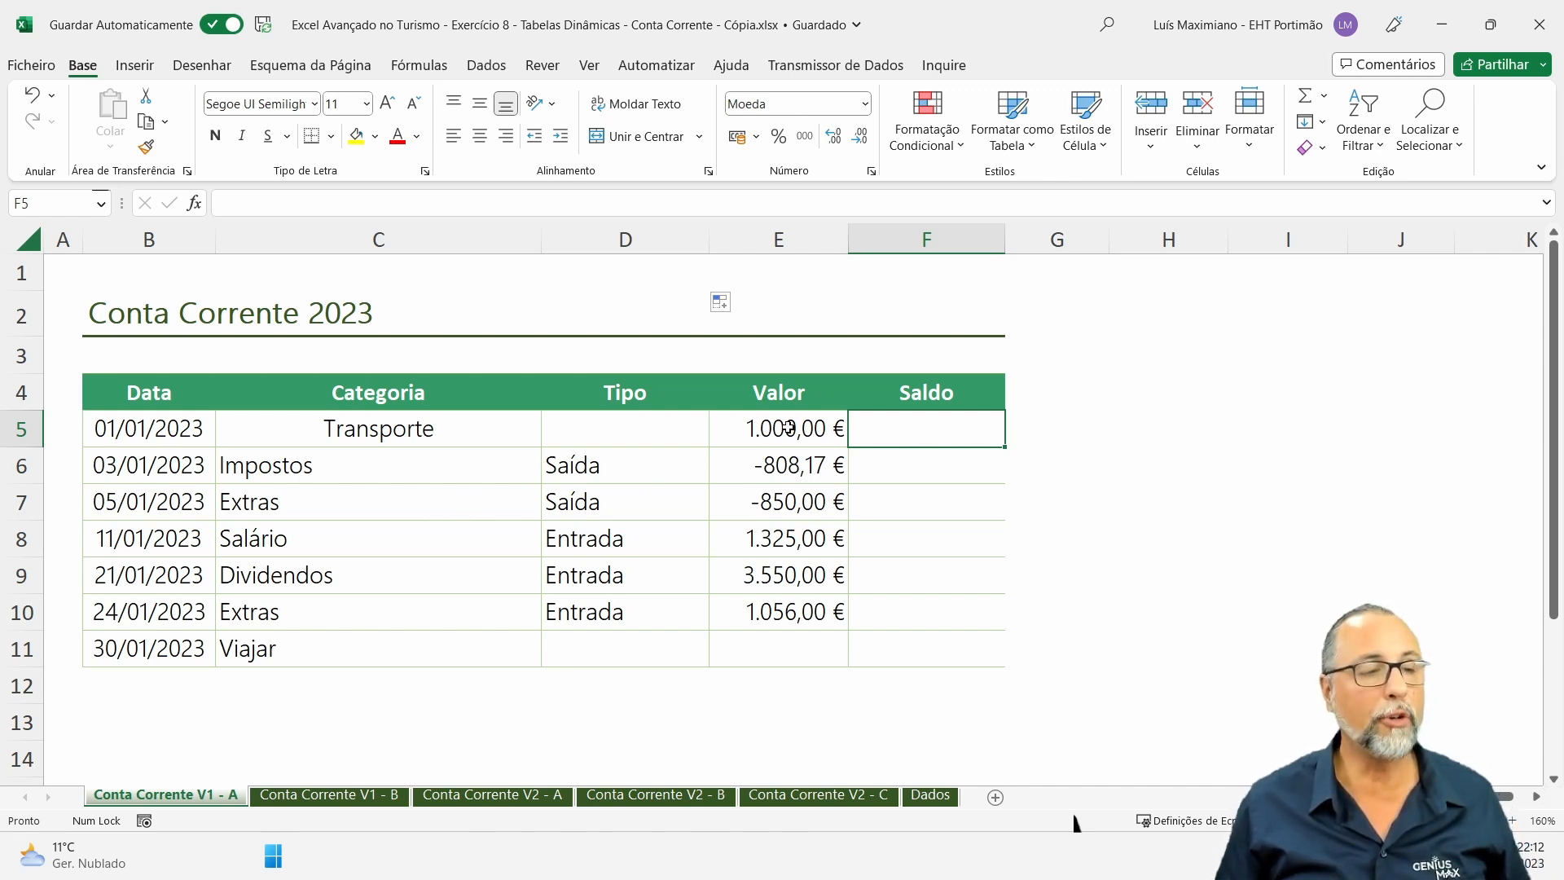
Examine the entries in the Valor column and the Transporte row of the account table.
left_click(786, 538)
left_click(785, 572)
left_click(731, 616)
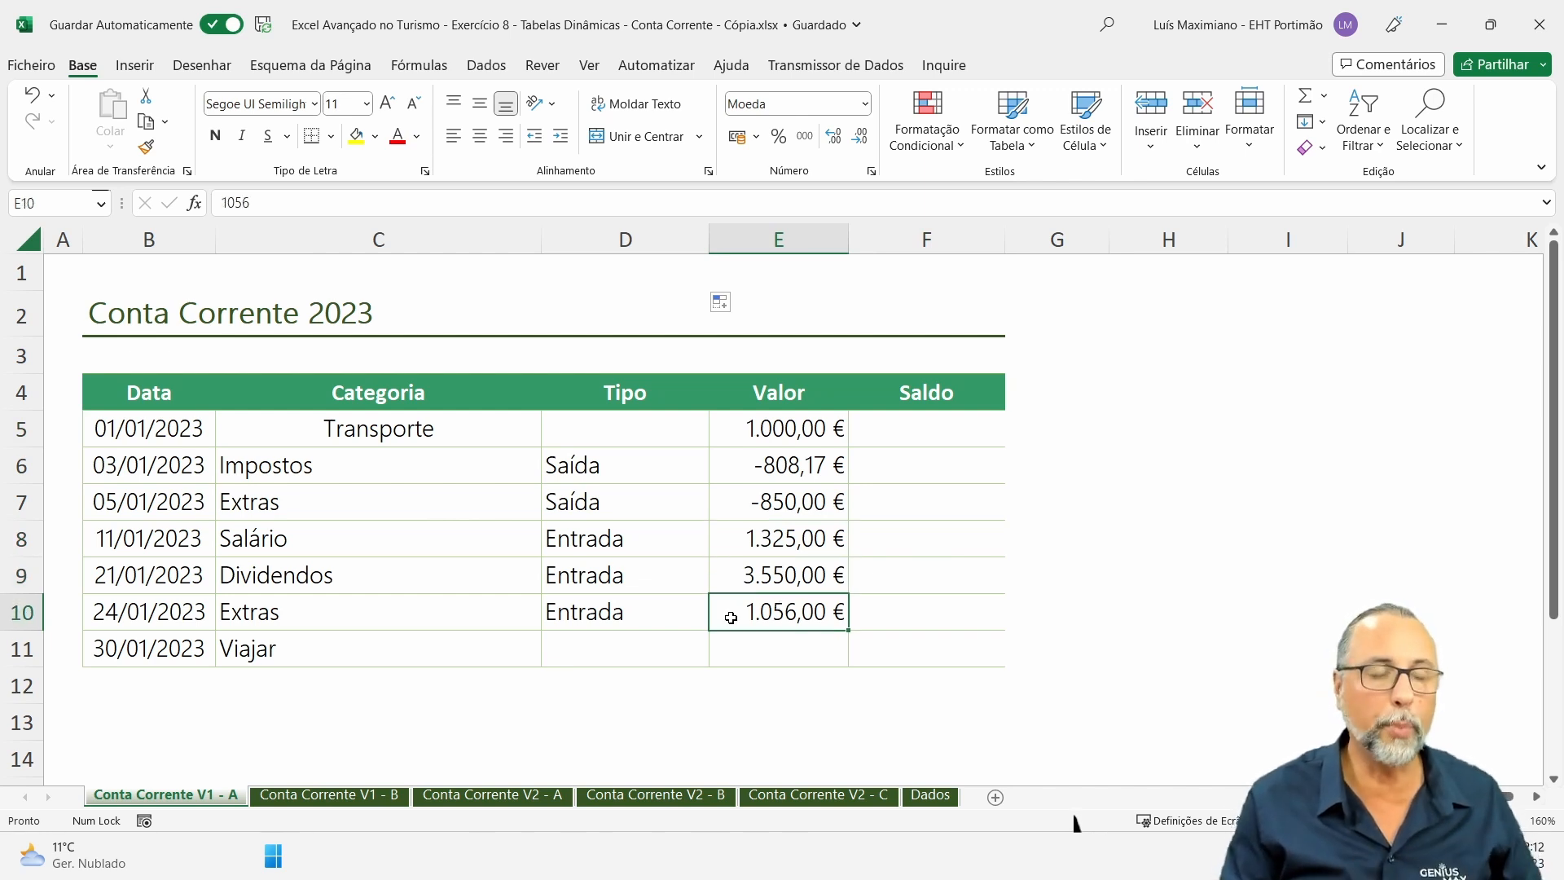
left_click(788, 472)
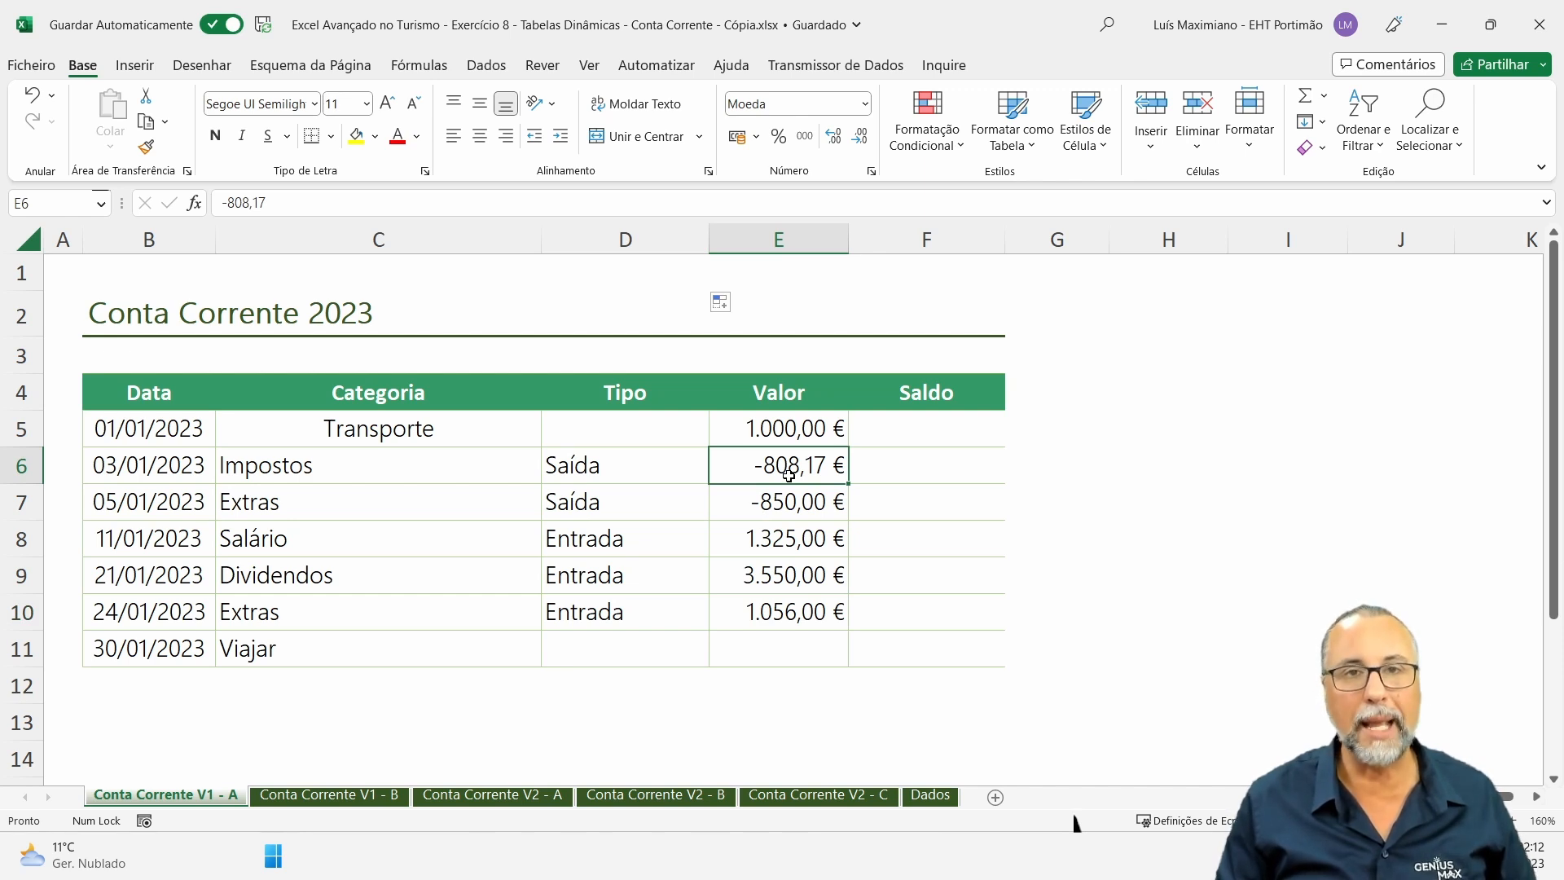
left_click(891, 438)
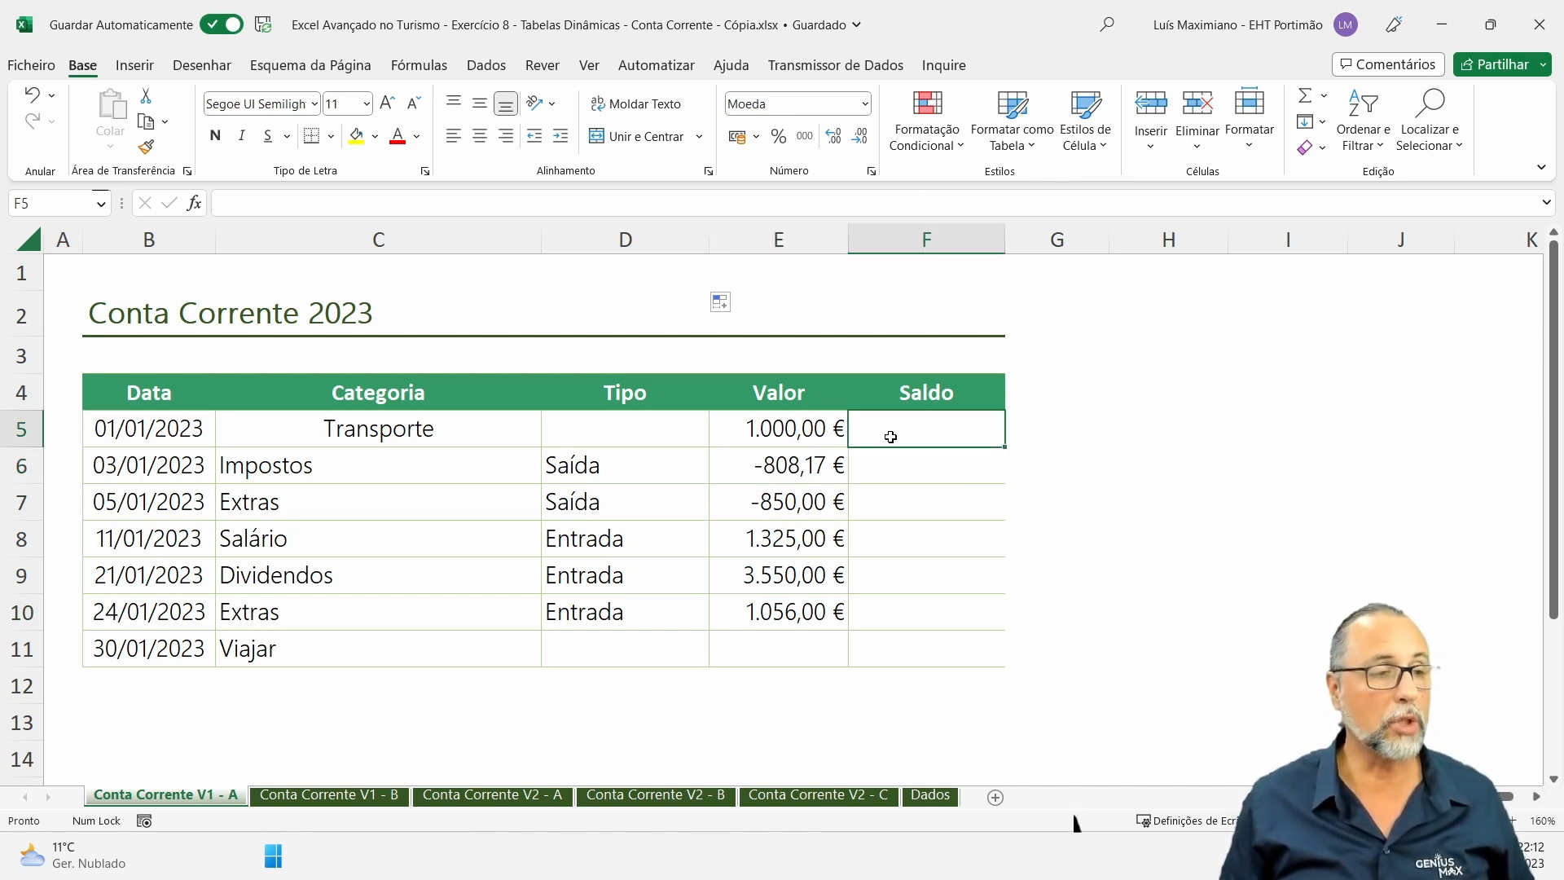
left_click(370, 421)
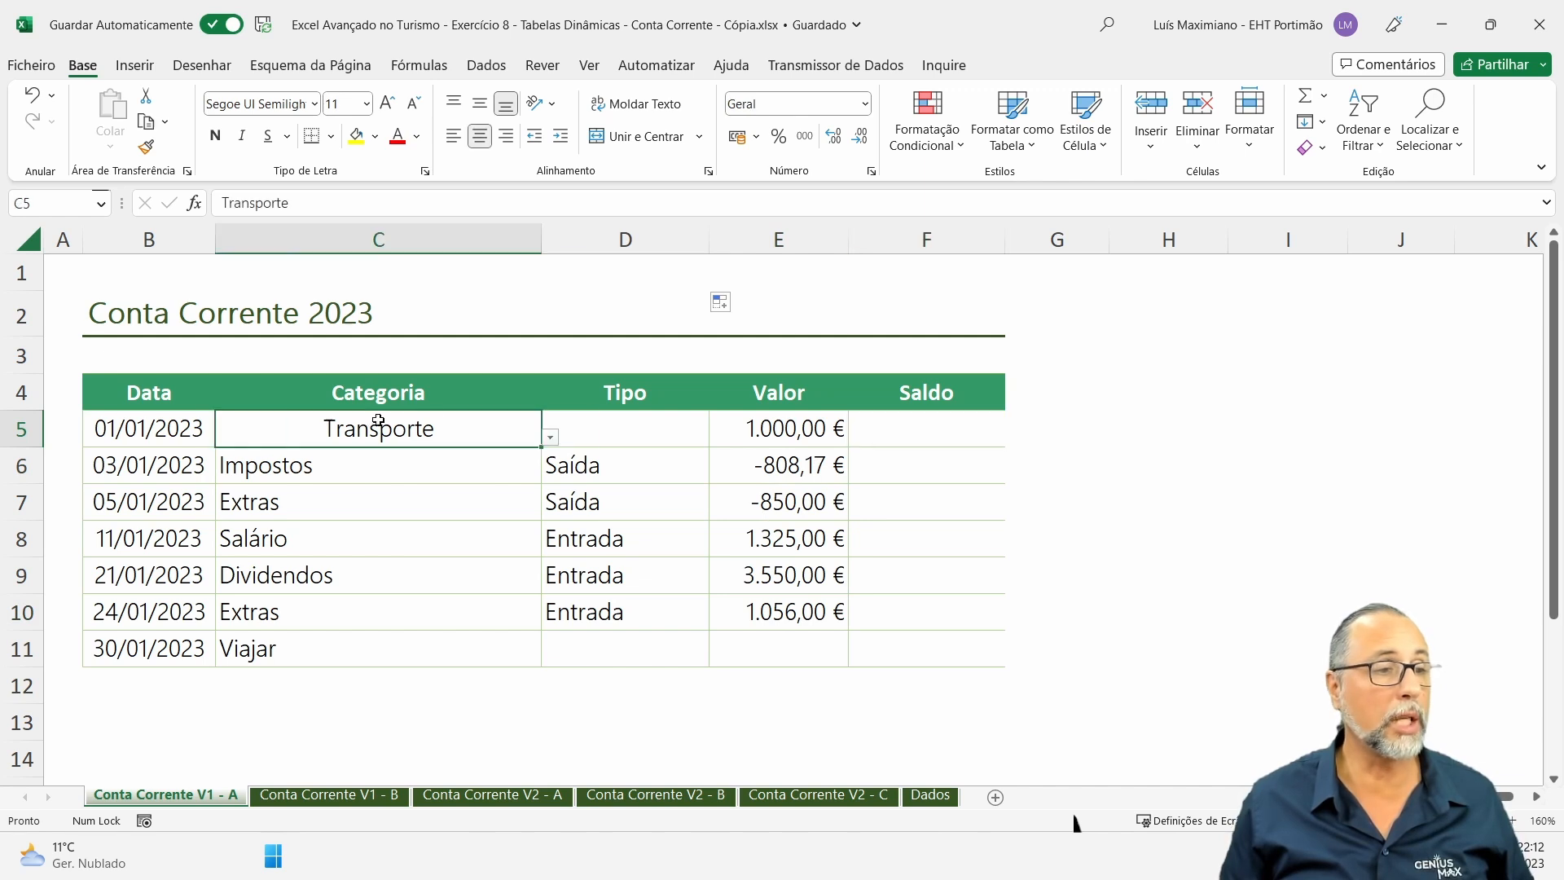
left_click(837, 417)
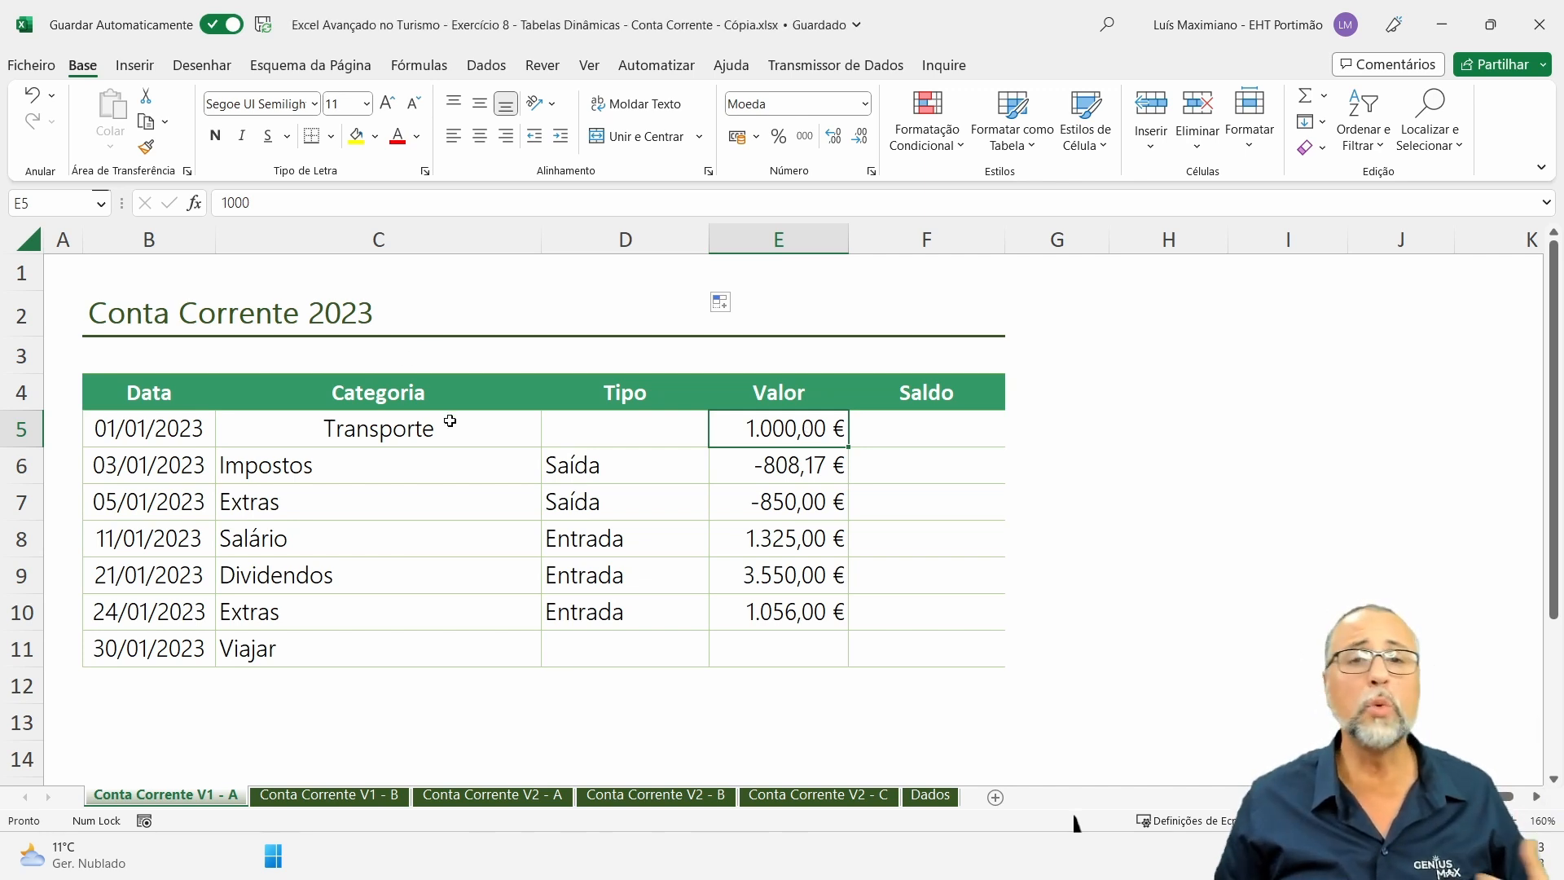
Enter the formula =E5 in F5 so the first Saldo takes the Transporte value.
left_click(892, 437)
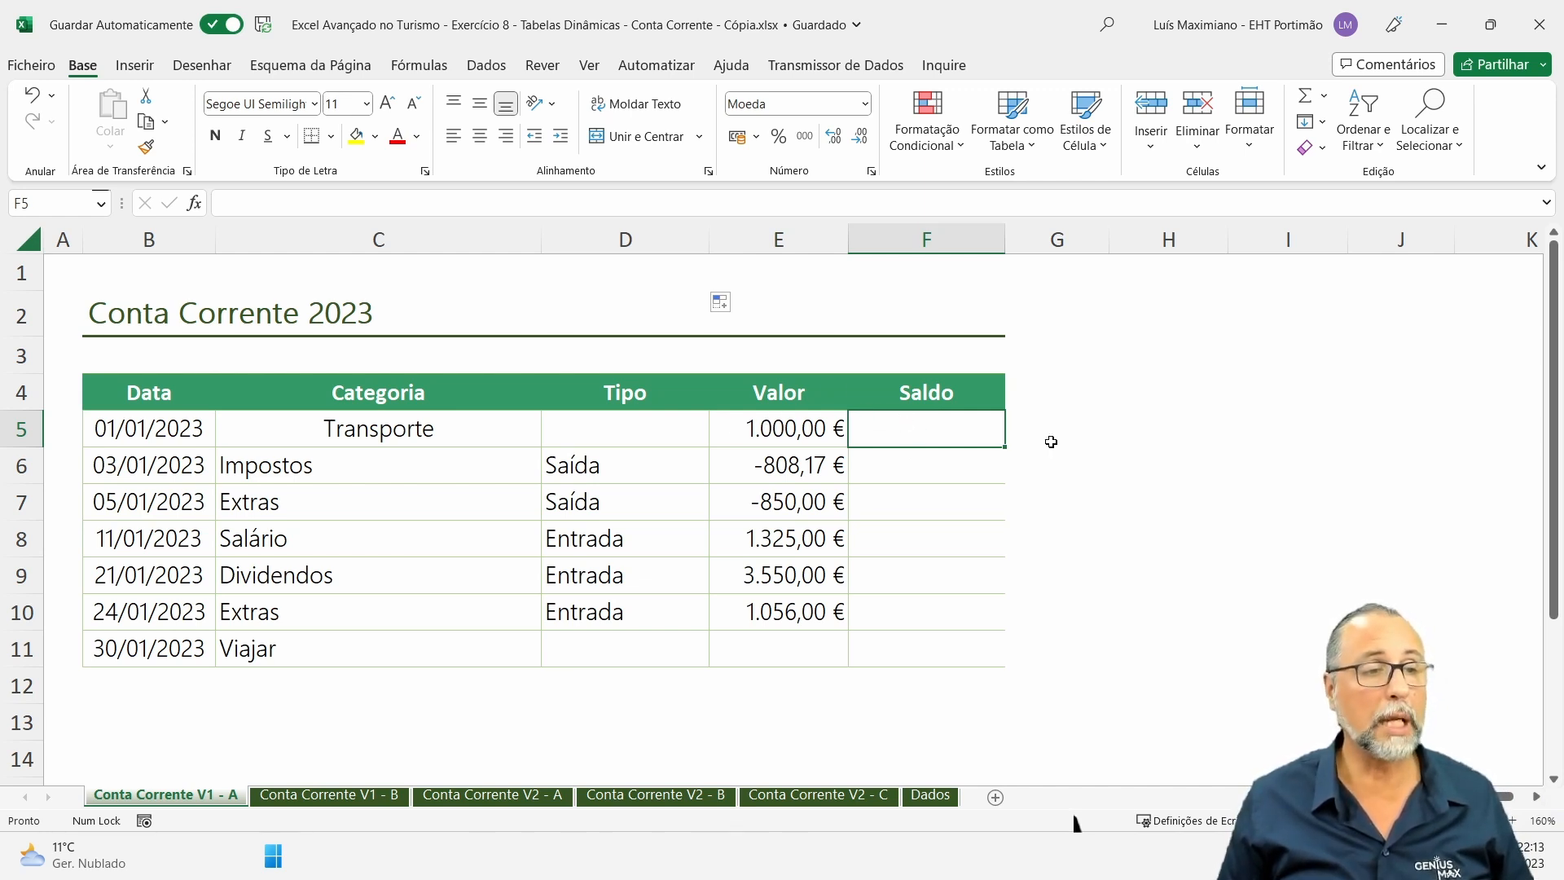
type("=")
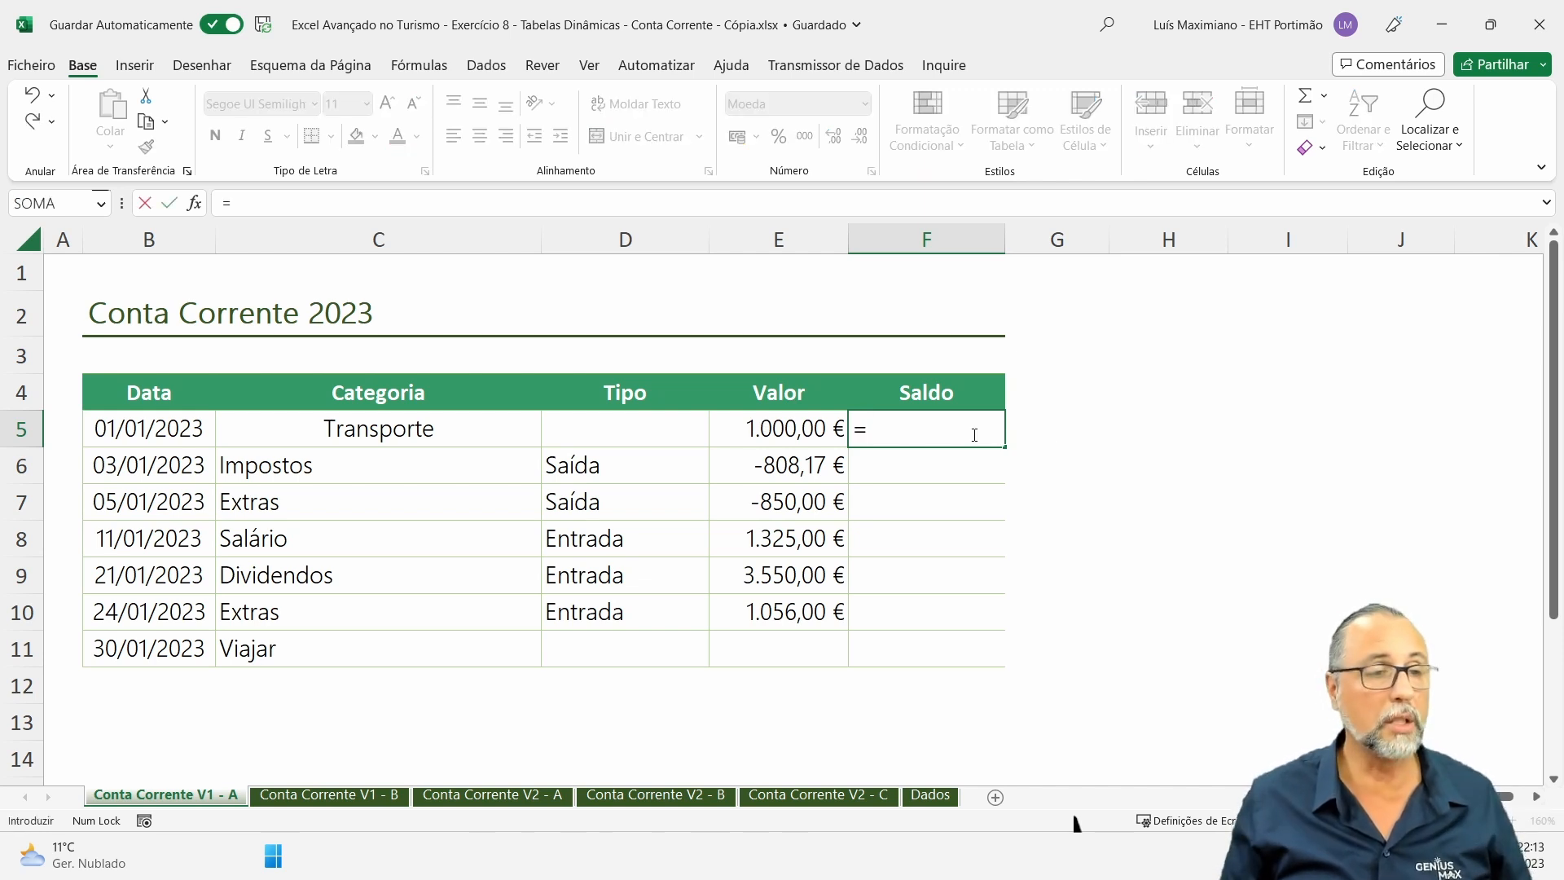
left_click(787, 422)
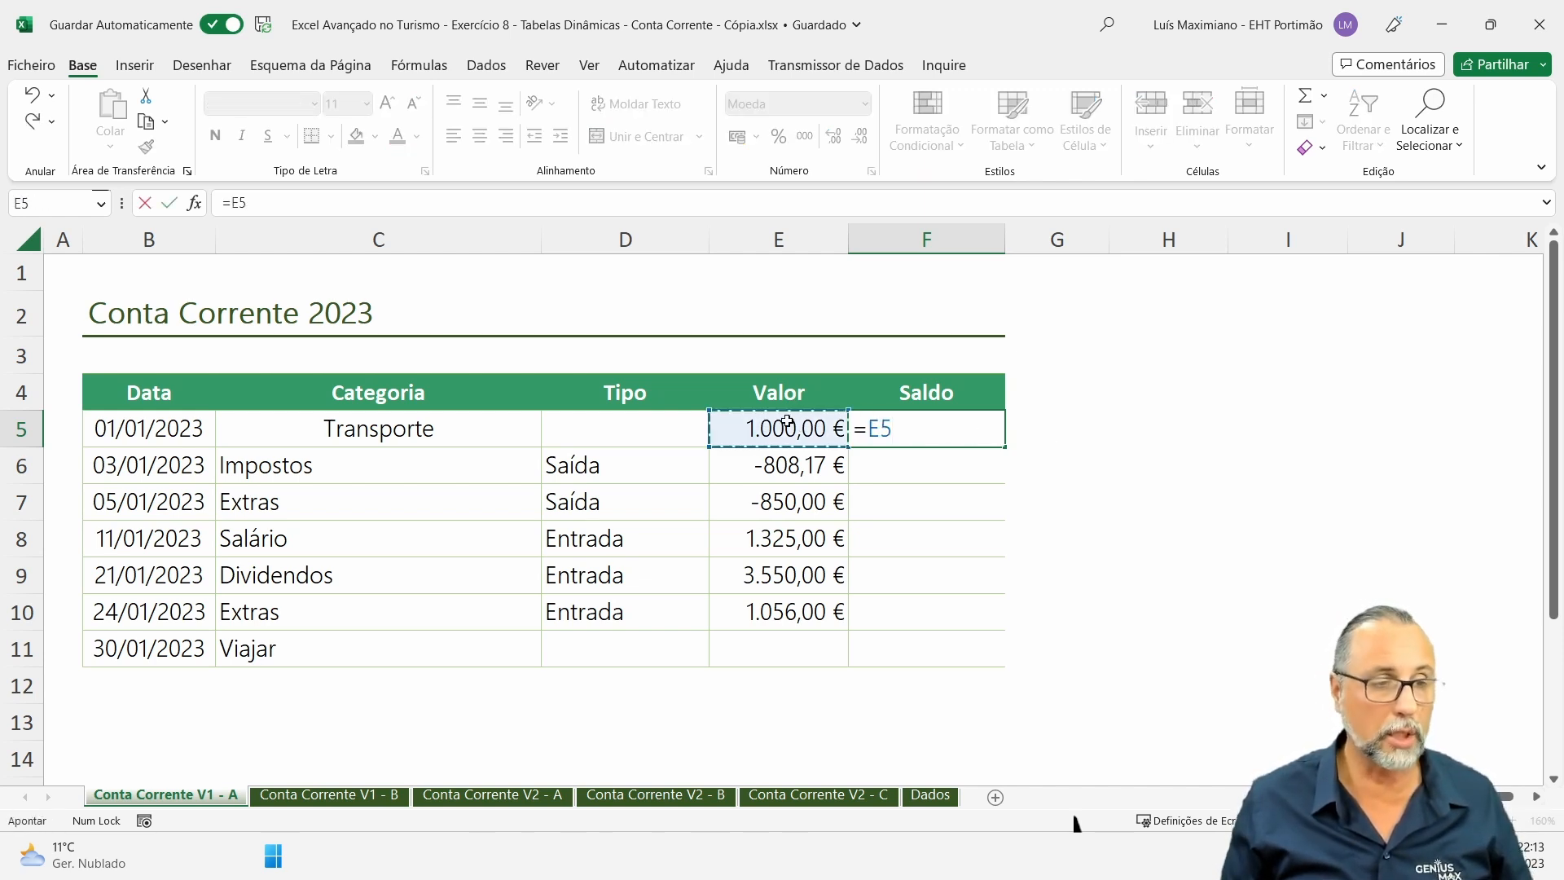
key("Return")
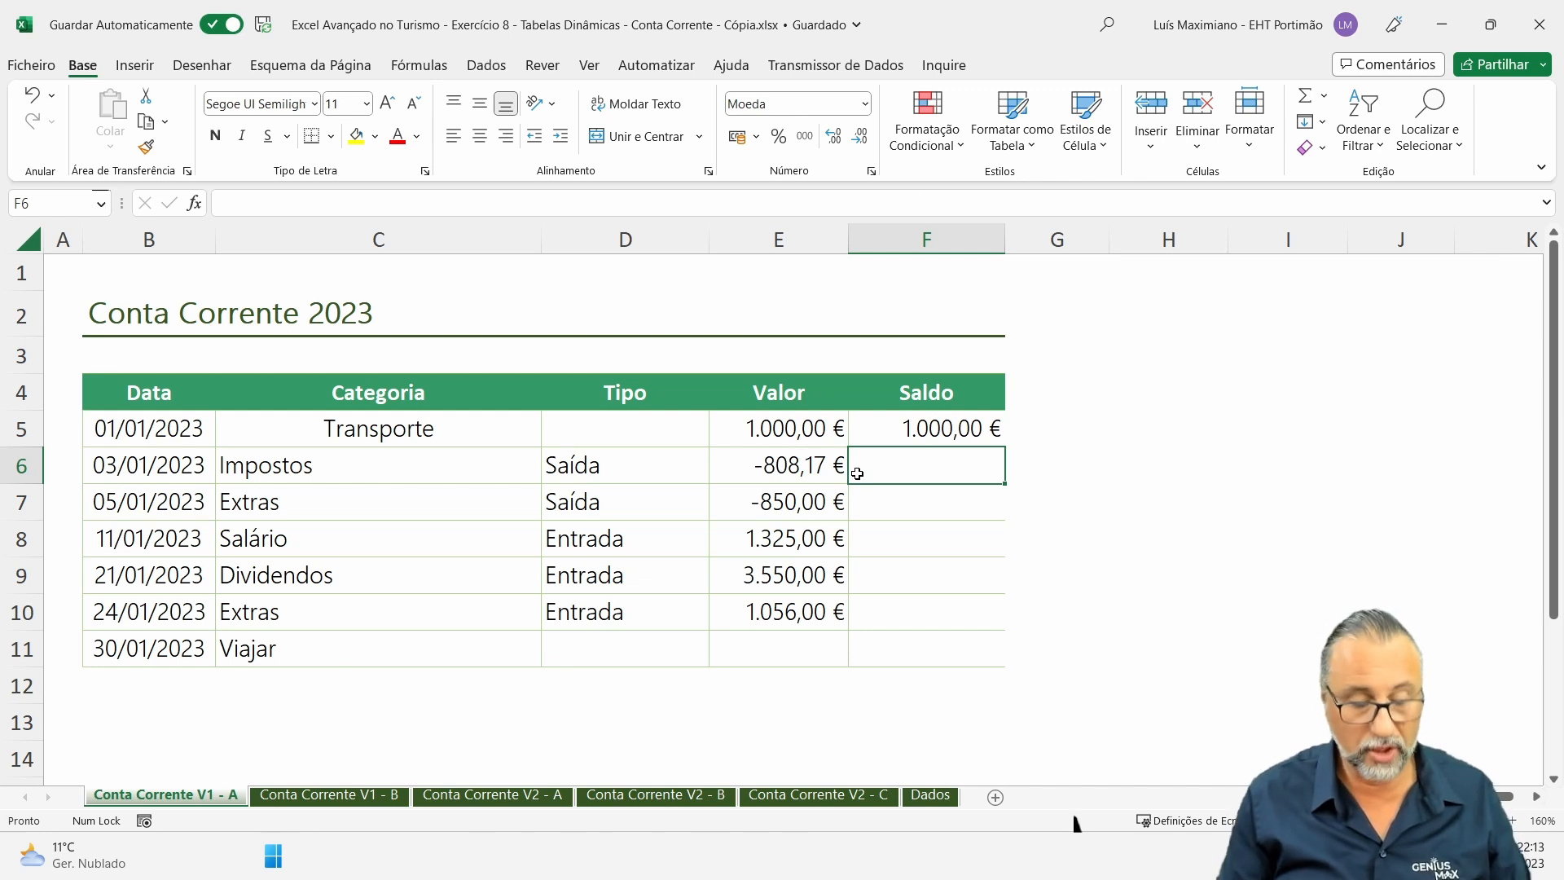
type("=")
left_click(914, 424)
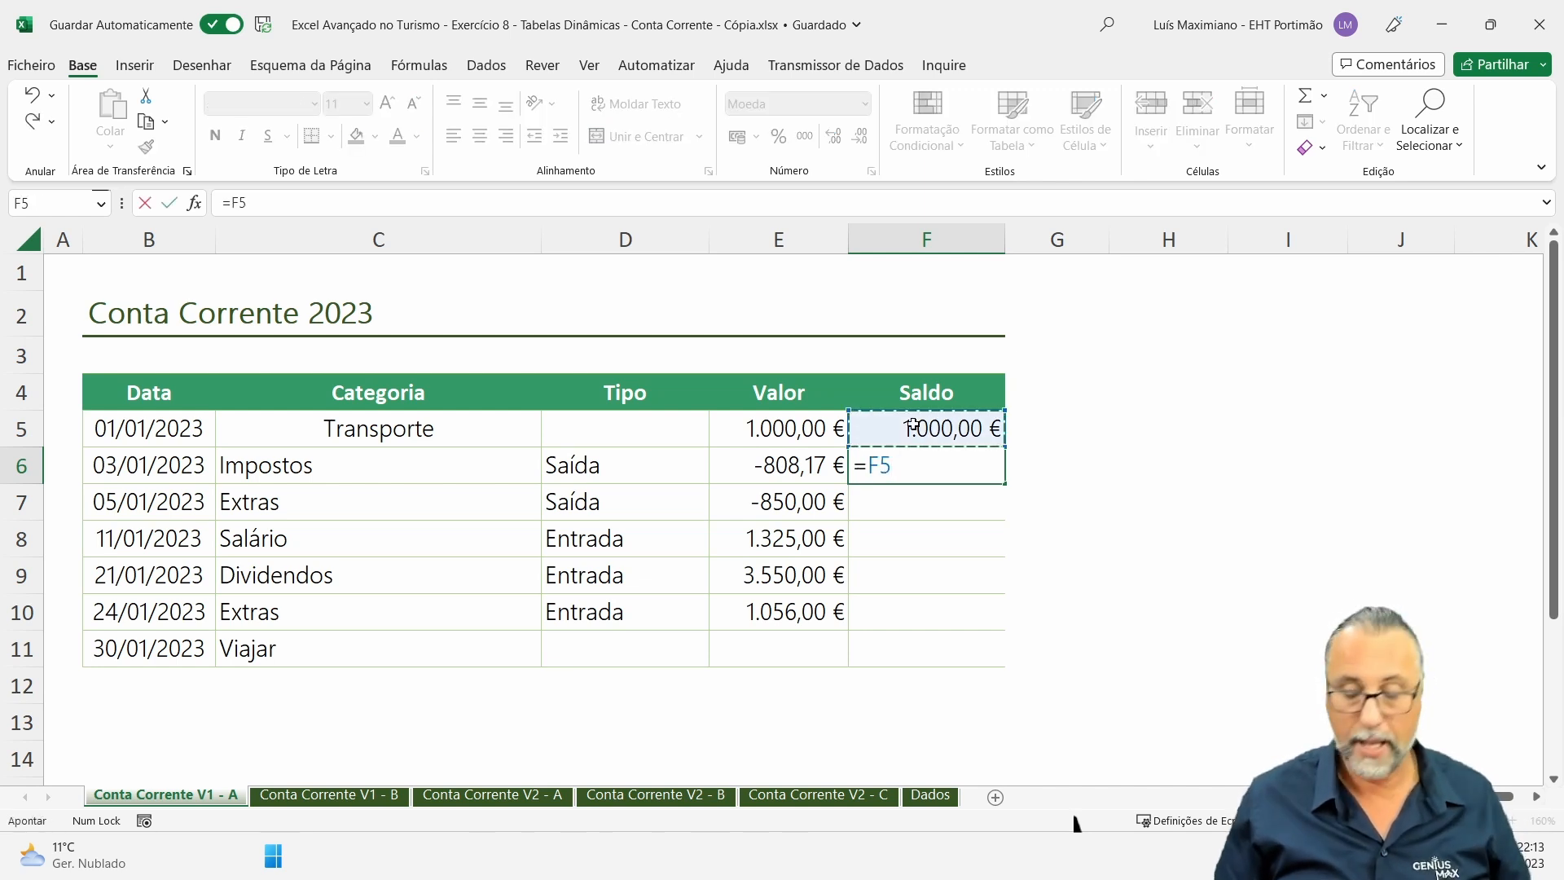
type("-")
left_click(825, 467)
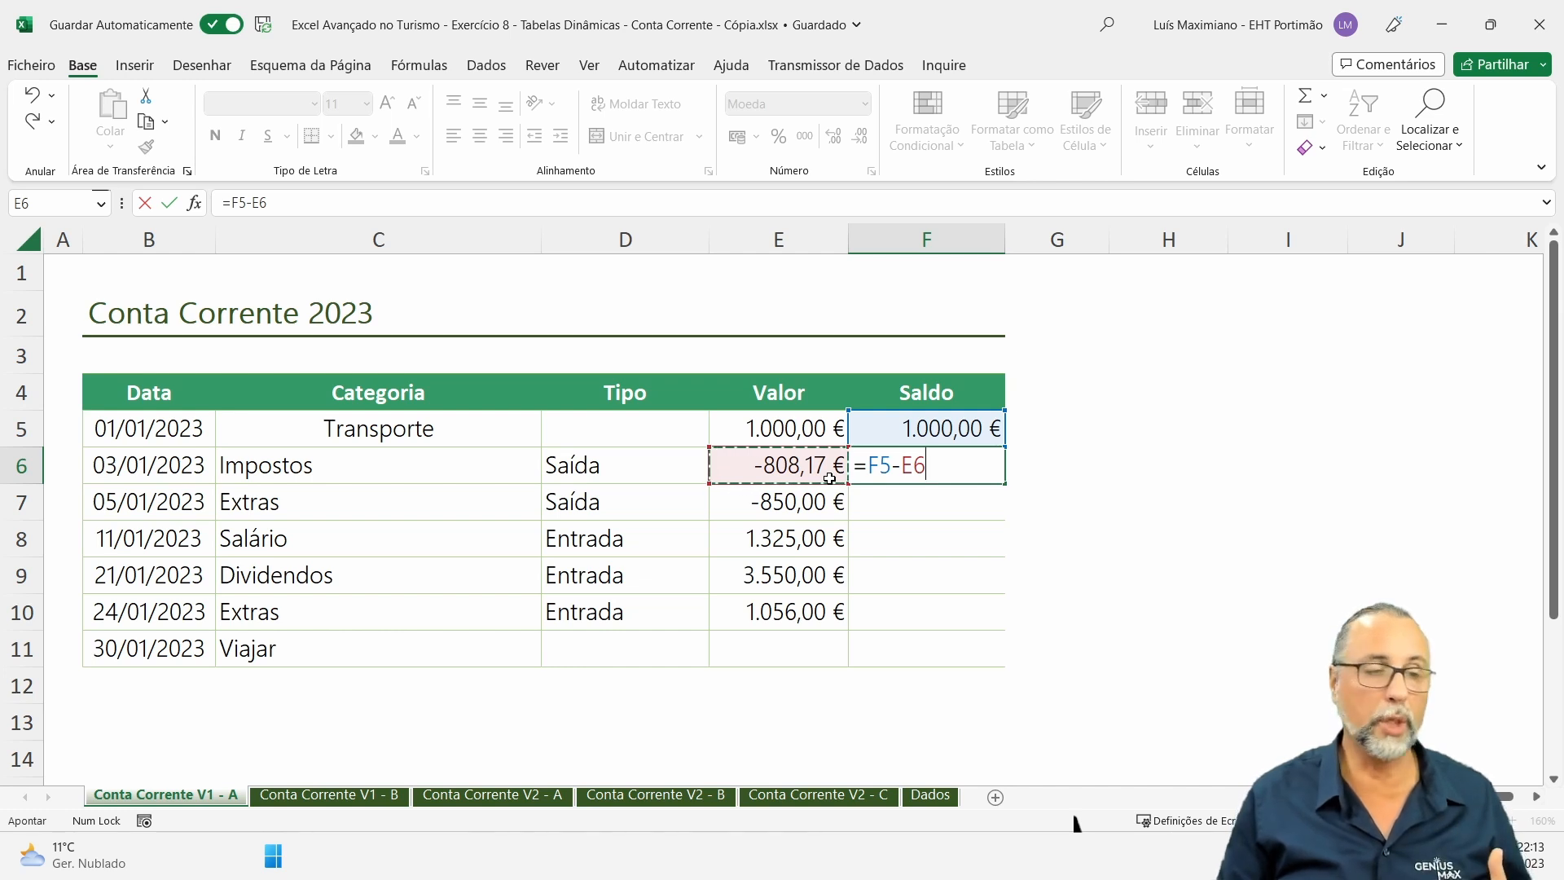
key("Return")
key("Up")
key("Delete")
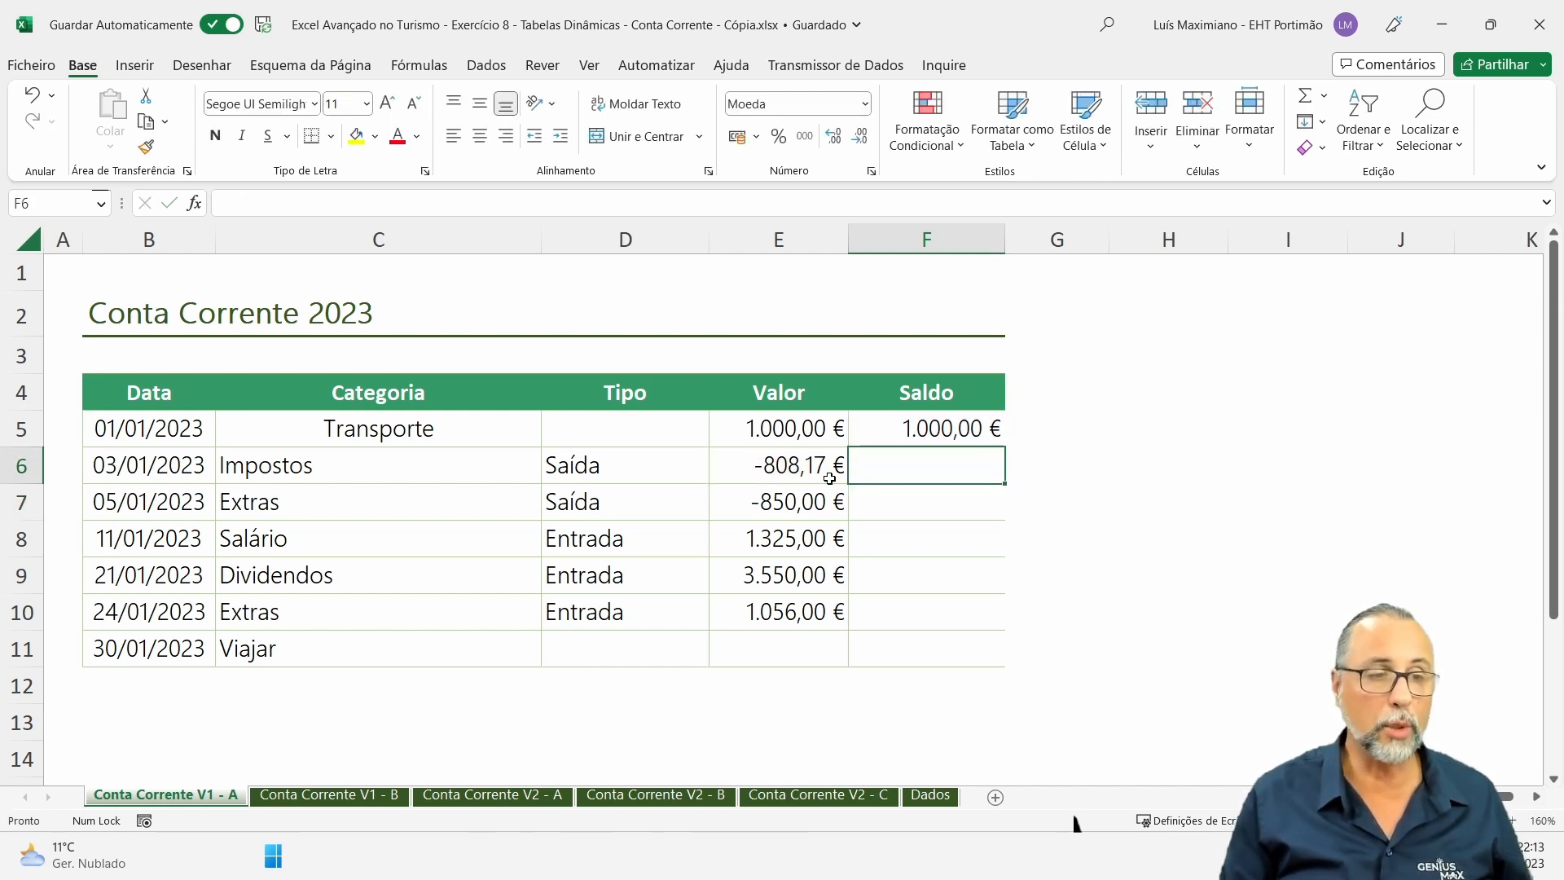
Enter the running balance formula =F5+E6 in F6 and fill it down through F13.
type("=")
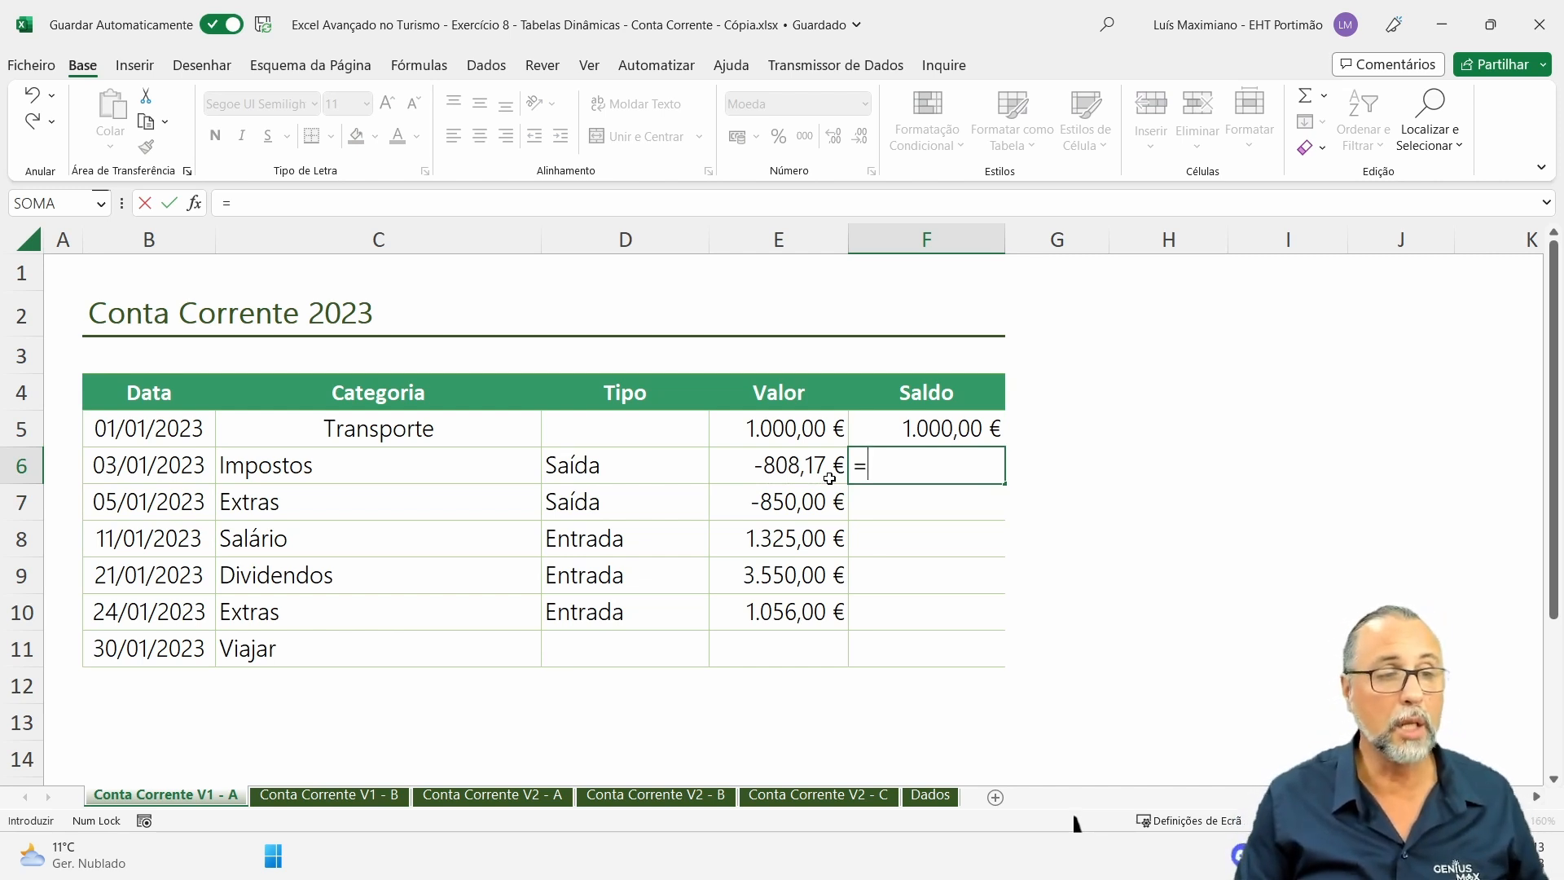
left_click(907, 428)
type("+")
left_click(760, 460)
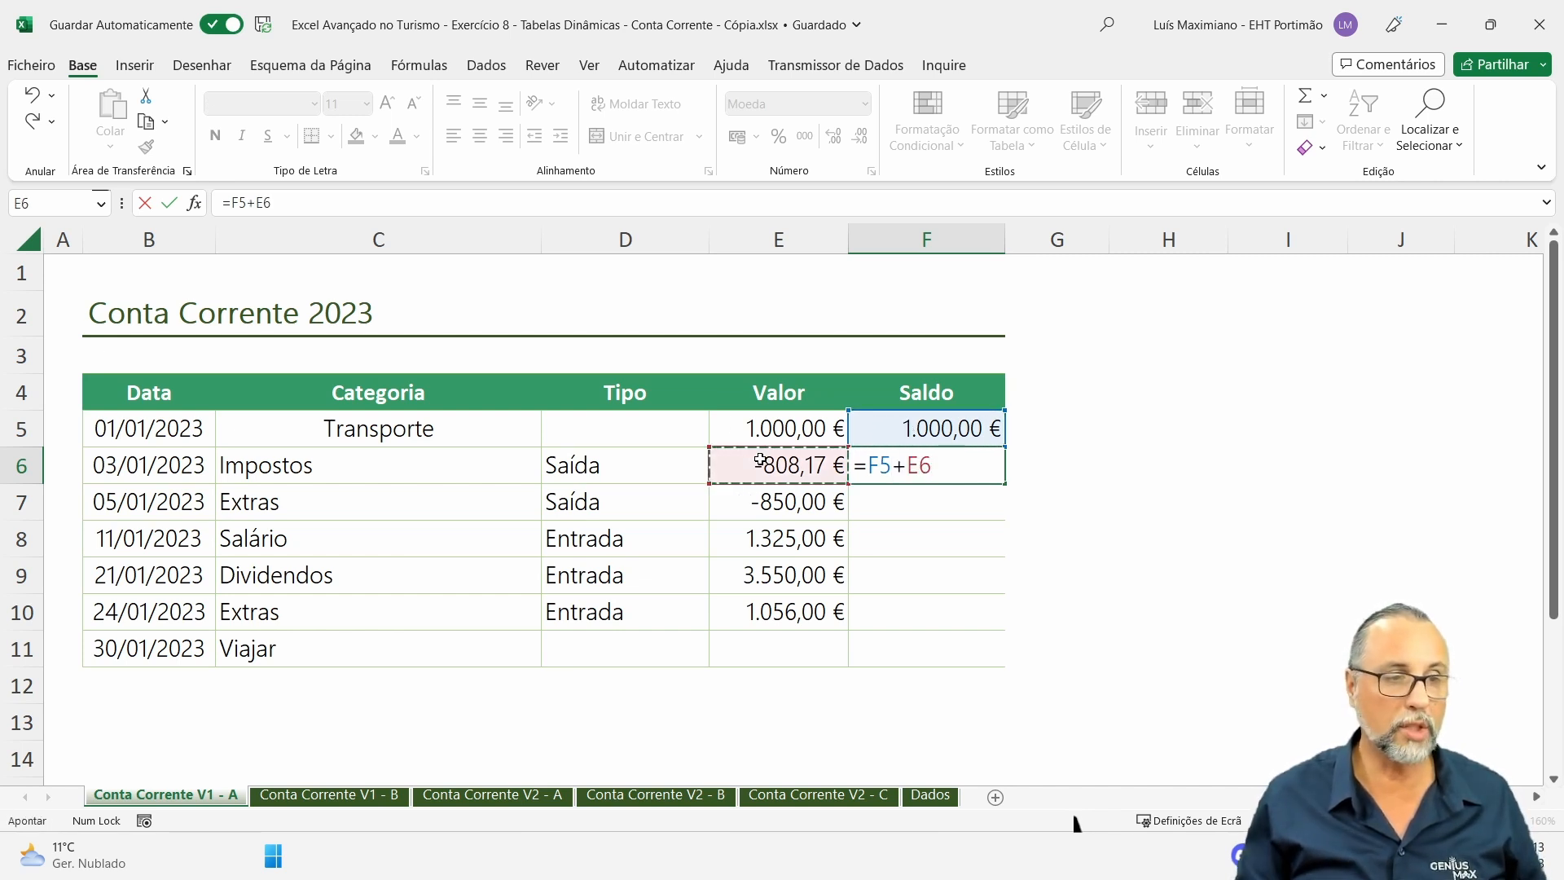
key("Return")
key("Up")
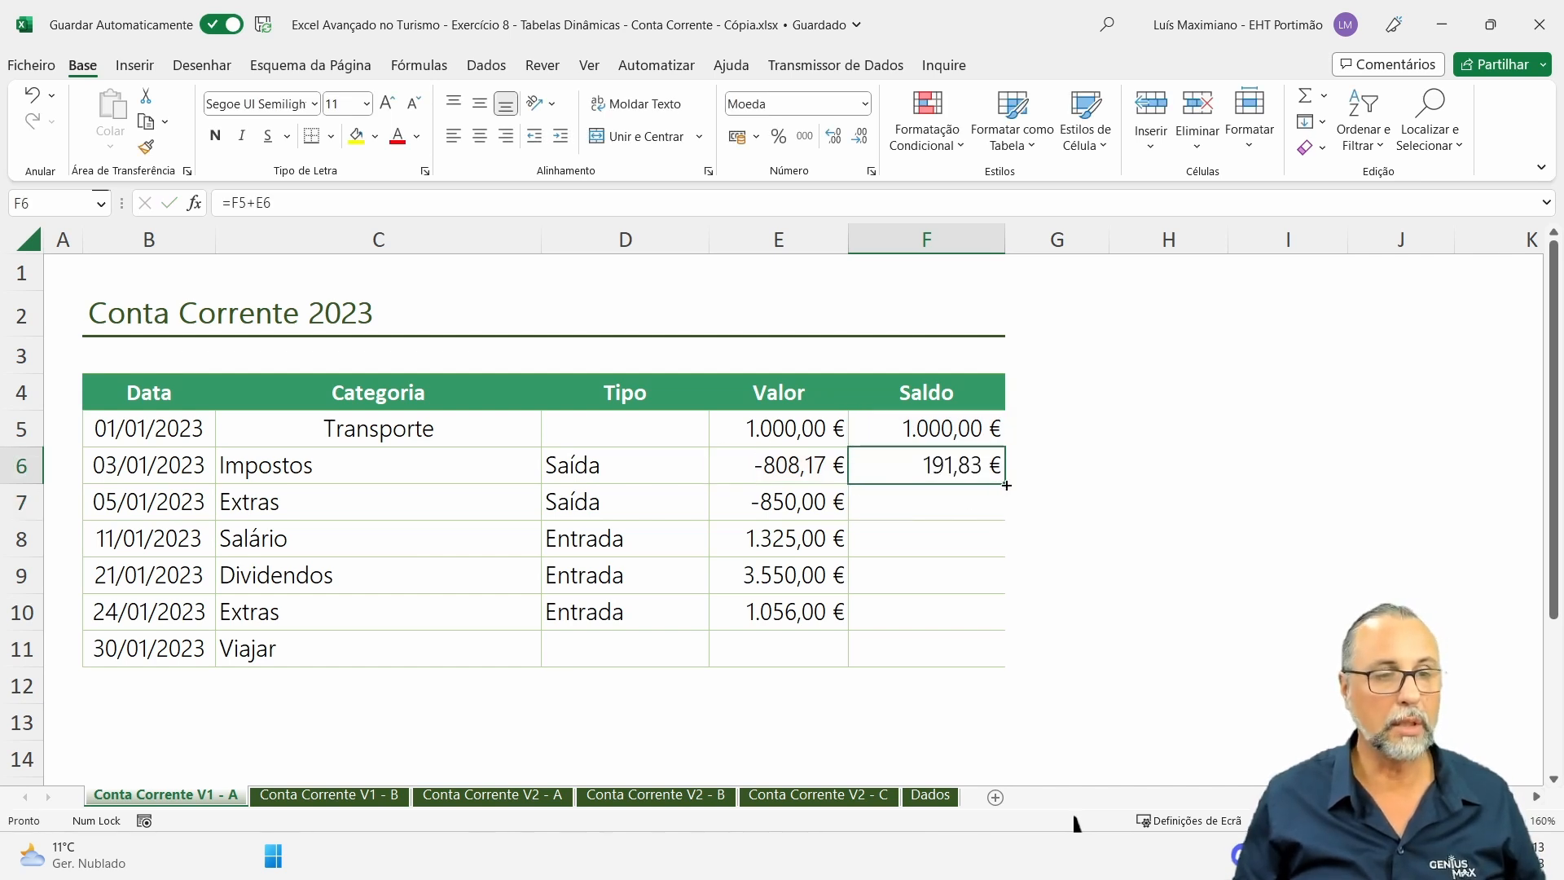
left_click_drag(1005, 481, 980, 725)
left_click(1092, 640)
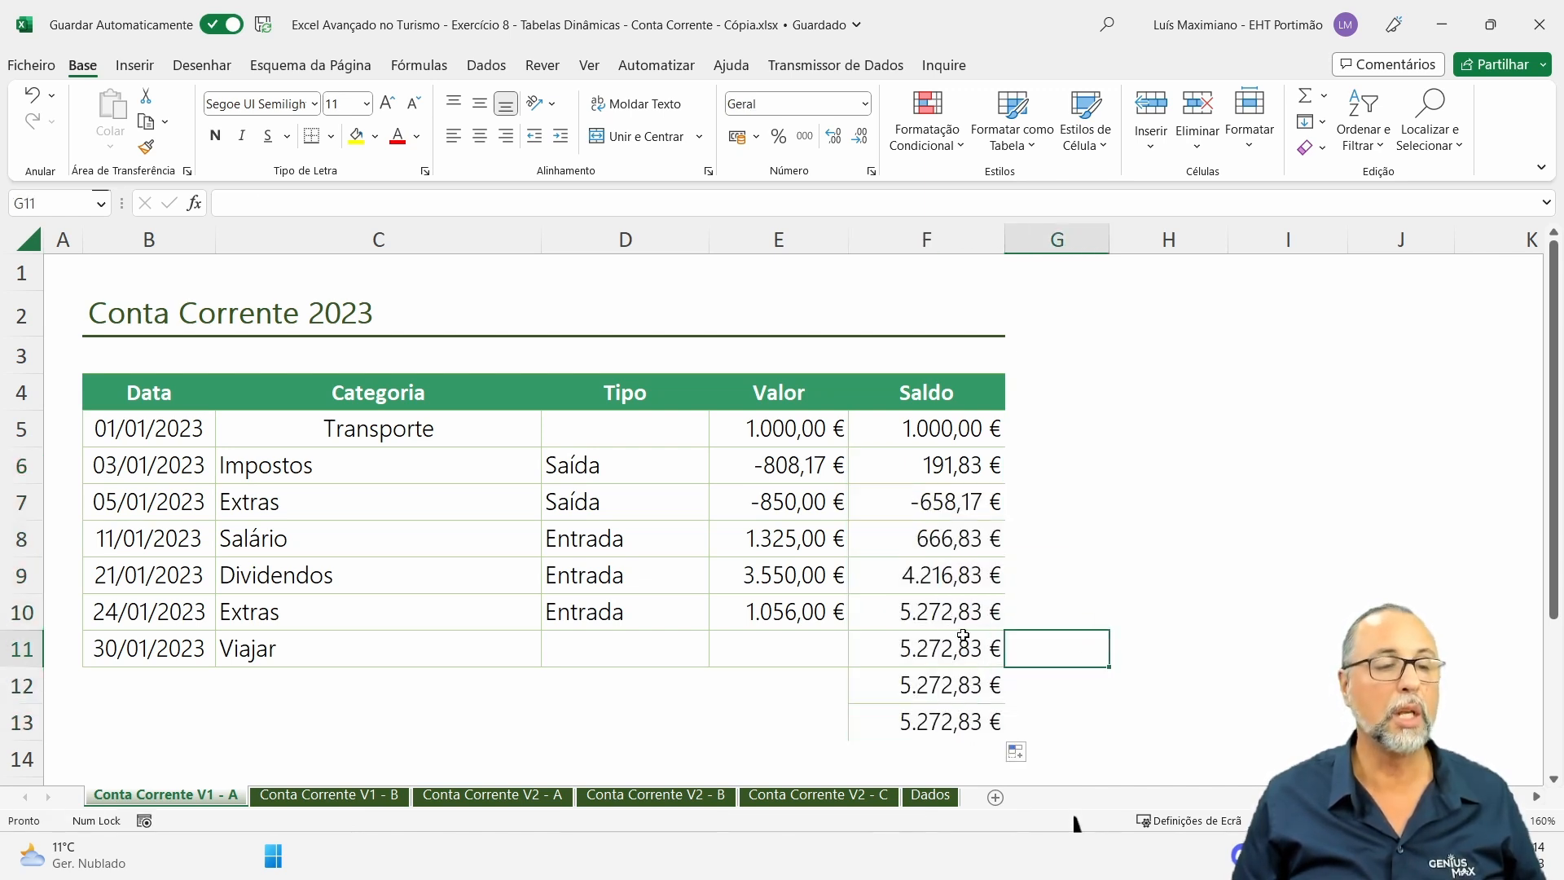
Examine the Saldo formulas beside the empty Valor cells and compare the table with the Conta Corrente V1 - B sheet.
left_click(818, 648)
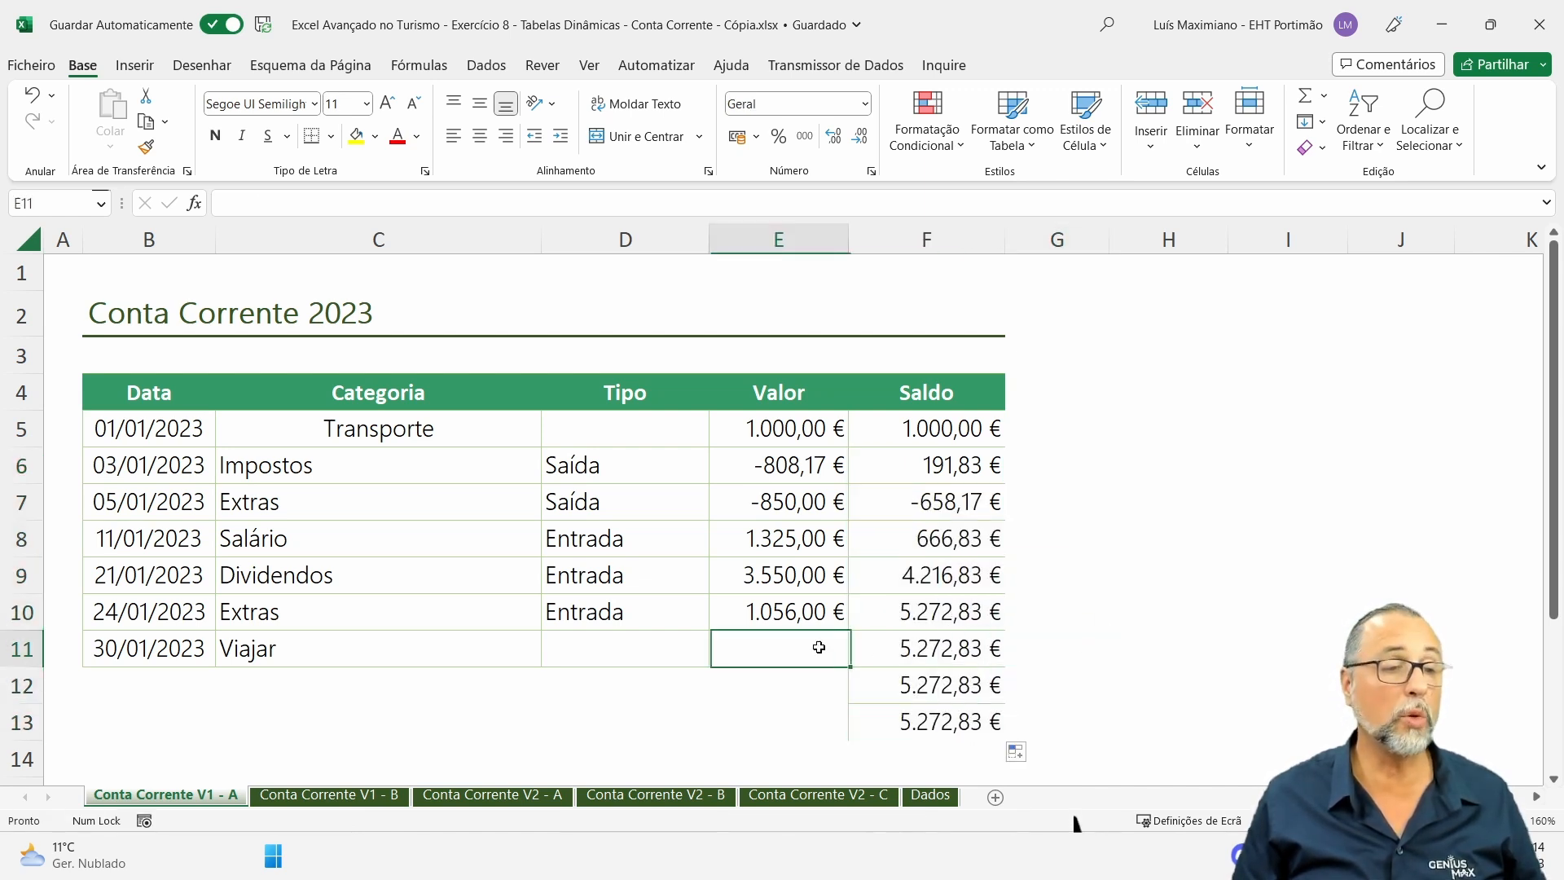
left_click(907, 611)
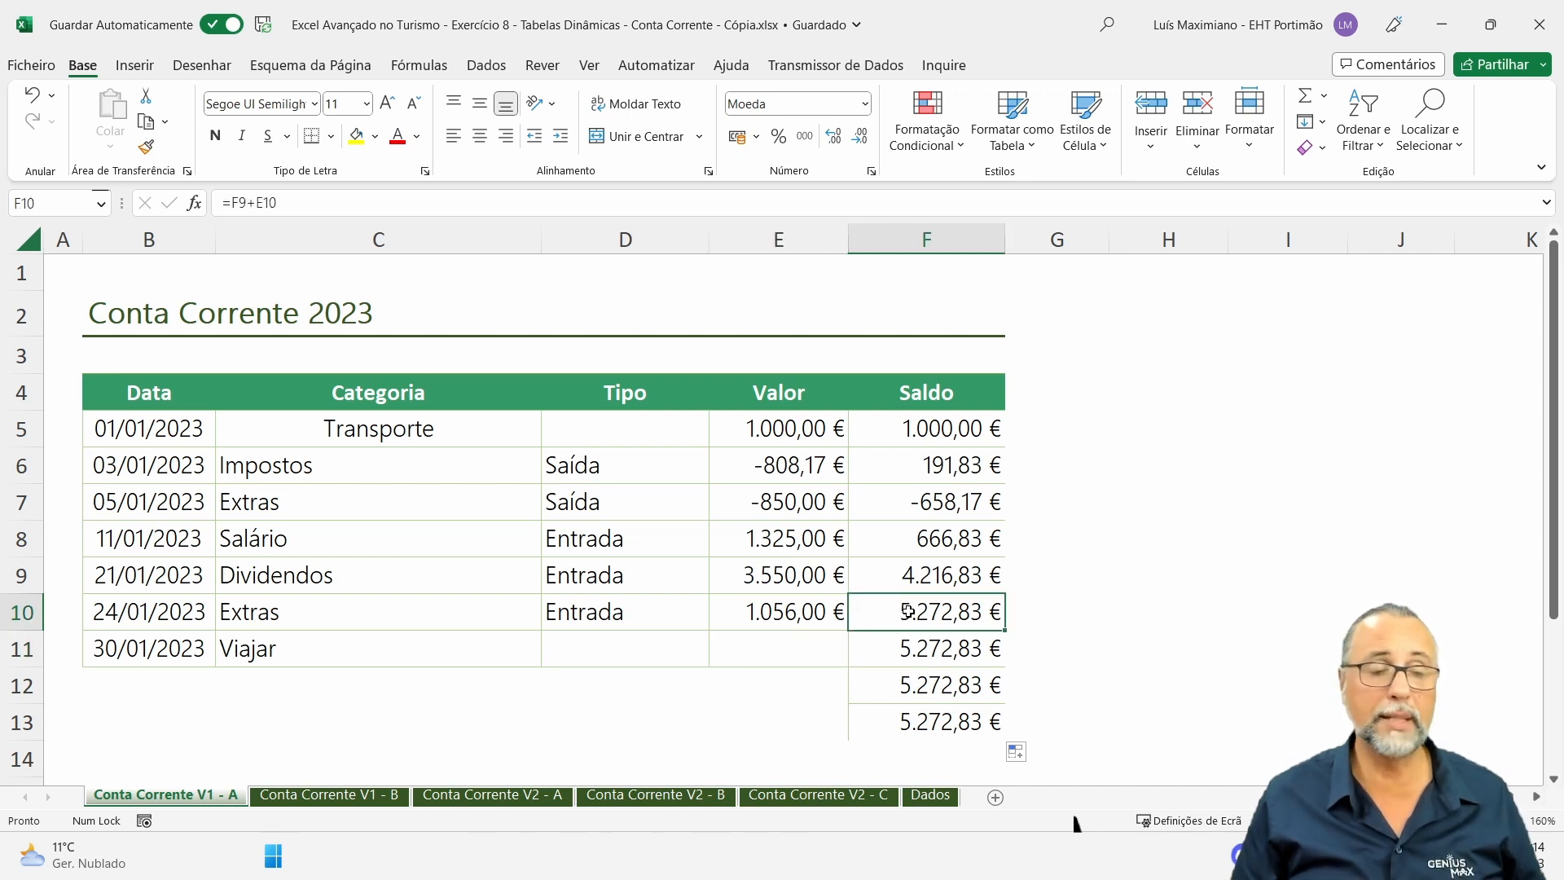
left_click(814, 642)
left_click(919, 649)
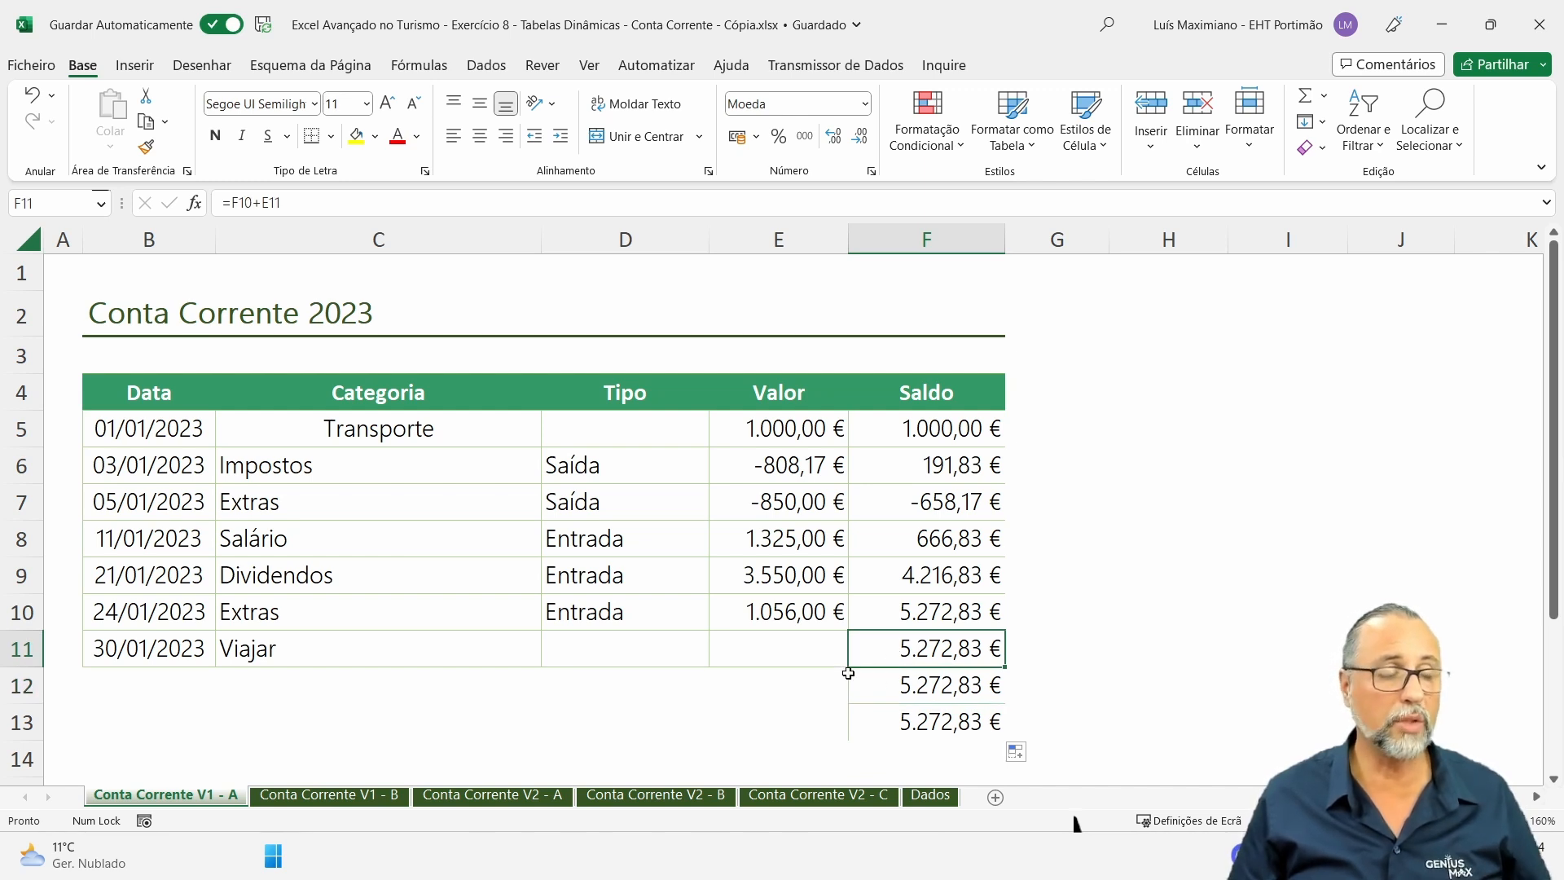
left_click(822, 684)
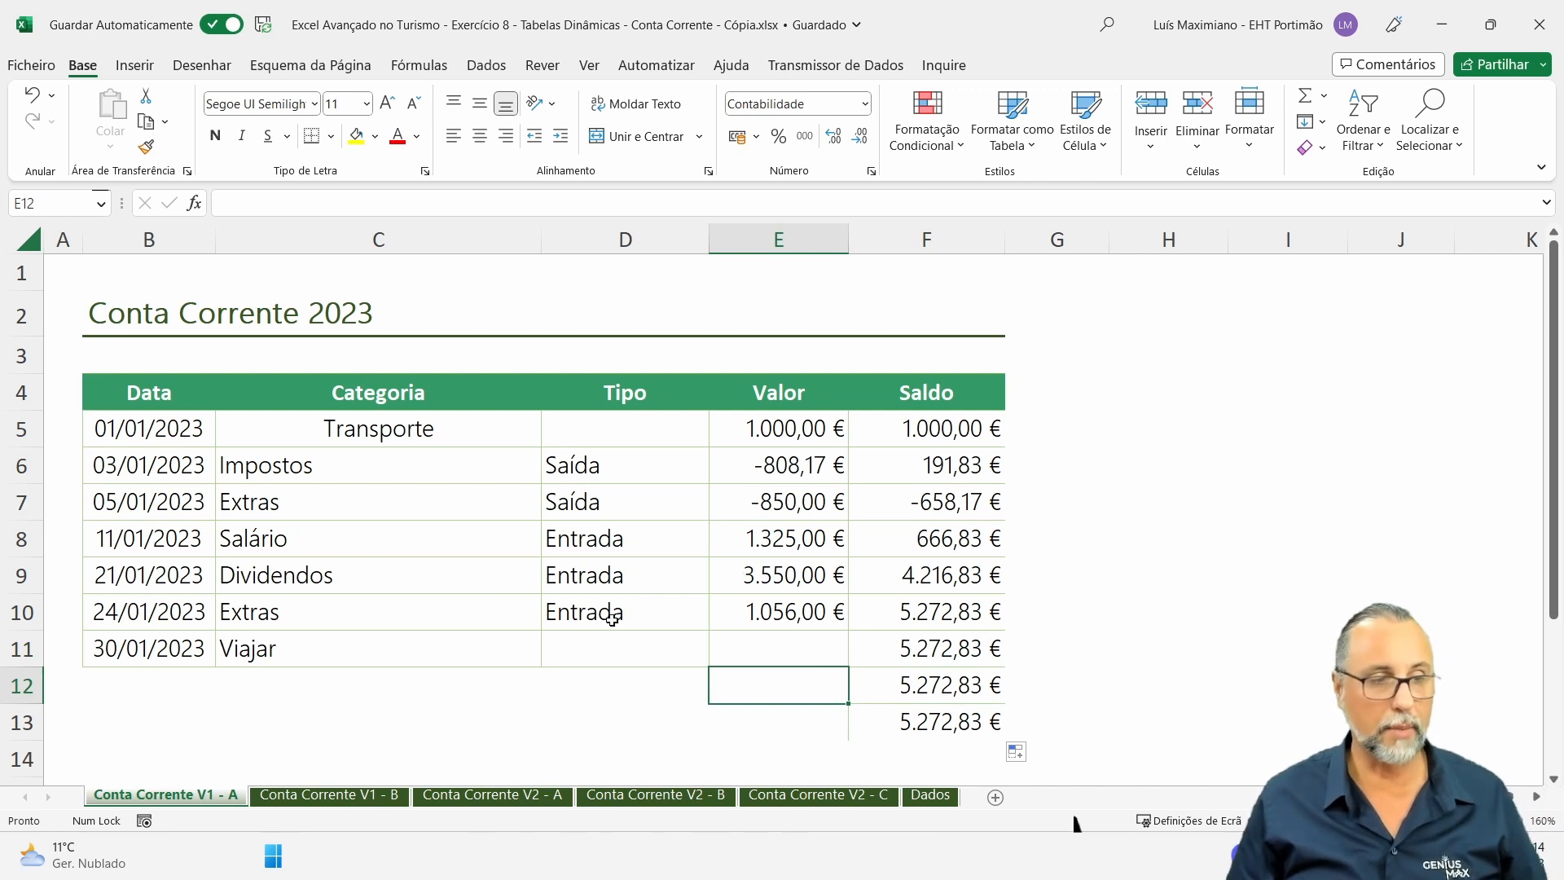
left_click(278, 802)
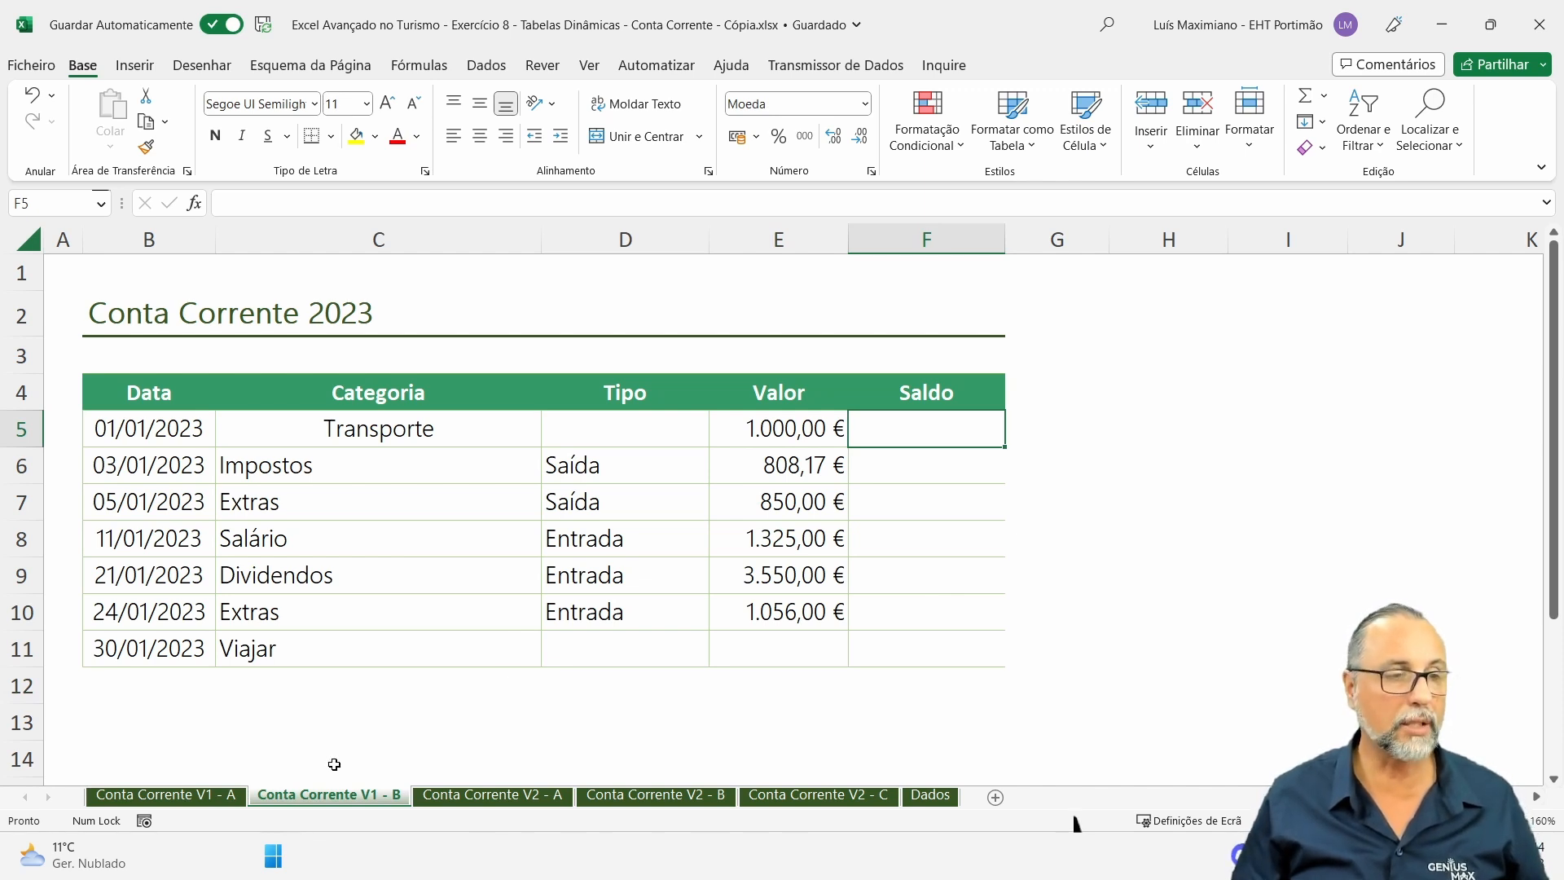
left_click(164, 802)
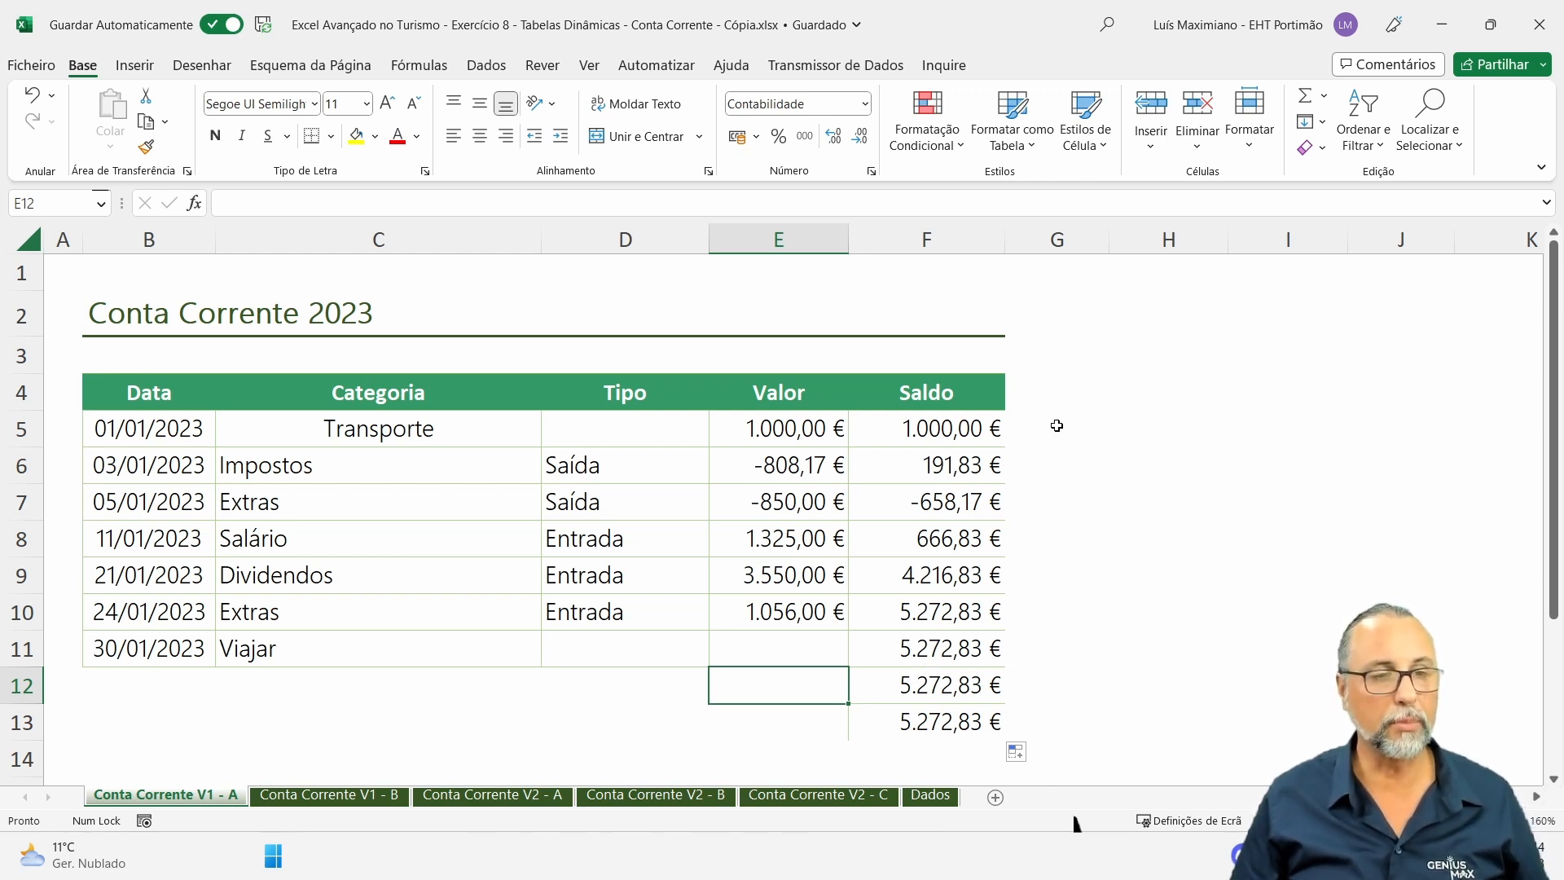
Copy the formula text from F6 and show it in G6 as plain text, =F5+E6.
left_click(943, 463)
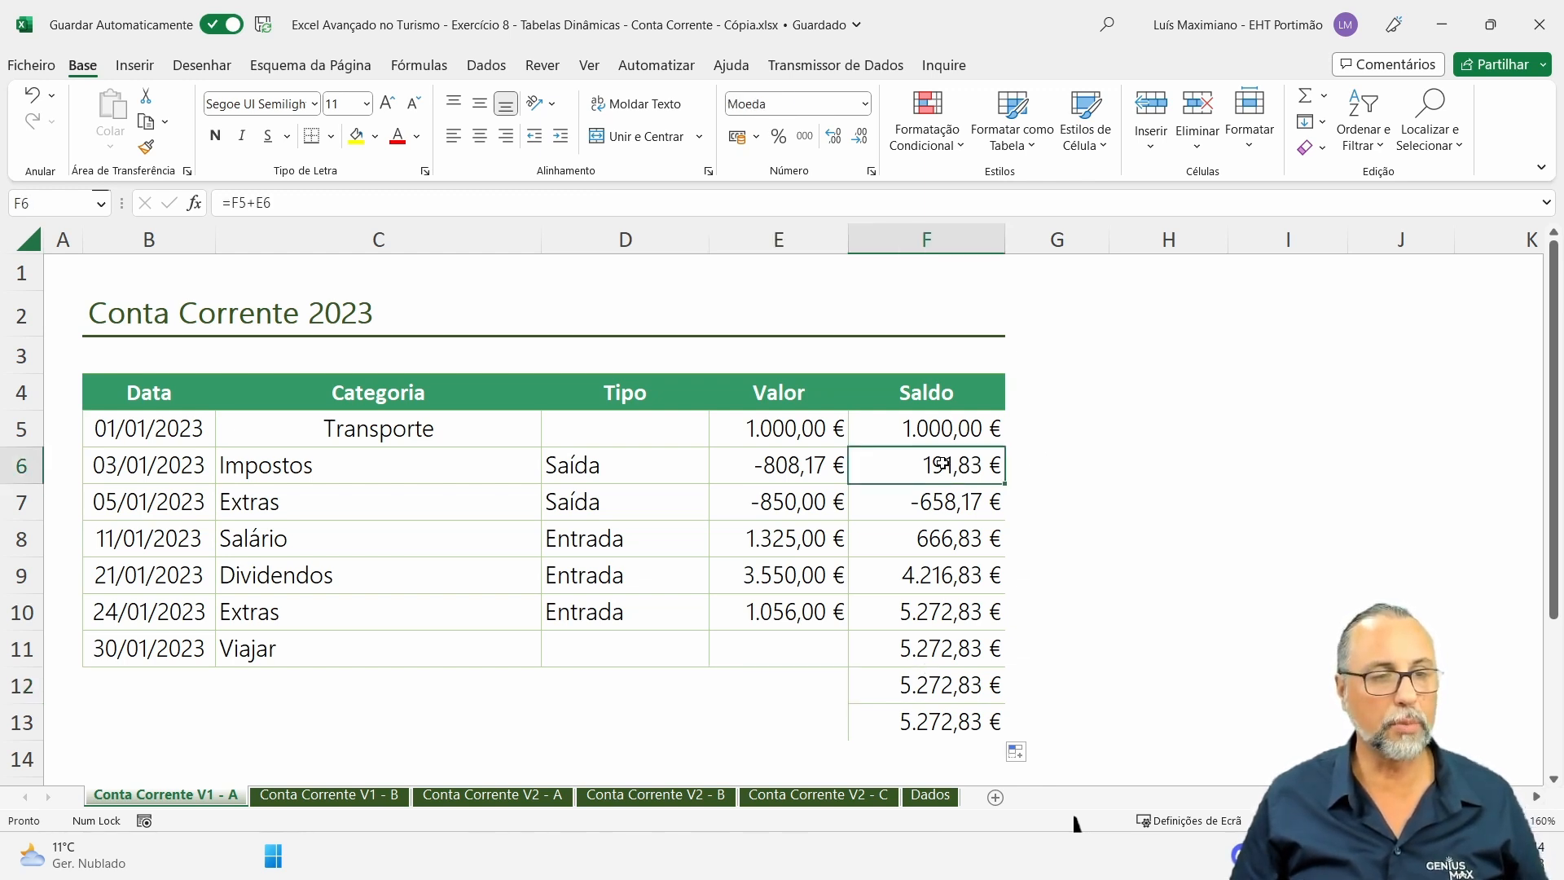
triple_click(278, 199)
key("ctrl+c")
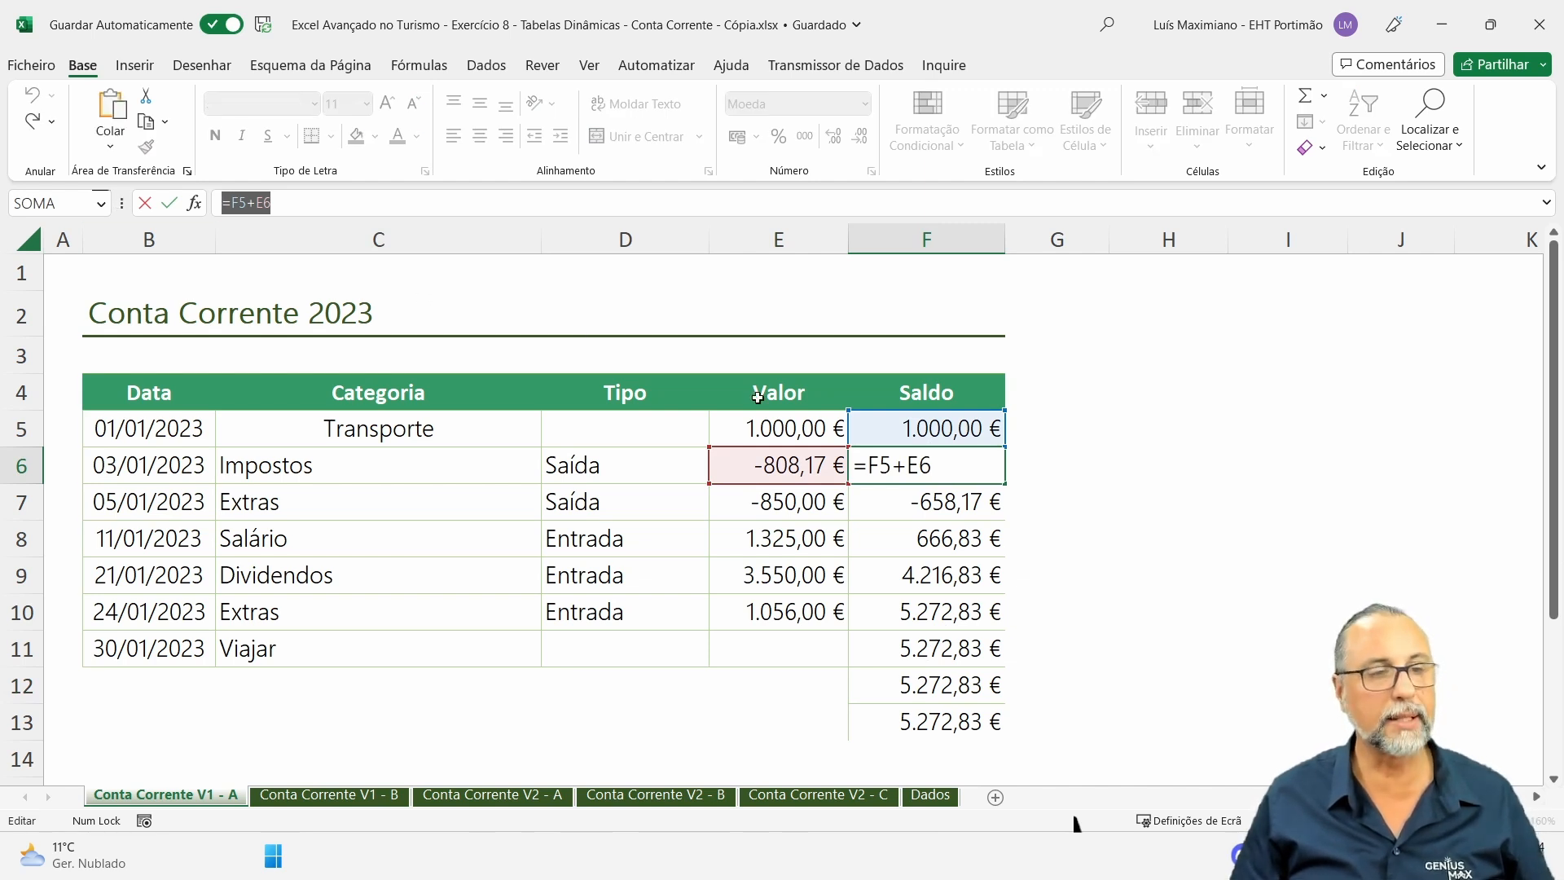
key("ctrl+Return")
left_click(1031, 467)
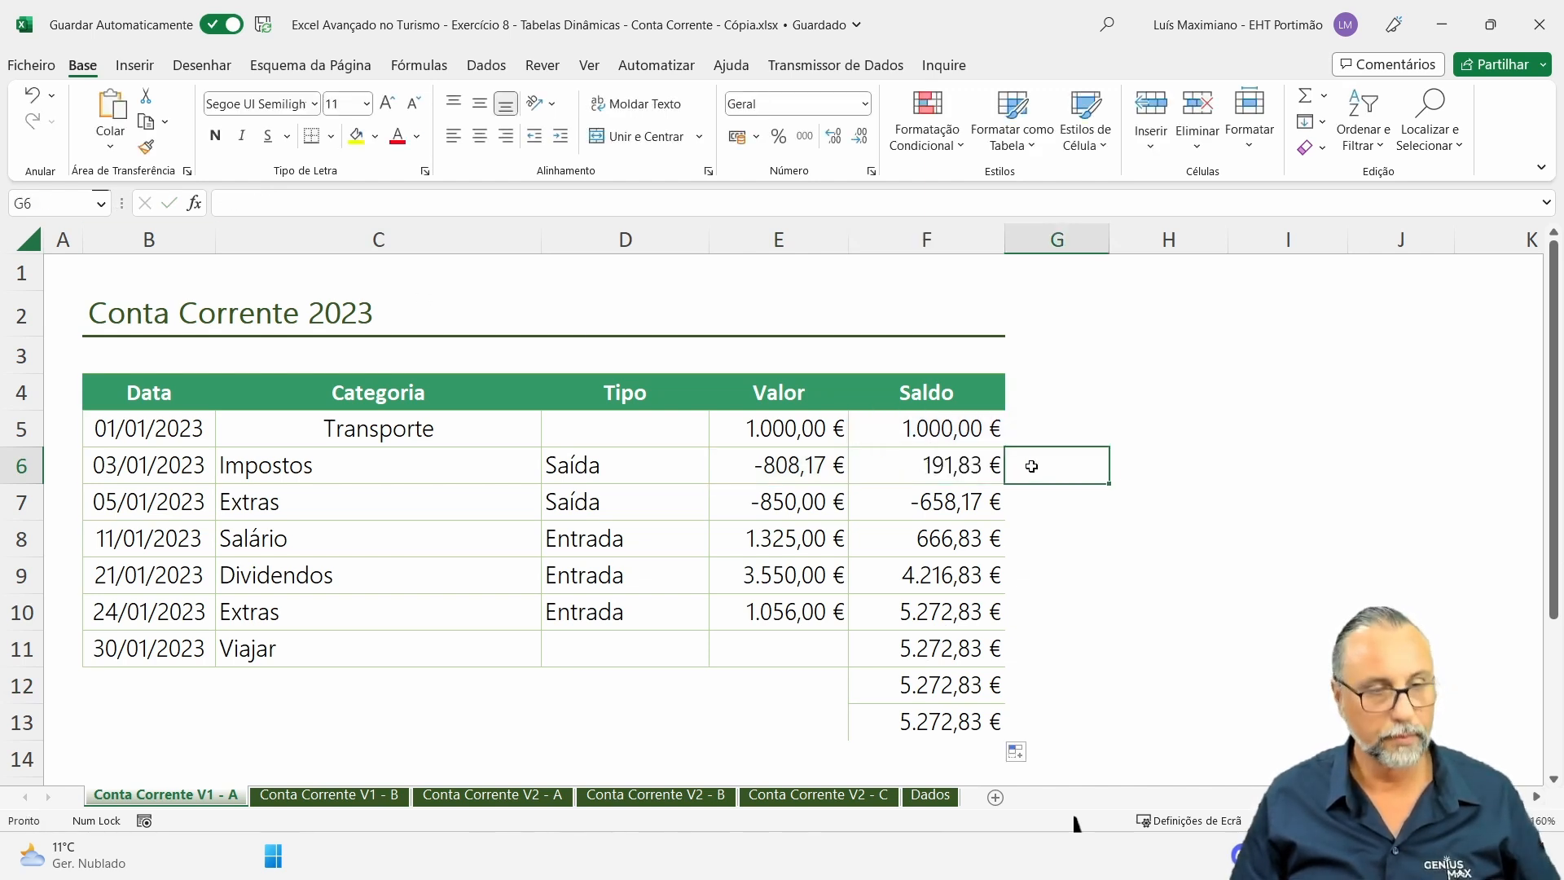
key("ctrl+v")
double_click(1037, 466)
key("Home")
type("'")
key("Return")
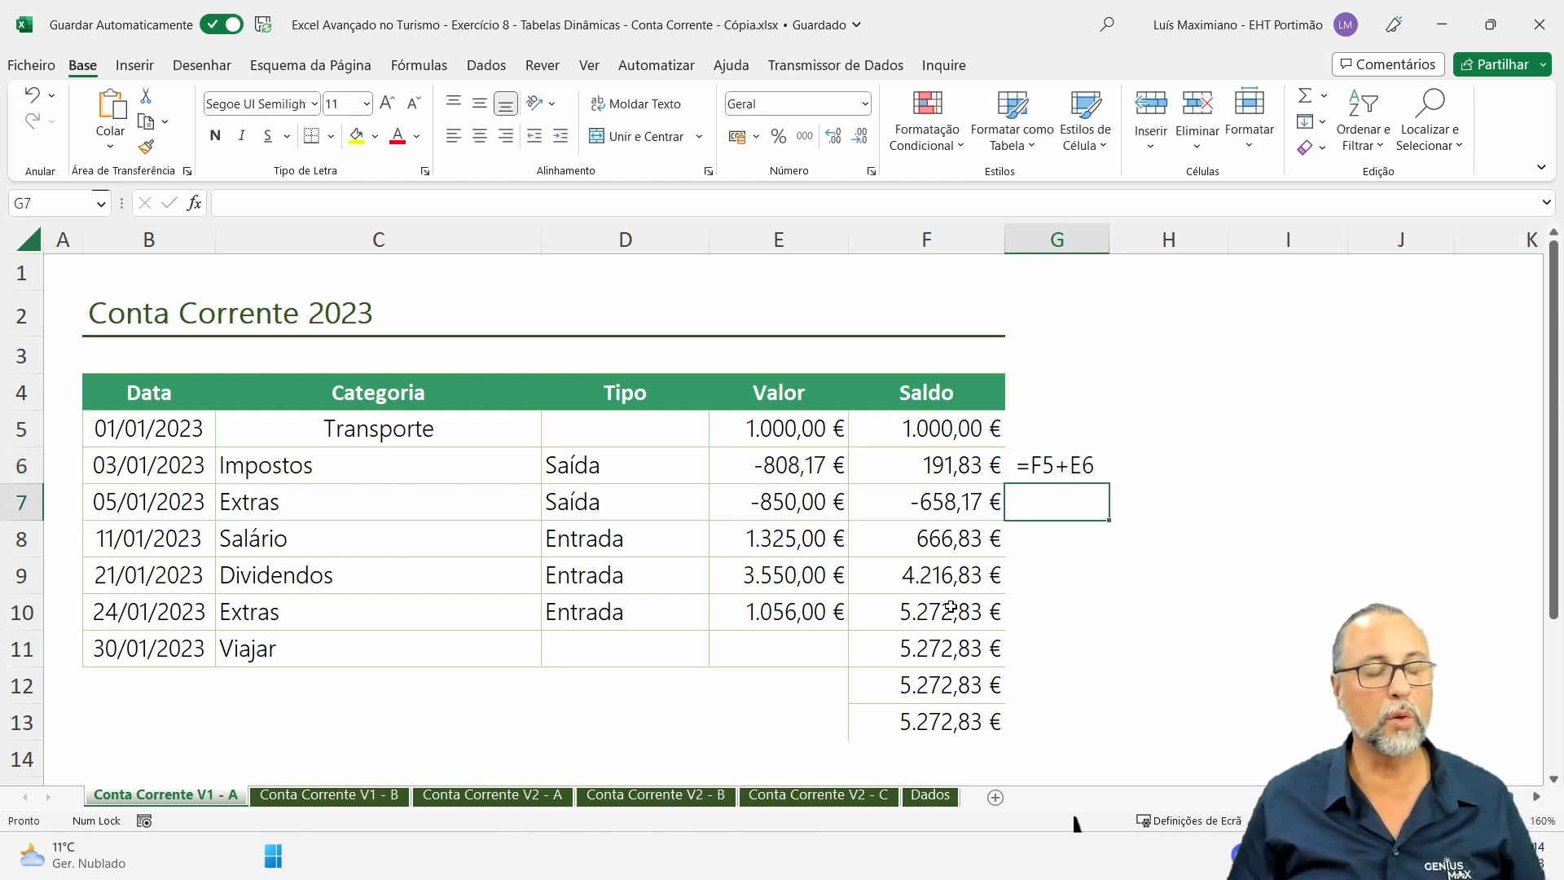
Write the formula outline =se(valor = ""; ""; saldo anterior + valor) in D1.
left_click_drag(941, 646, 932, 730)
left_click(935, 648)
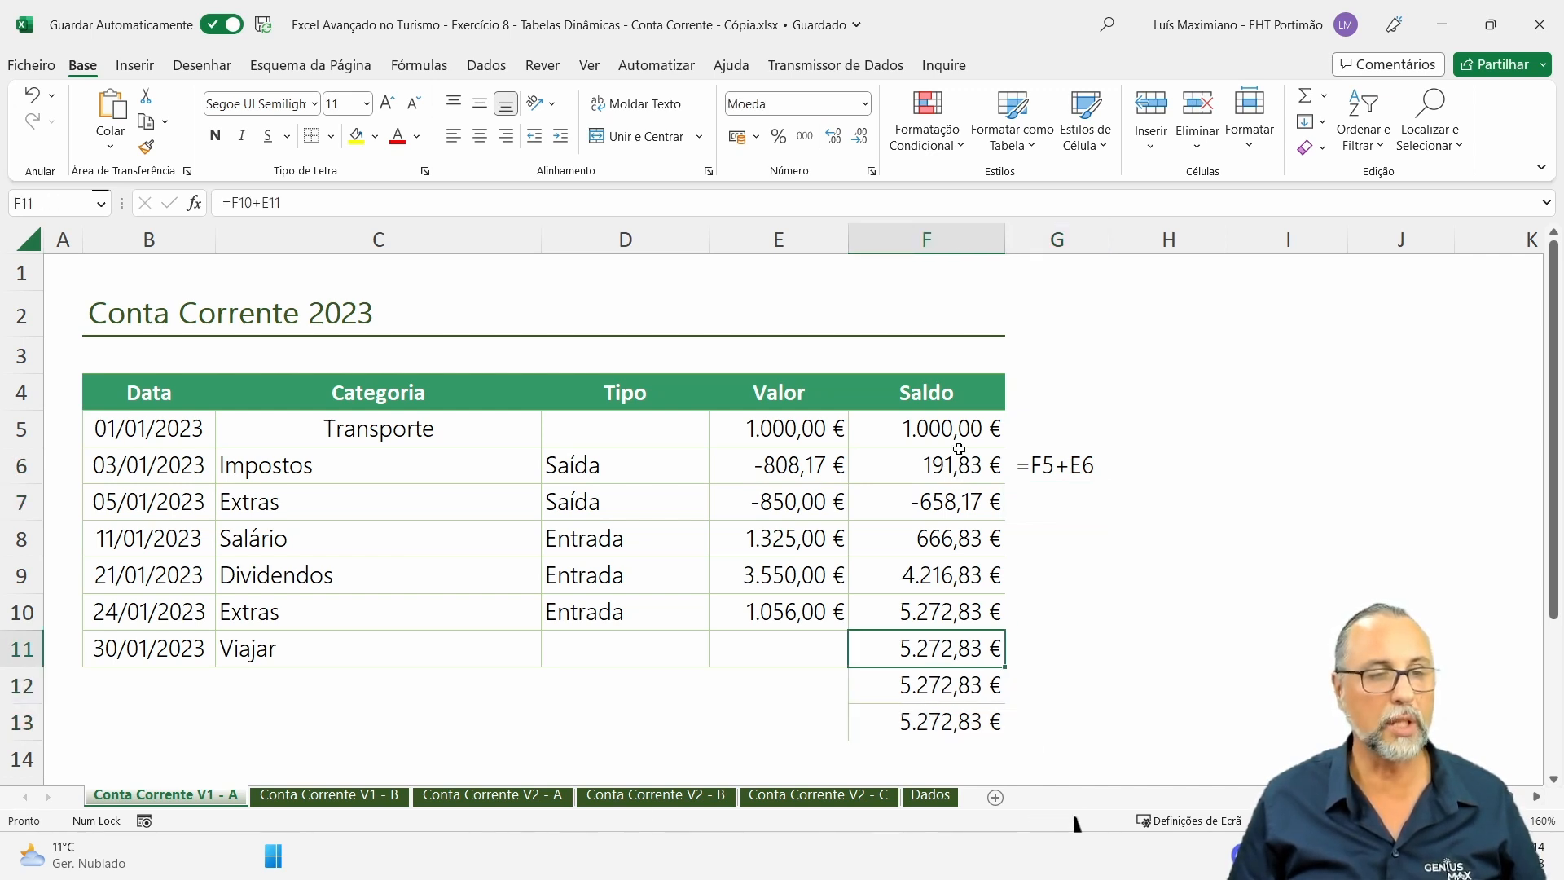
left_click(507, 295)
left_click(597, 277)
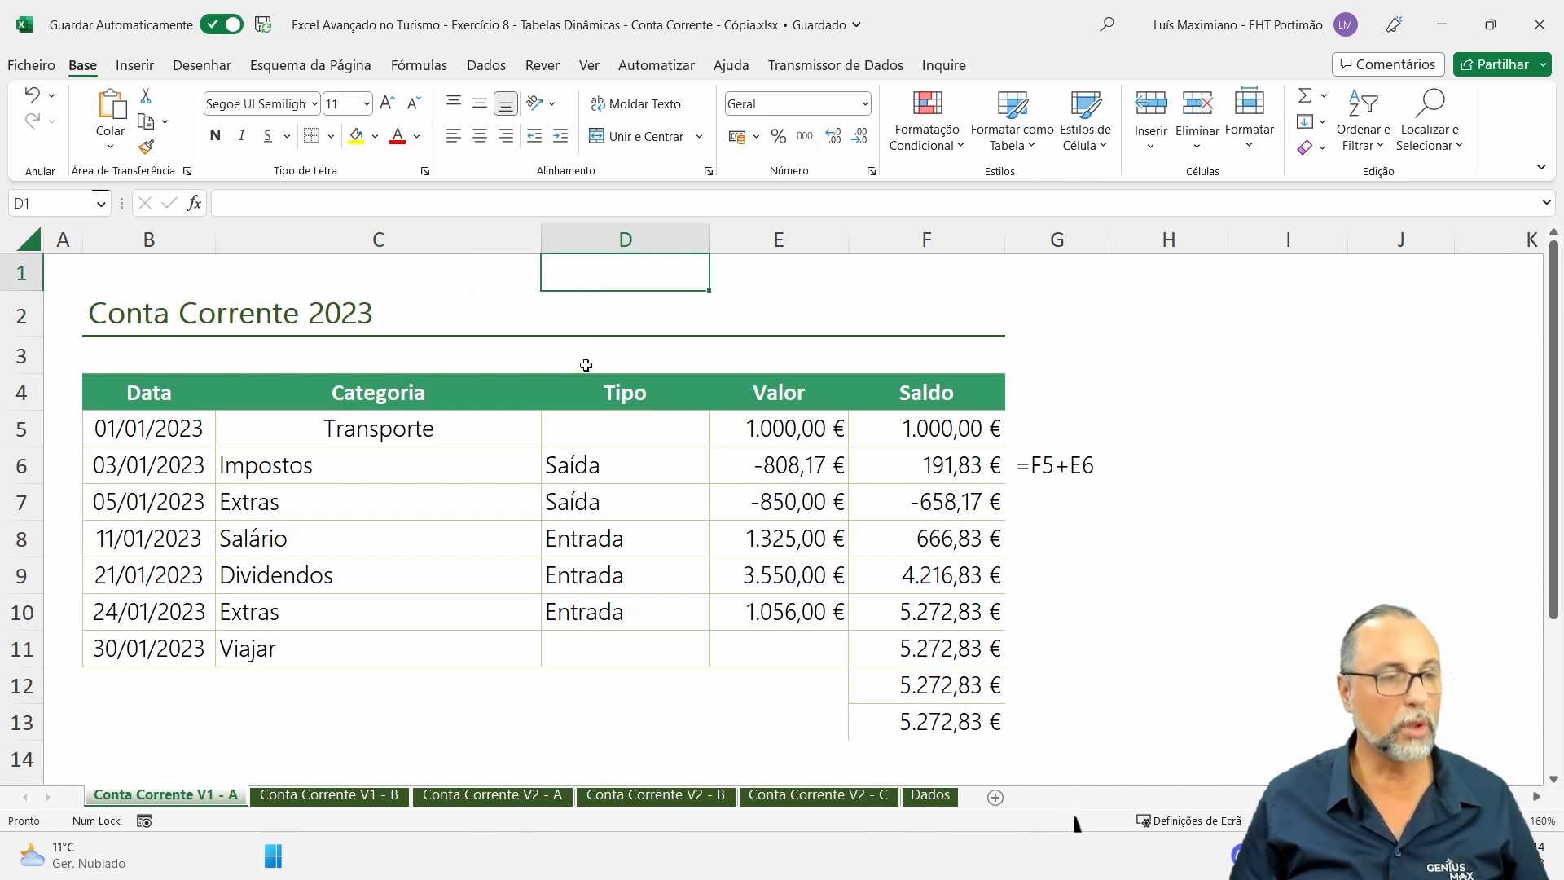
type("=se(")
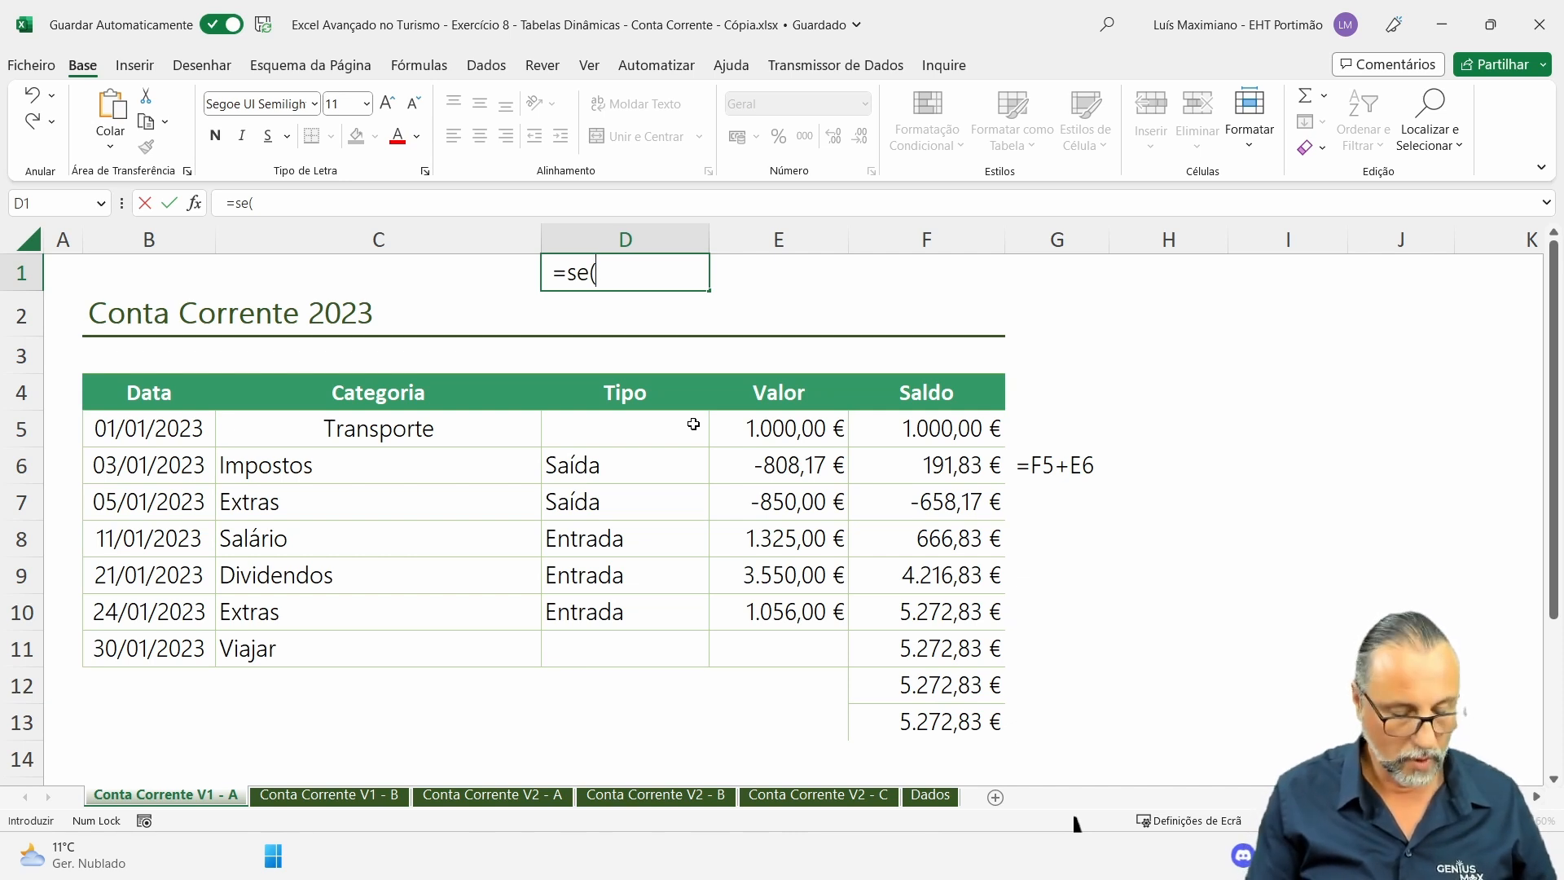
type("valor")
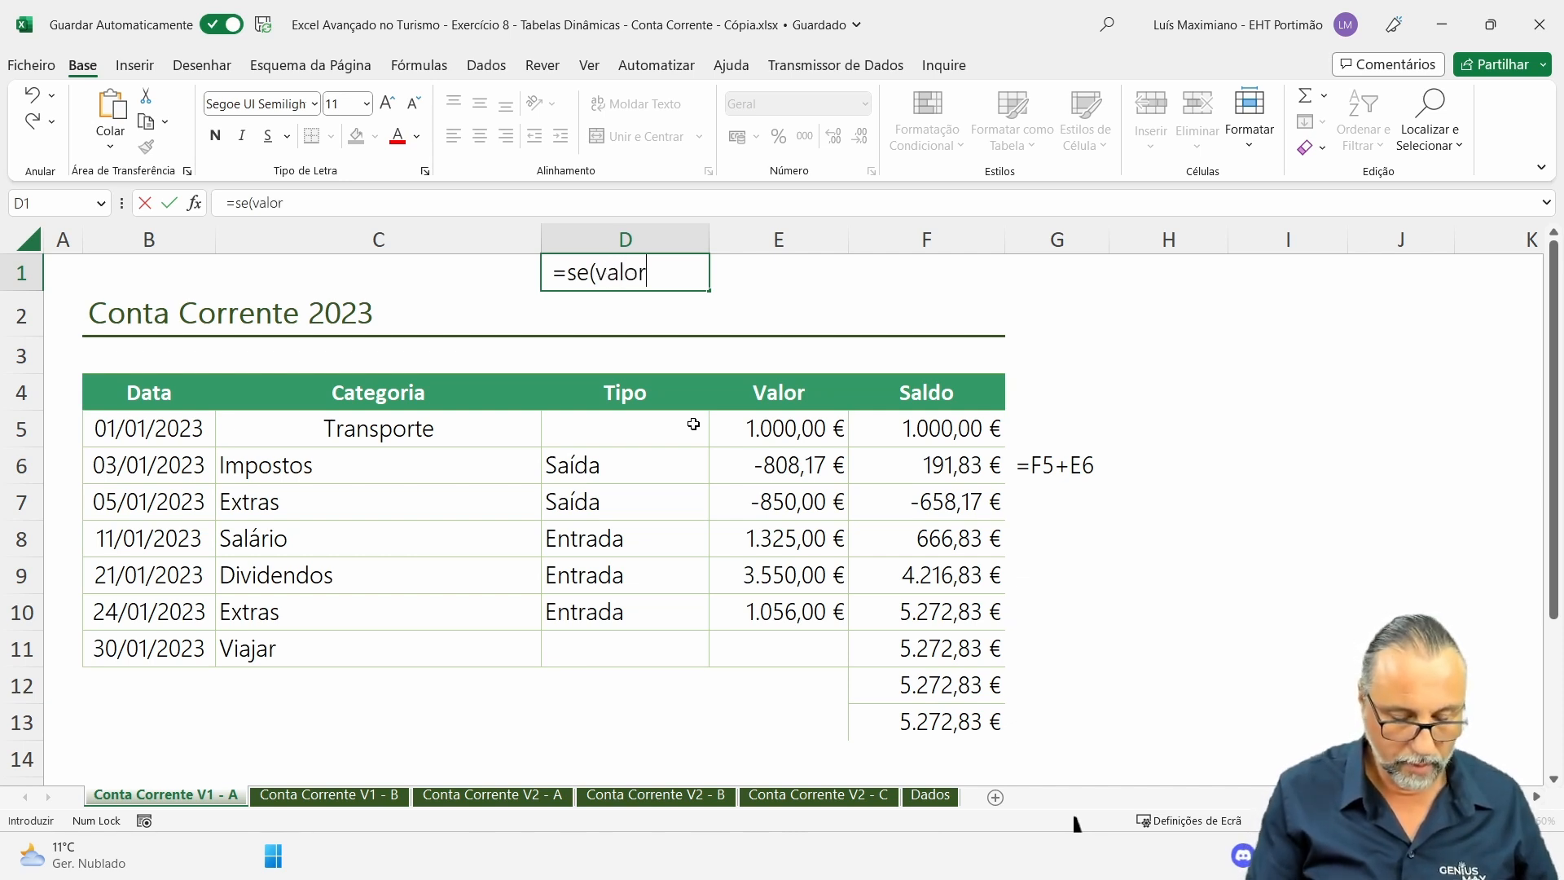
type(" = \"\"")
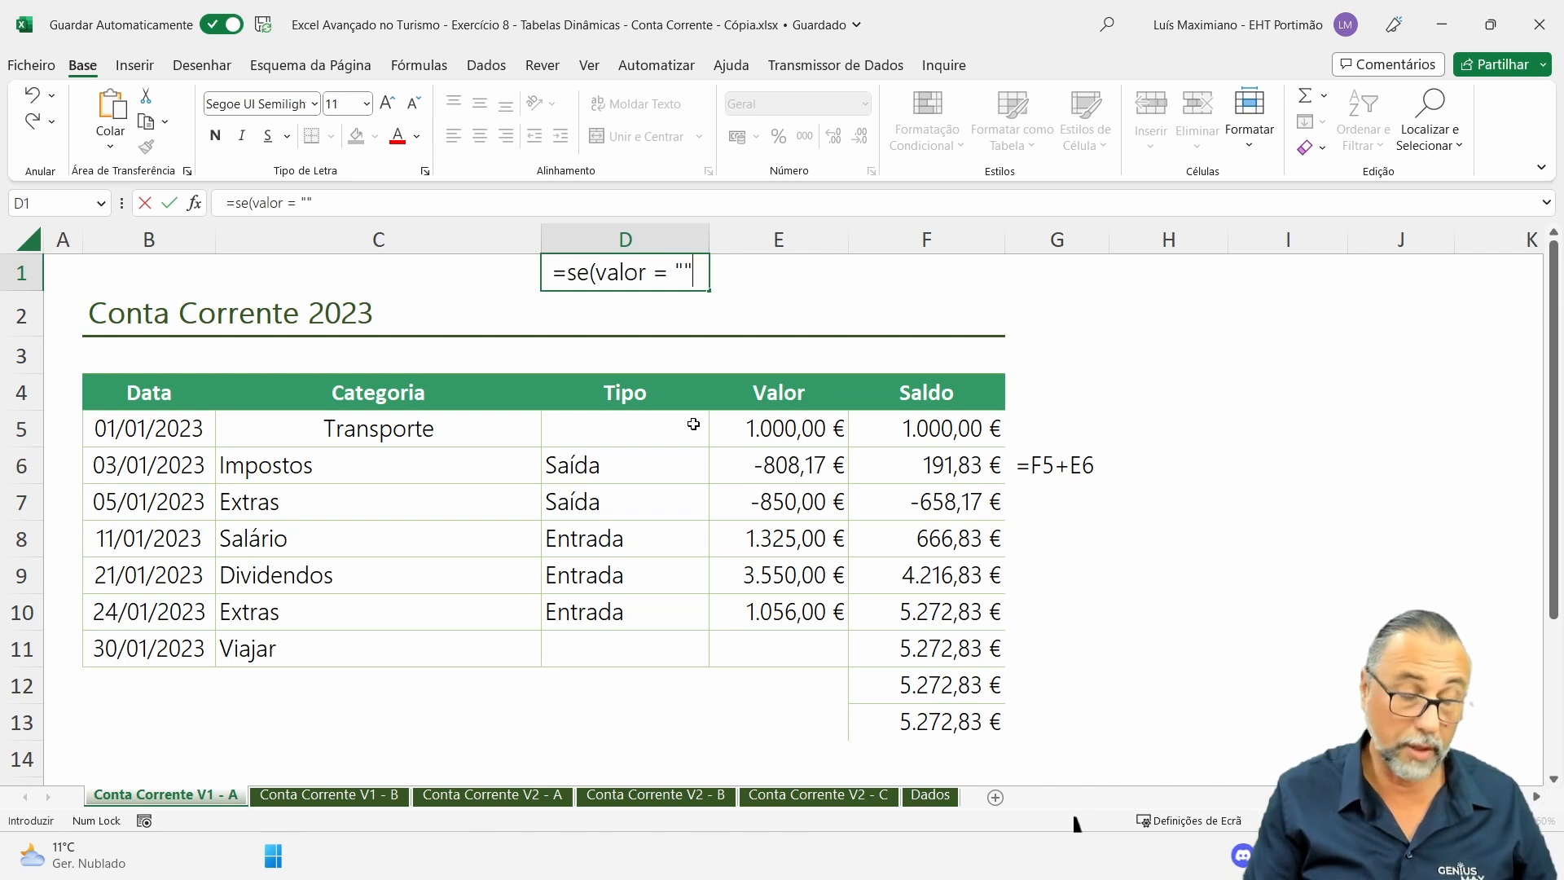
type("; \"")
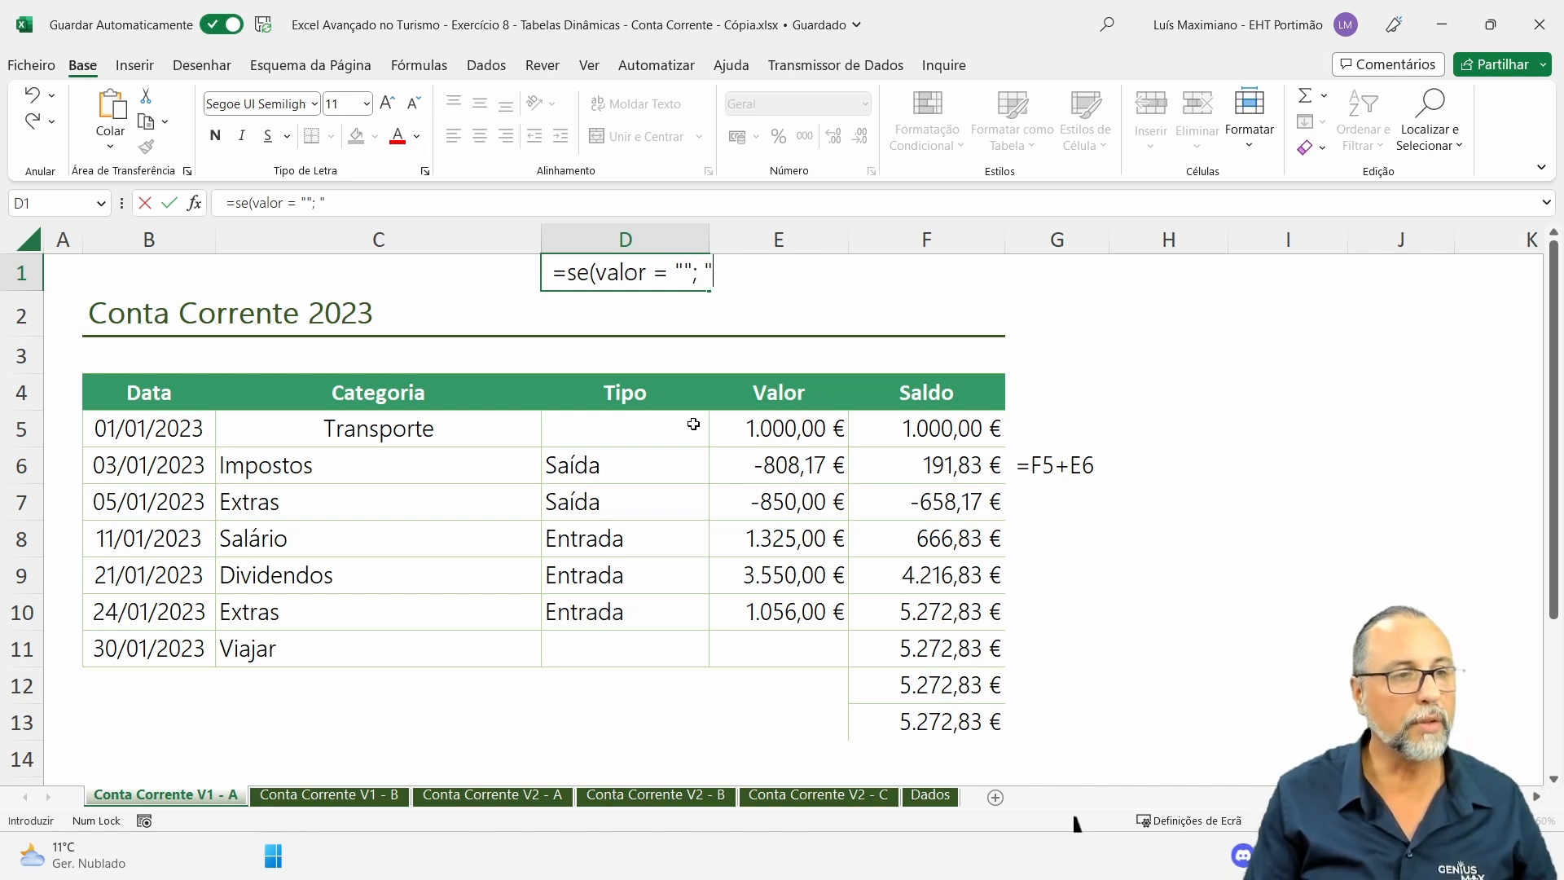
type("\"; saldo anterior")
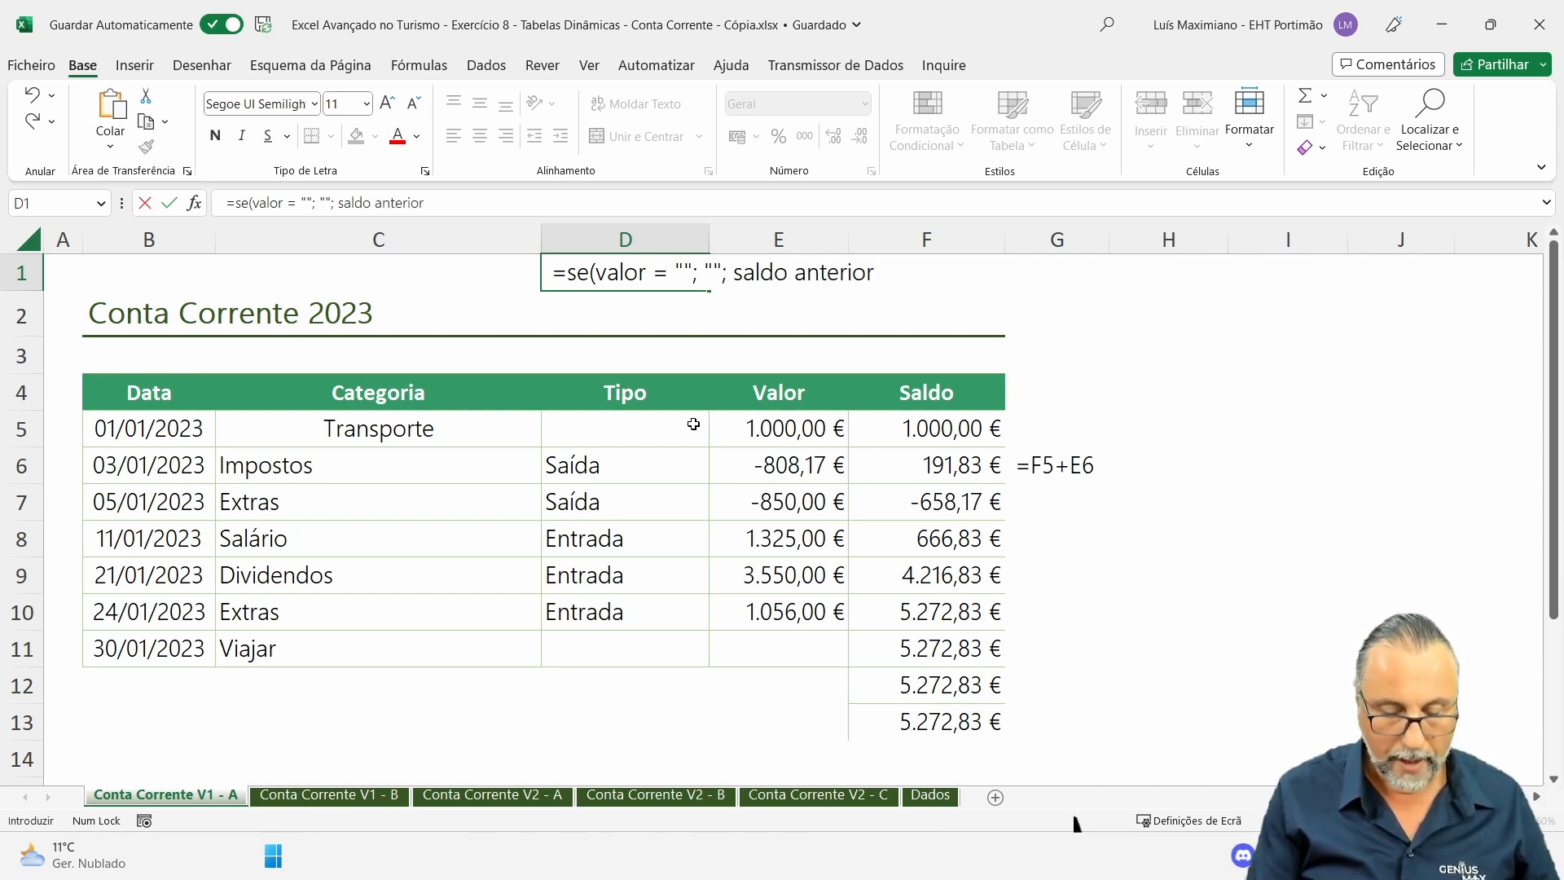
type(" + ")
type("valor")
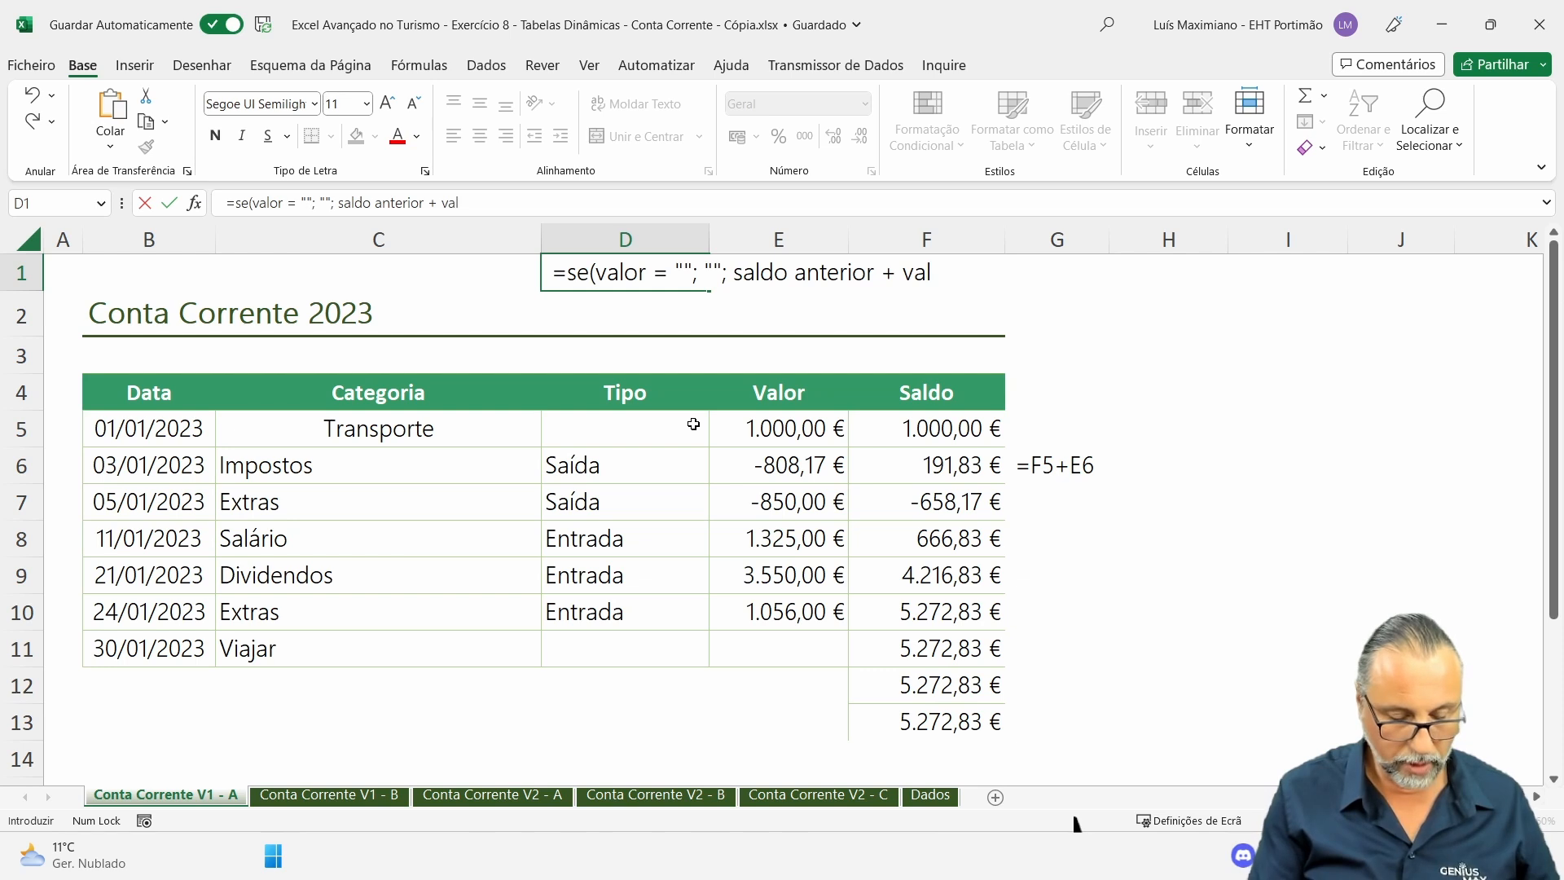
key("Return")
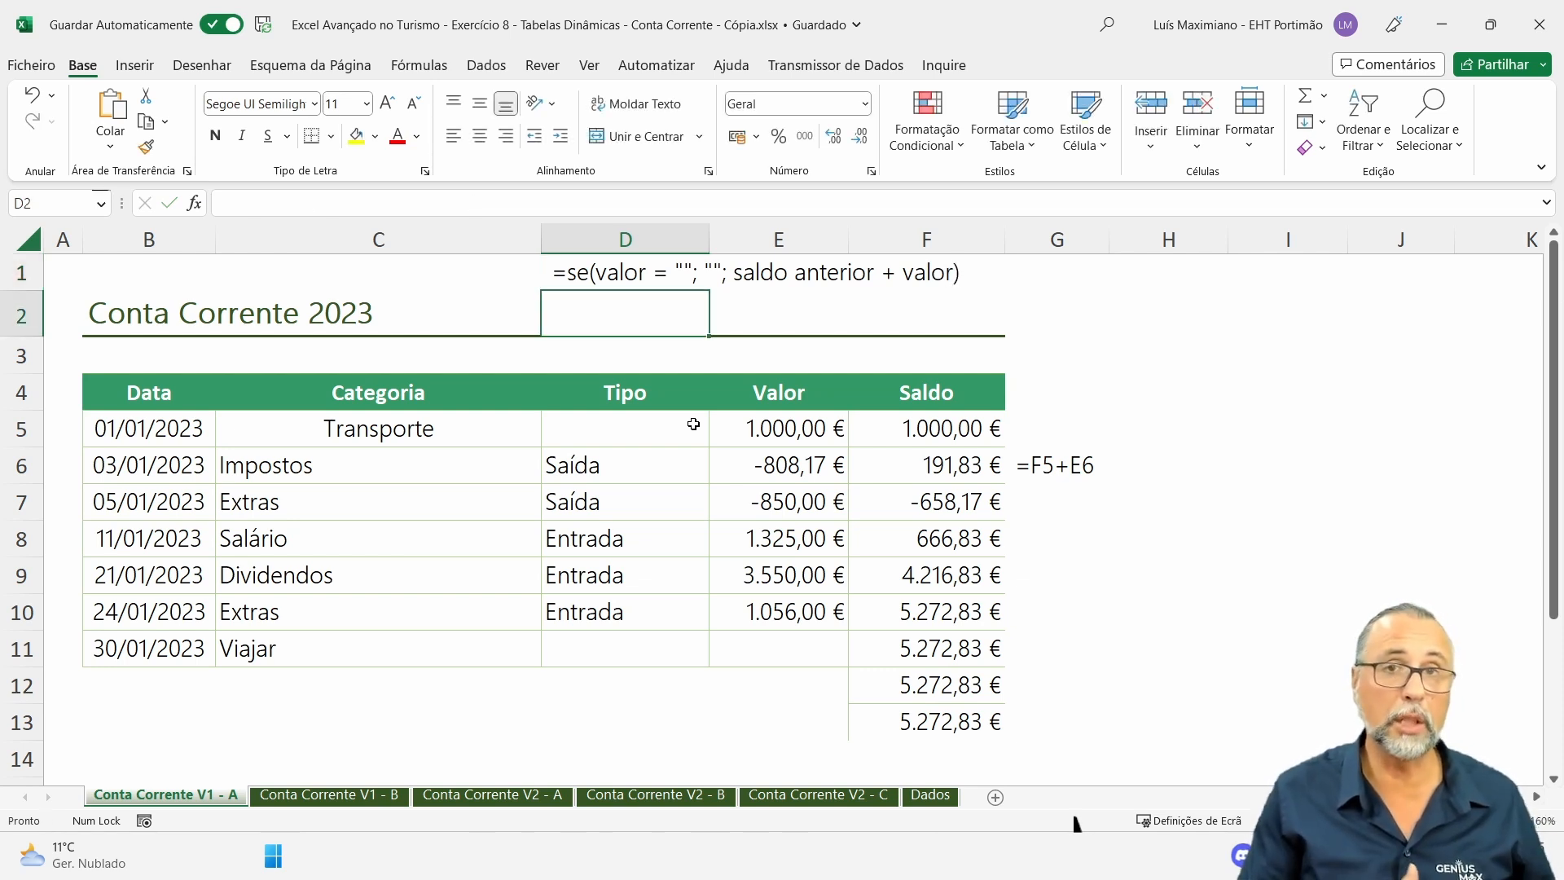
Write the alternative formula outline =se(valor<>"";saldo anterior + valor;"") as text in D2.
left_click(621, 275)
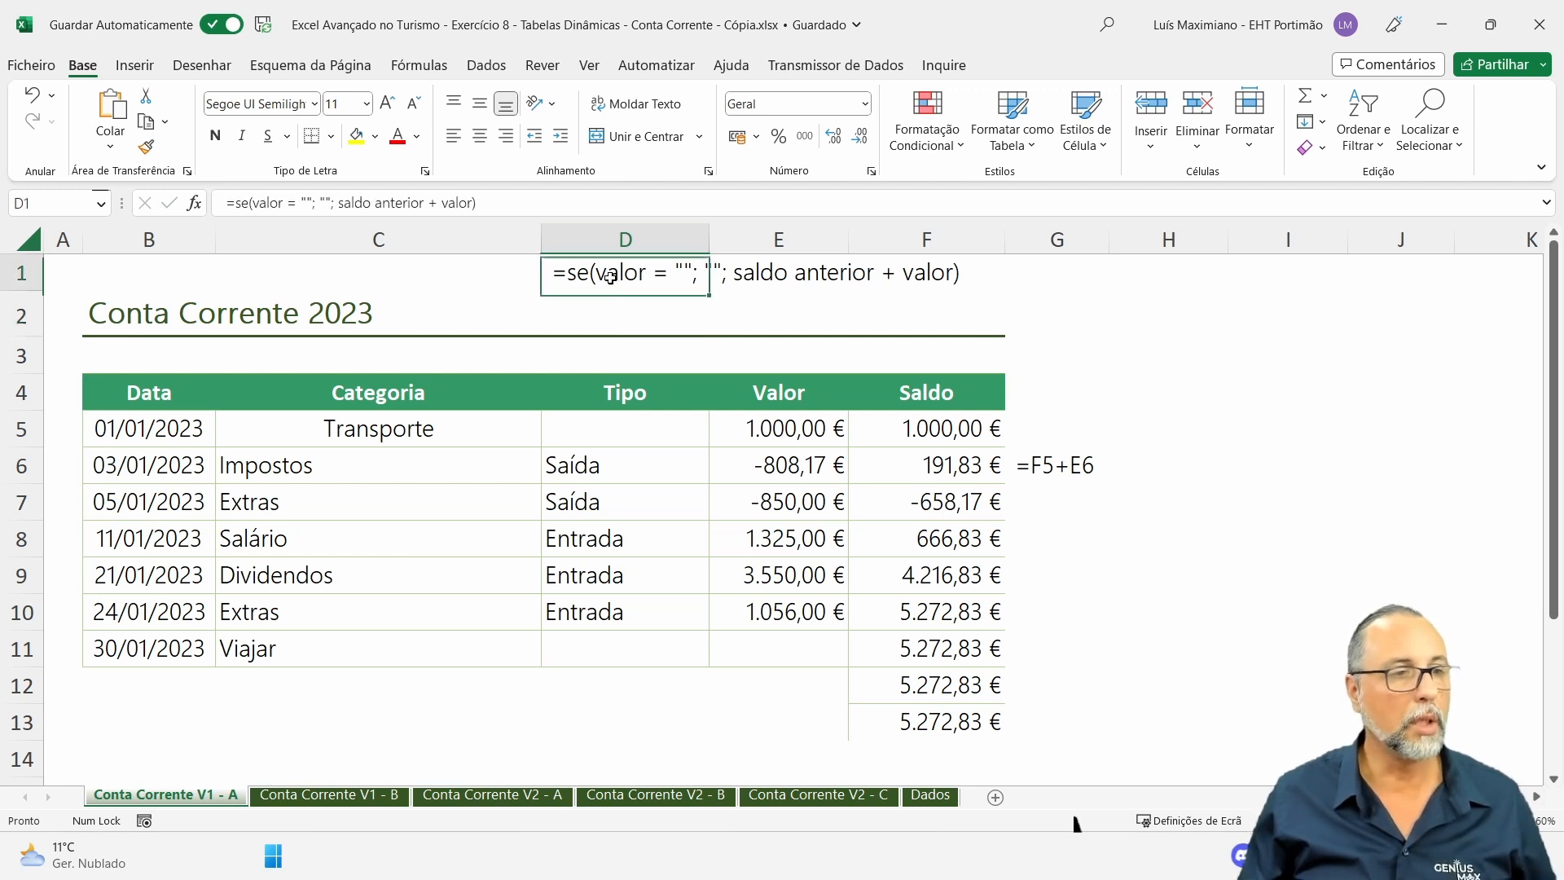
double_click(604, 310)
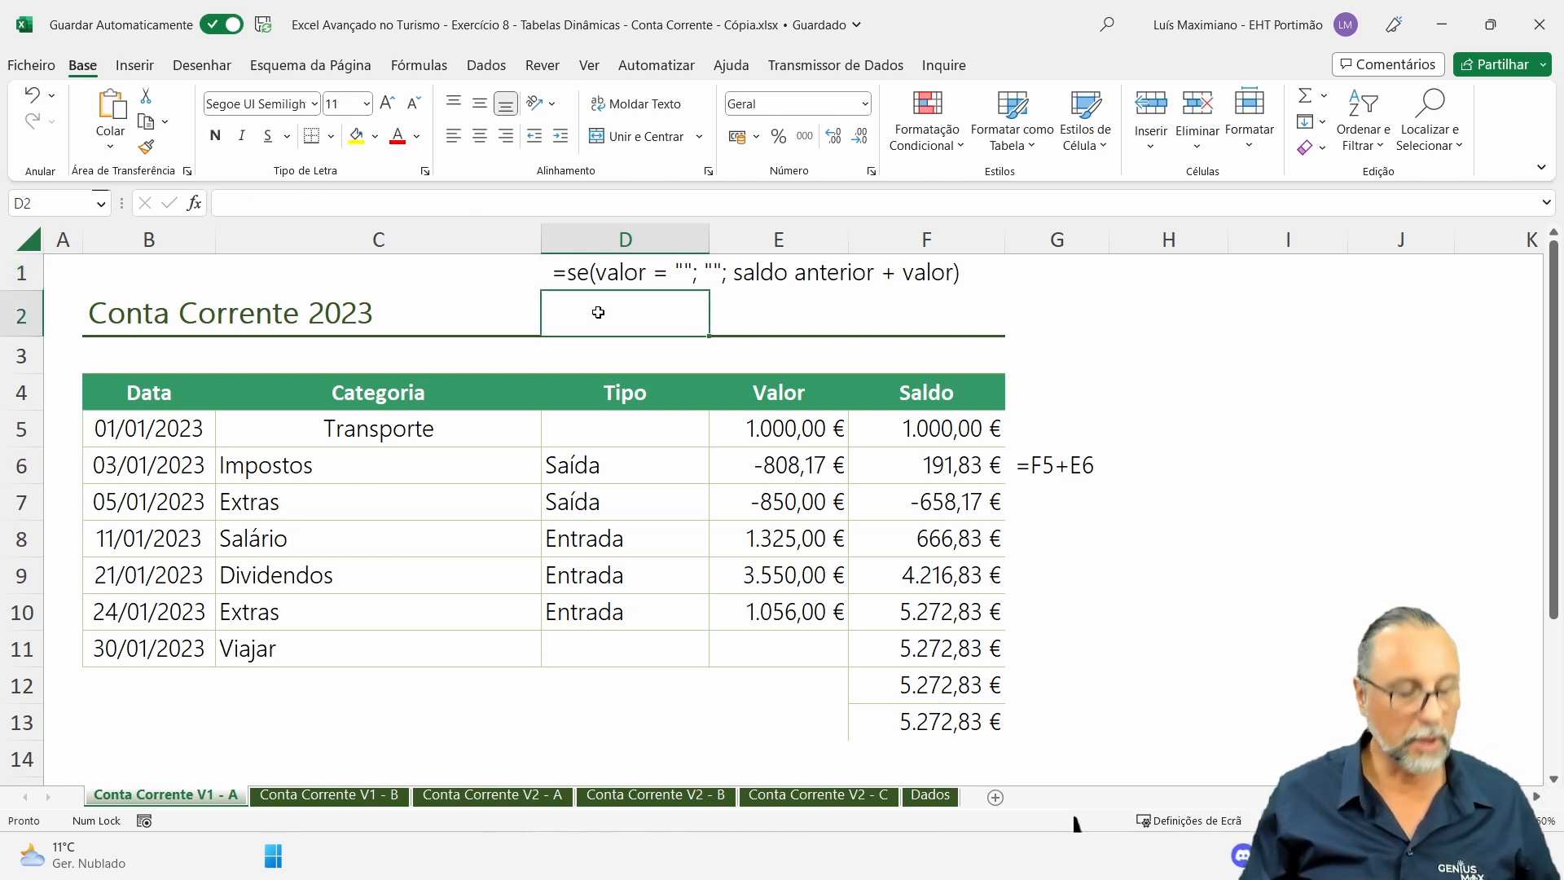
type("=se(")
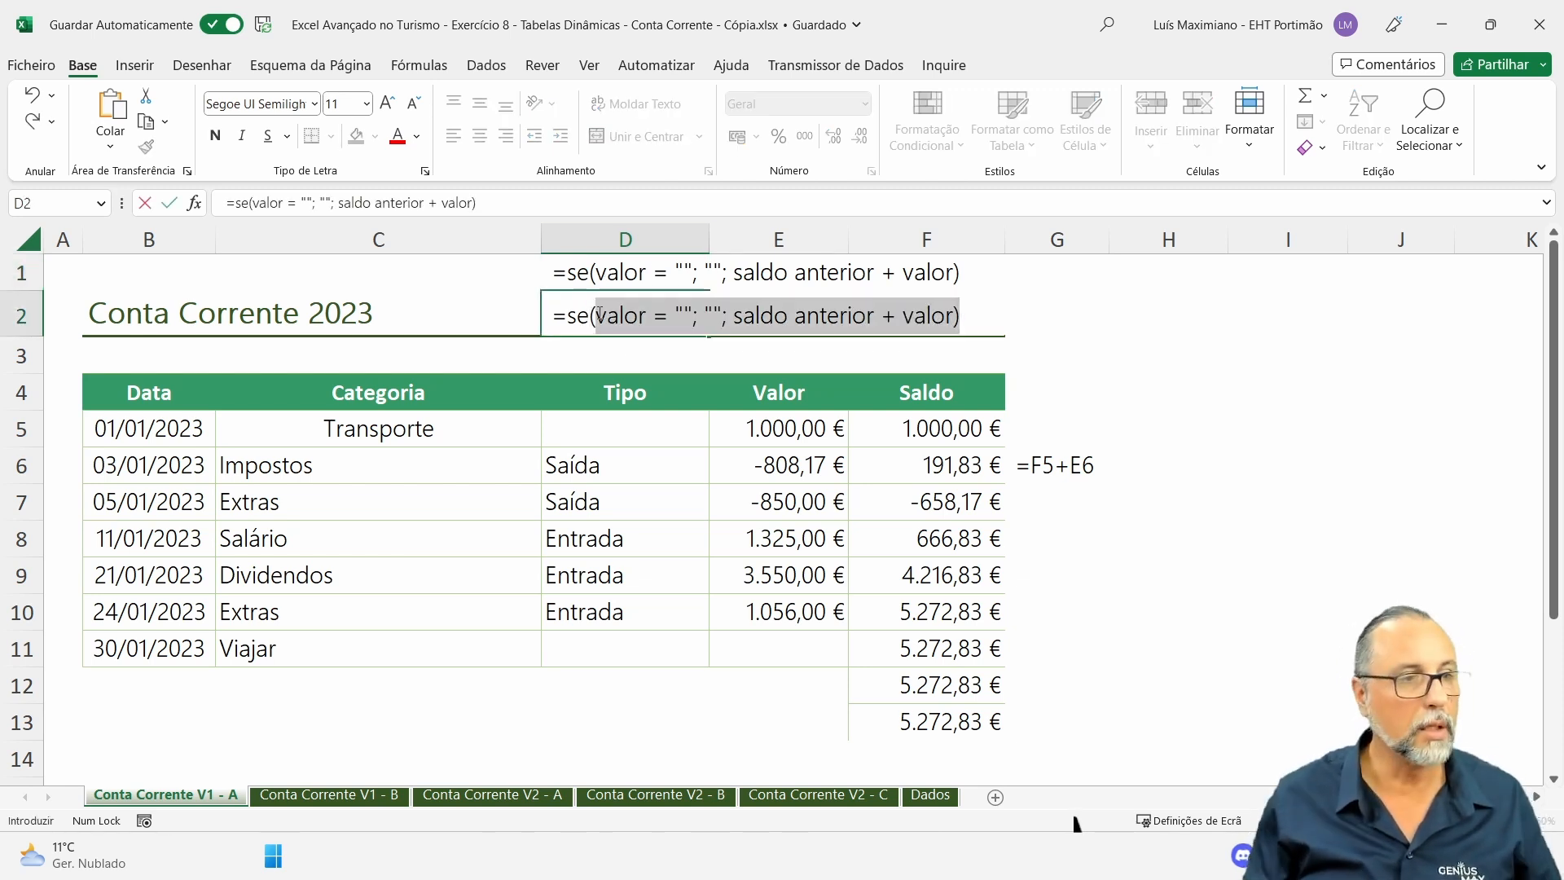
type("valor z")
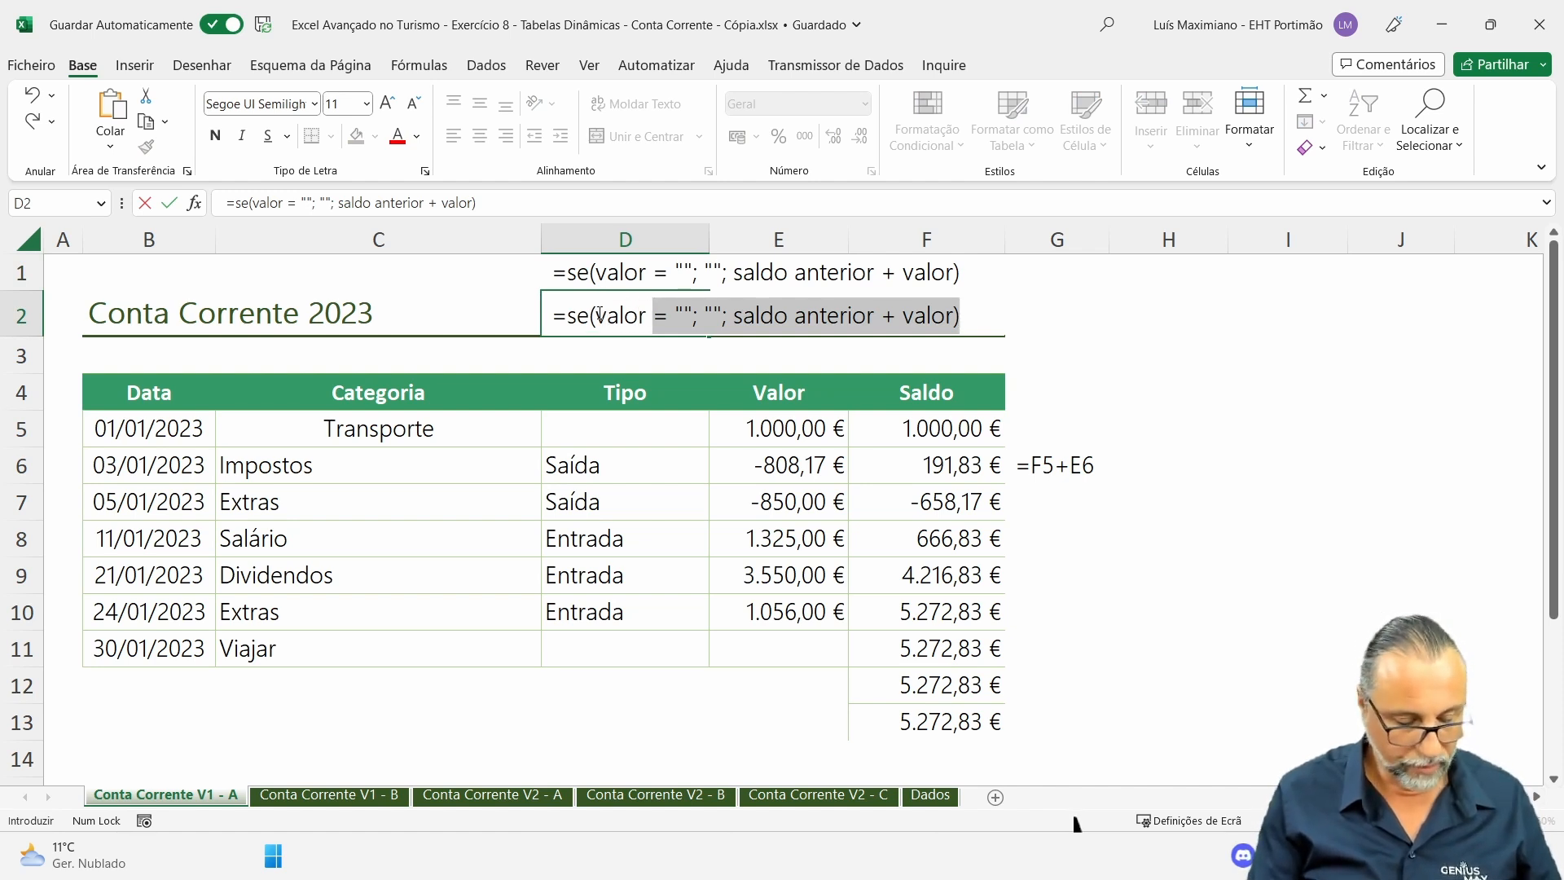
key("BackSpace")
key("BackSpace")
type("<>")
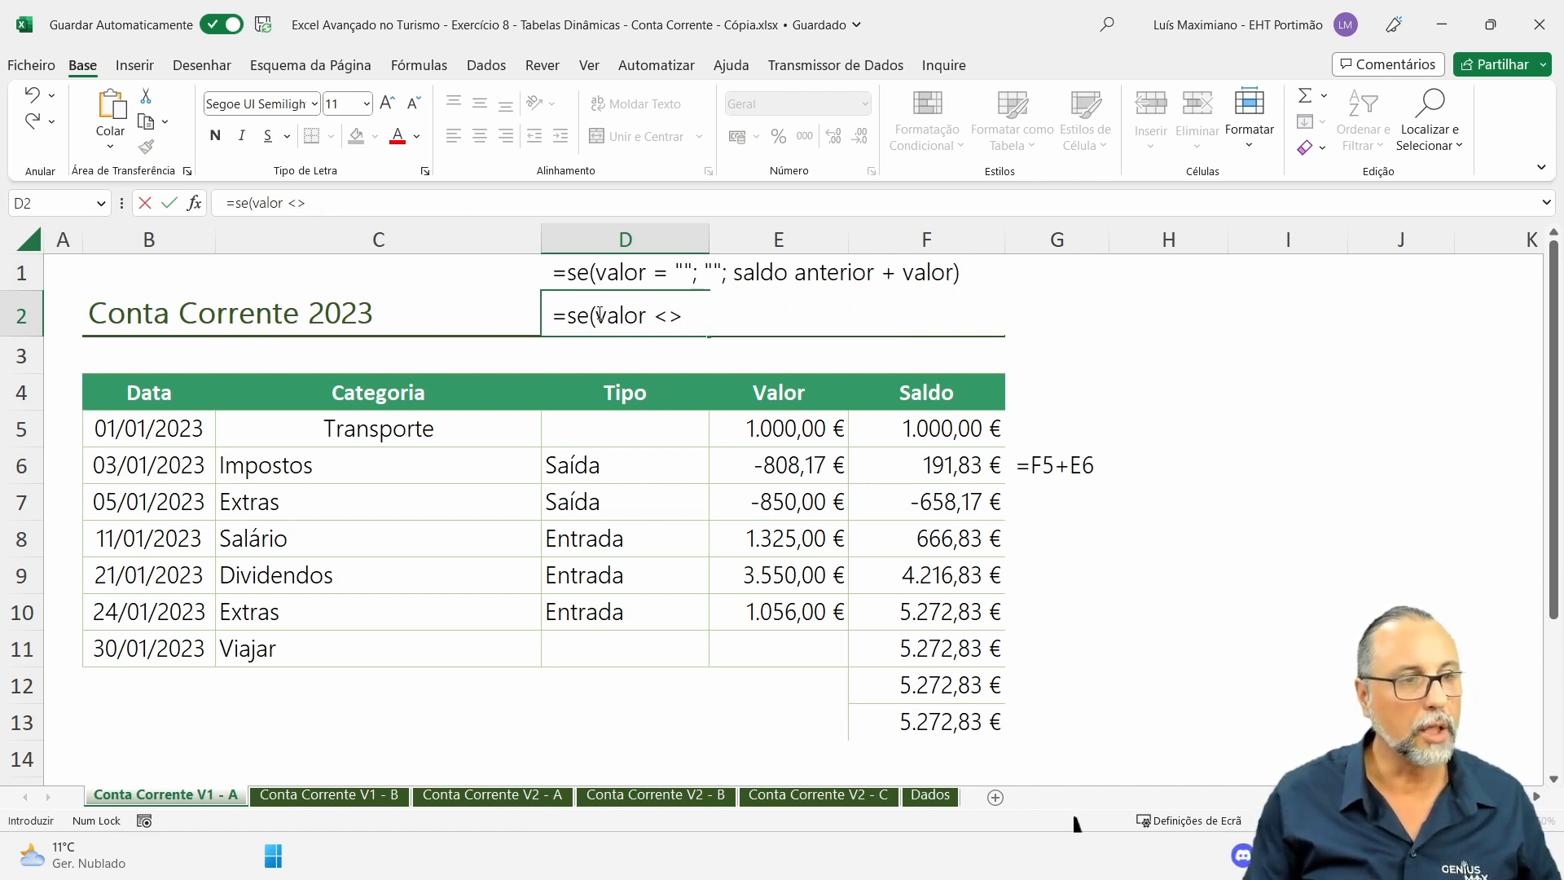
left_click(646, 316)
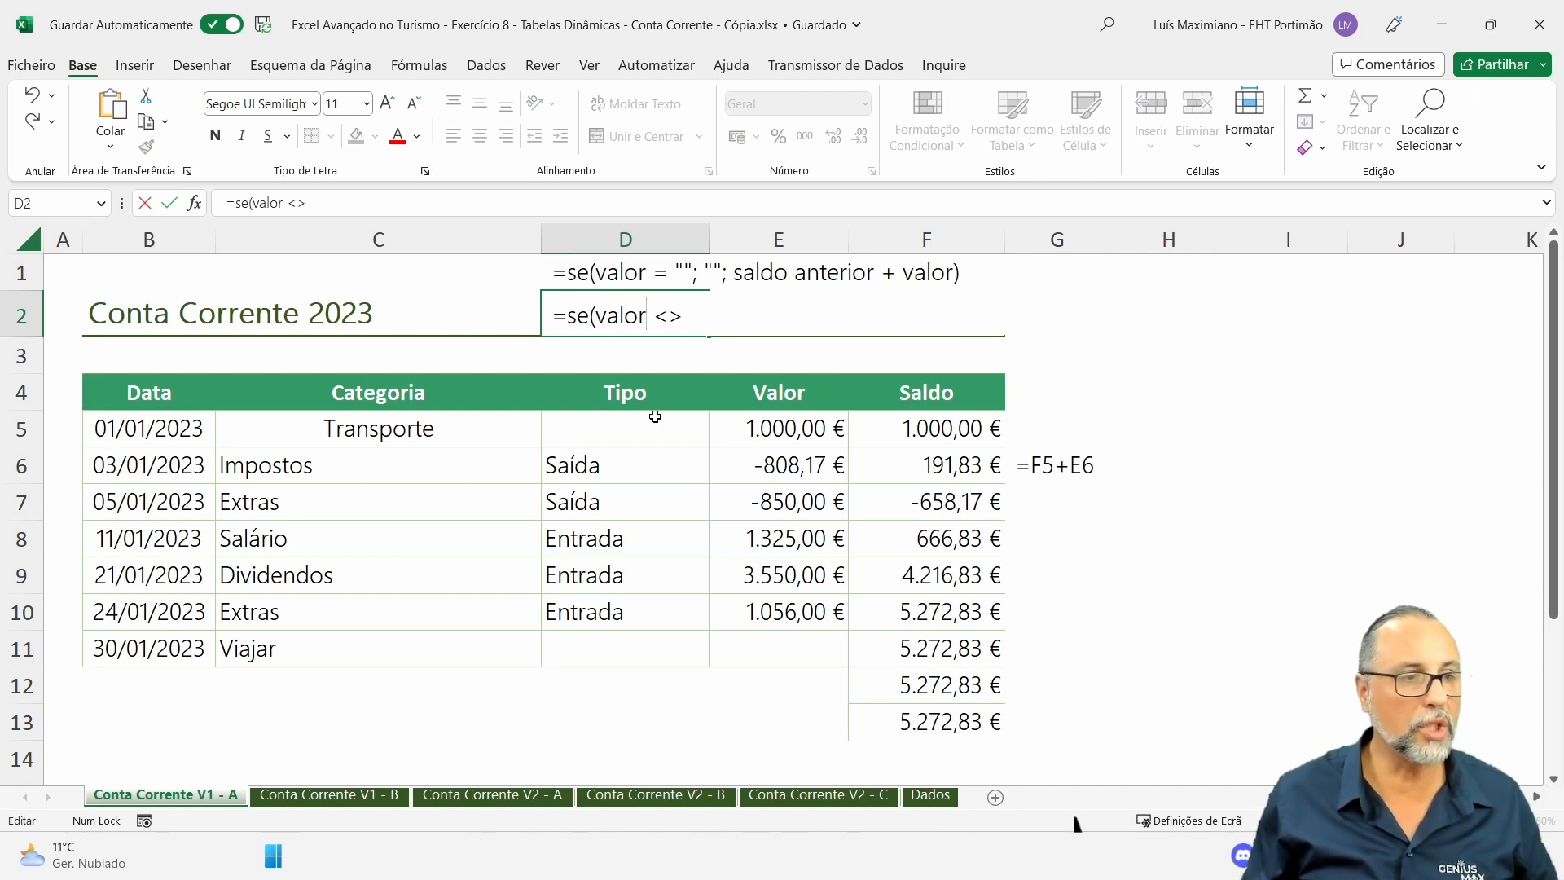
key("Delete")
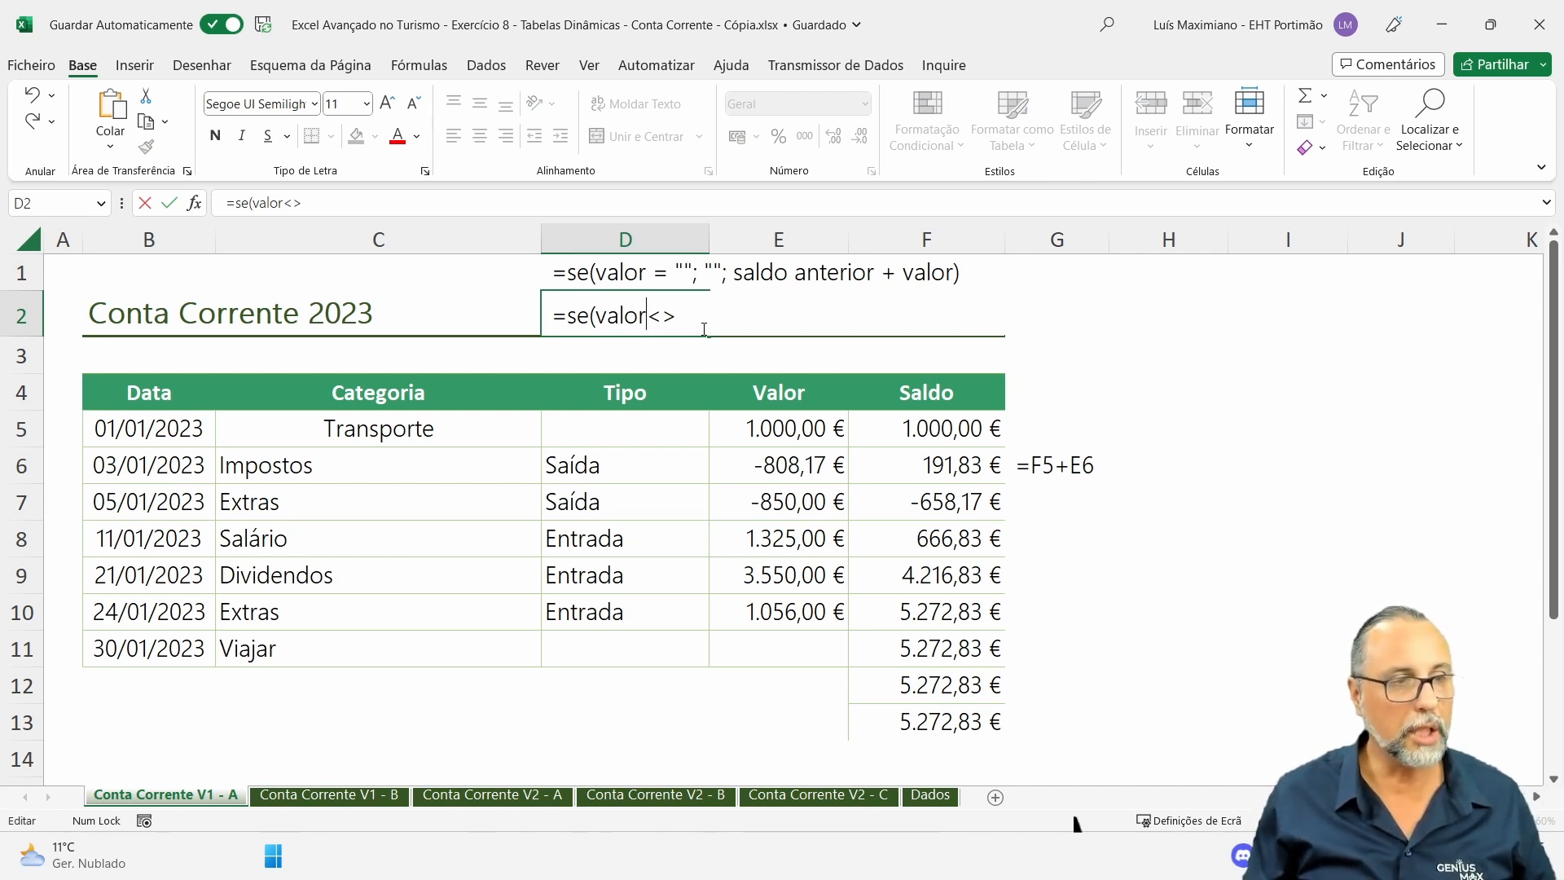
type("\"\"")
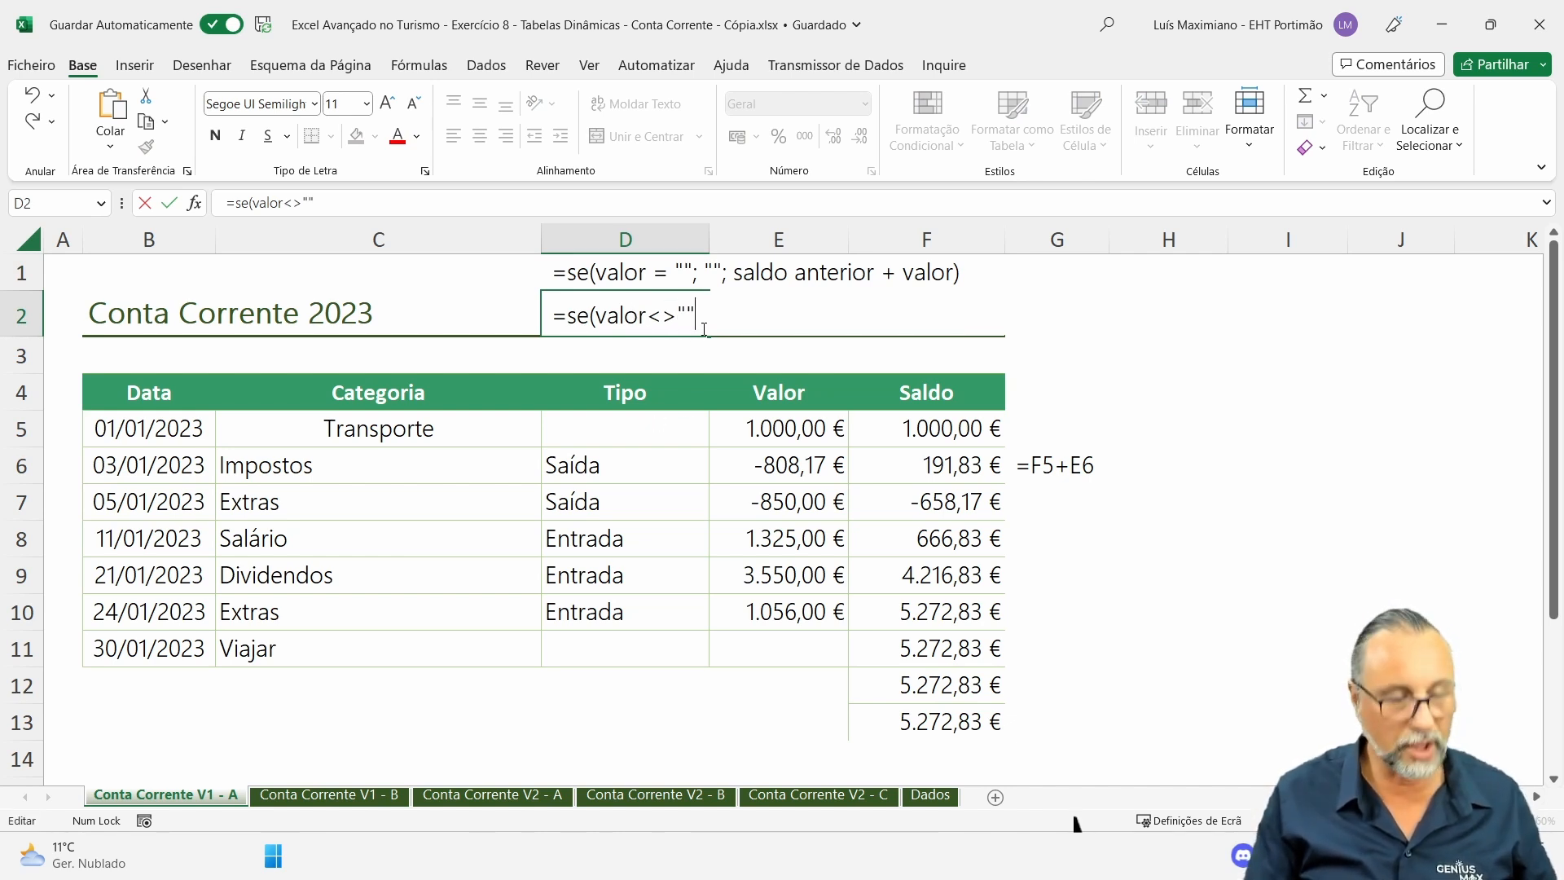
type(";")
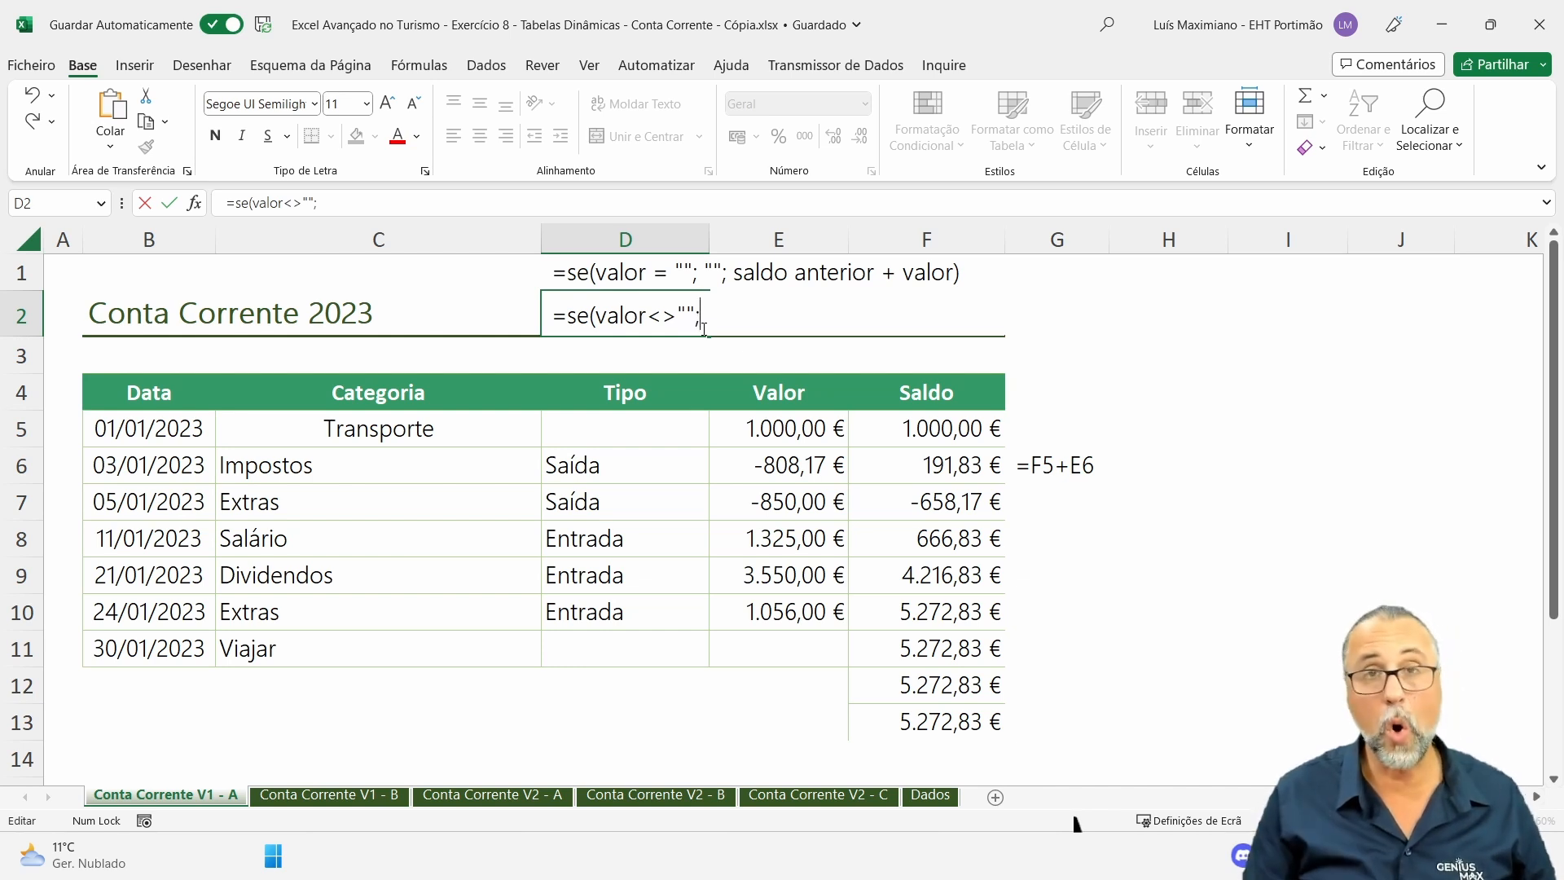
type("saldo")
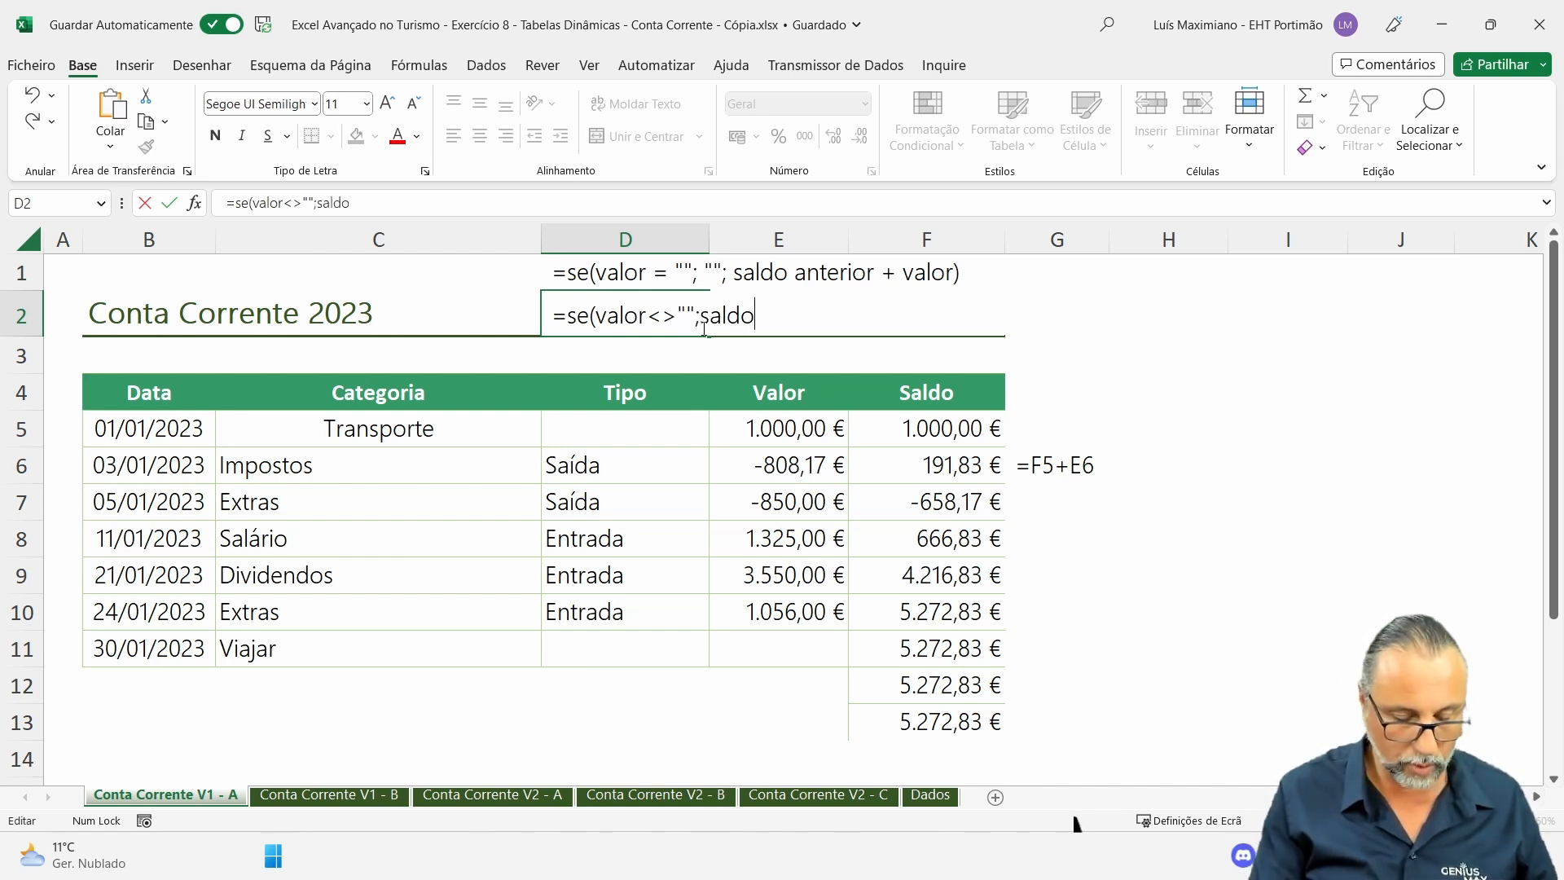
type(" anterior + valor;")
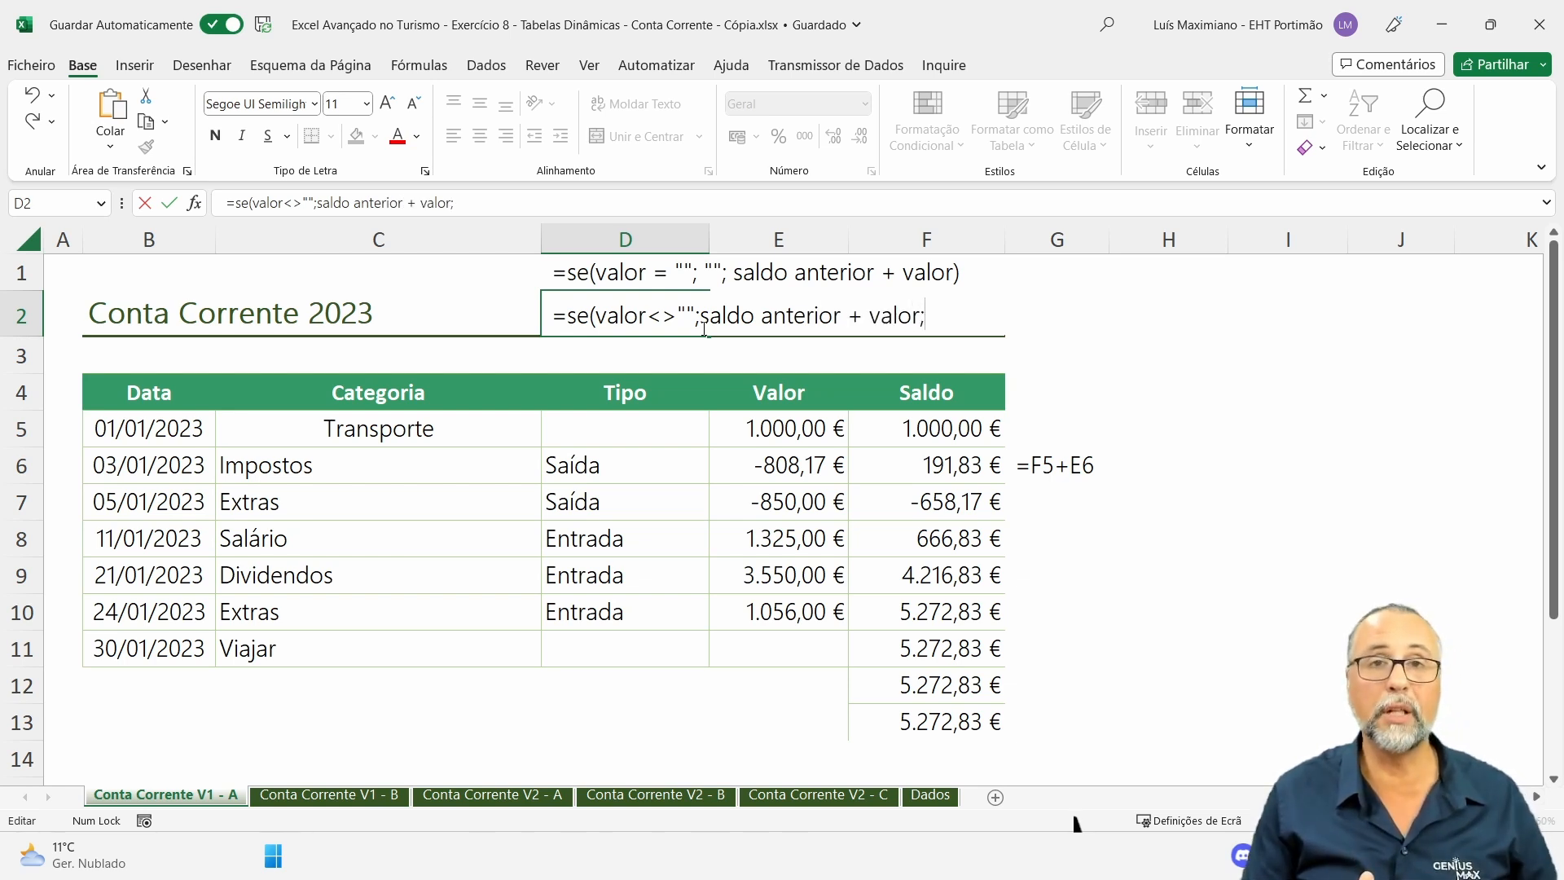
type("\"\")")
key("Return")
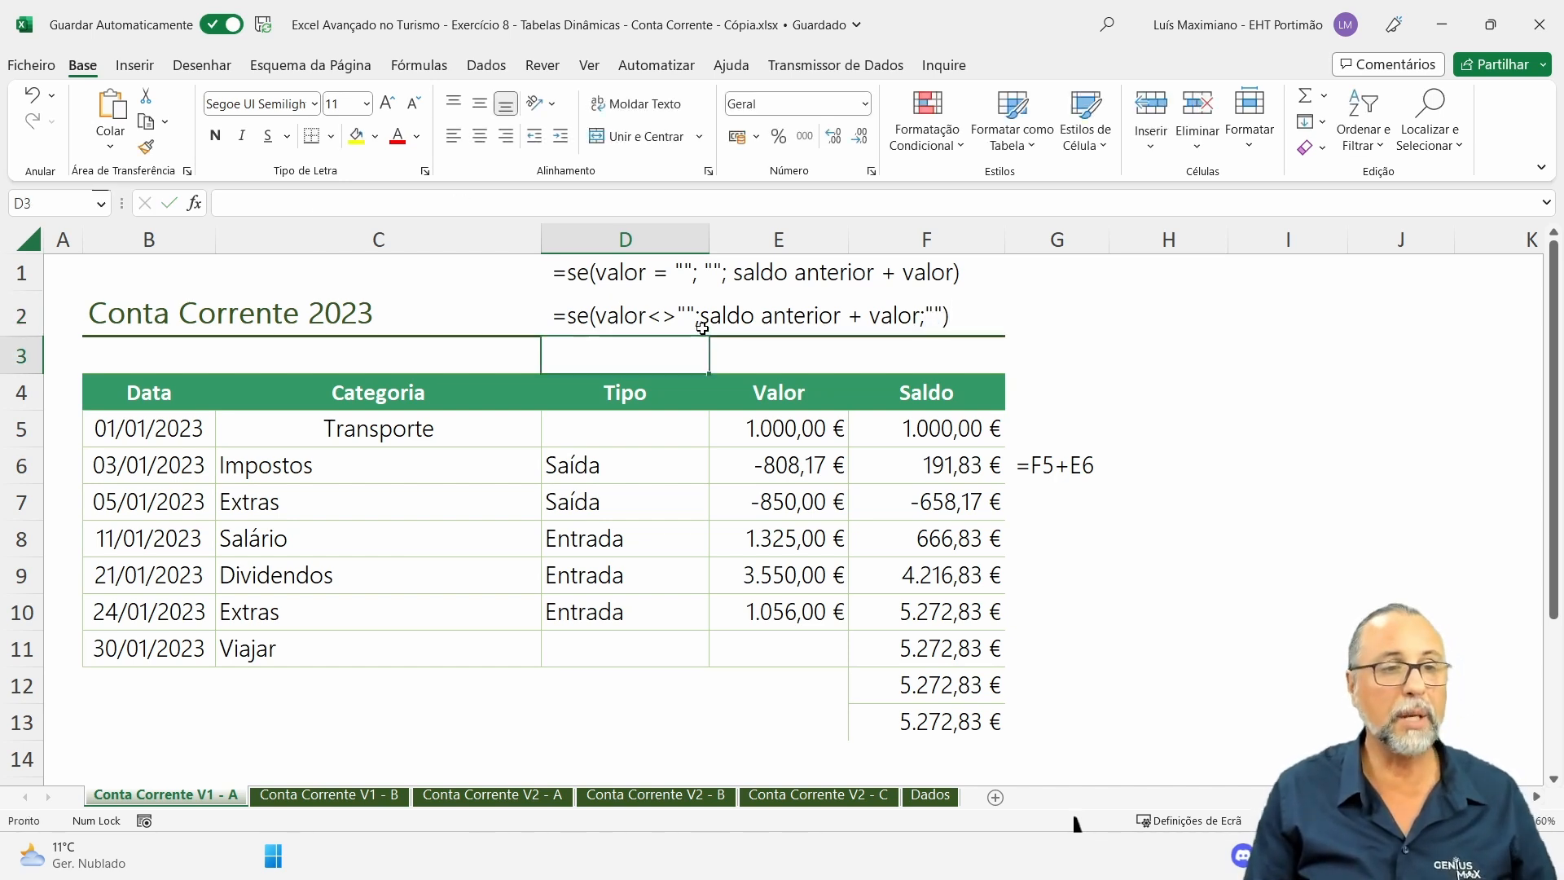
Replace the Saldo formulas in F6:F13 with =SE(E6="";"";F5+E6), filled down from F6.
left_click_drag(906, 466, 891, 722)
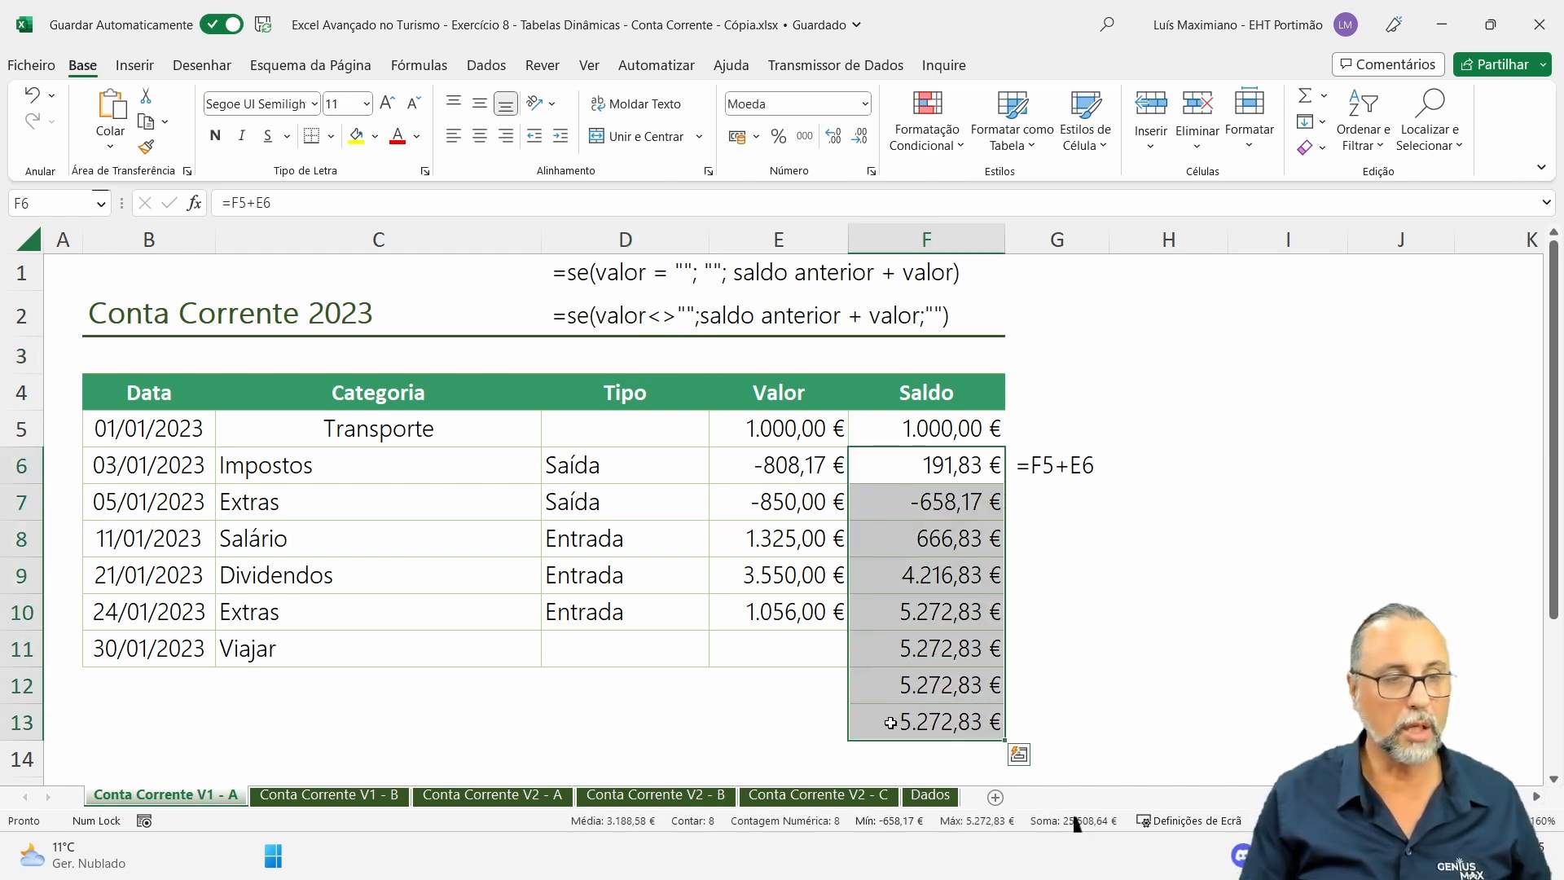
key("Delete")
type("=se(")
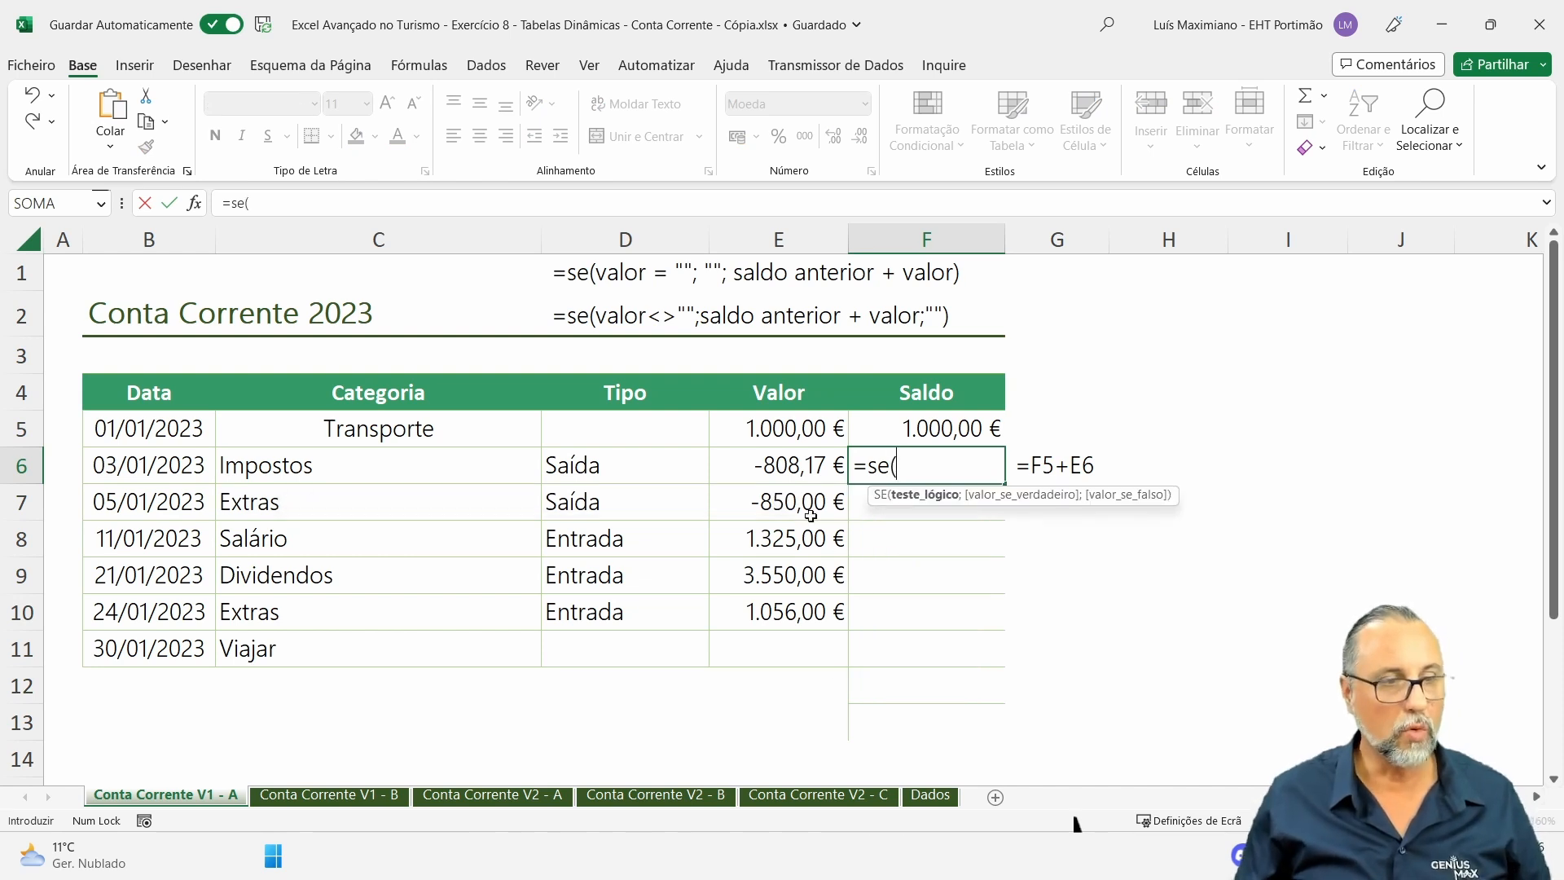
left_click(797, 470)
type("=\"\"")
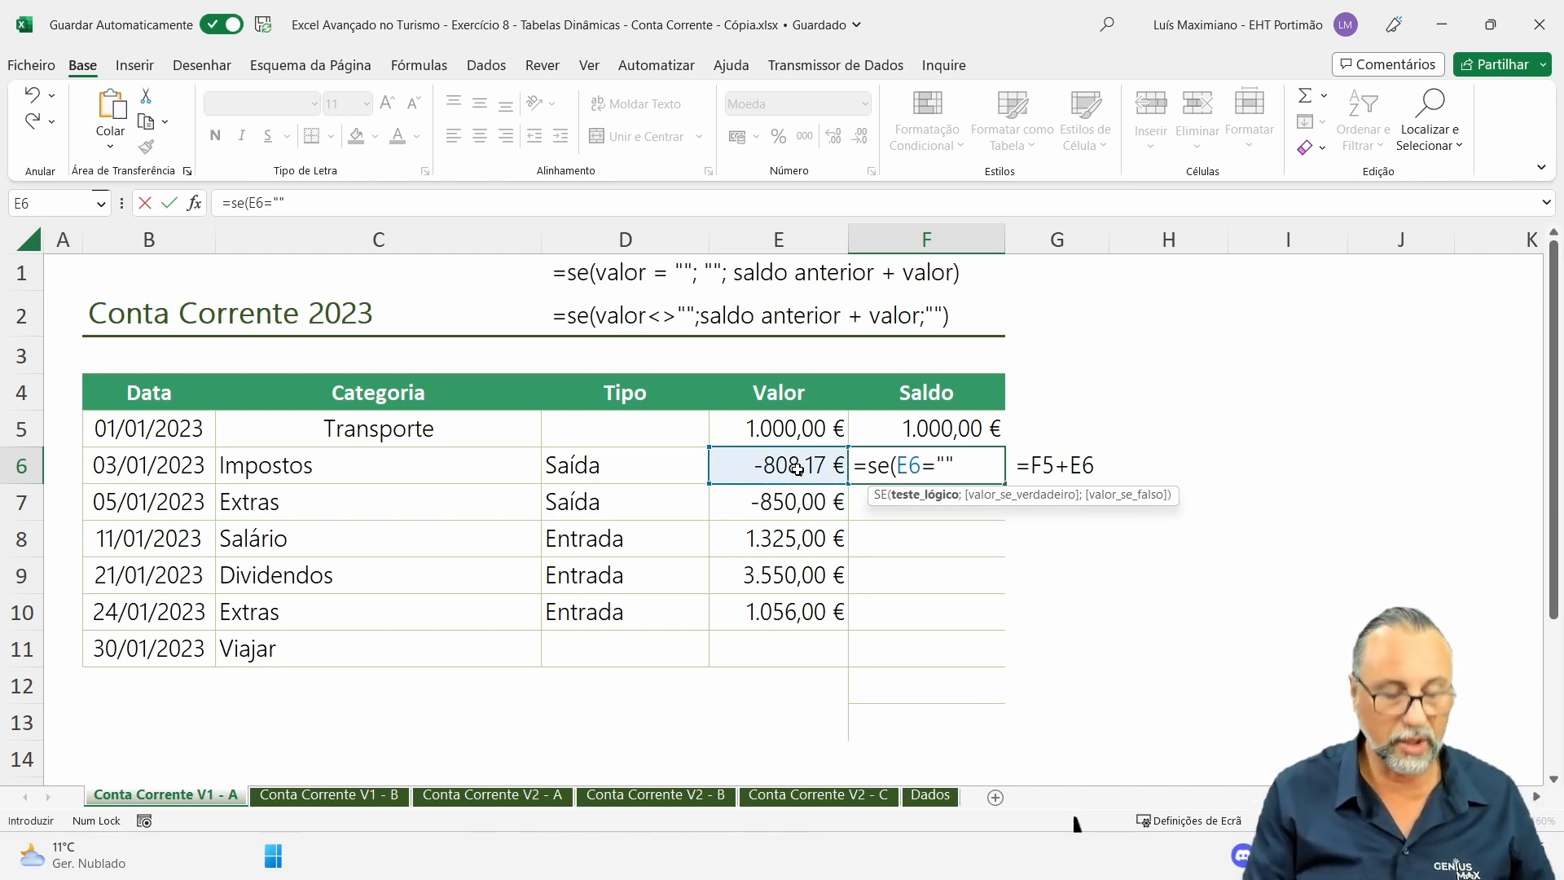
type(";")
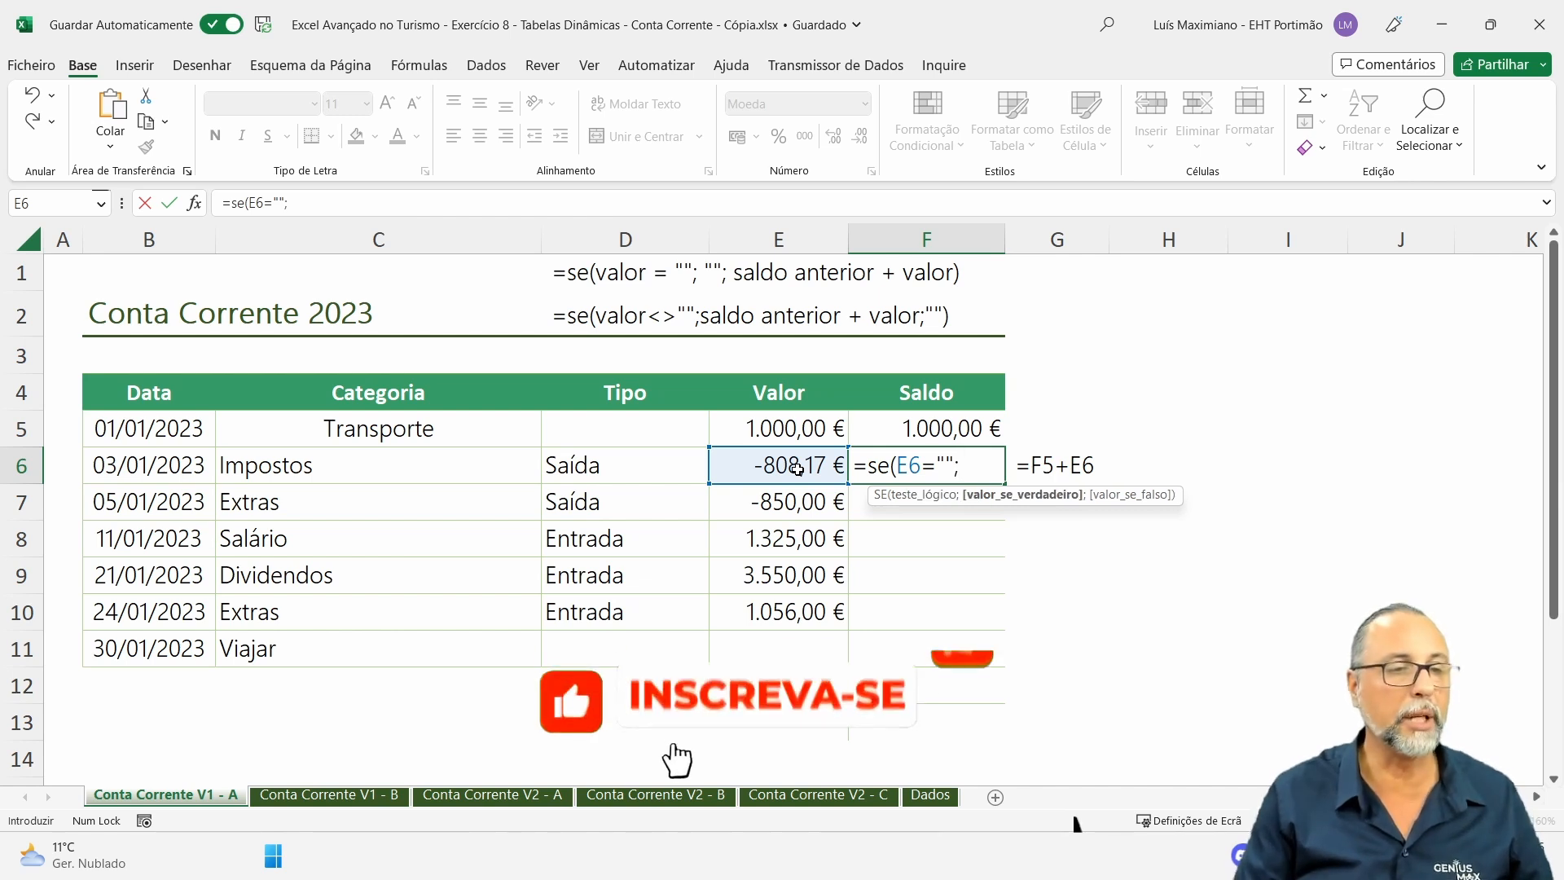
type("\"\"")
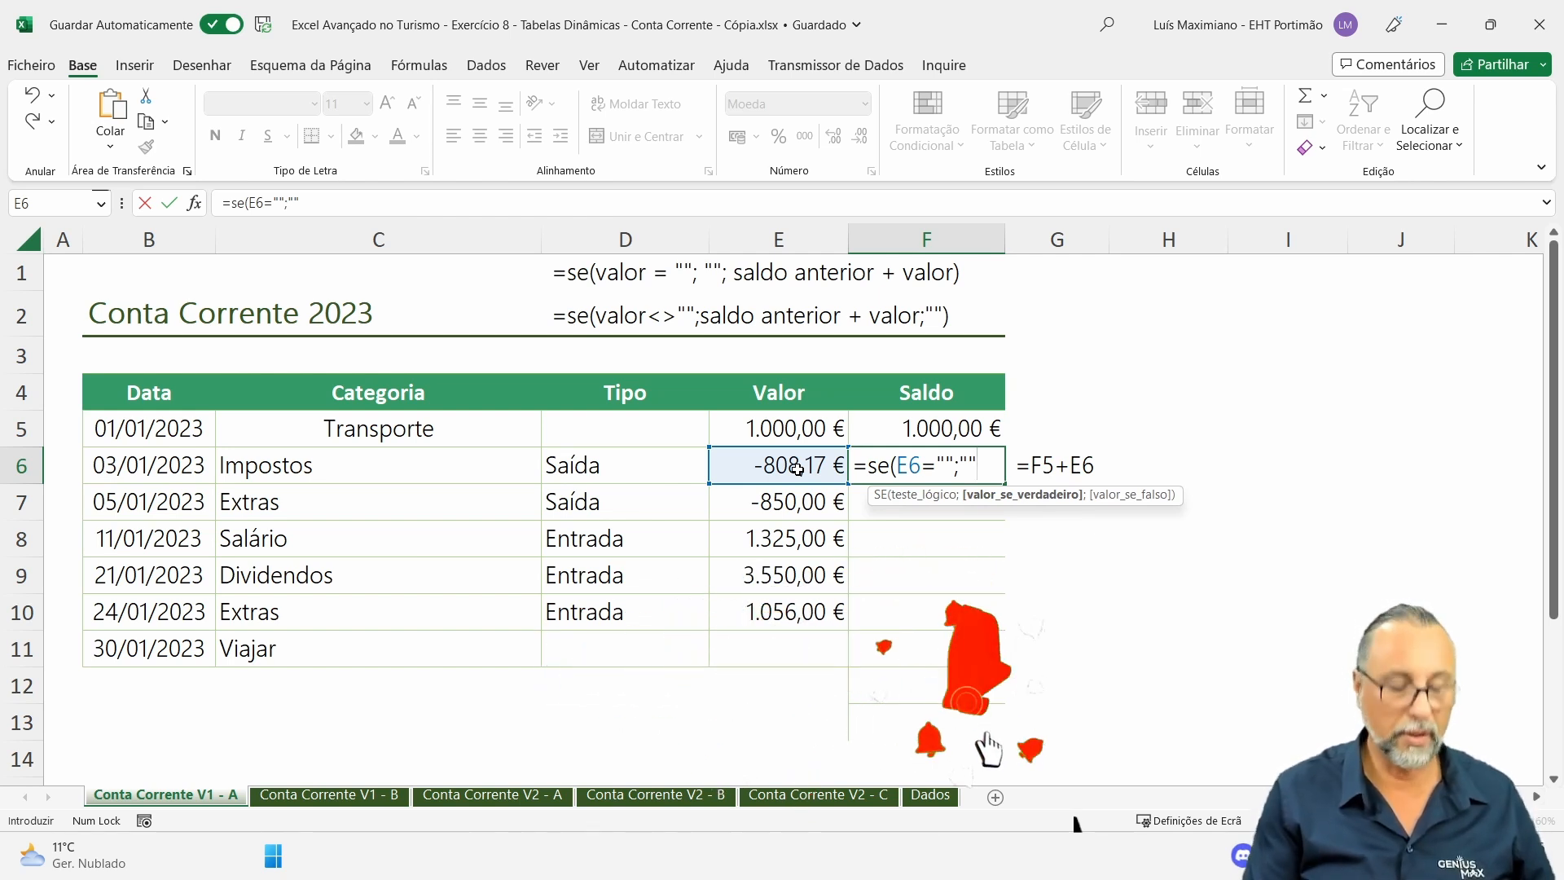
type(";")
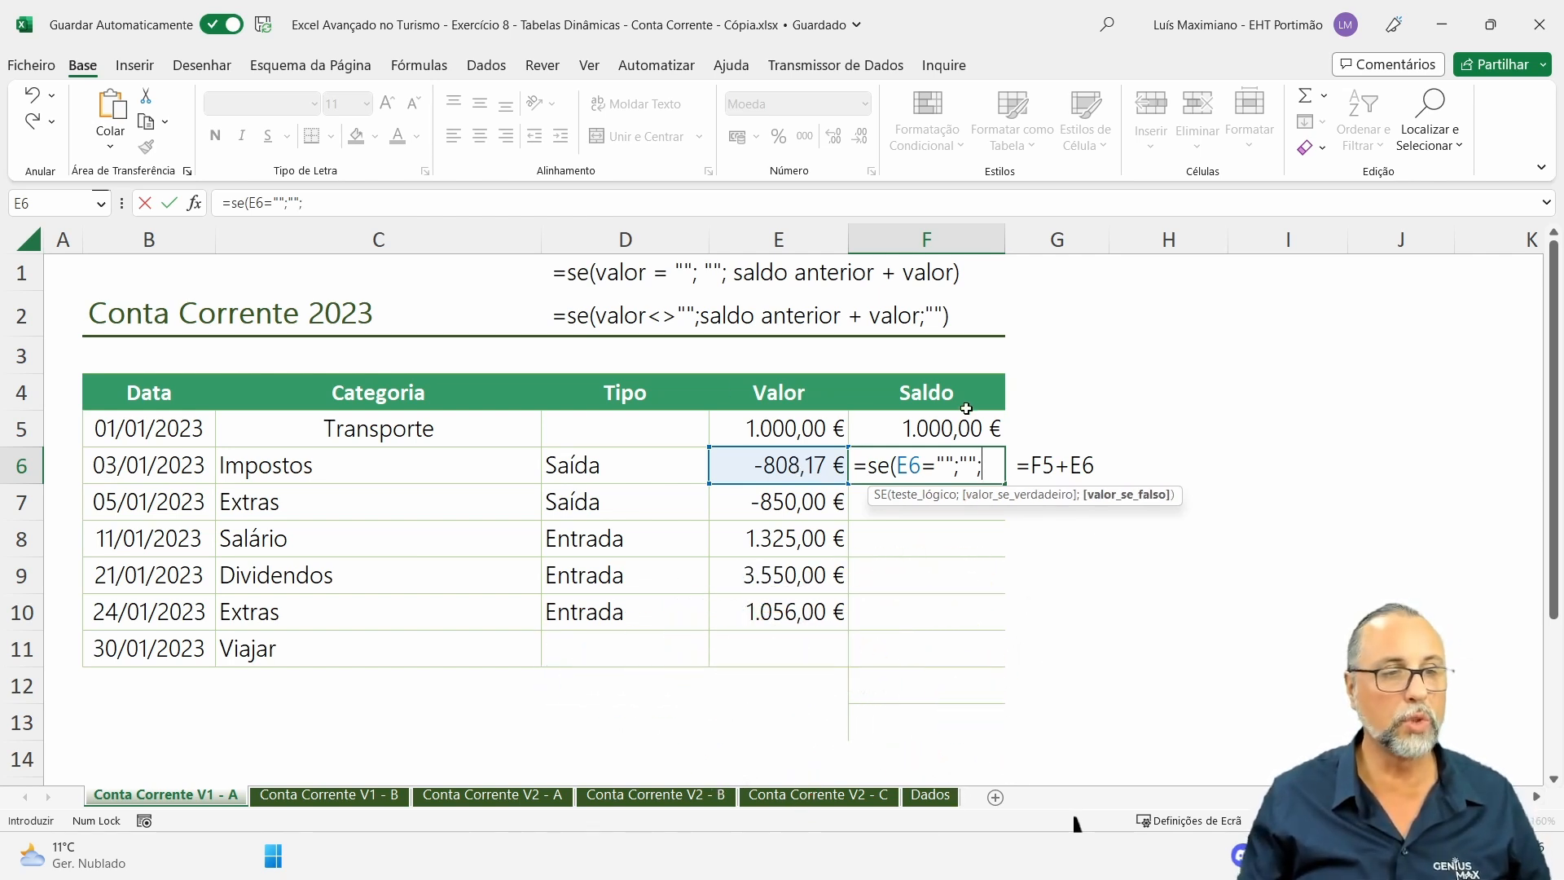
left_click(936, 429)
type("+")
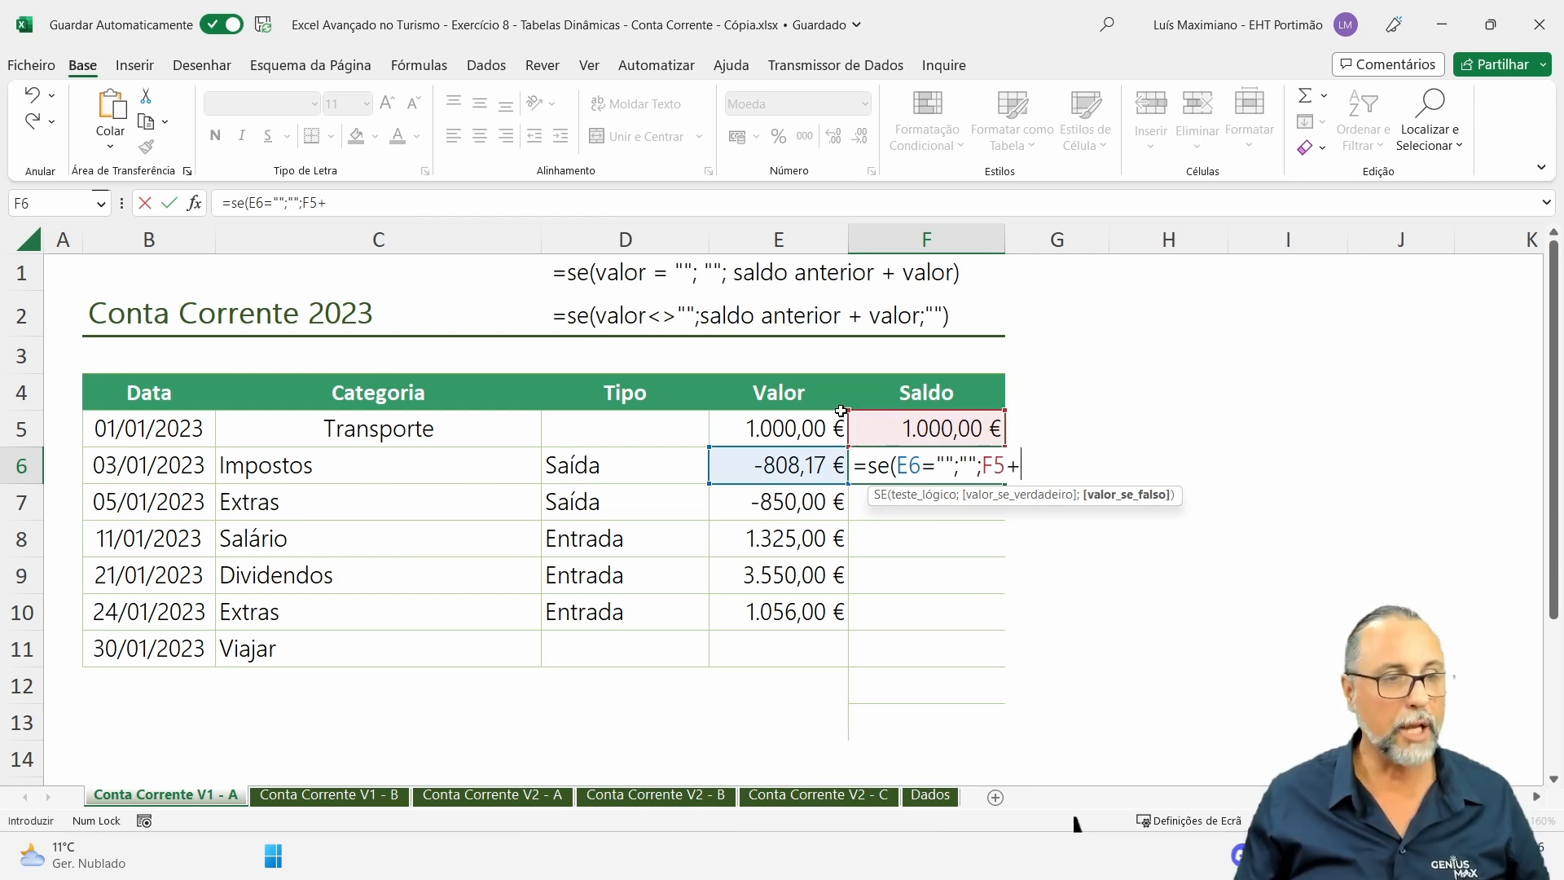
left_click(775, 468)
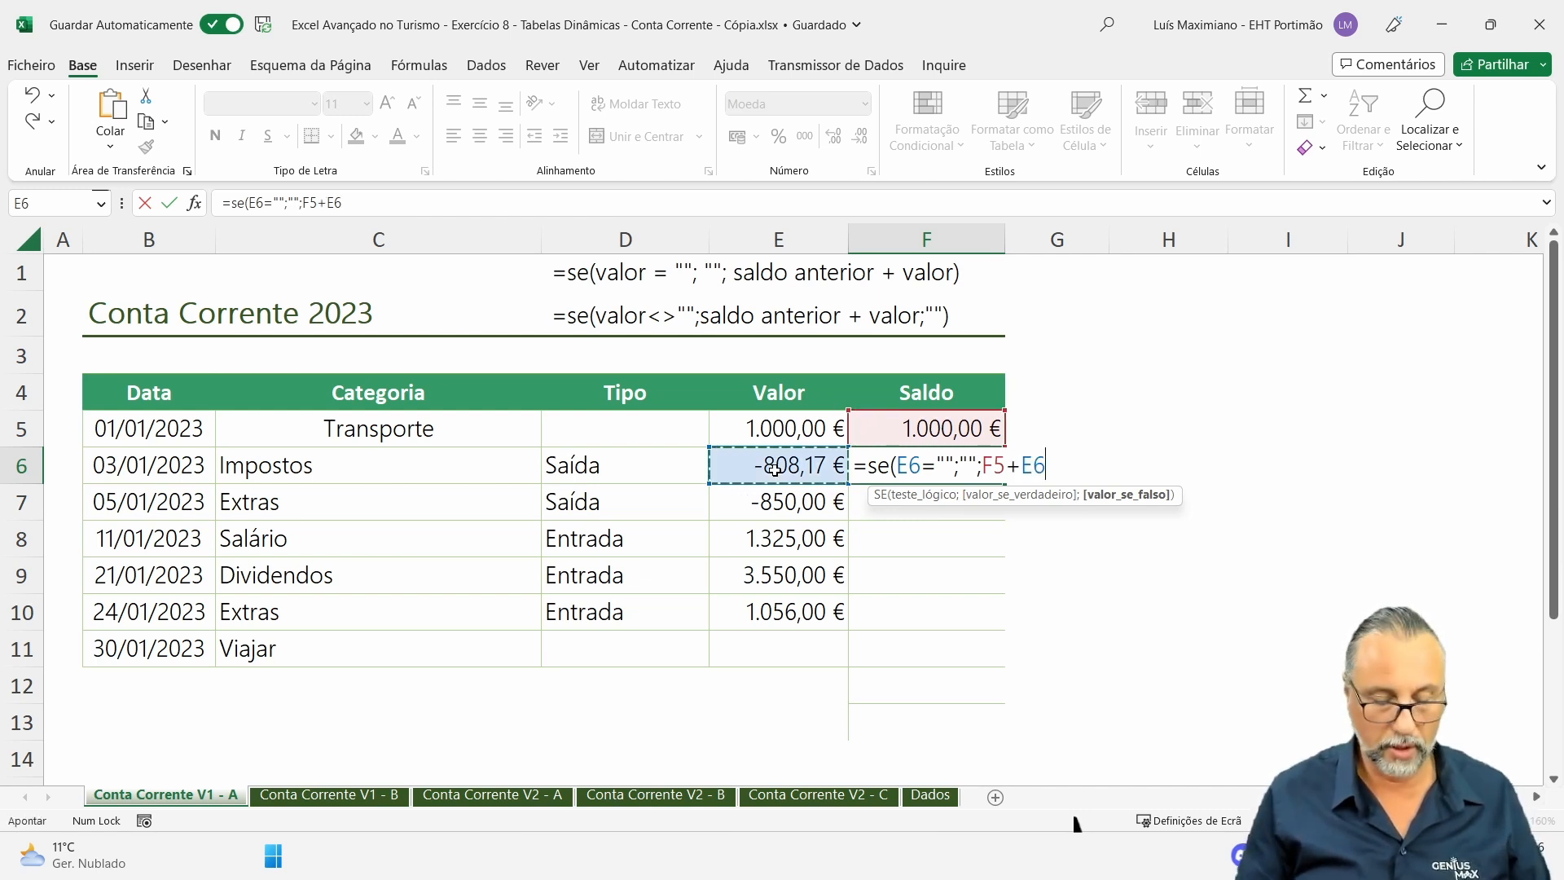
key("Return")
key("Up")
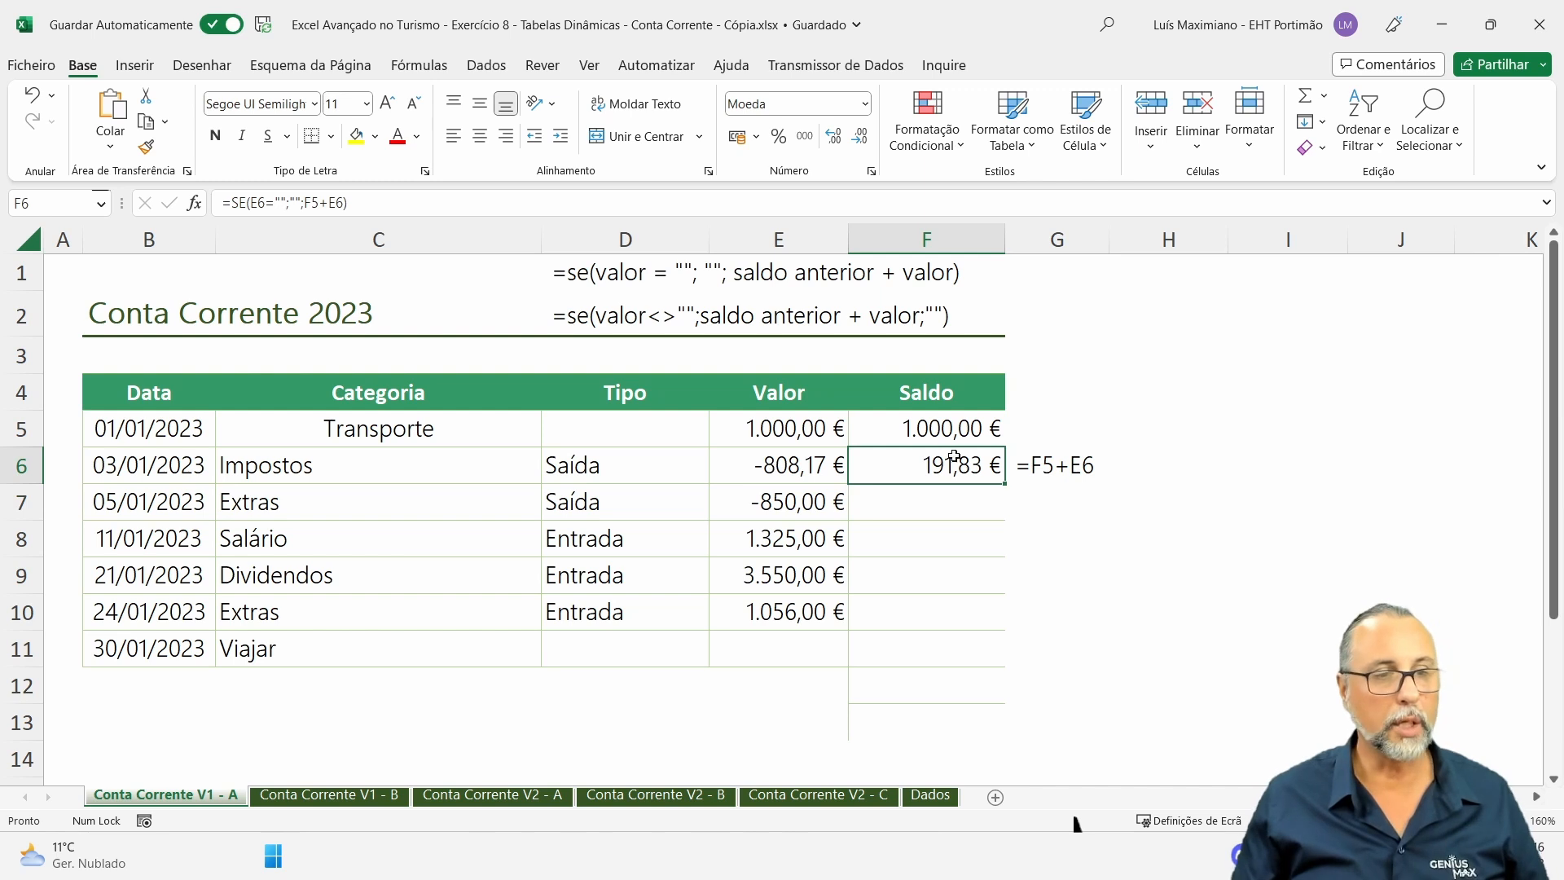
left_click_drag(1005, 483, 988, 717)
Test the balance in the Viajar row by entering a Valor of -1 in E11 and replacing it with 1.
left_click(749, 641)
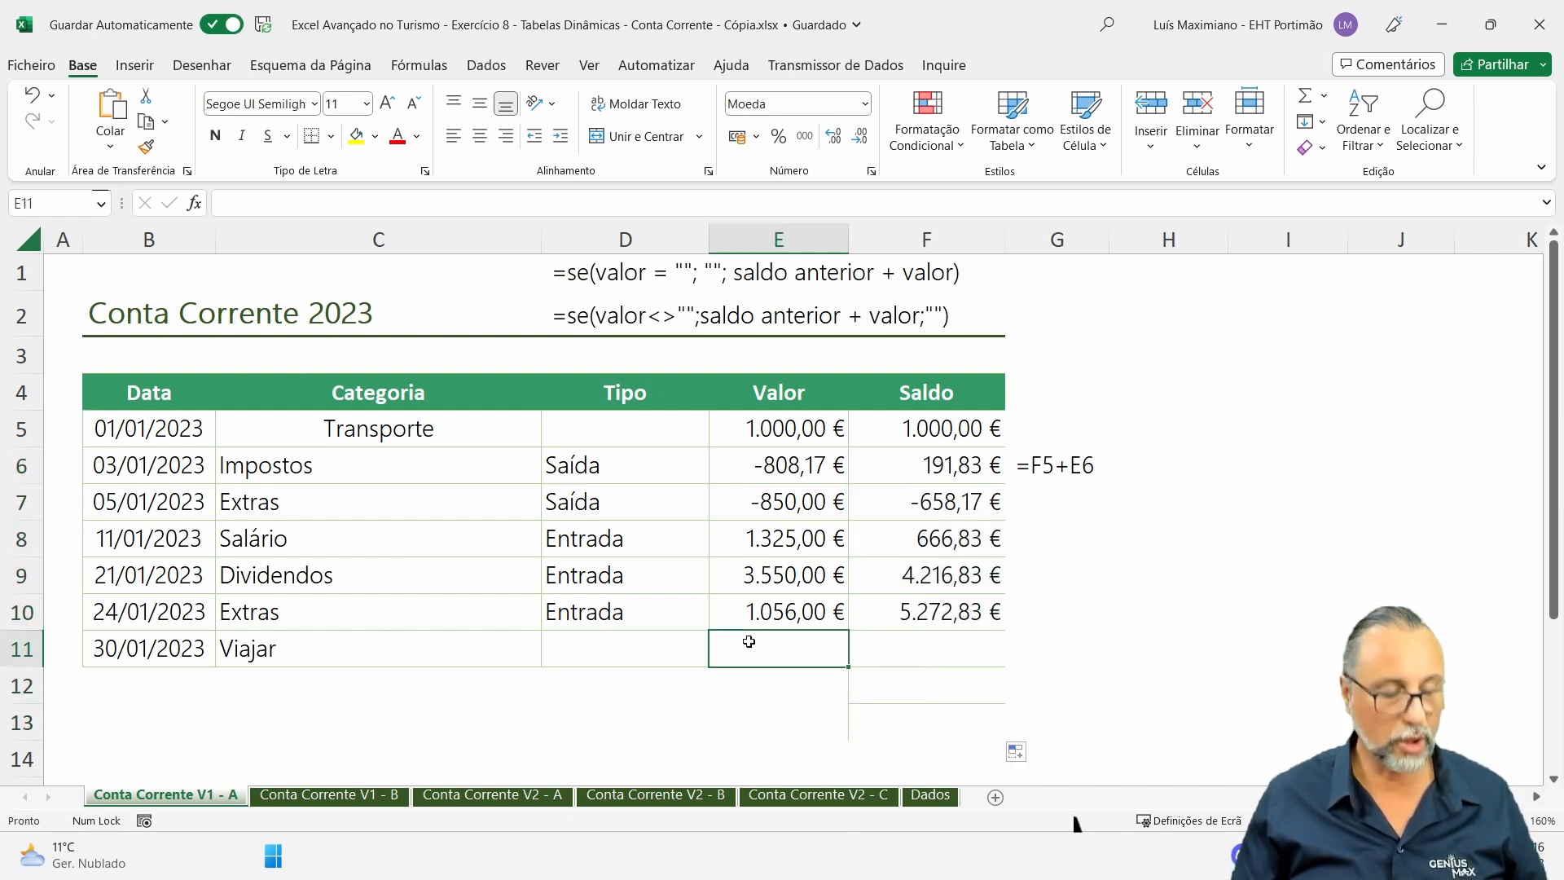
type("-1")
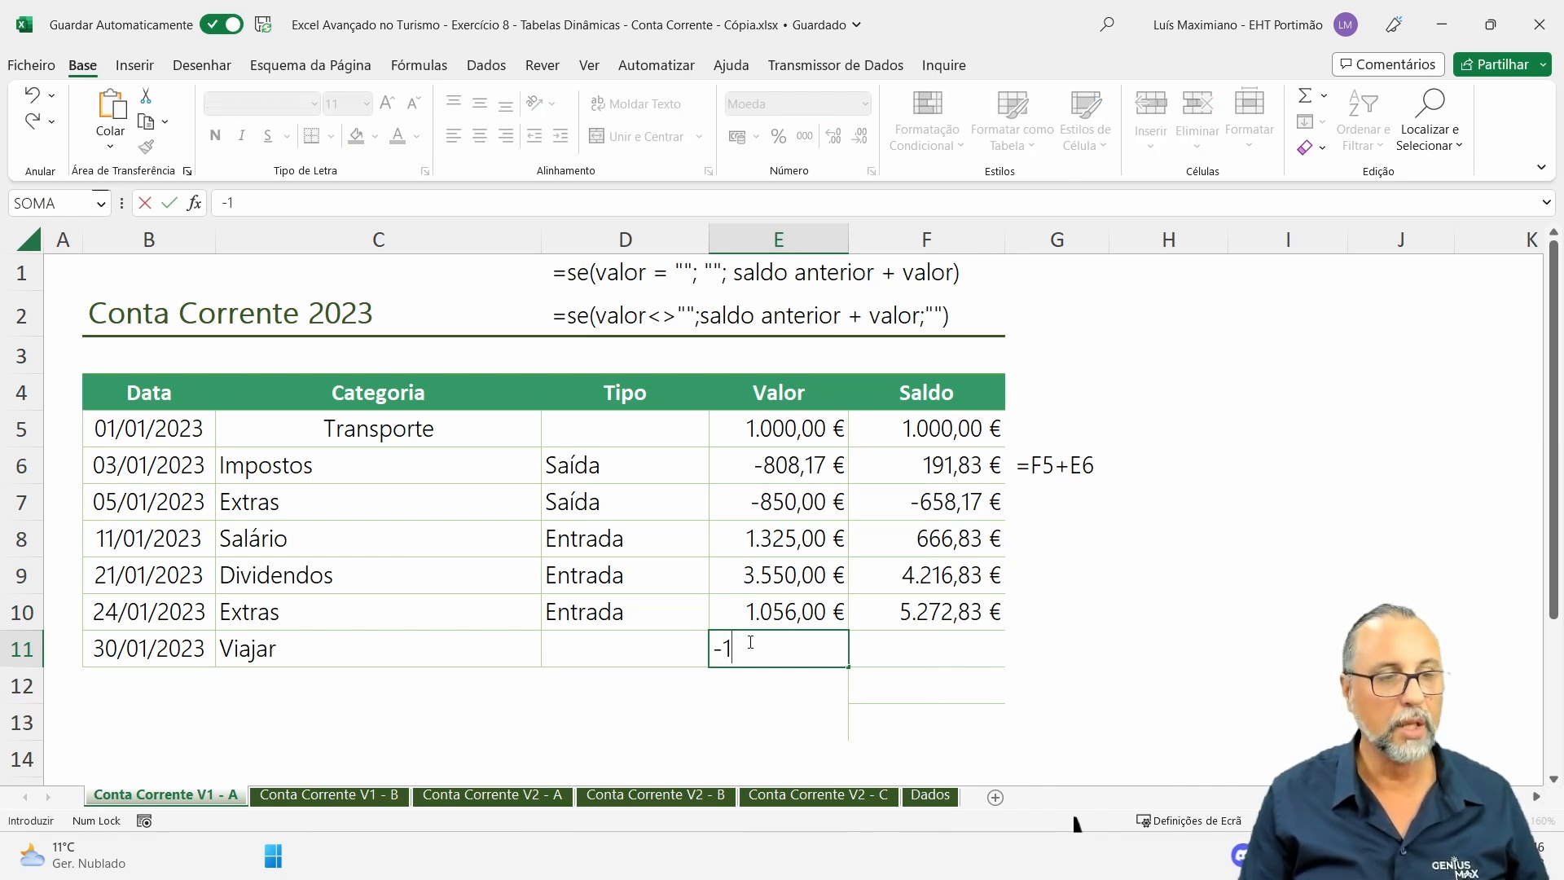
key("Return")
left_click(749, 642)
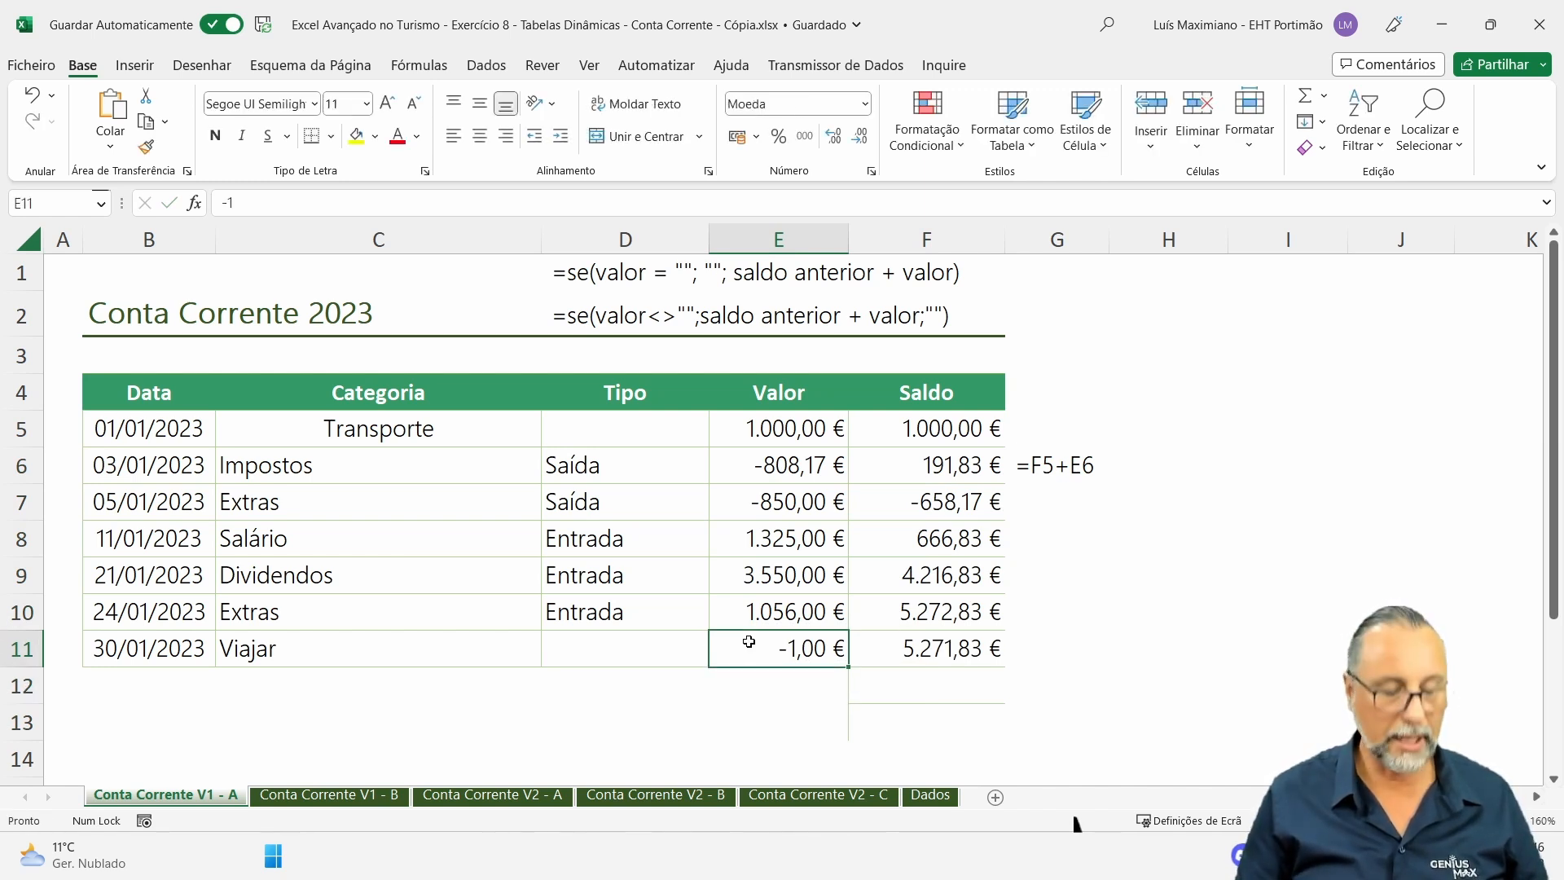
type("1")
key("Return")
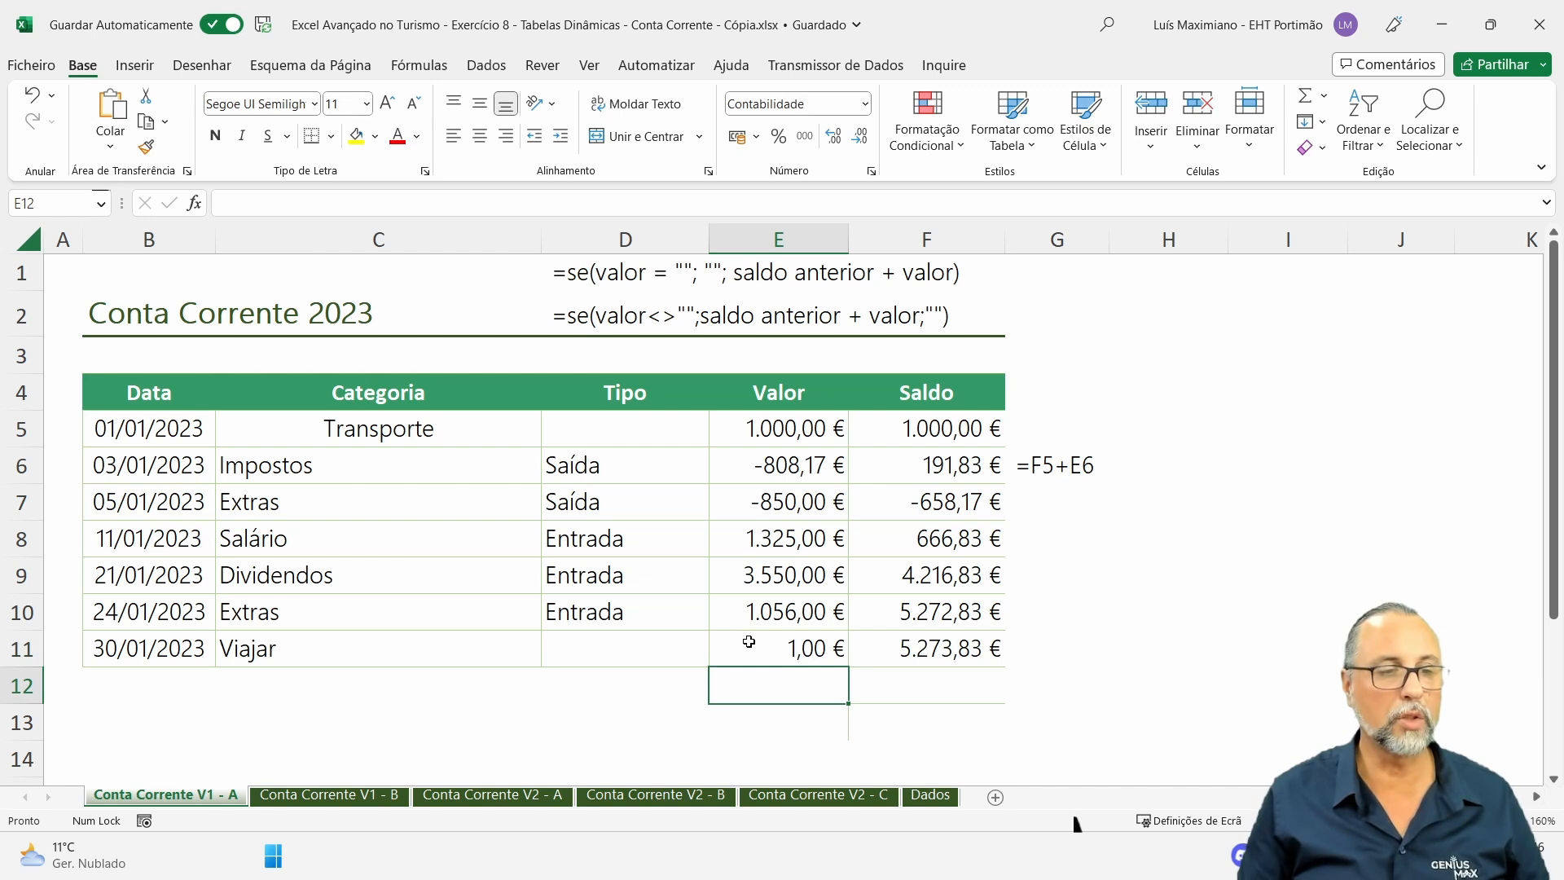
left_click(749, 641)
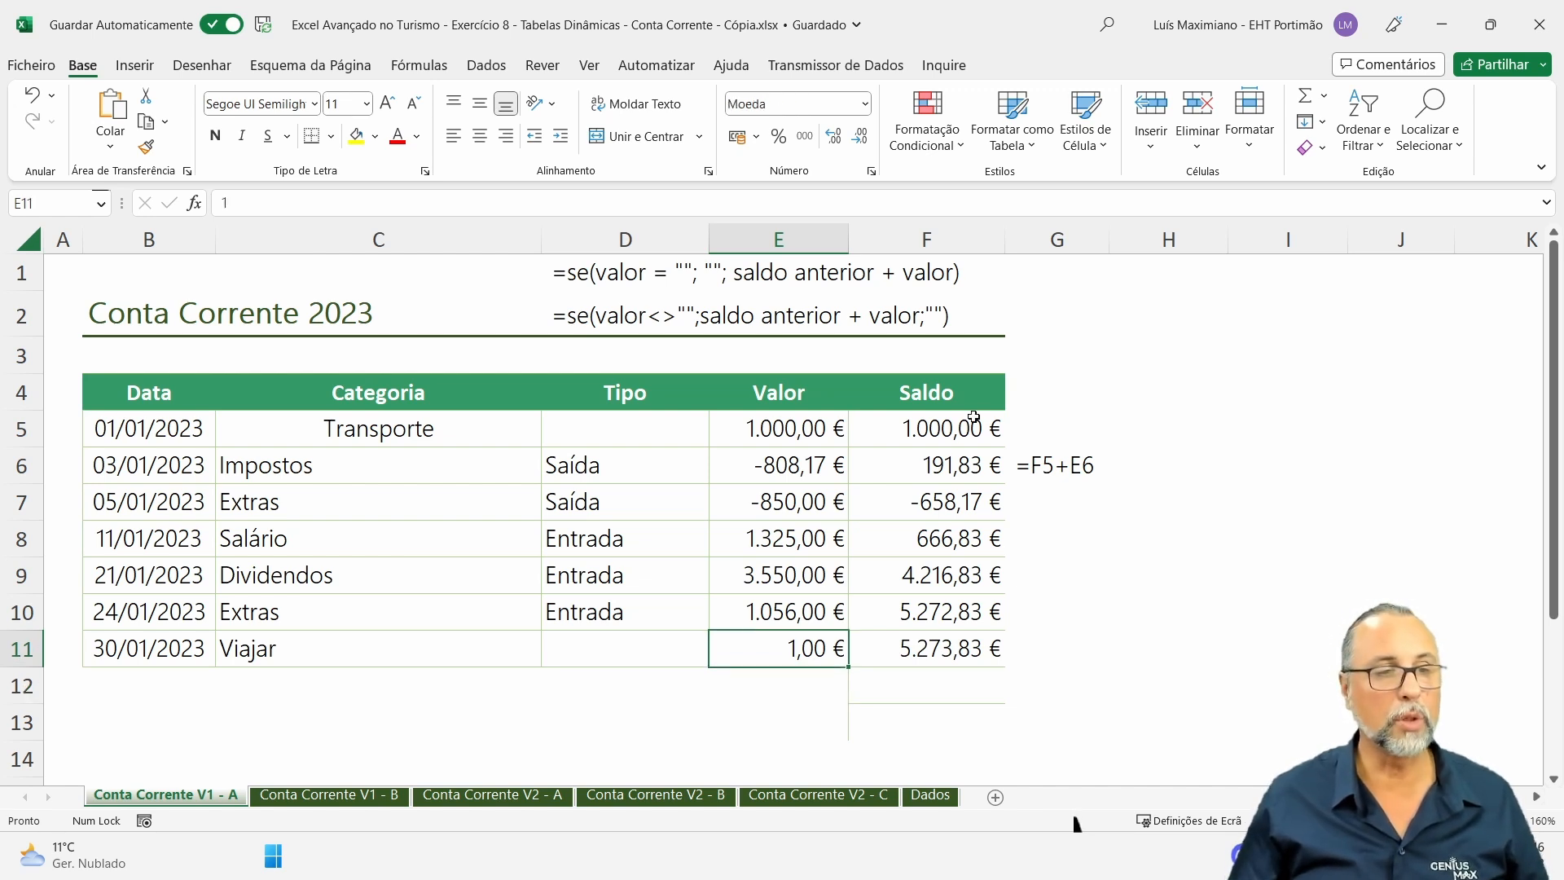
left_click(941, 472)
double_click(944, 471)
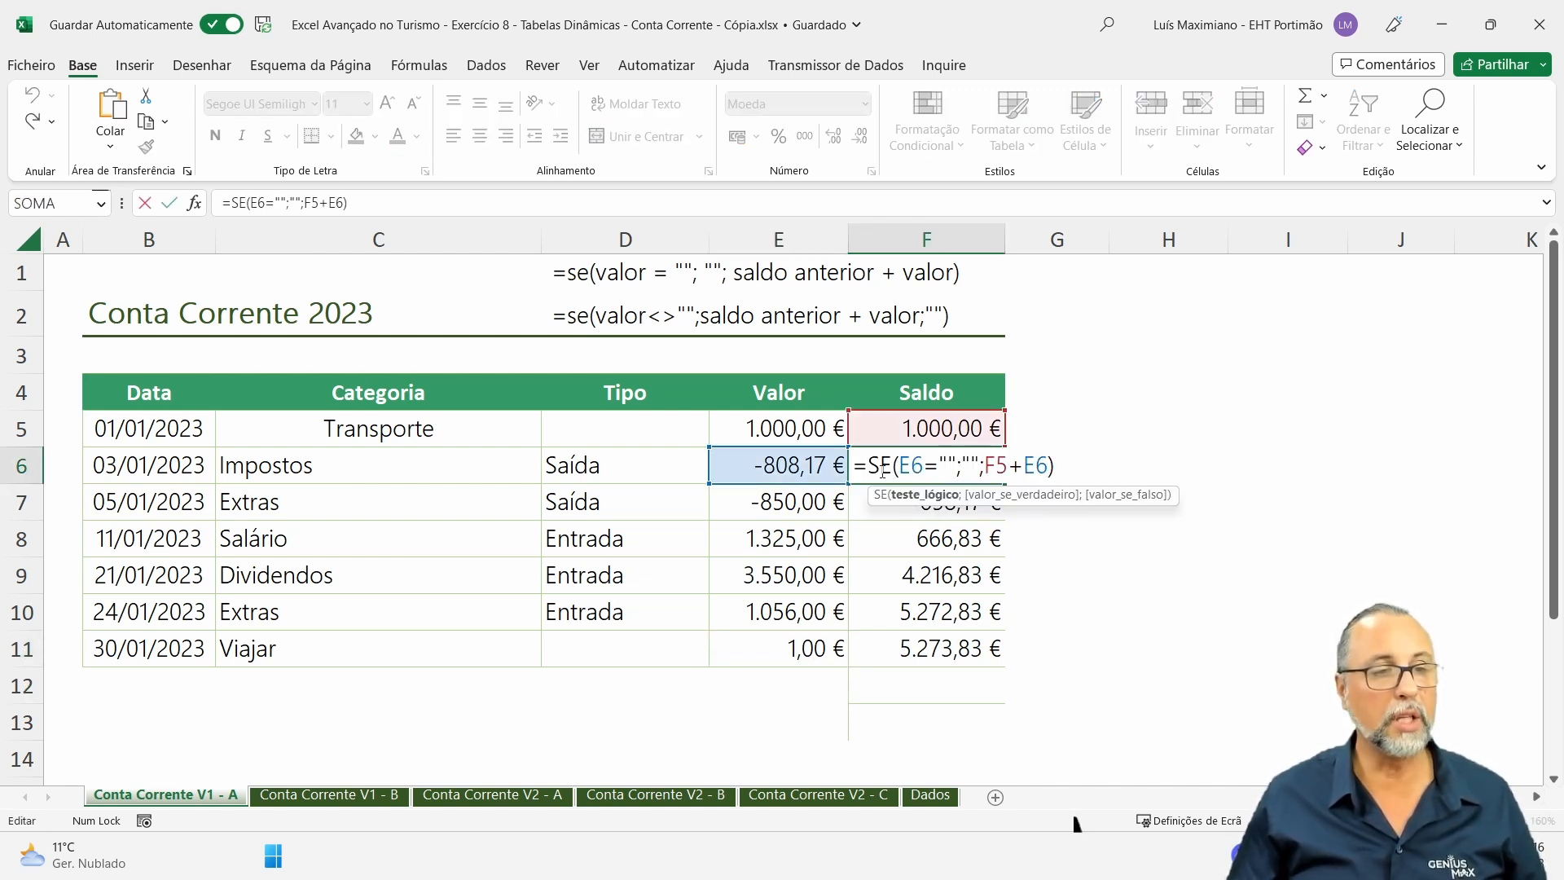
left_click_drag(854, 466, 1058, 466)
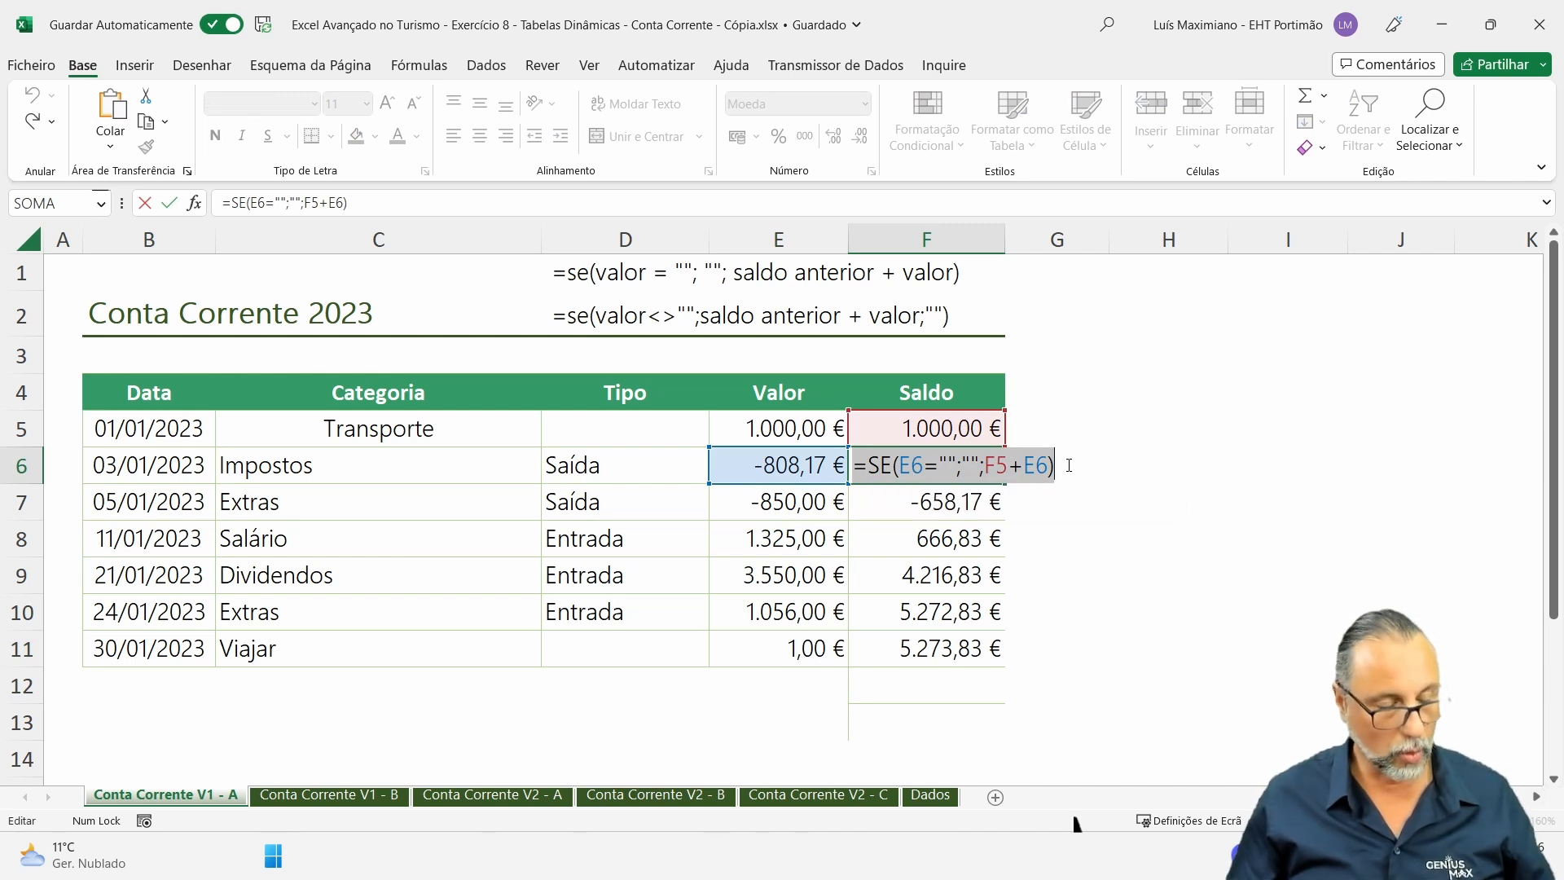
key("Escape")
Move the =F5+E6 text note from G6 to I6.
left_click(1126, 467)
left_click(1071, 475)
left_click_drag(1071, 475, 1312, 489)
Copy the formula text from F6 and show it in G6 as plain text, =SE(E6="";"";F5+E6).
double_click(1060, 466)
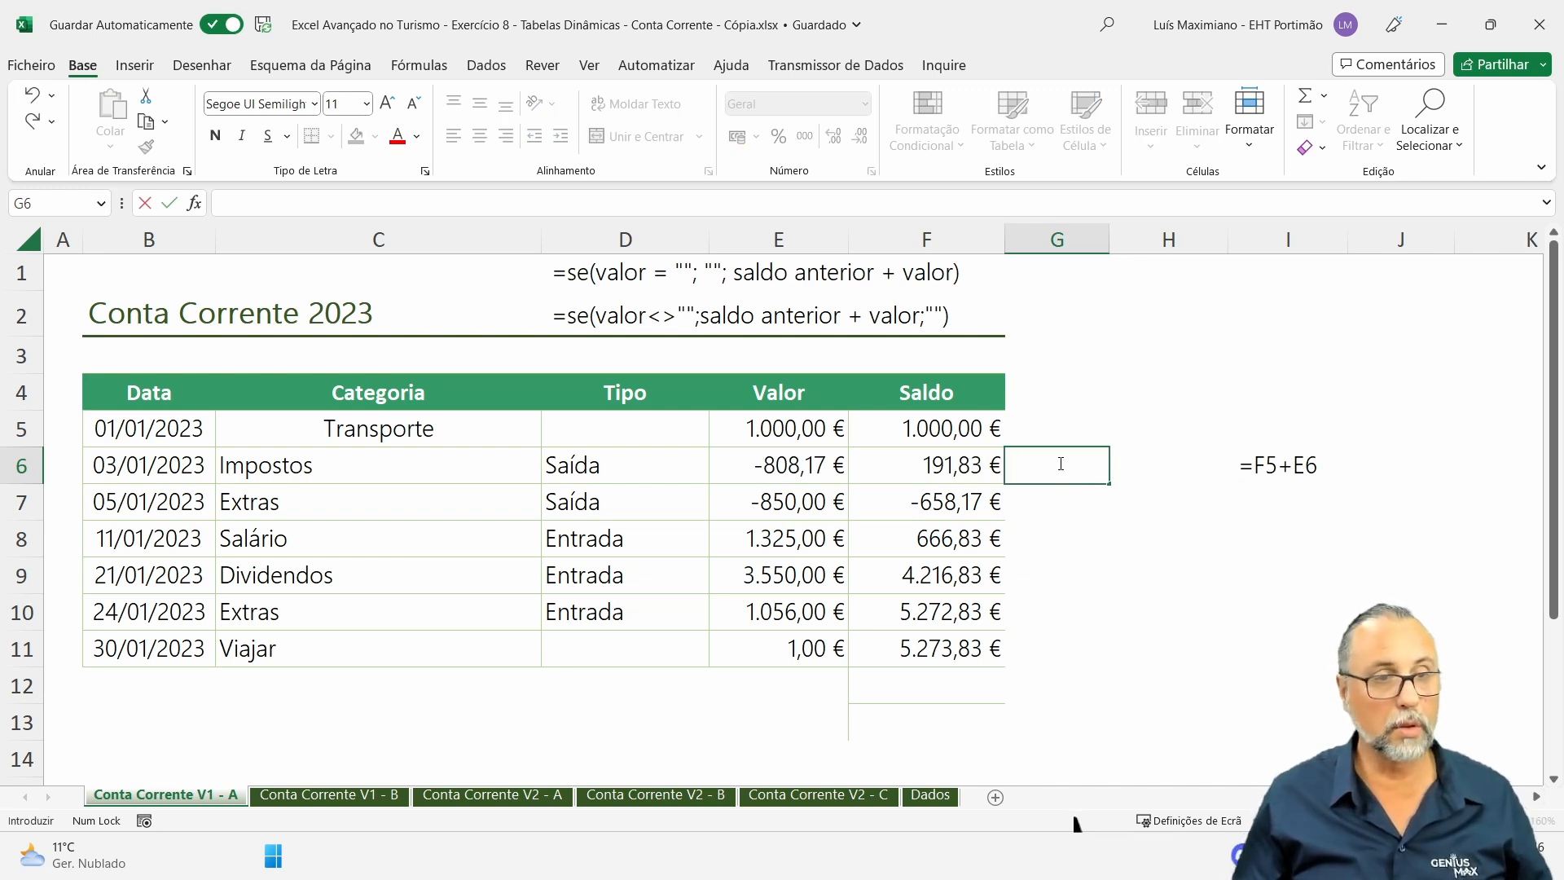
key("Escape")
left_click(941, 462)
left_click_drag(350, 202, 13, 179)
key("ctrl+c")
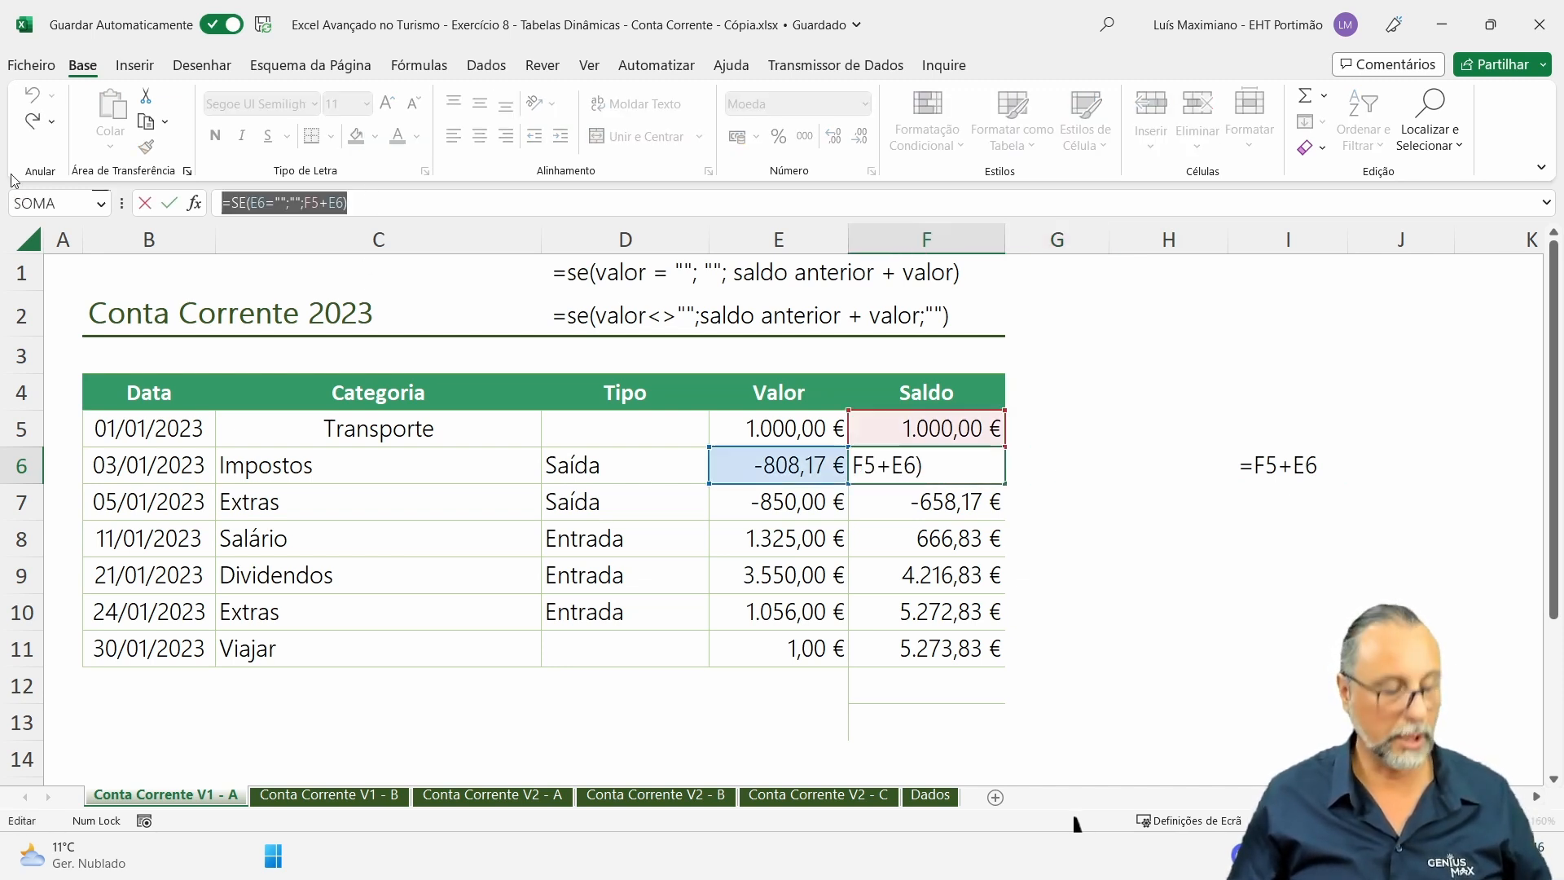
key("Escape")
left_click(1060, 466)
double_click(1062, 469)
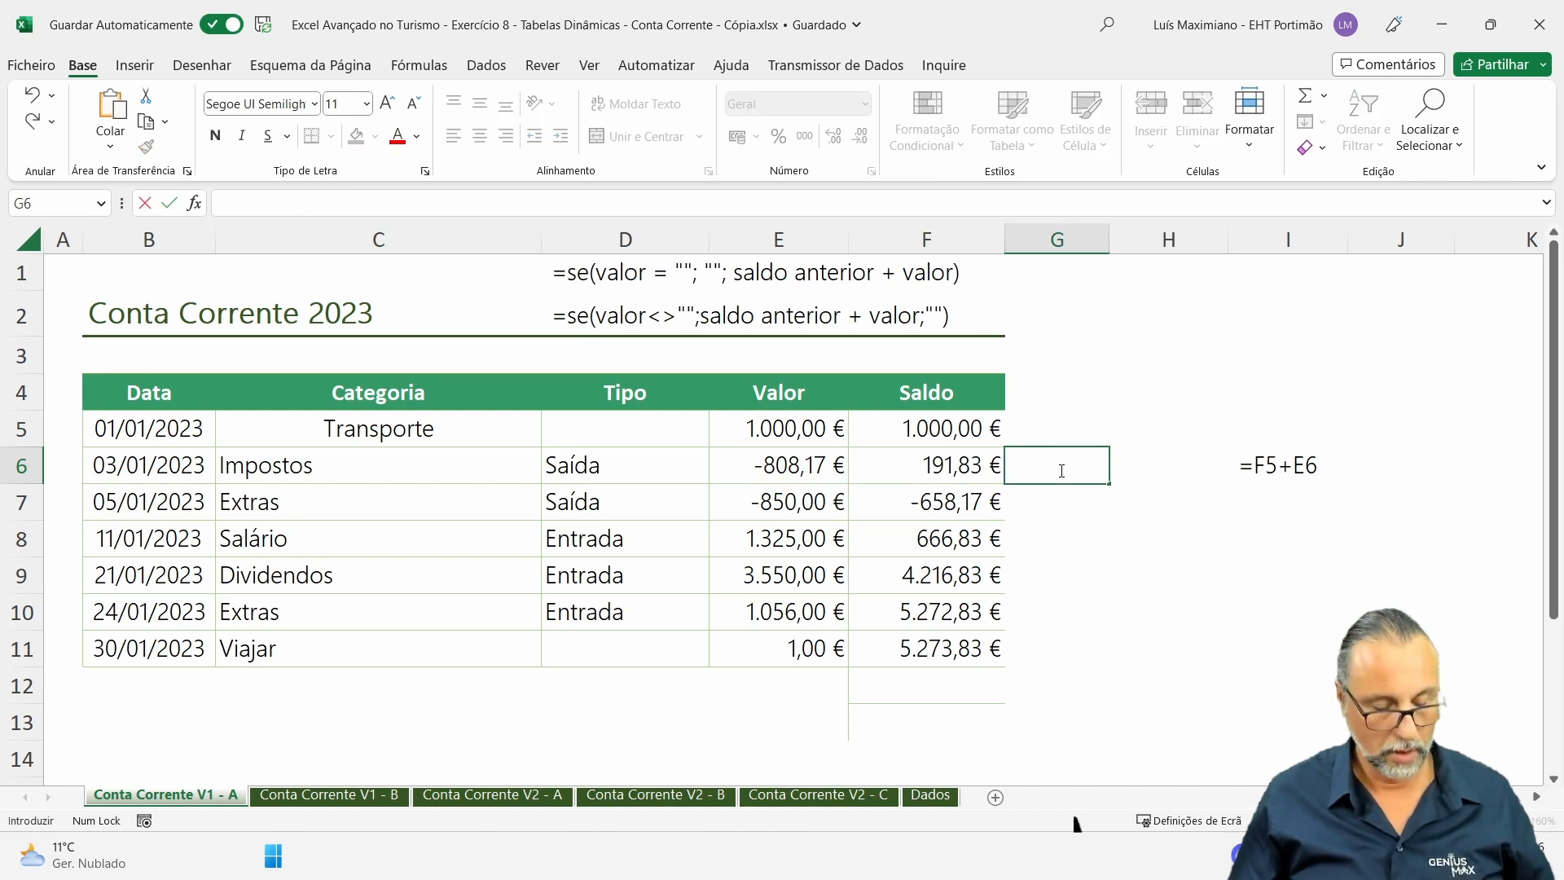
key("ctrl+v")
left_click(1152, 562)
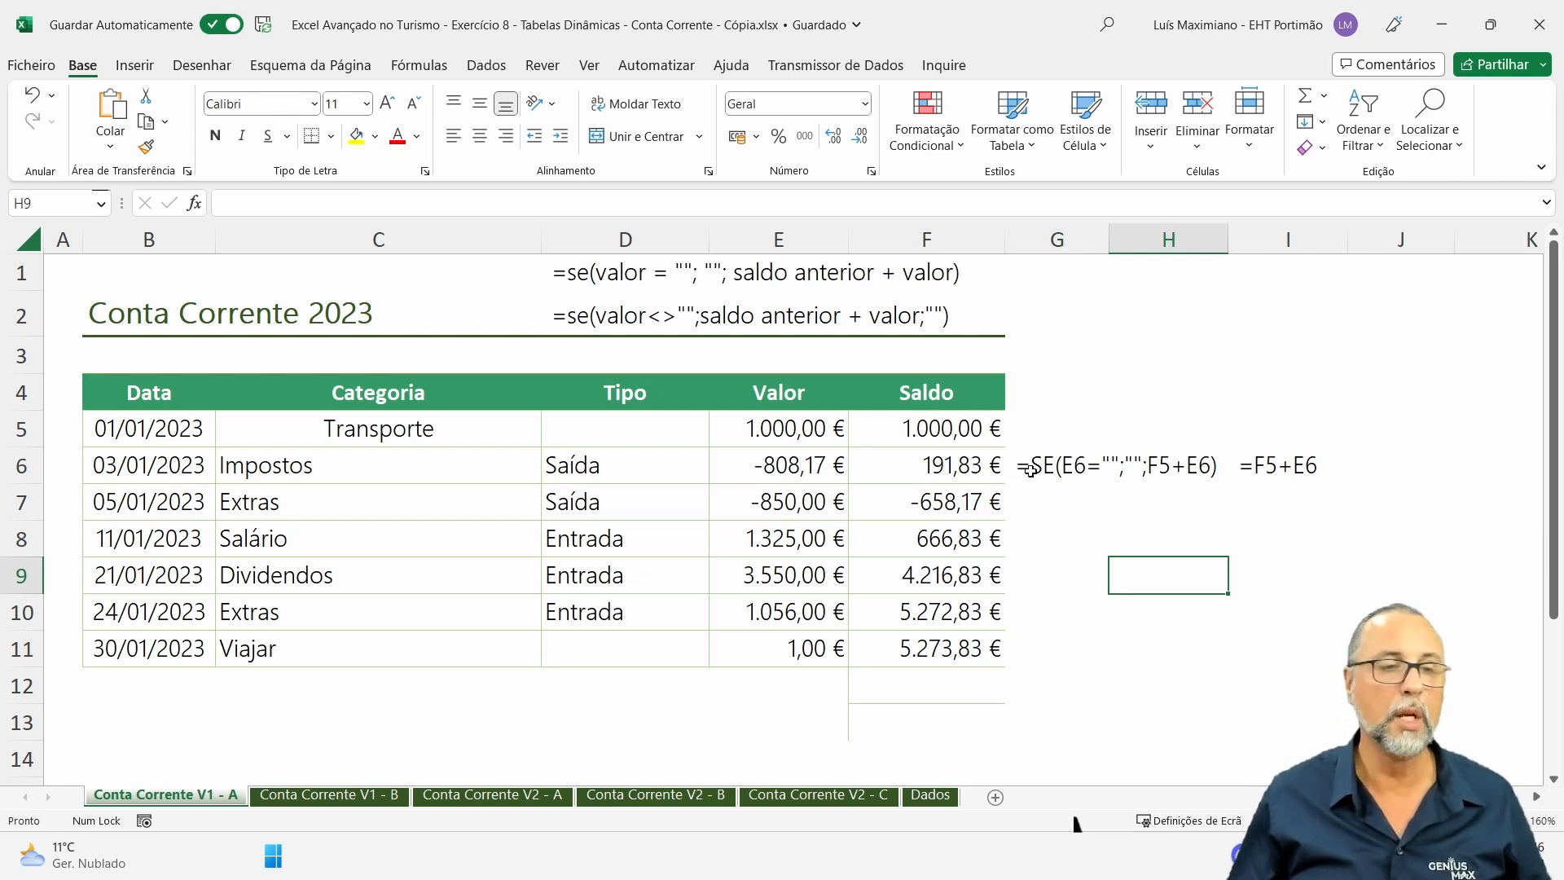
Fill the Saldo formula from F12 down through F17.
left_click(807, 687)
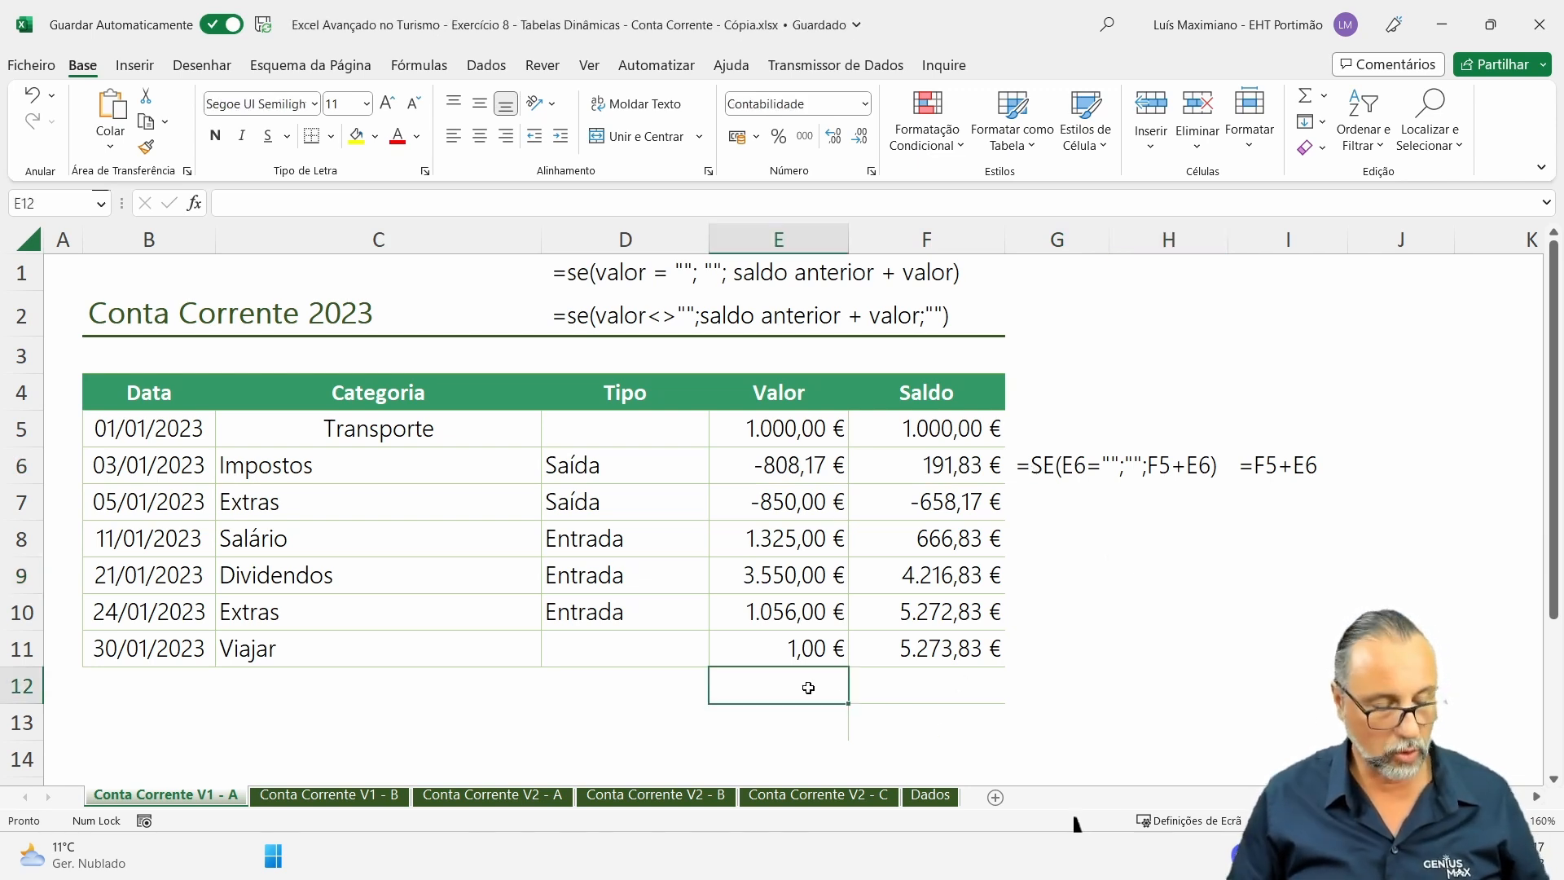
left_click(977, 697)
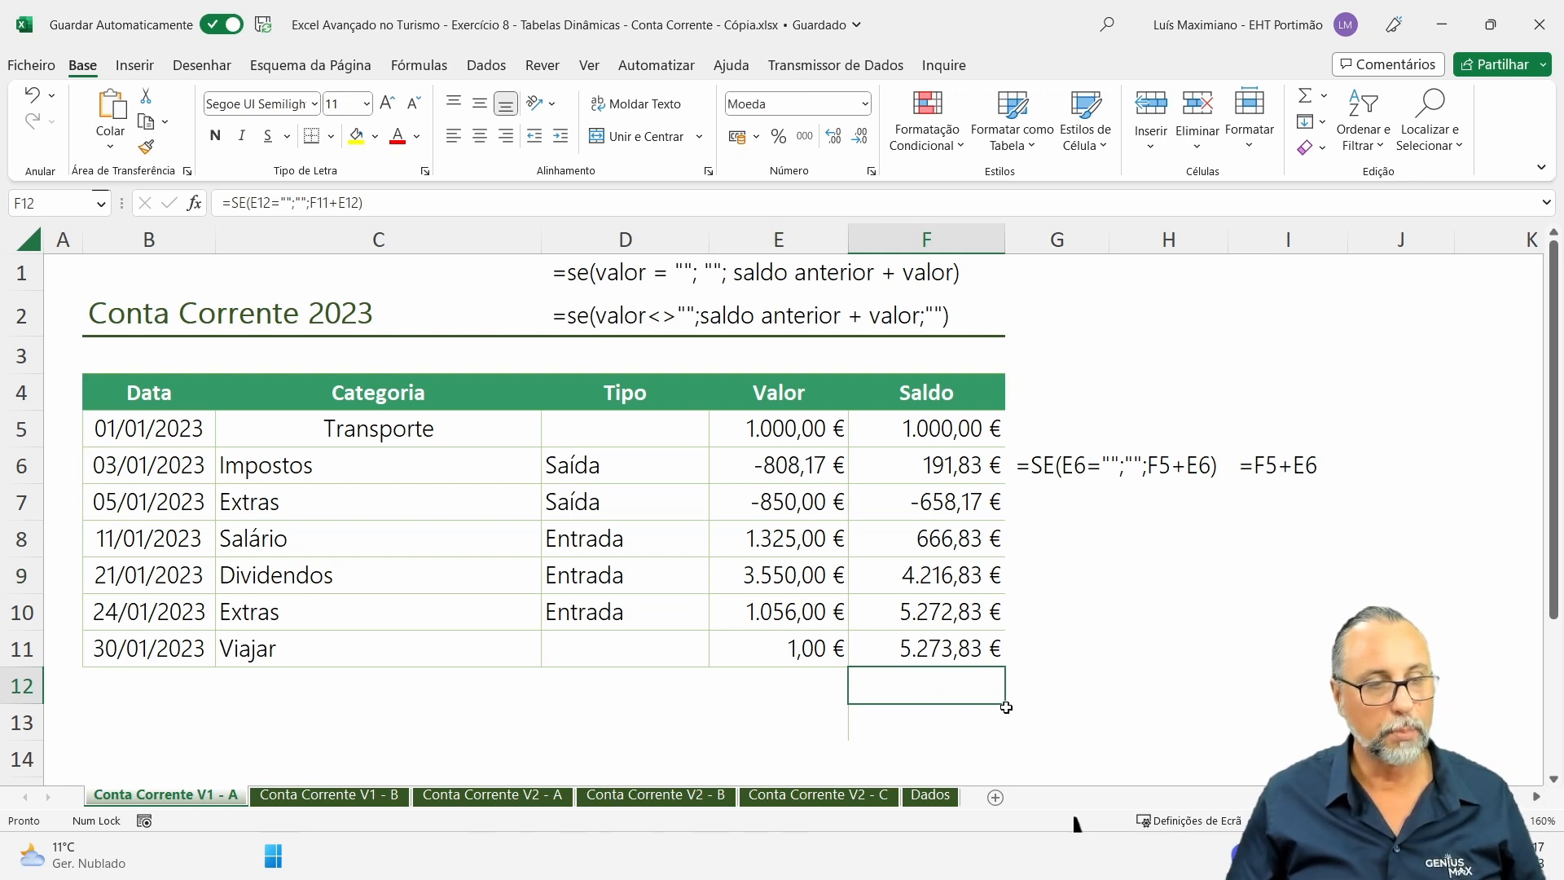
left_click_drag(1009, 727, 1009, 761)
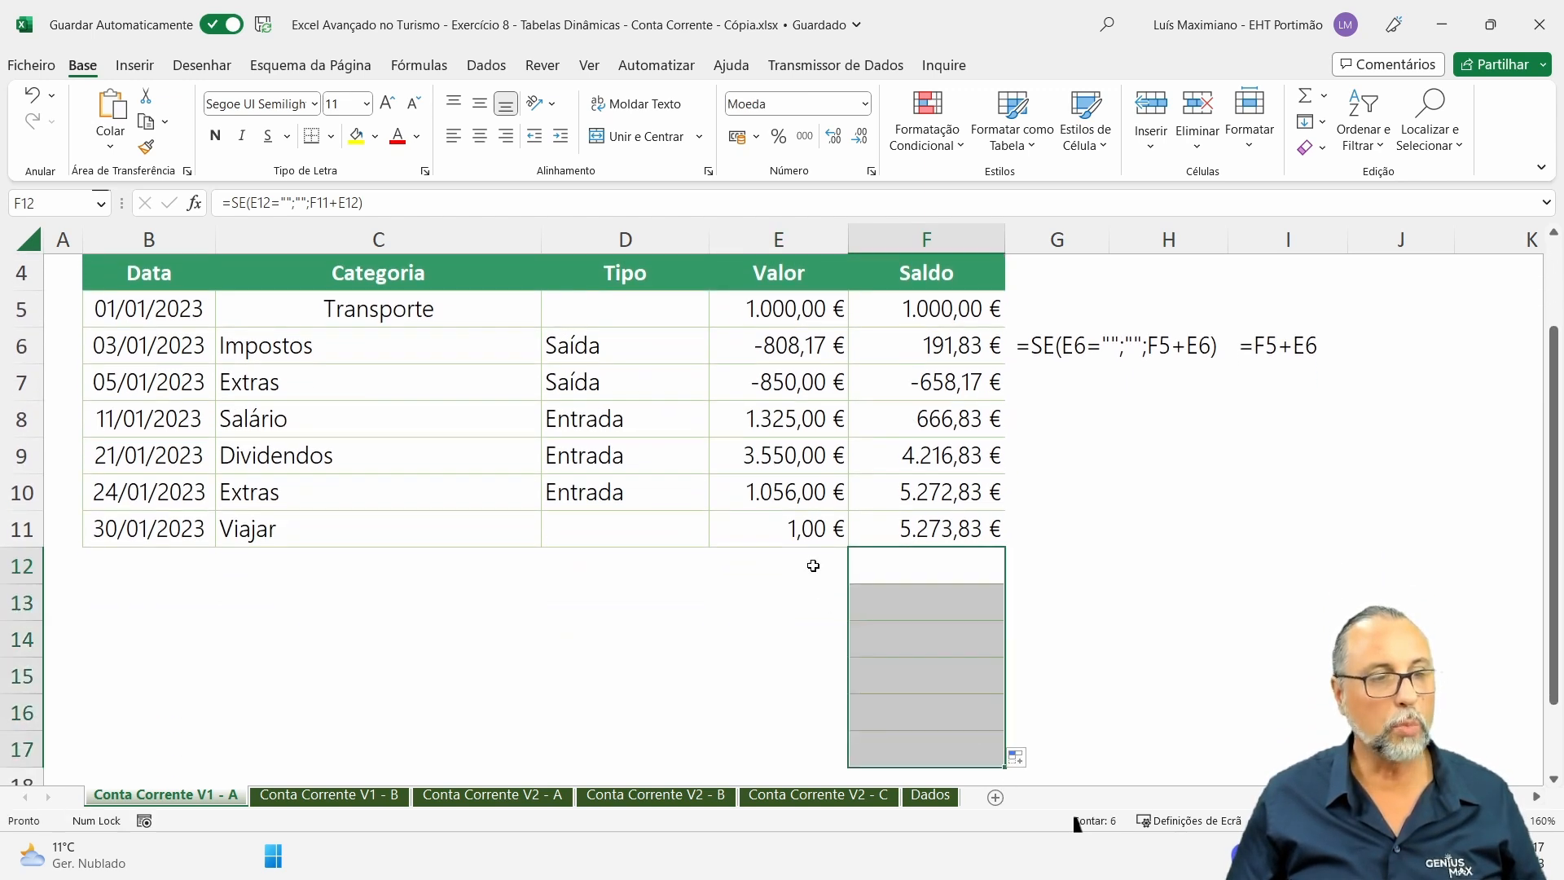
Enter the test Valor amounts 2, 3, 4 and 5 in cells E12 through E15.
left_click(813, 567)
type("2")
key("Return")
type("3")
key("Return")
type("4")
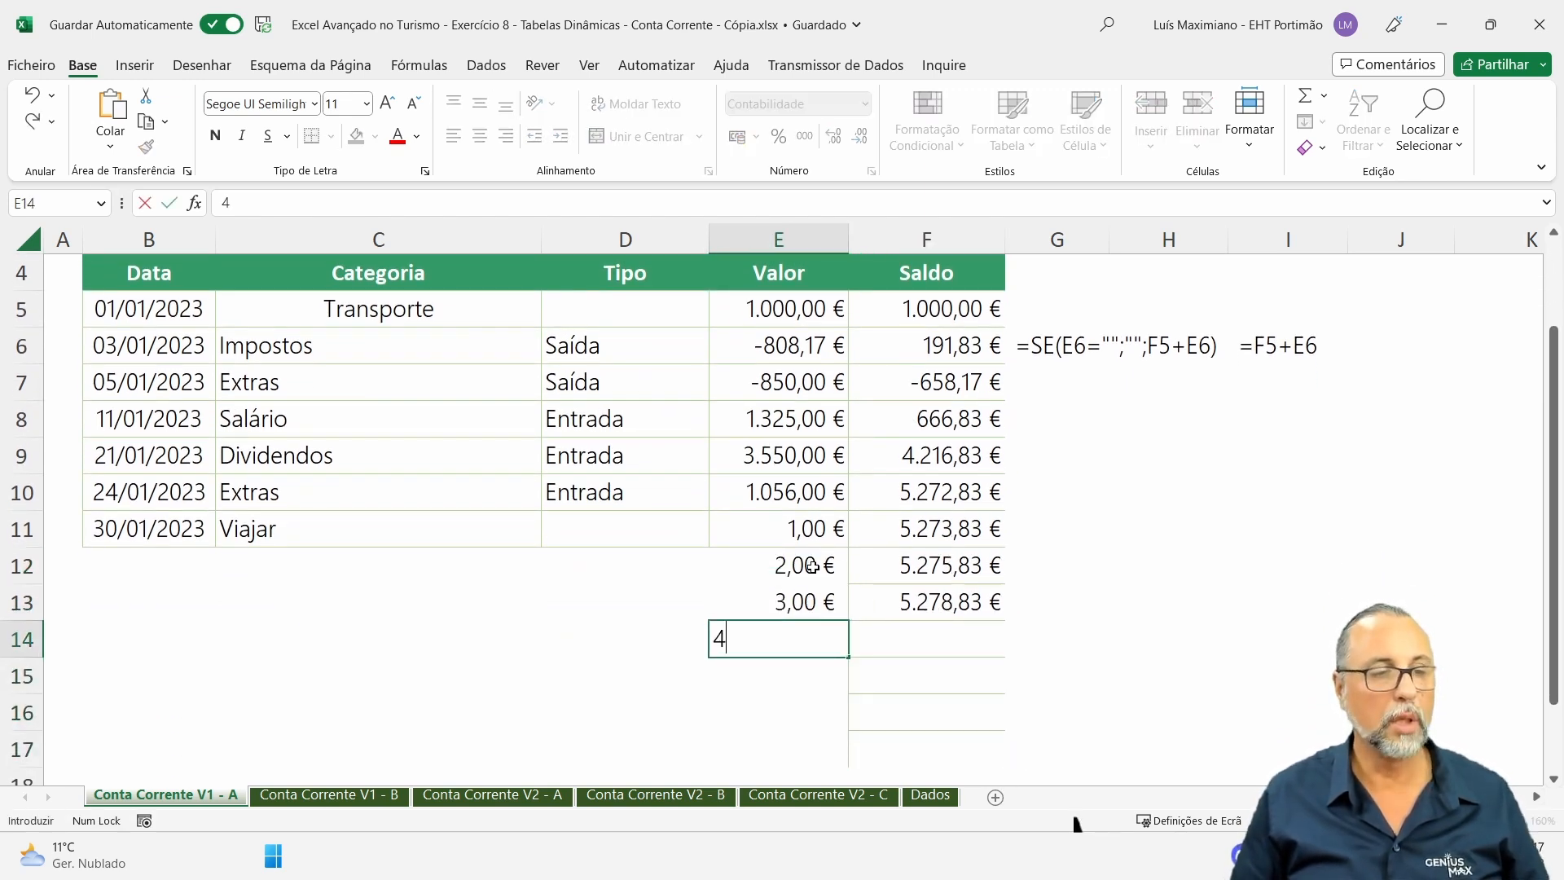
key("Return")
type("5")
key("Return")
Leave E16 empty, enter a Valor of 5 in E17, and check the Saldo formula in F16.
key("Return")
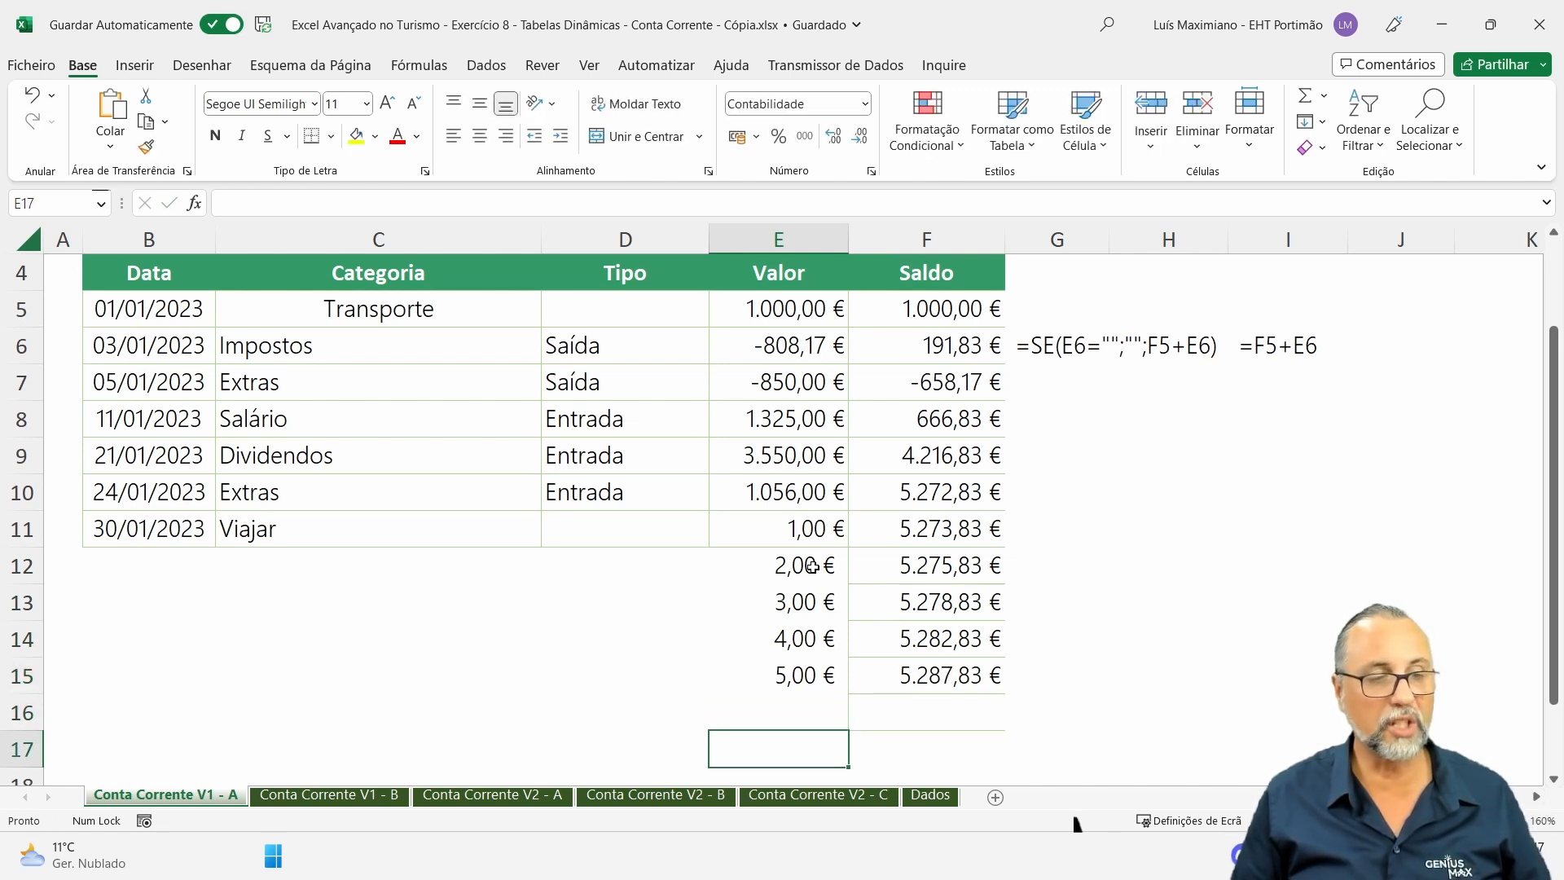
type("5")
key("Up")
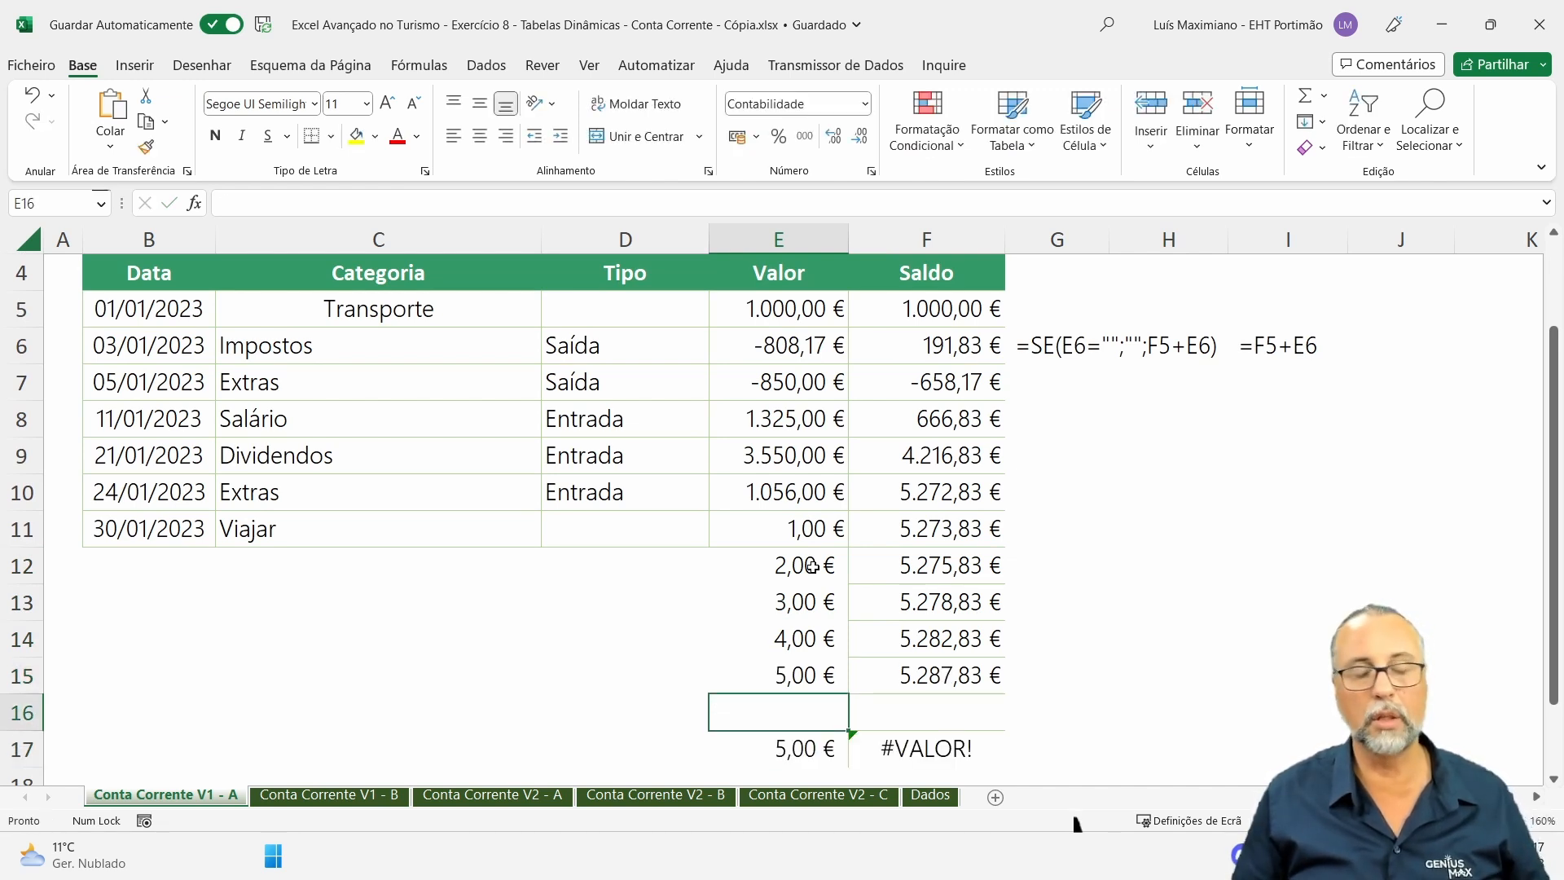
left_click(914, 713)
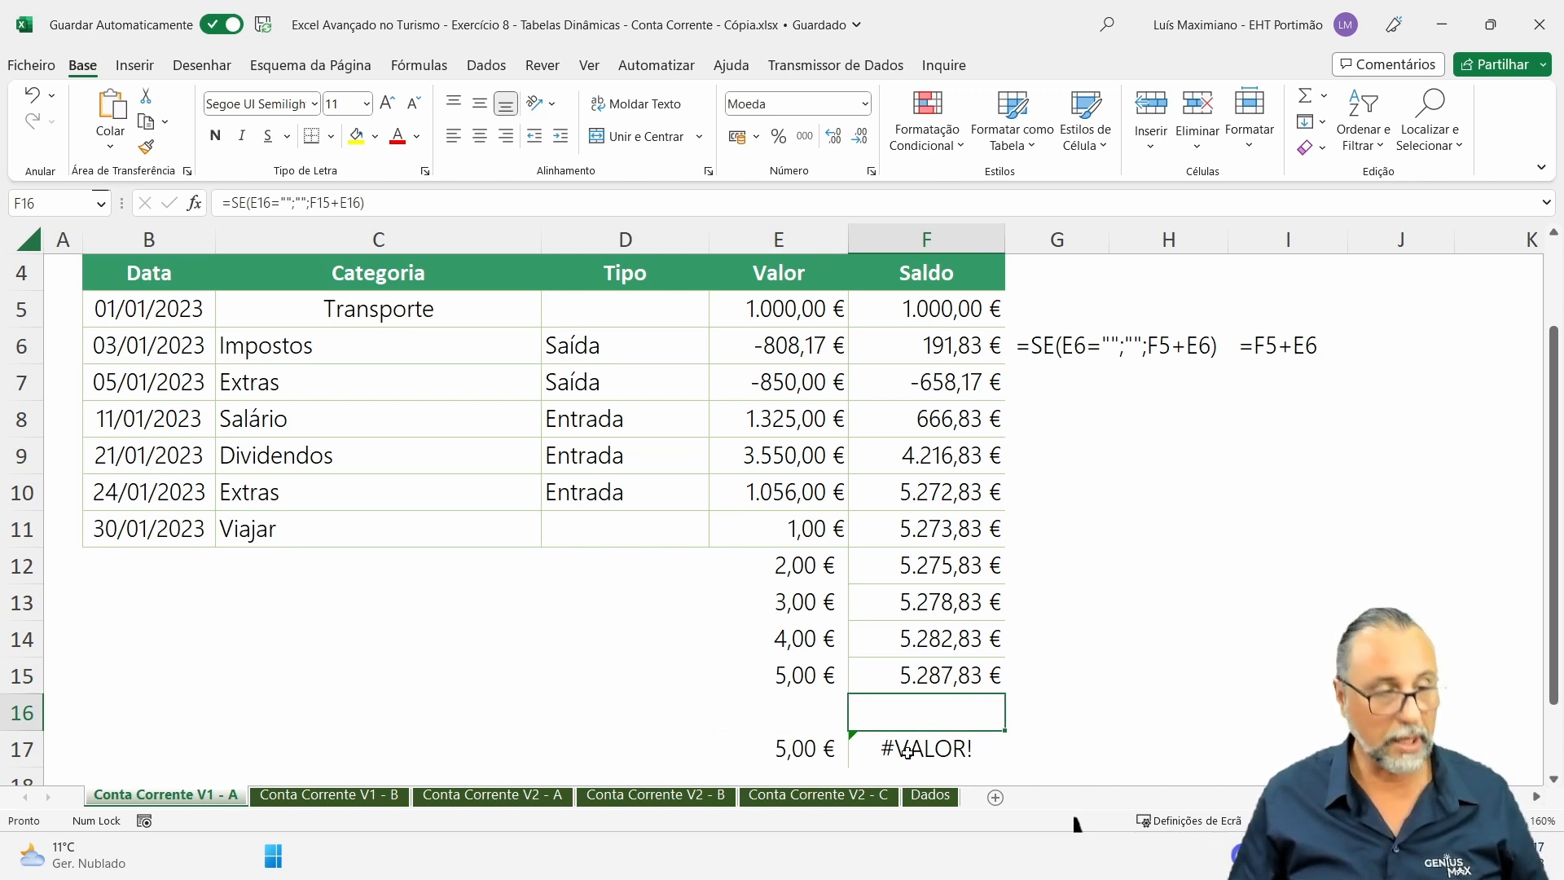
left_click(795, 751)
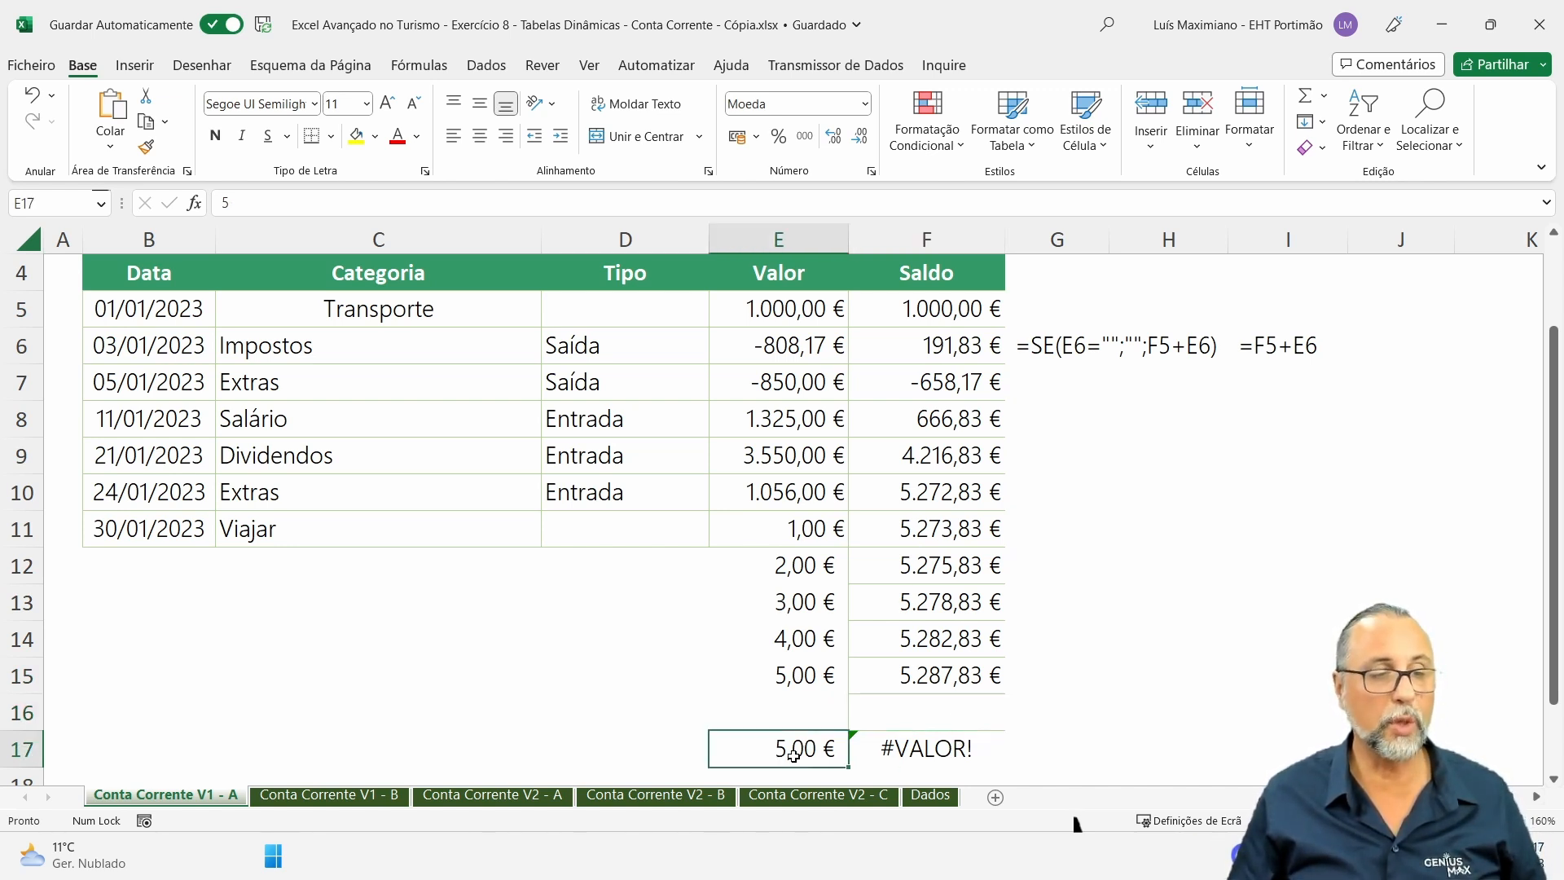
Clear the test values and Saldo formulas in E13:F17.
left_click_drag(798, 603, 955, 769)
key("Delete")
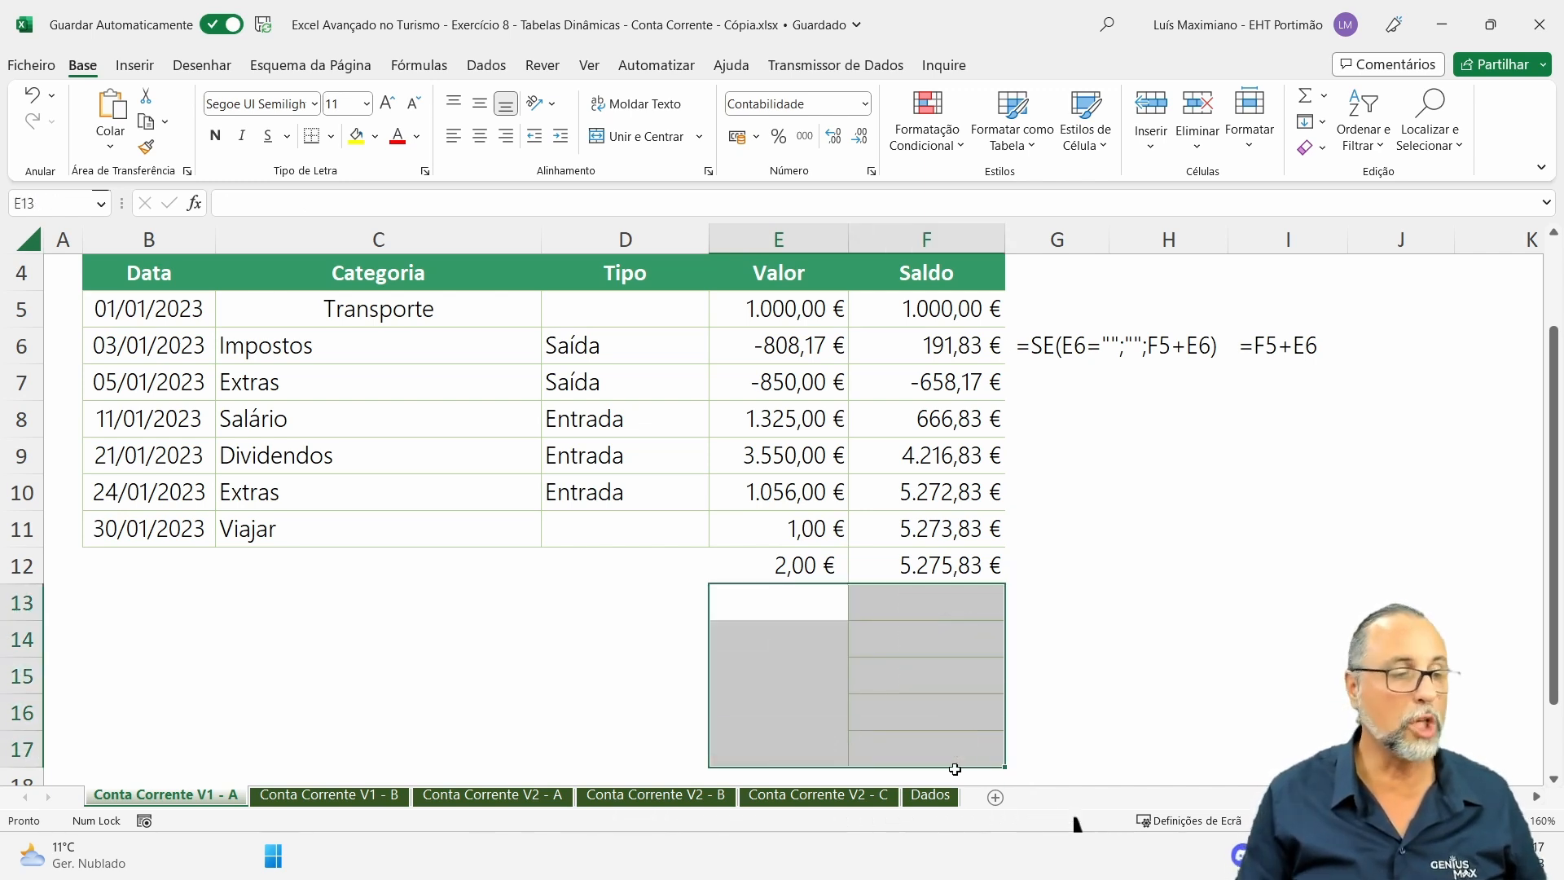
key("Up")
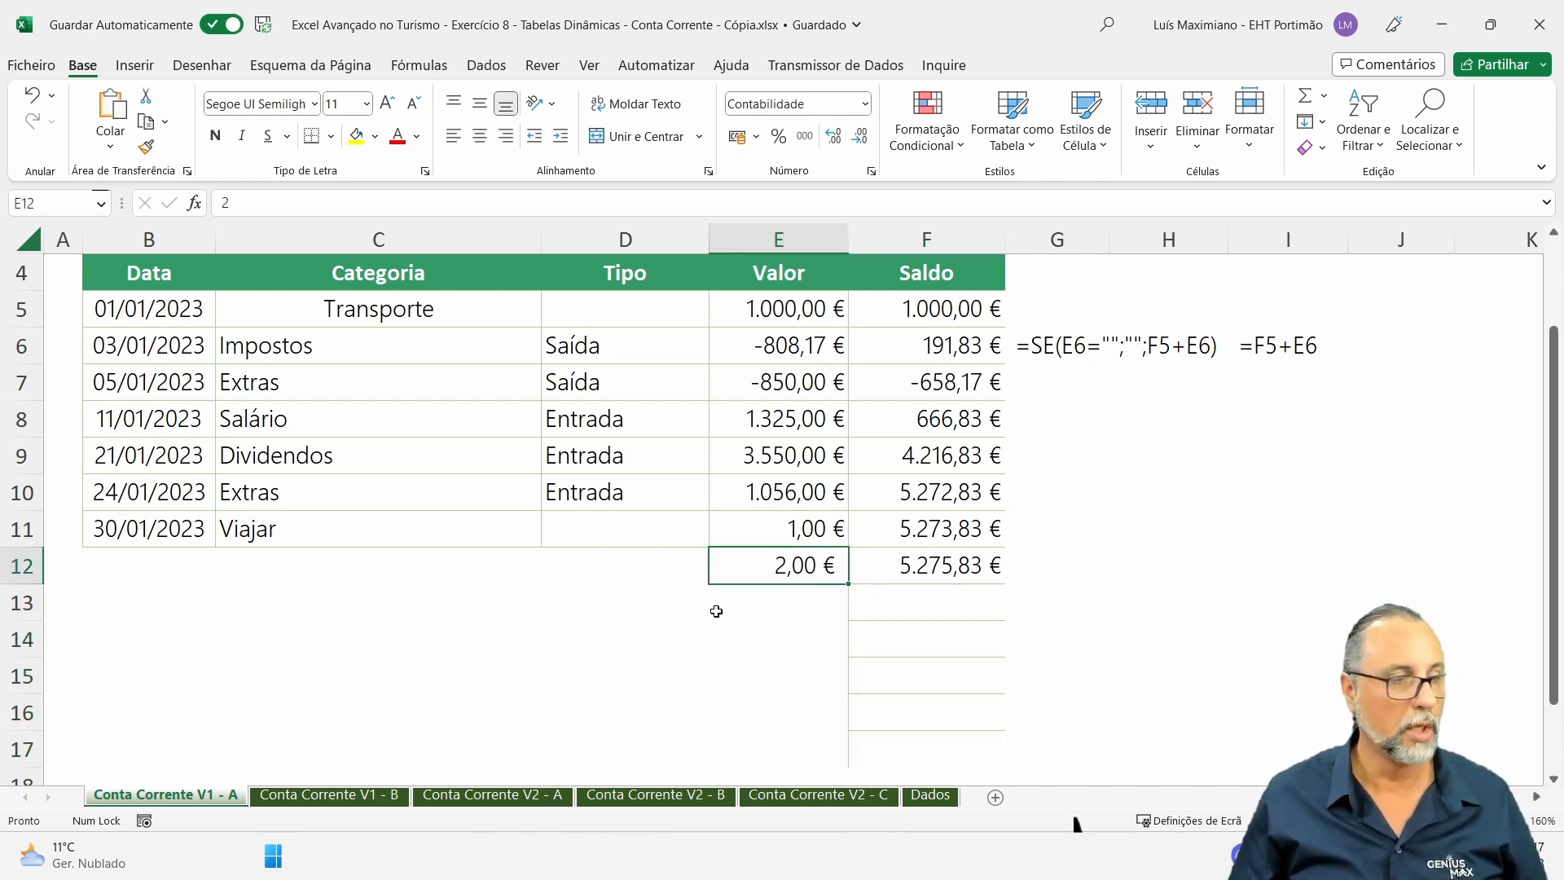
Open the Conta Corrente V1 - B sheet and set the opening Saldo in F5 to =E5.
left_click(369, 797)
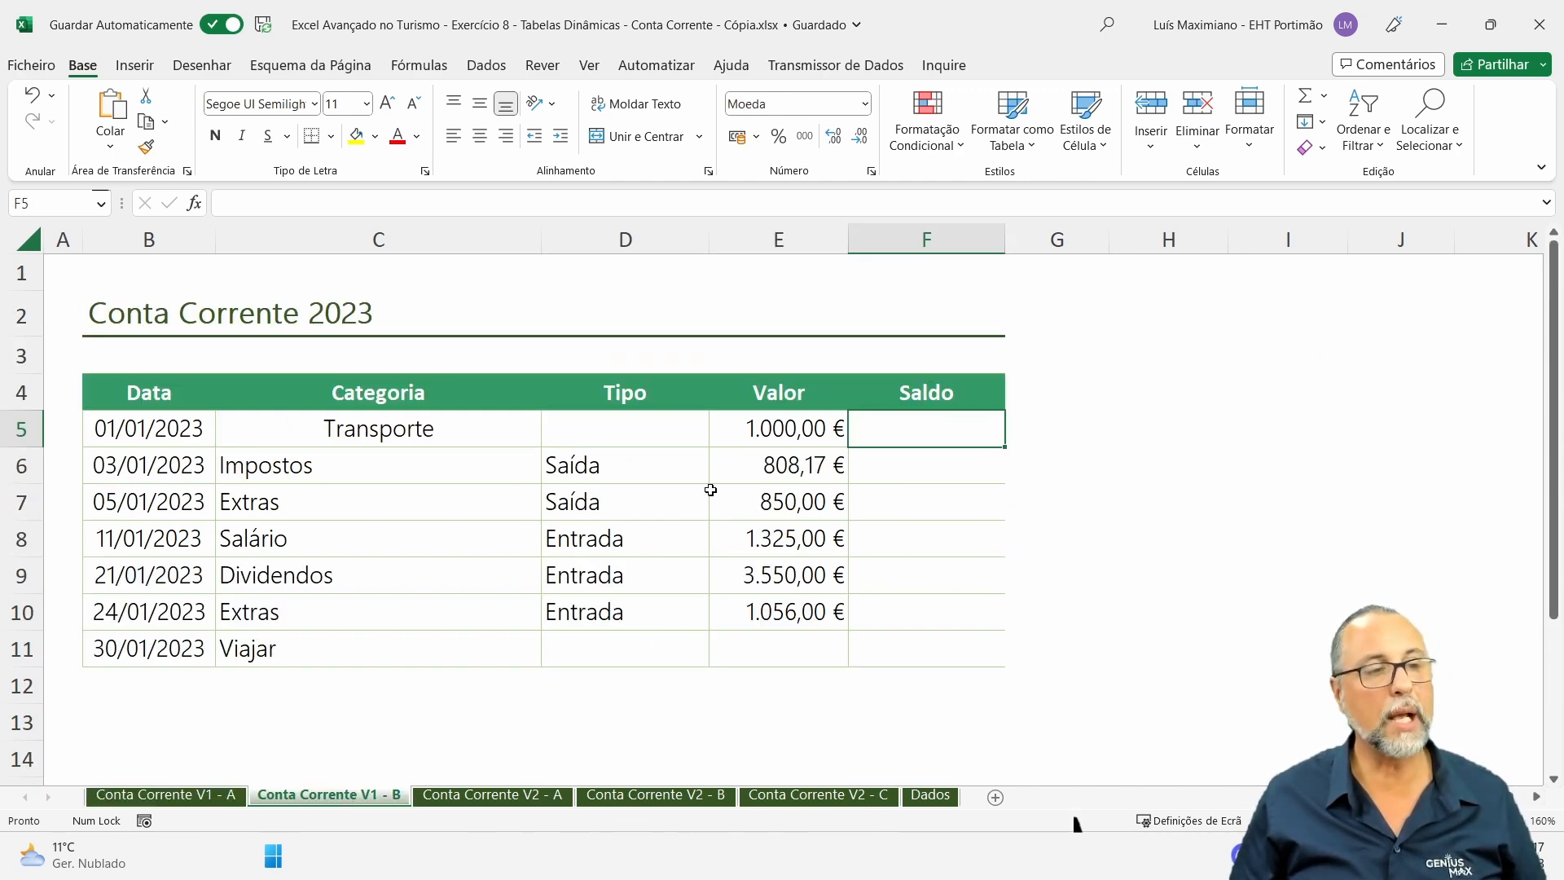
left_click(753, 476)
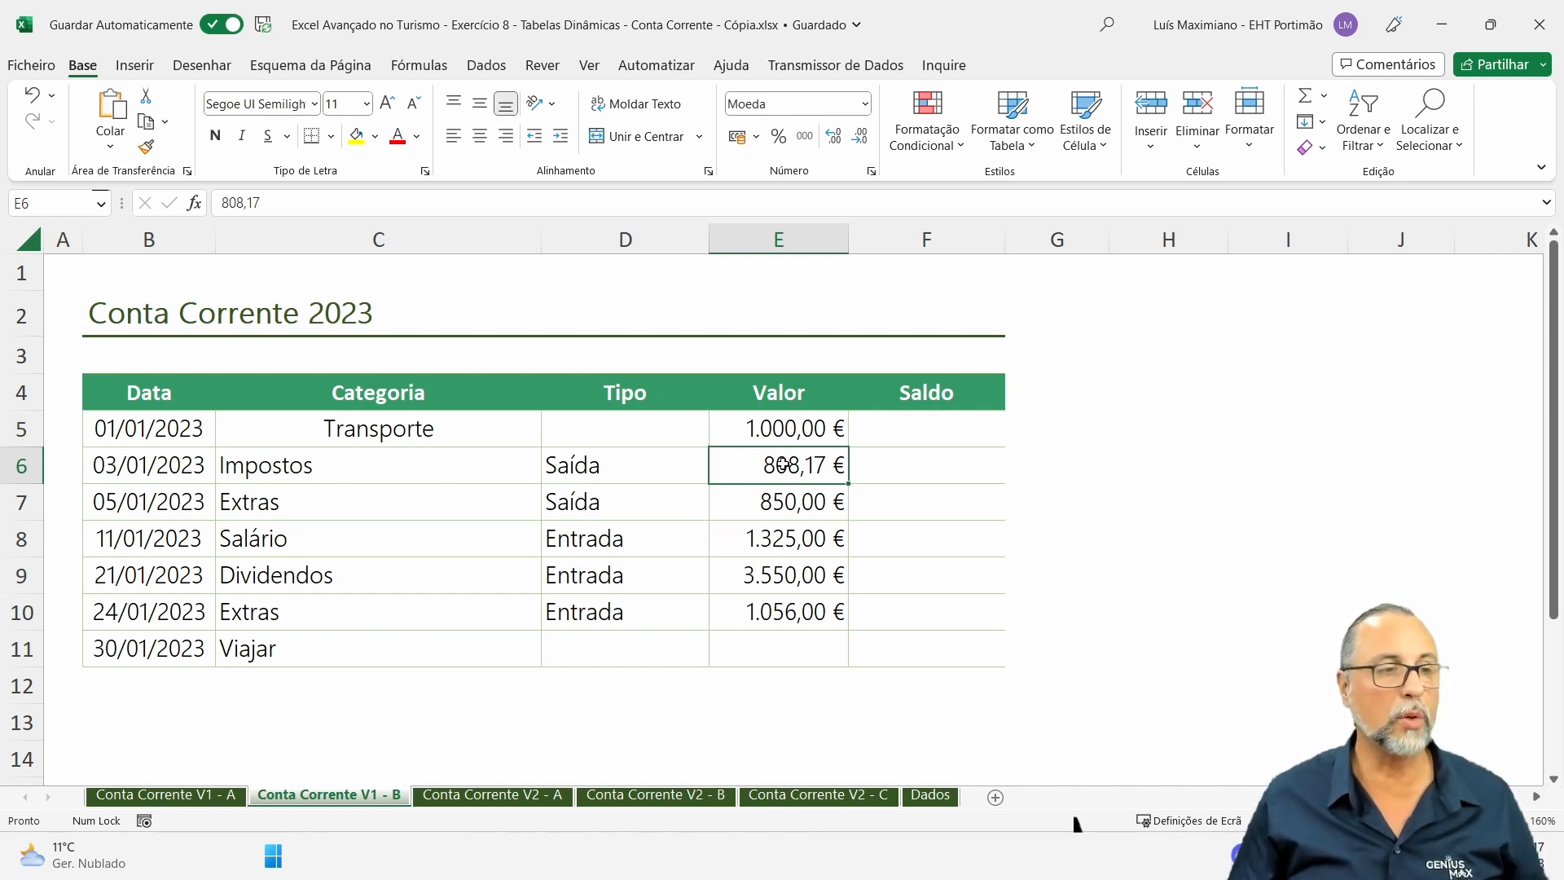
left_click(610, 475)
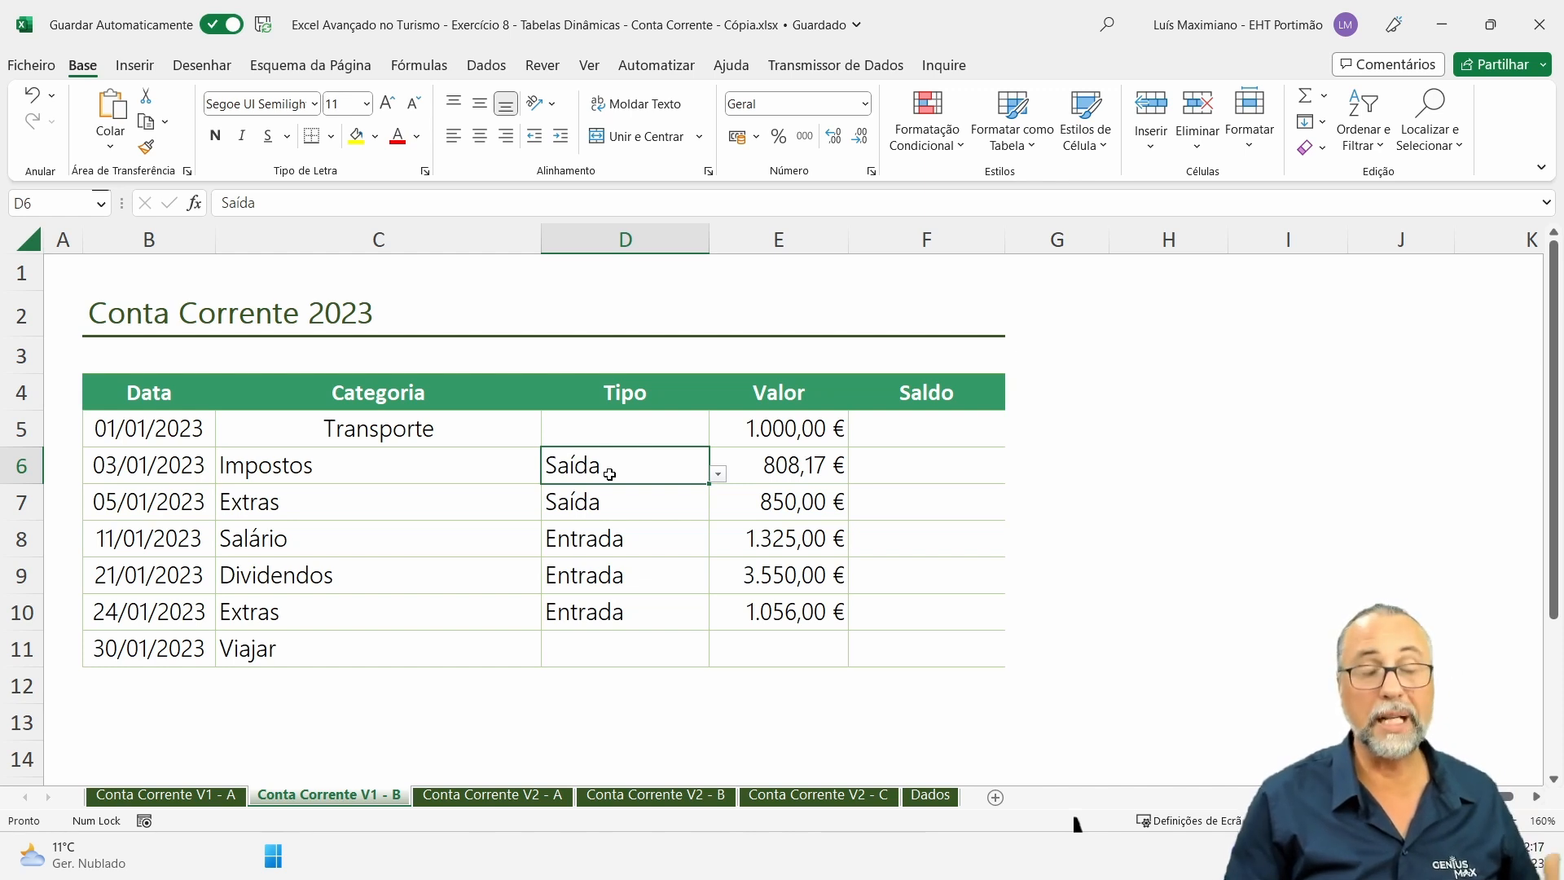
left_click(978, 429)
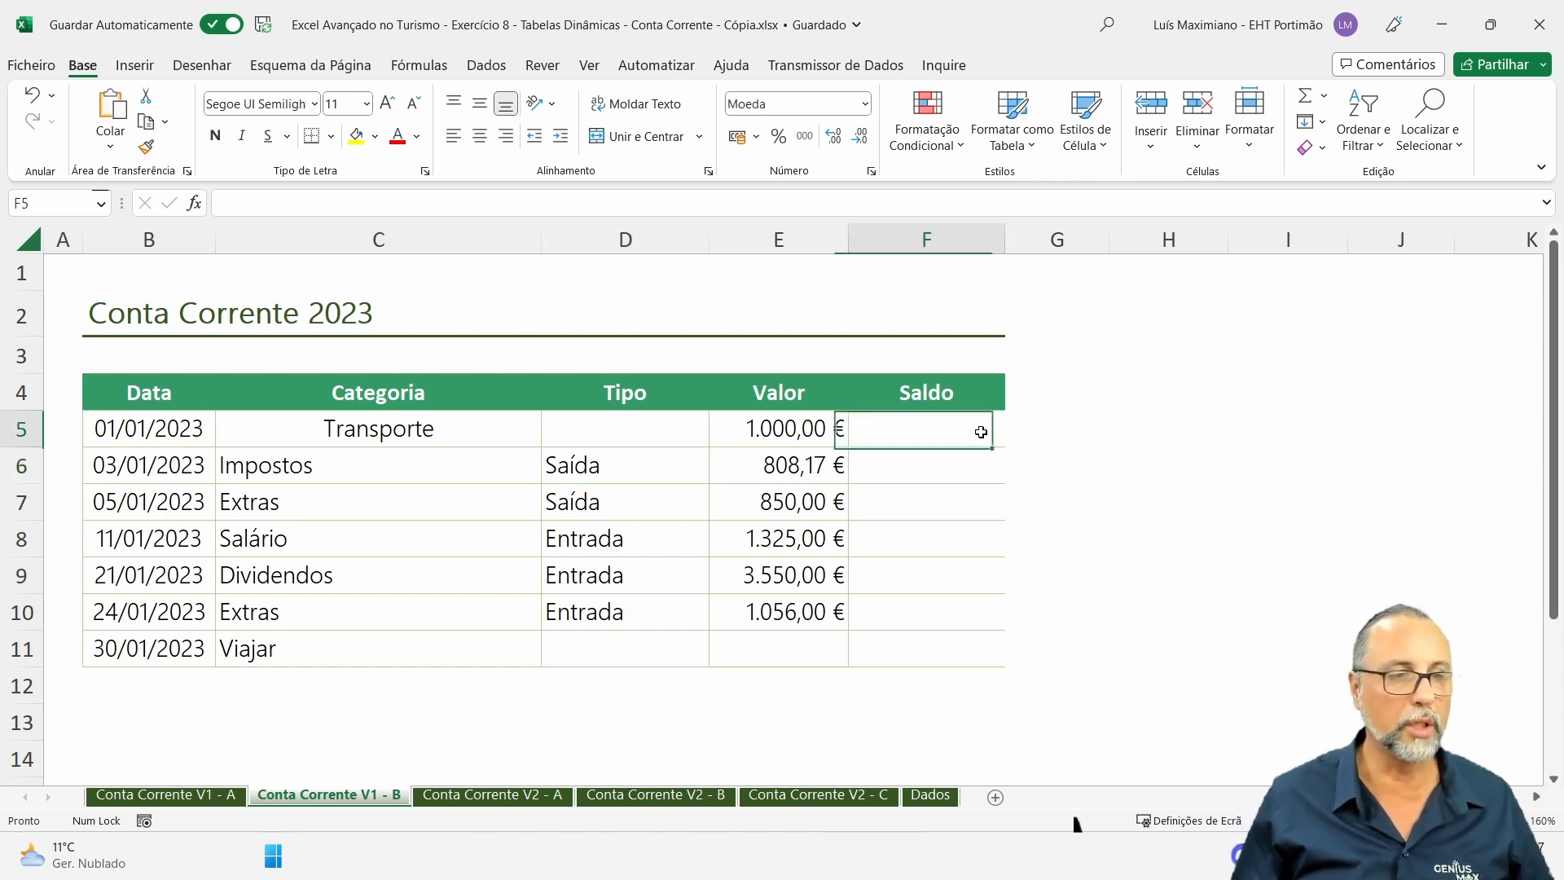
type("=")
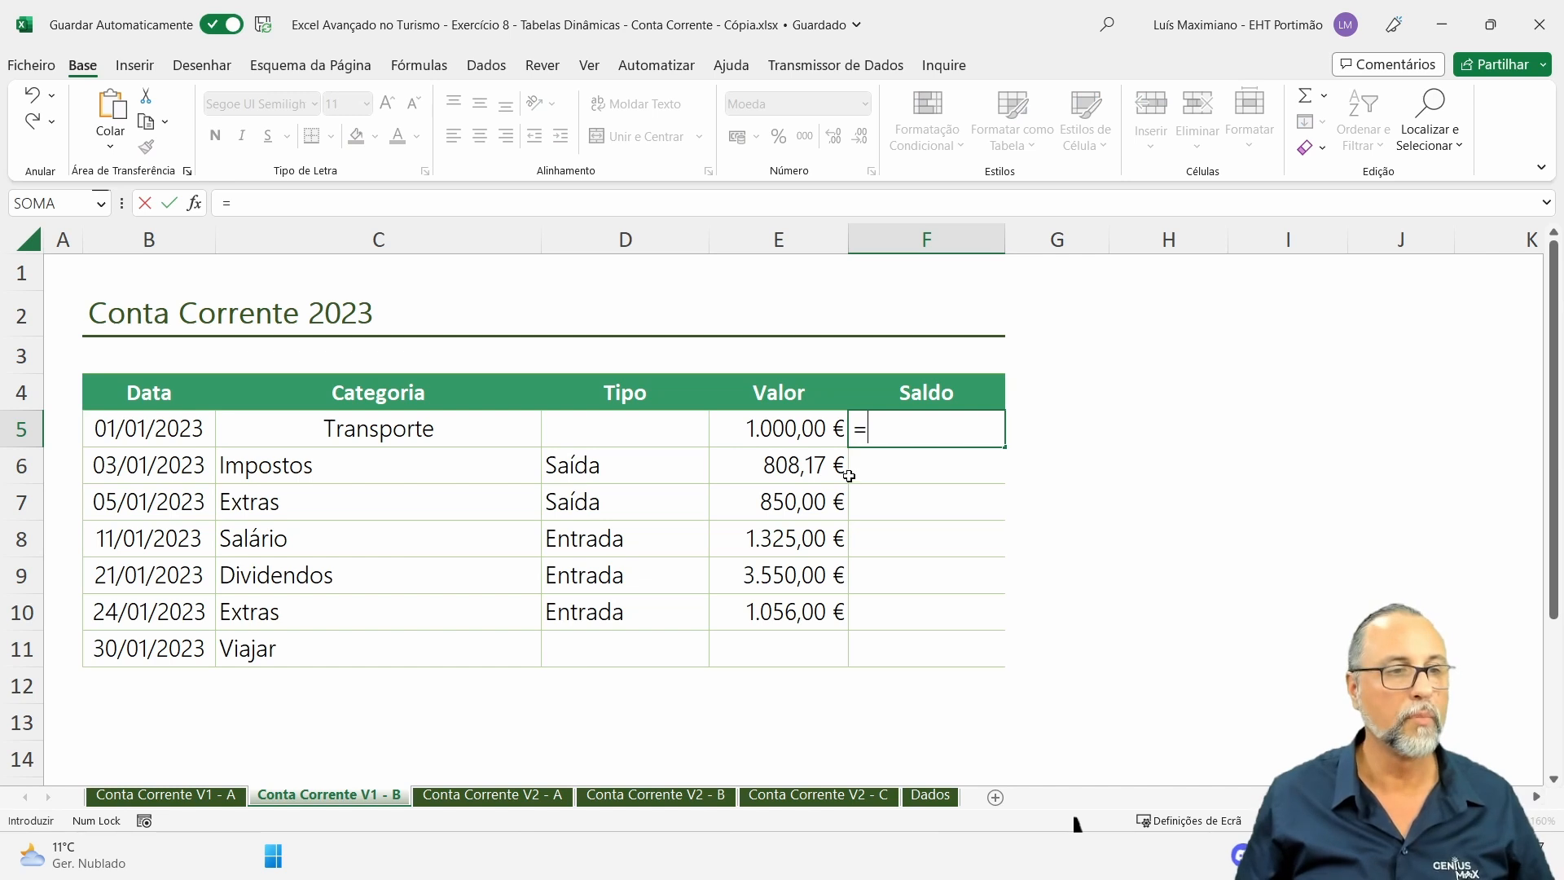
left_click(795, 434)
key("Return")
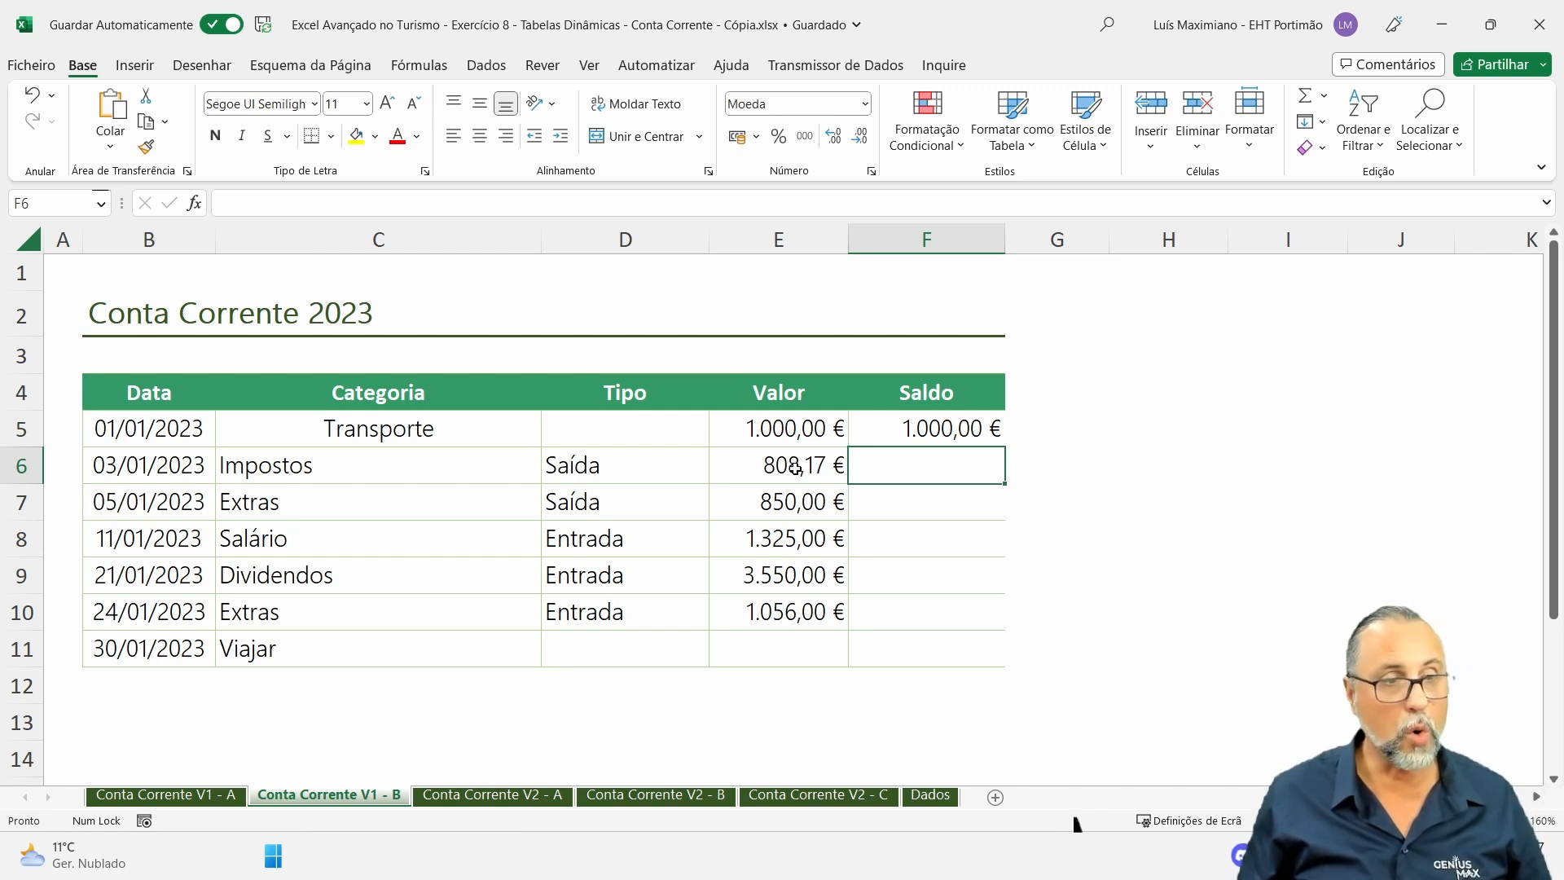
Begin the Saldo formula in F6 with =SE(D6="Entrada";F5+E6.
type("=se(")
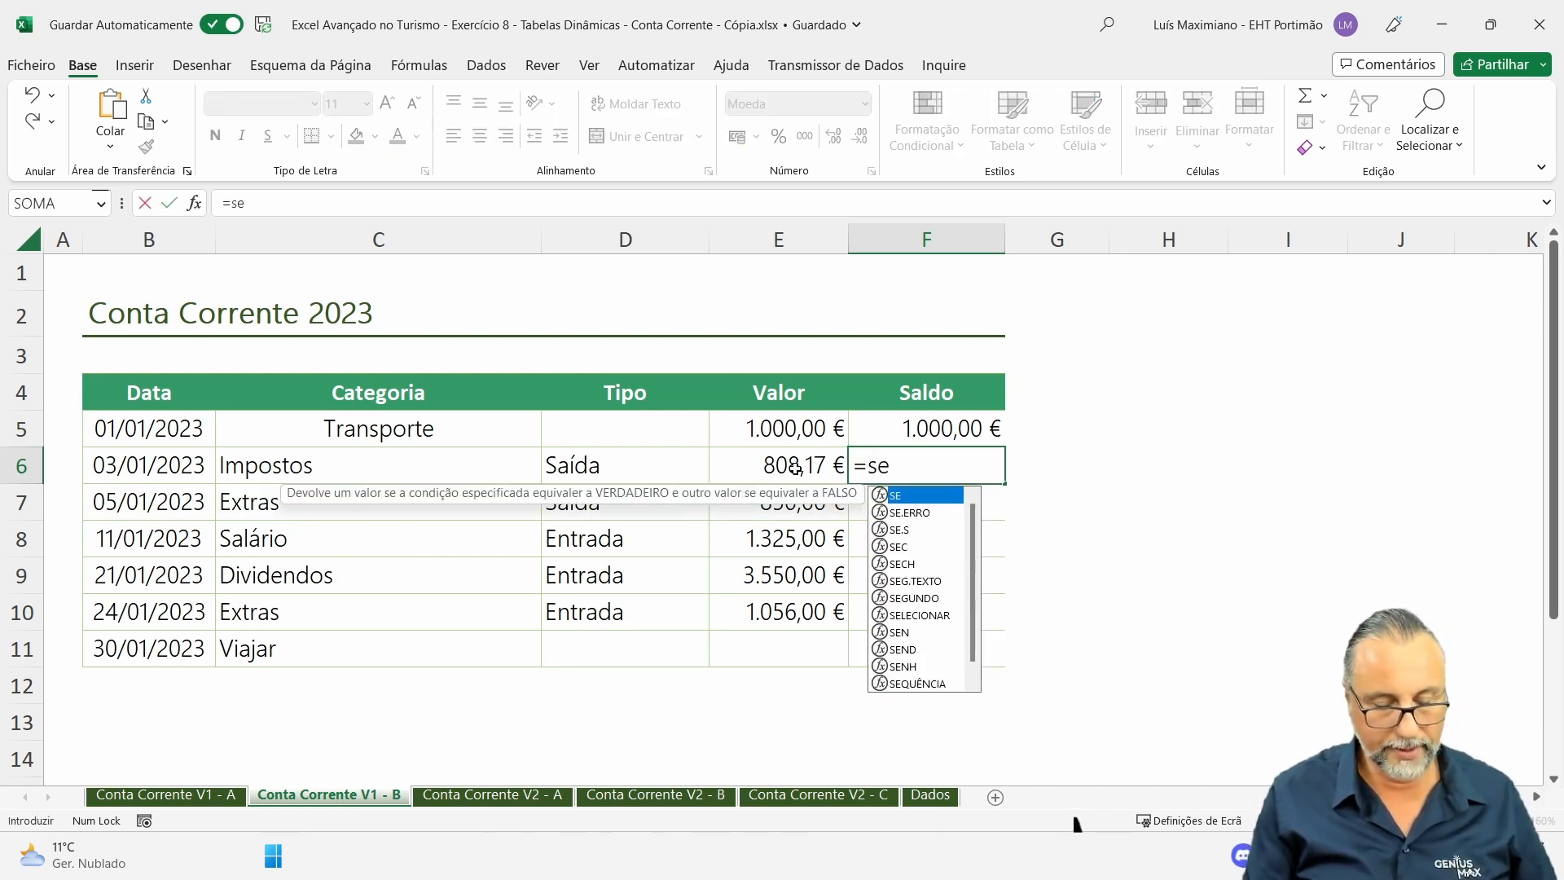
left_click(618, 469)
type("=\"Entrada")
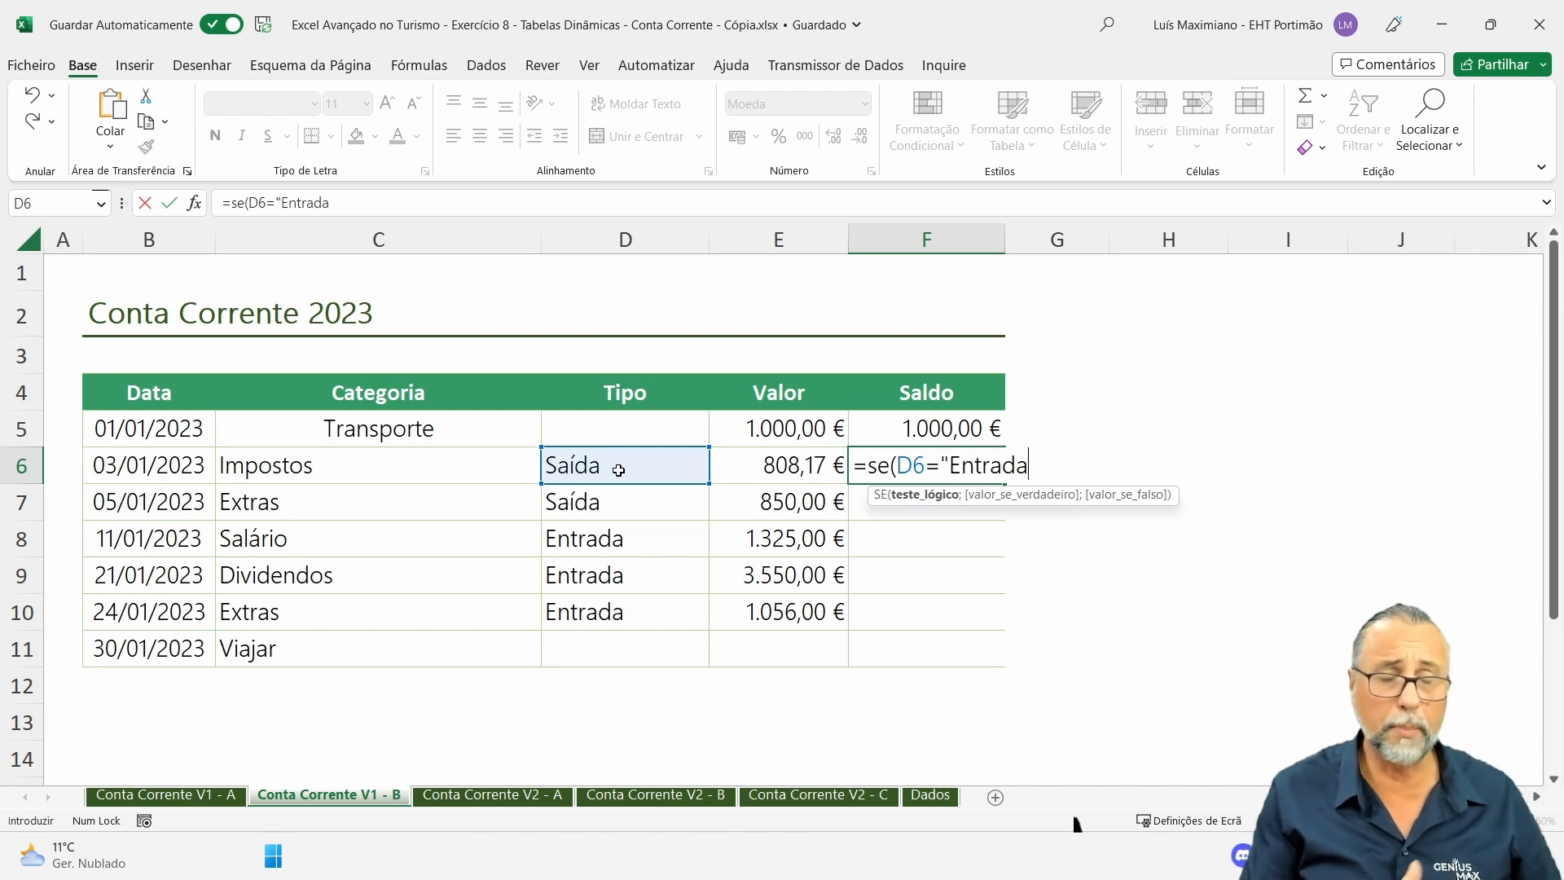
type("\";")
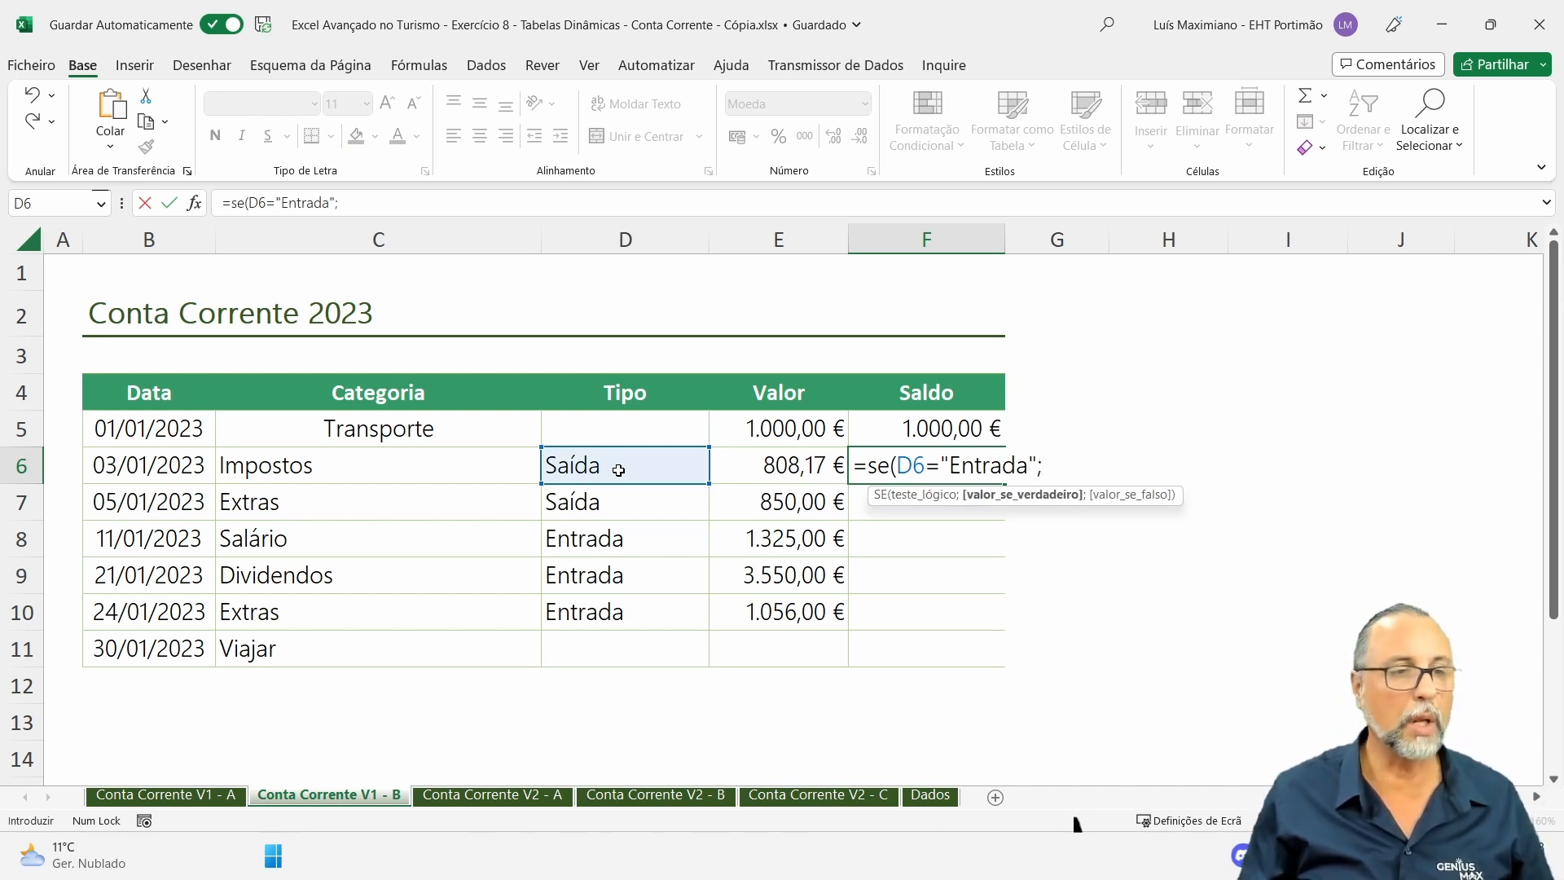
left_click(966, 430)
type("+")
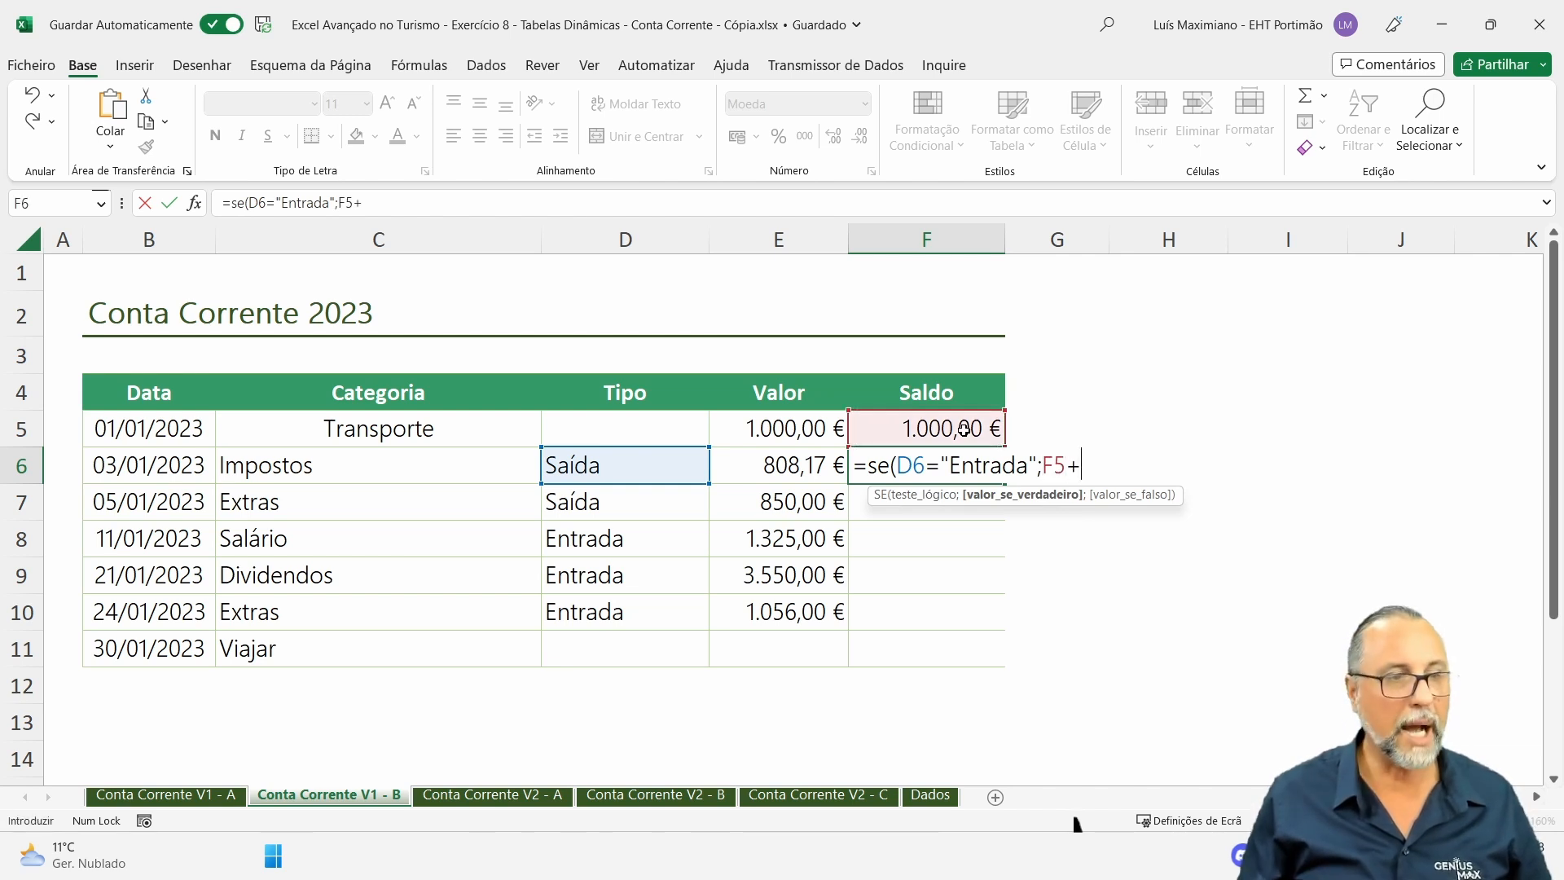
left_click(785, 461)
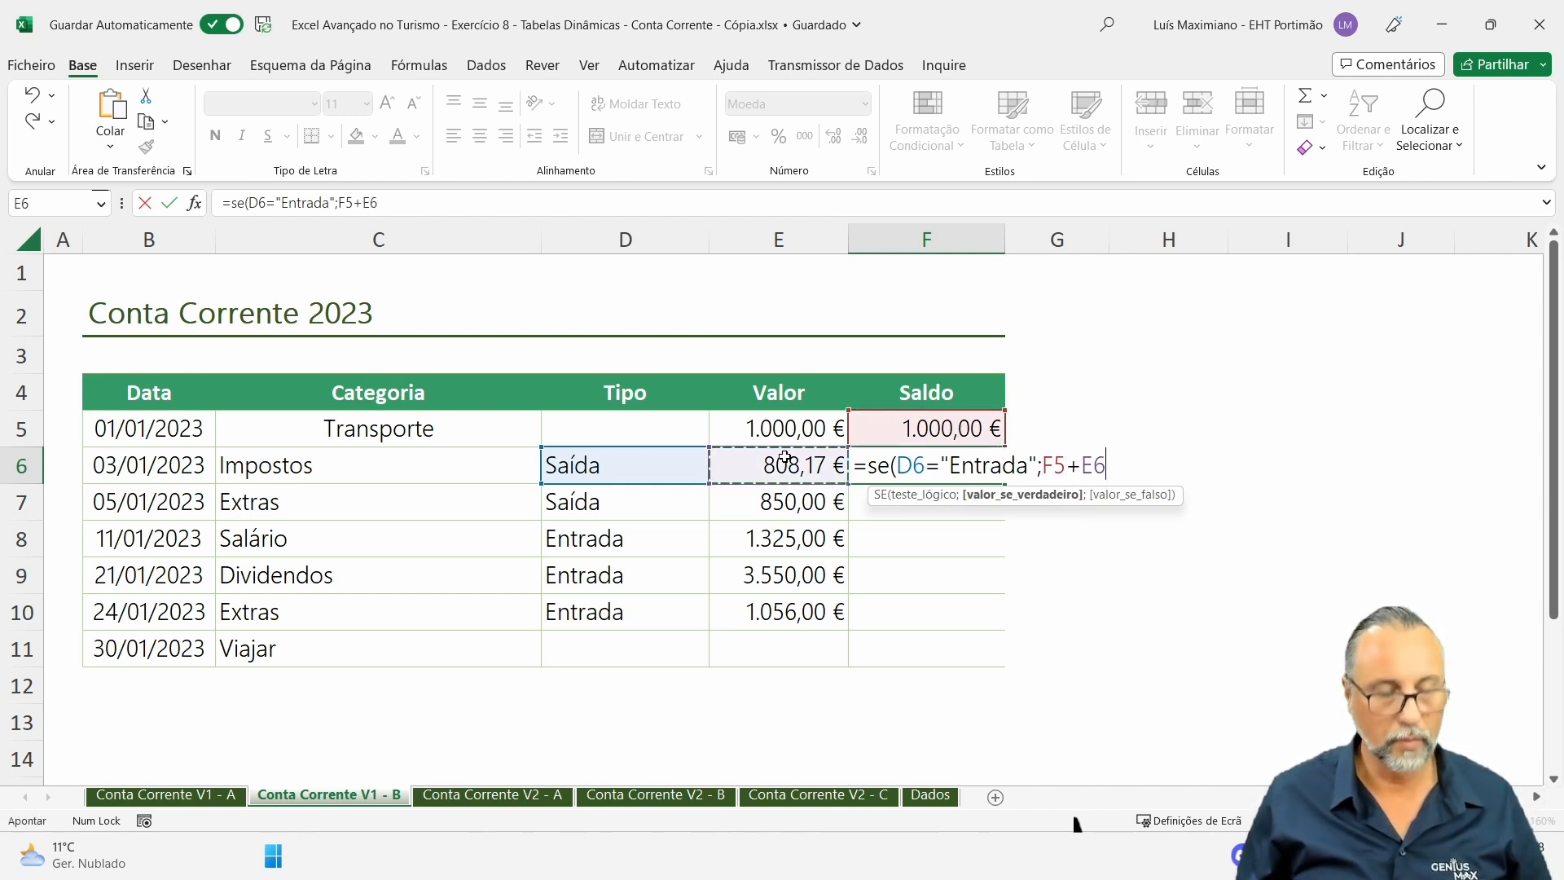
Complete the F6 formula with the nested ;SE(D6="Saída";F5-E6;"")) and fill it down through F13.
type(";se(")
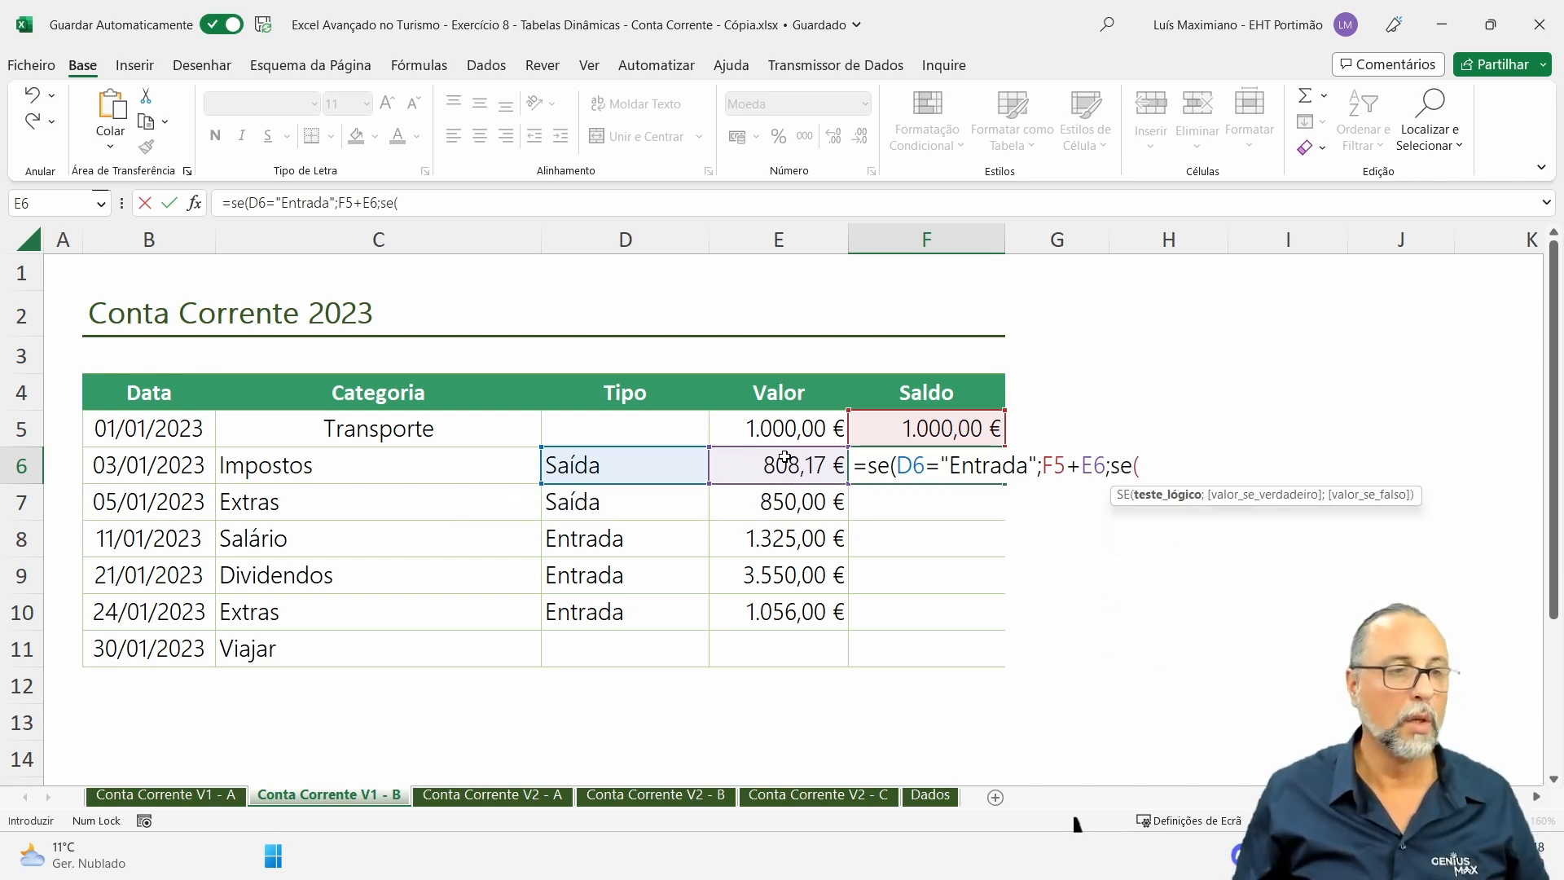
left_click(627, 471)
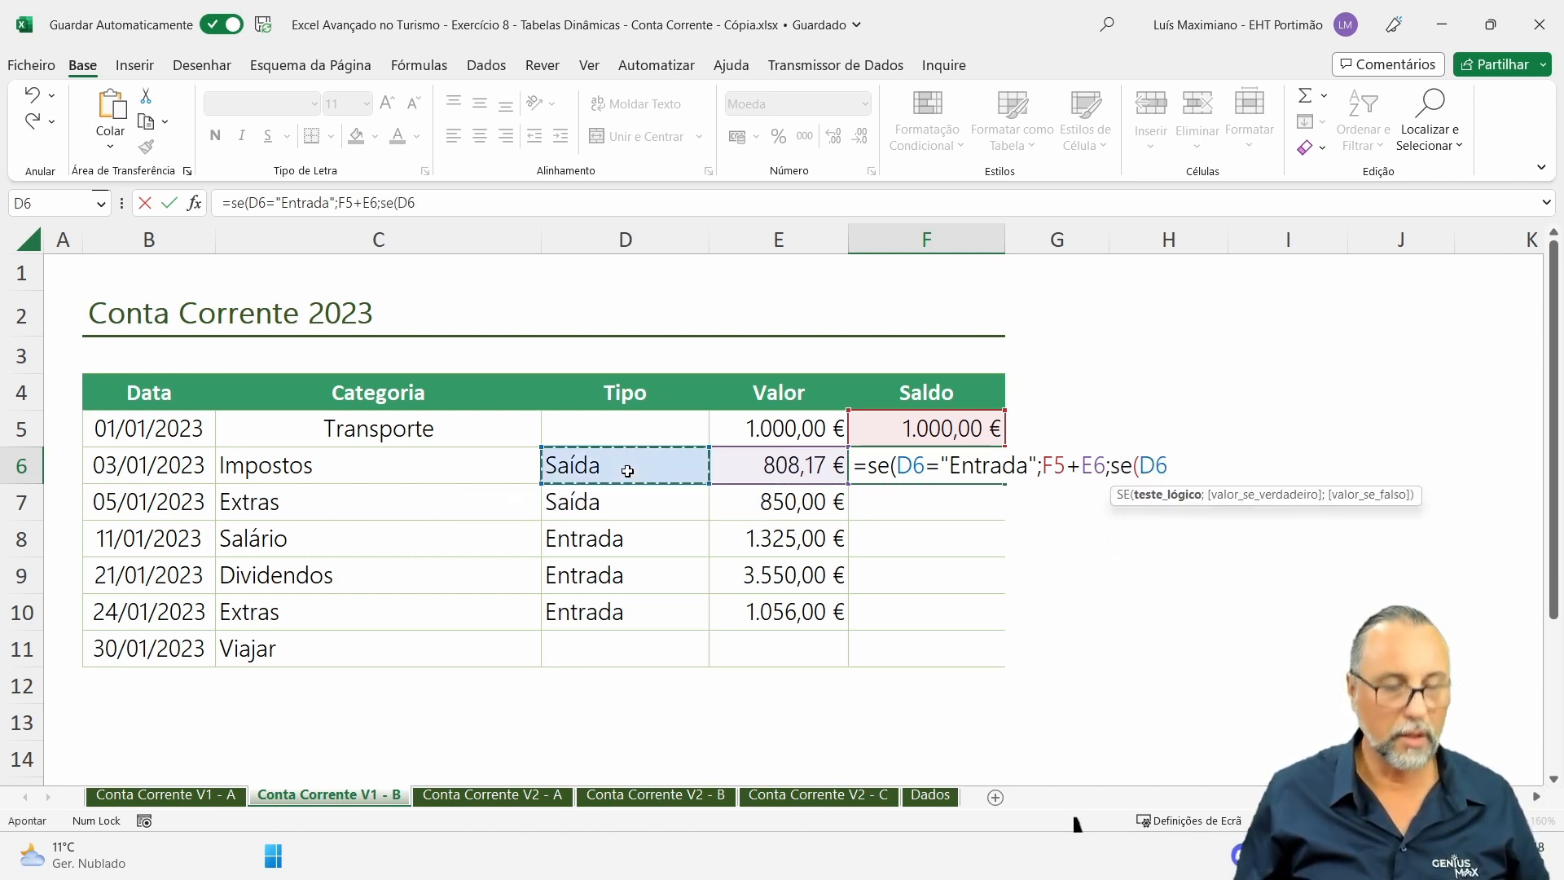
type("=\"S")
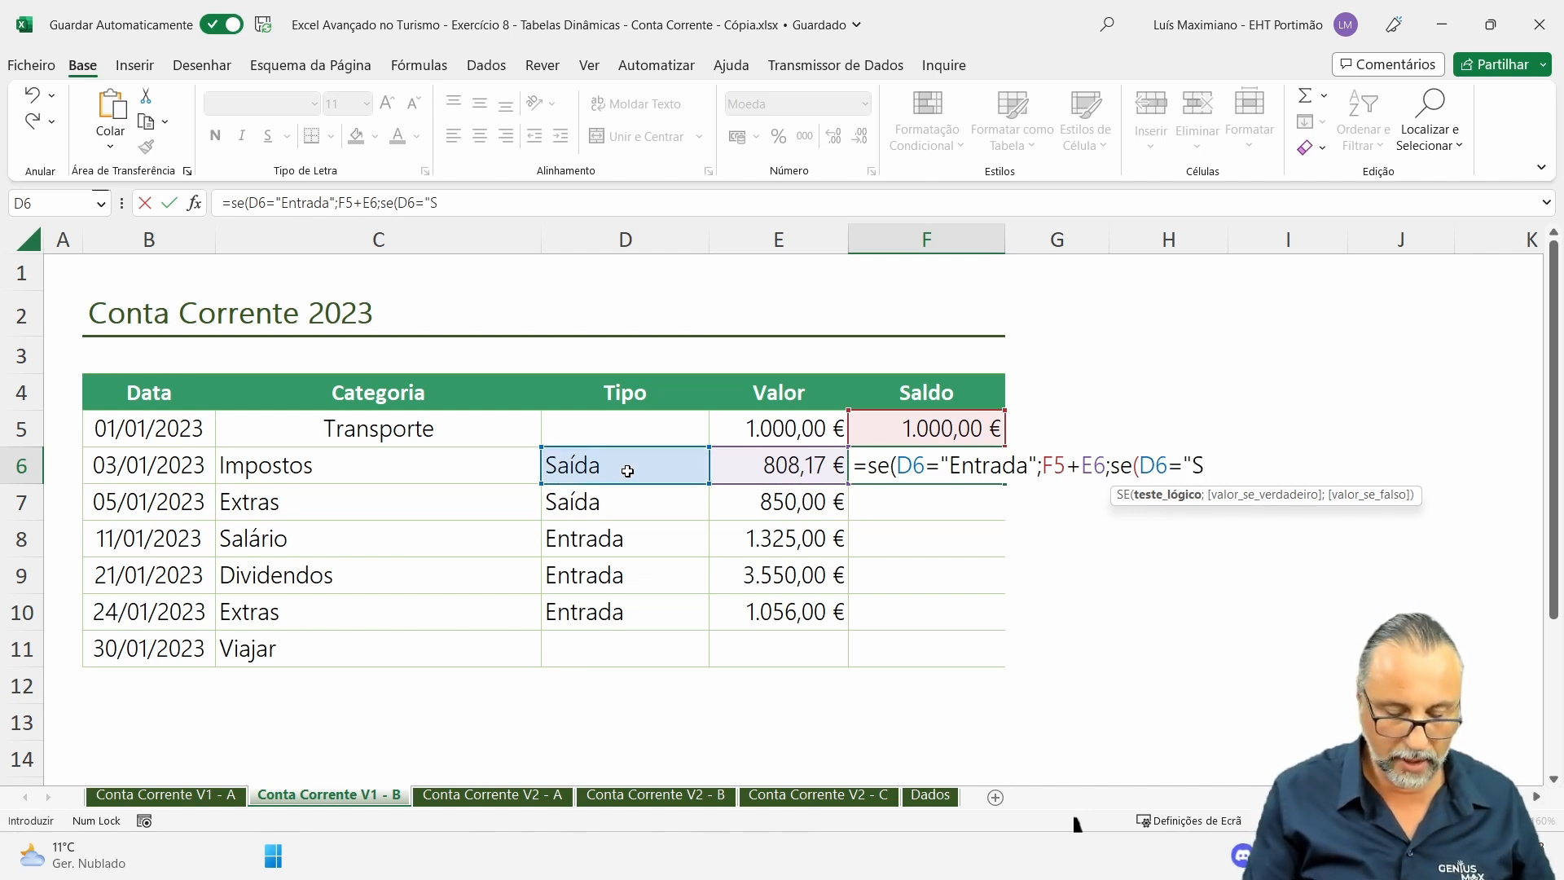
type("aída")
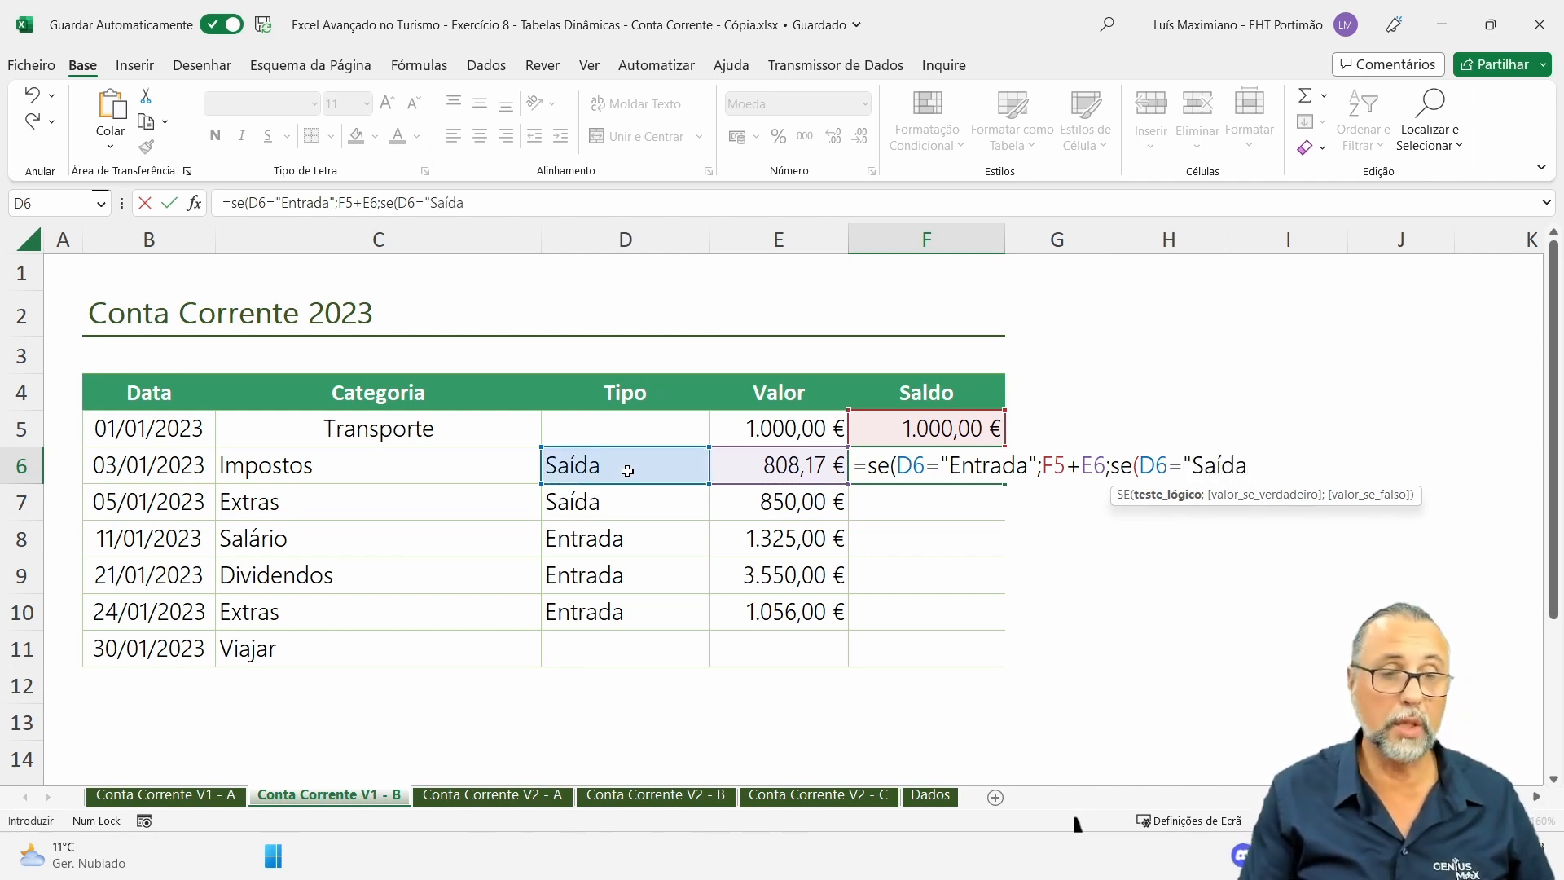
type("\";")
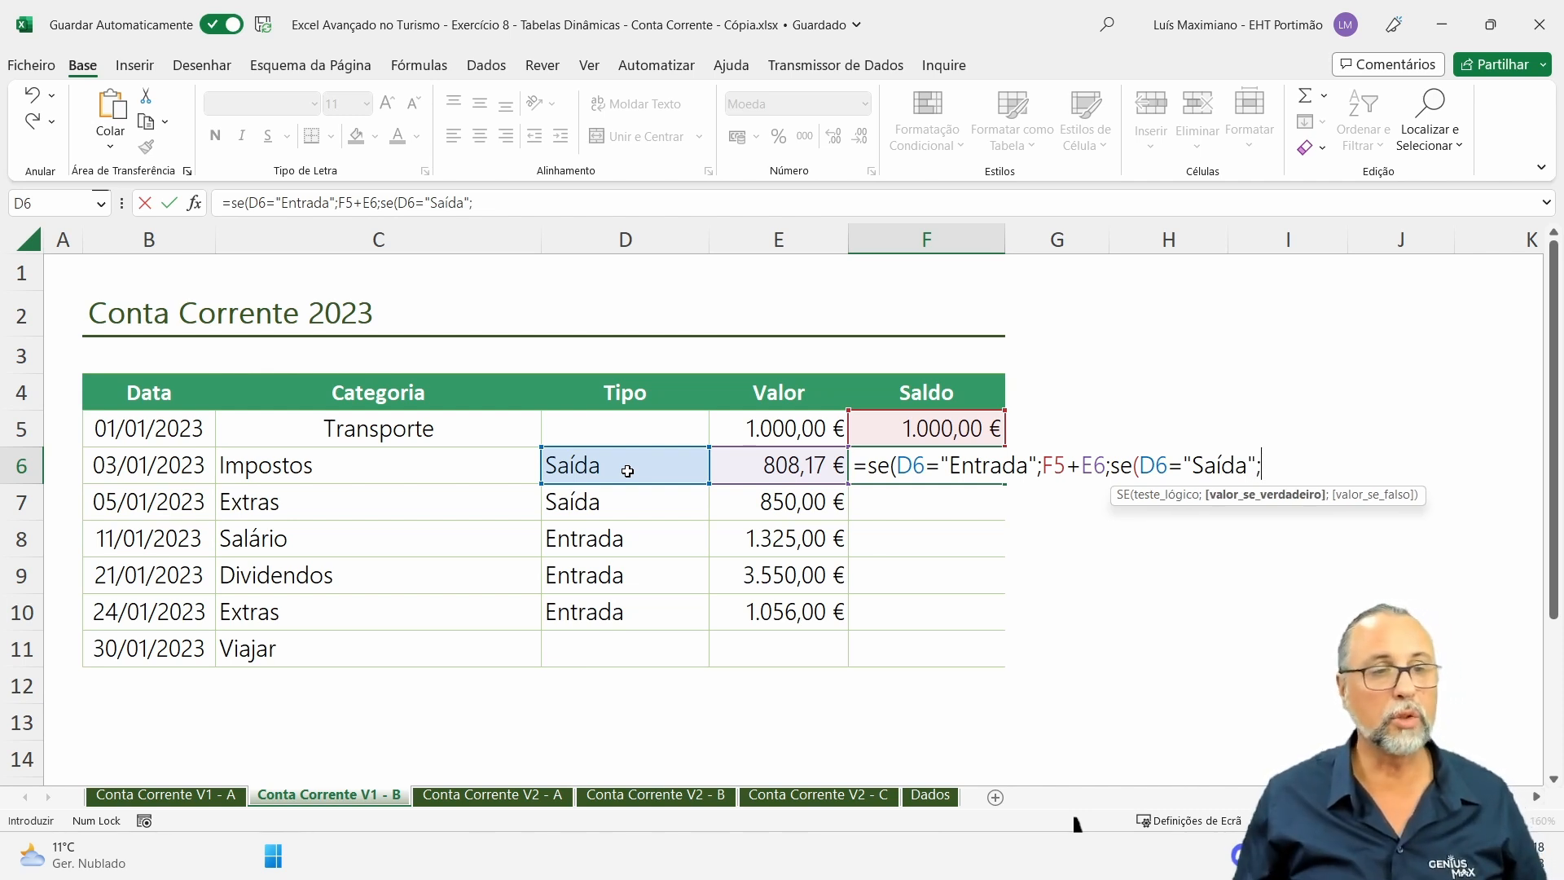
left_click(894, 425)
type("-")
left_click(763, 471)
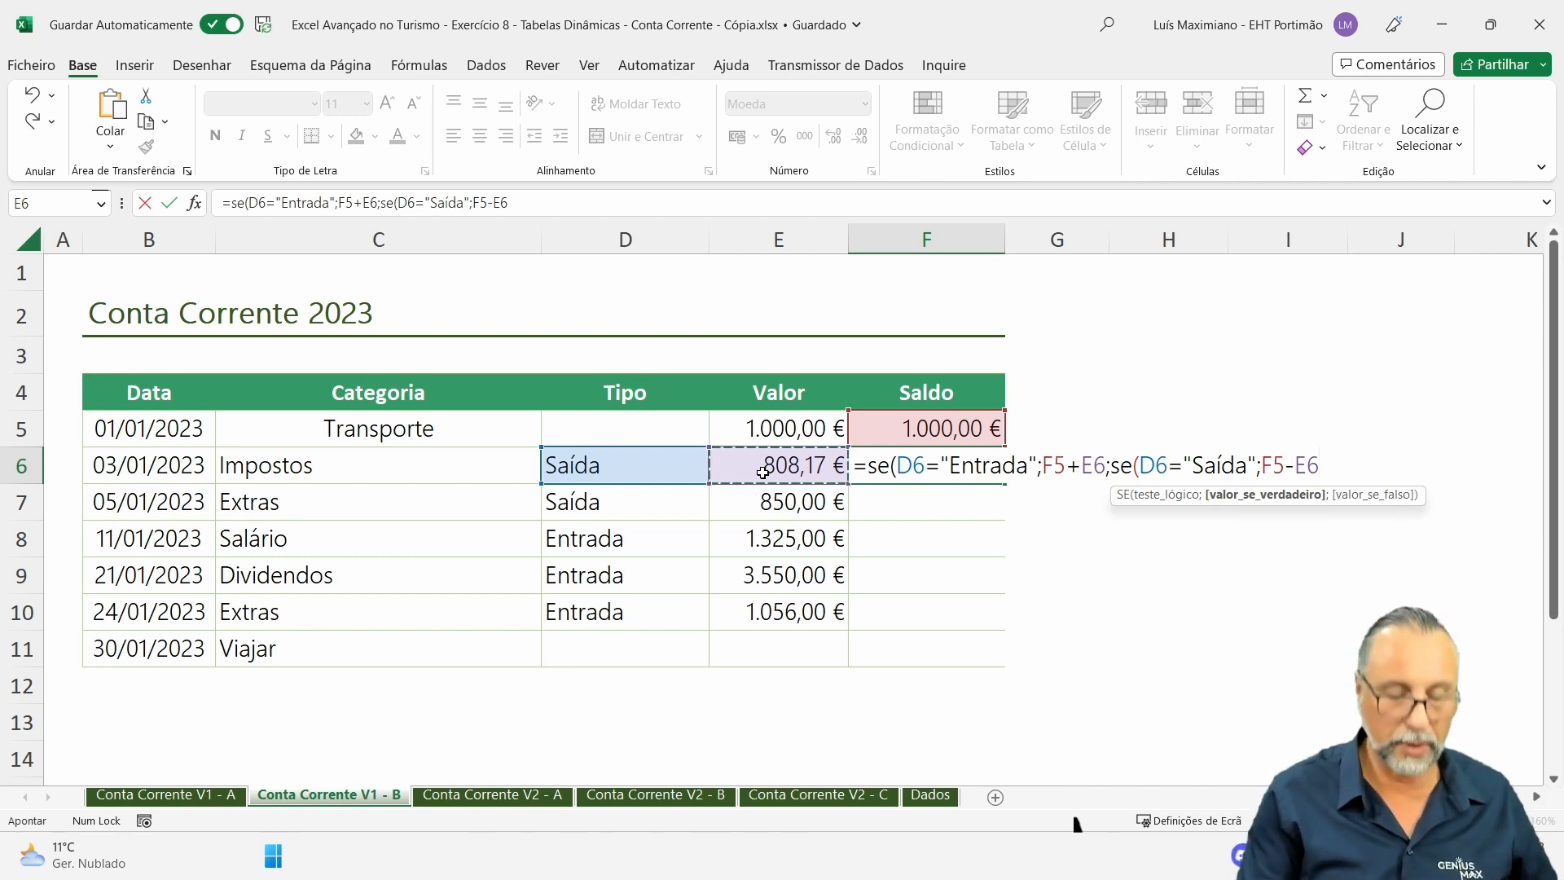
type(";")
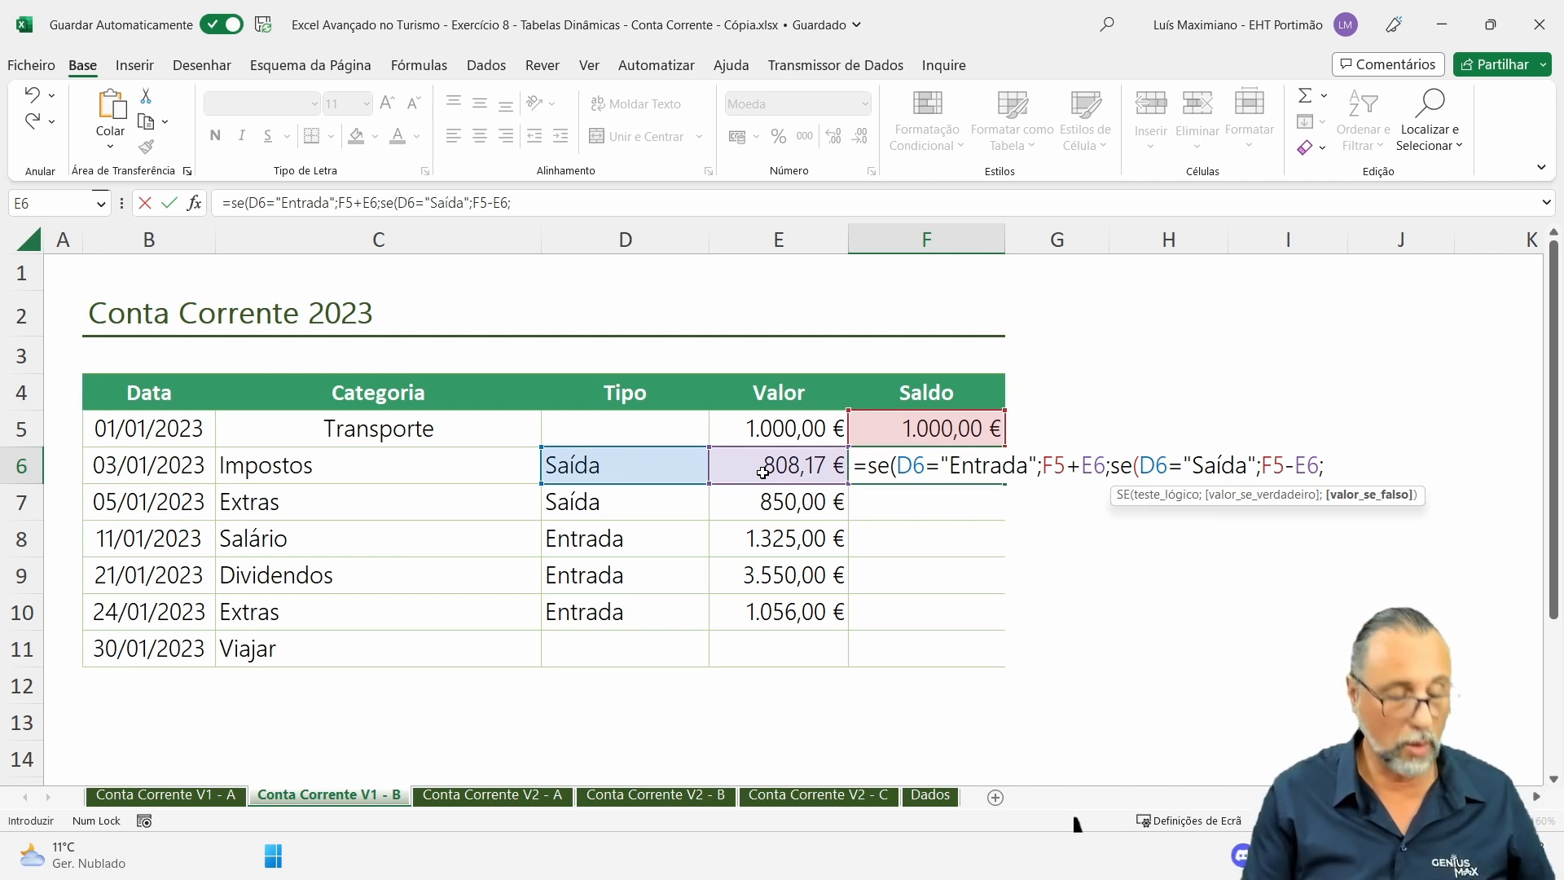
type("\"\"")
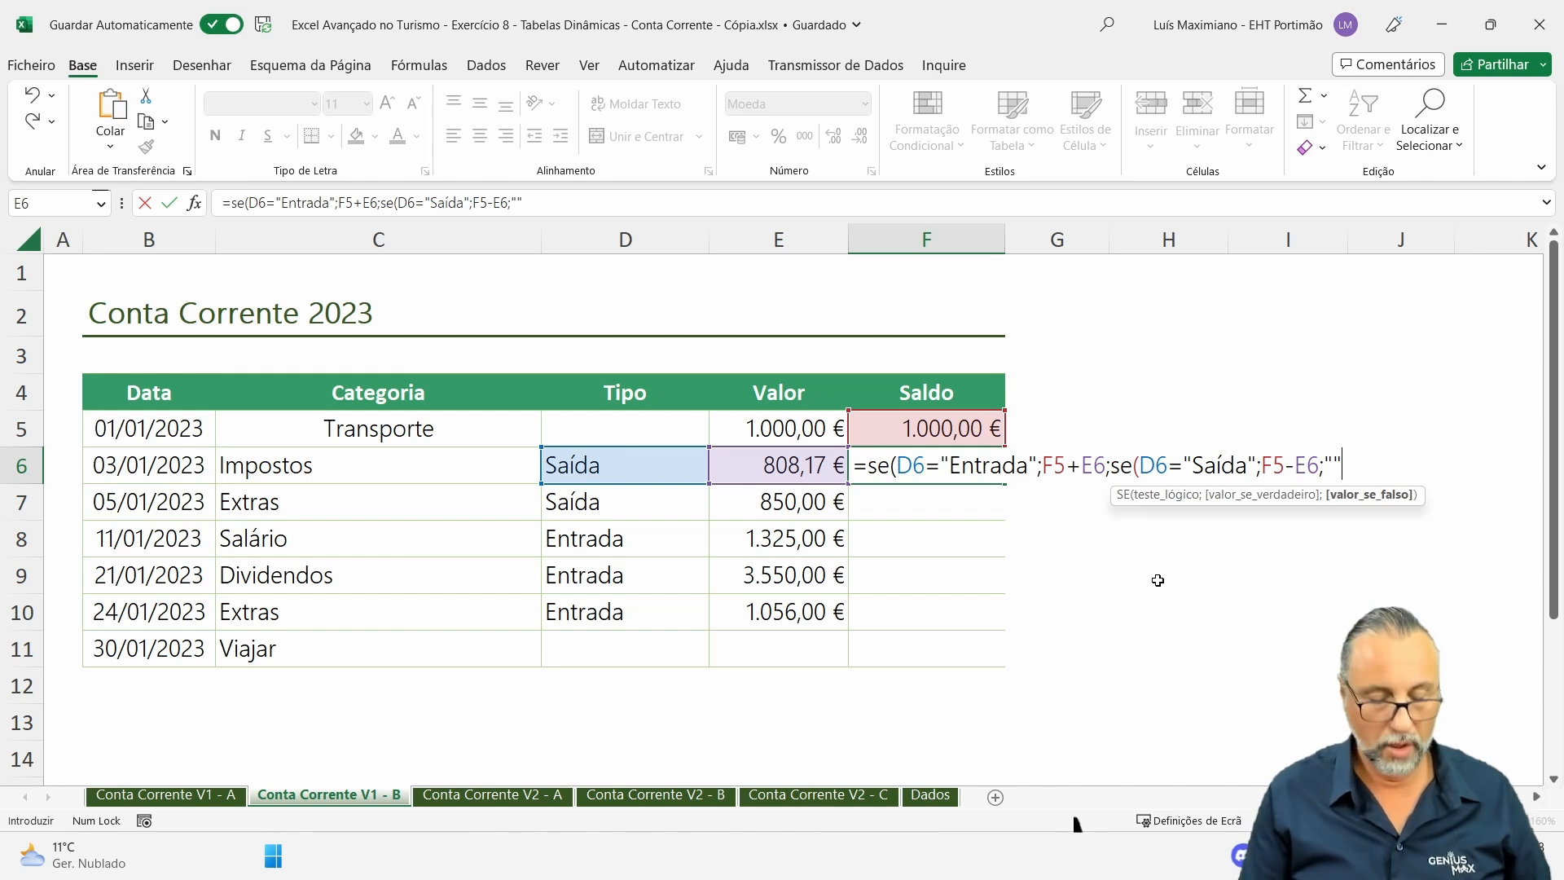
type(")")
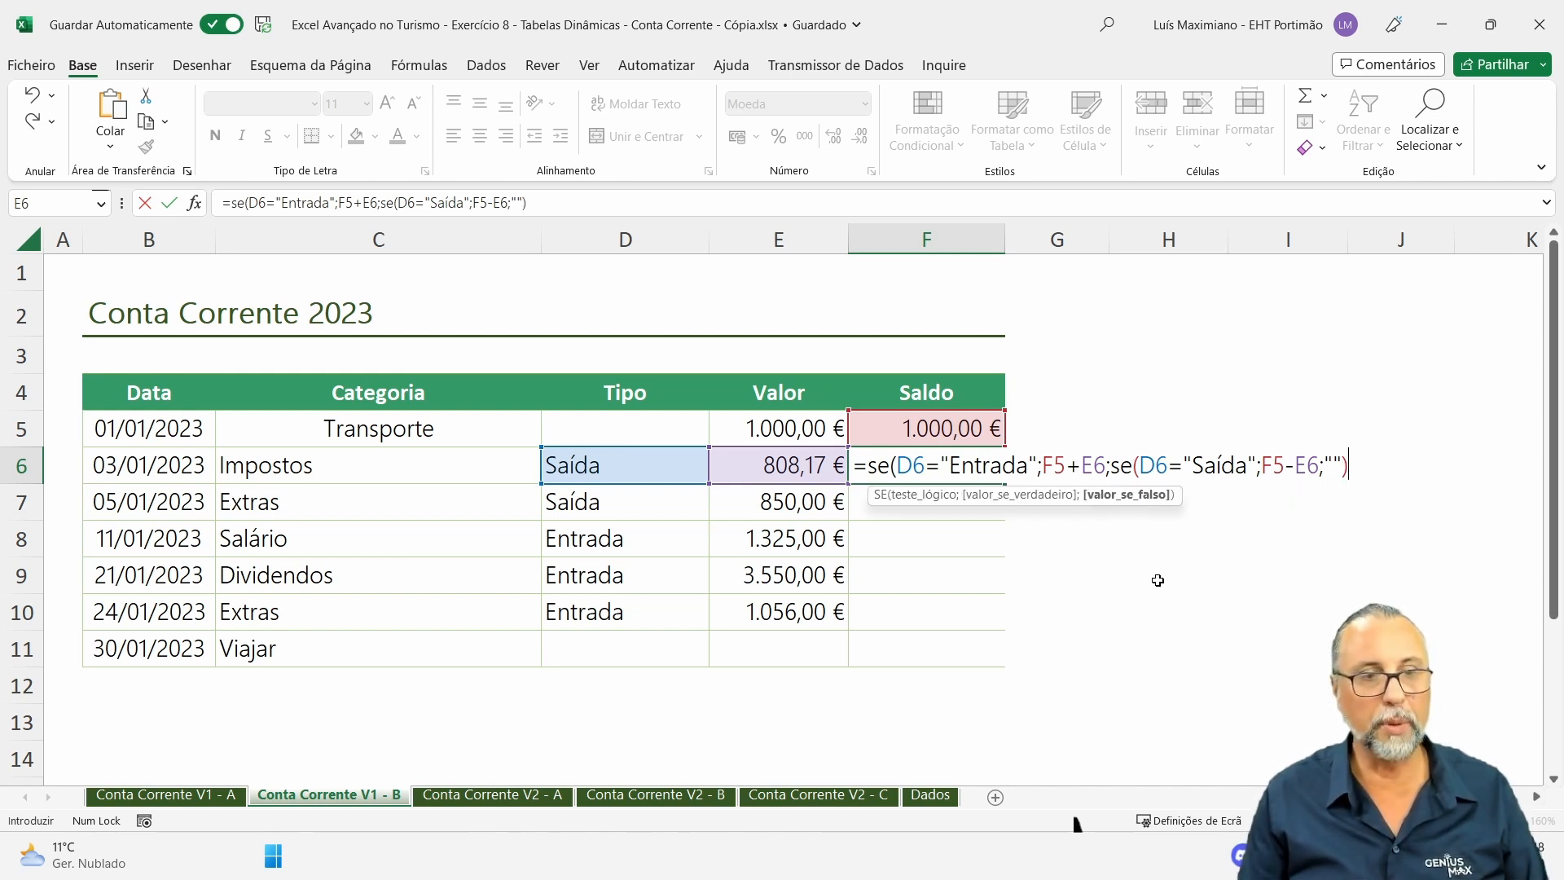
type(")")
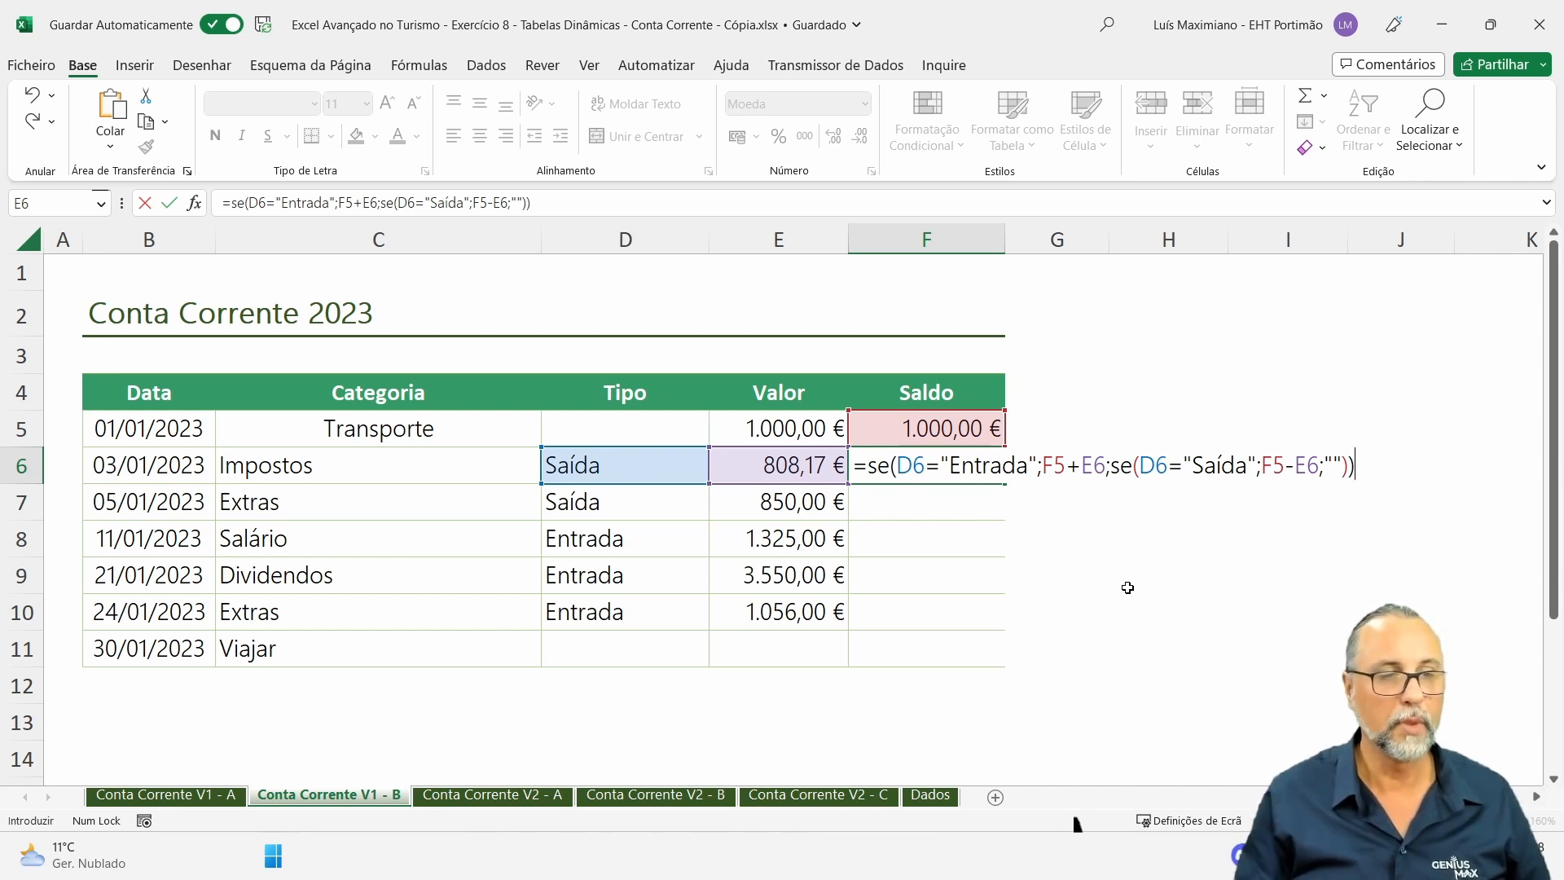
key("Return")
key("Up")
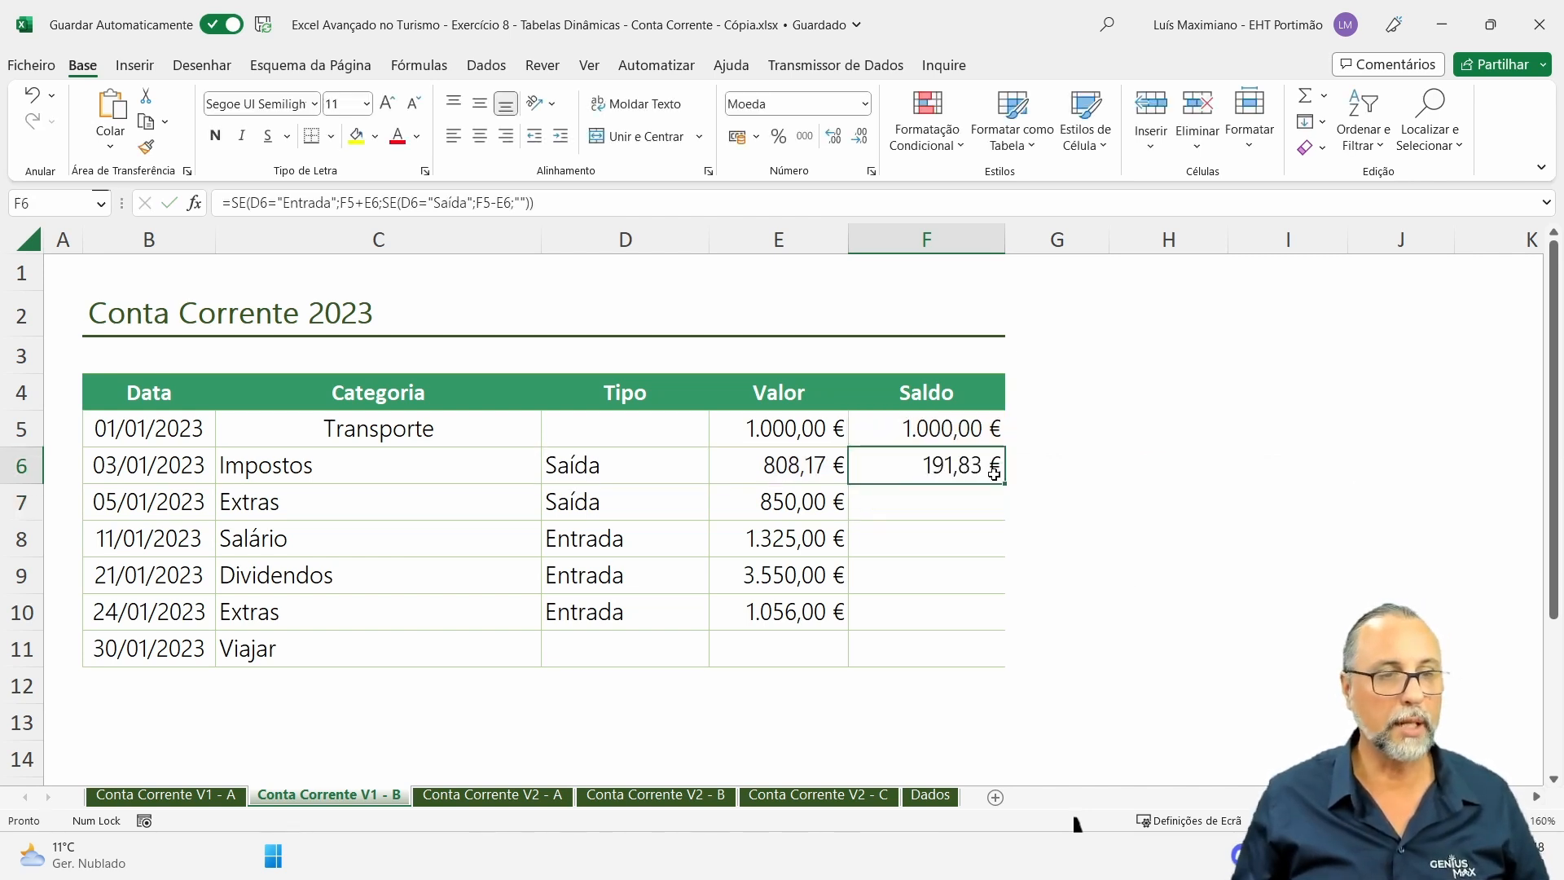
left_click_drag(1007, 727, 1008, 729)
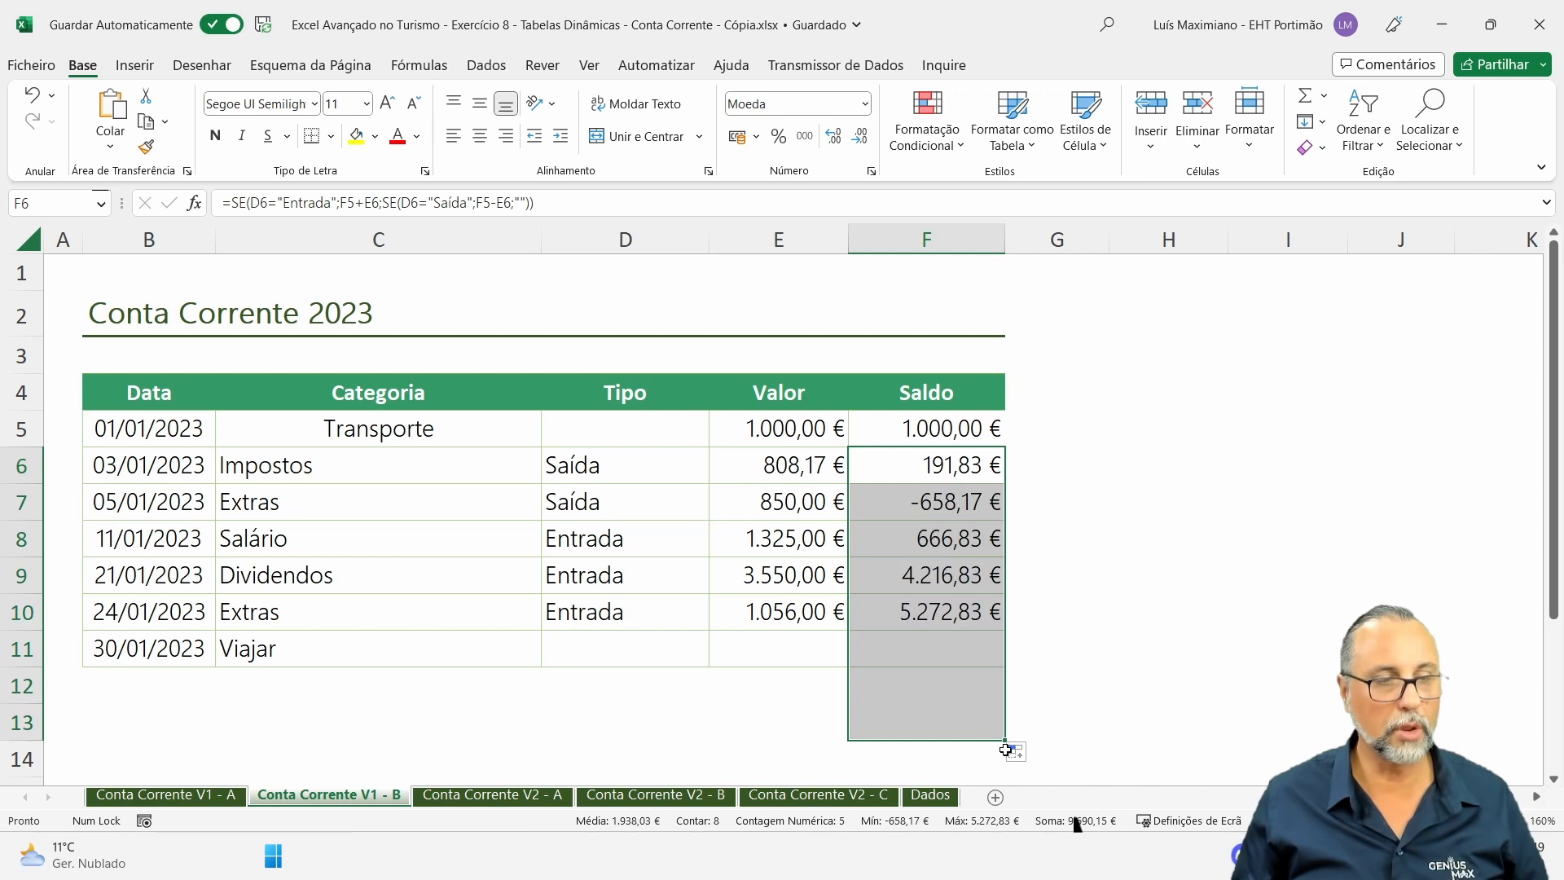
Enter a Valor of 23 for the Viajar row in E11.
left_click(798, 660)
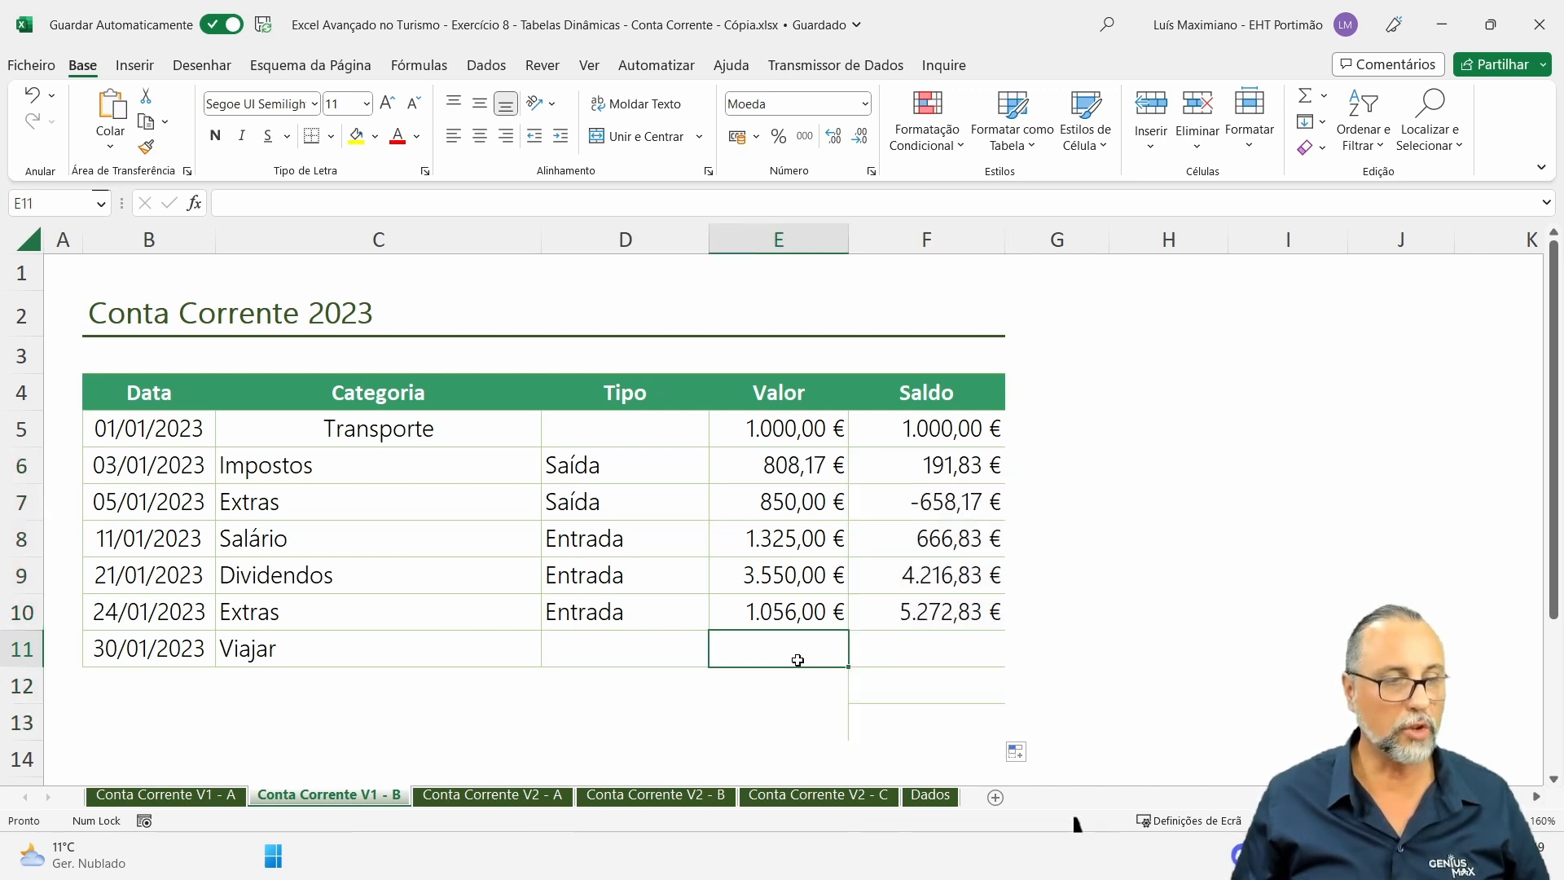
type("23")
key("Return")
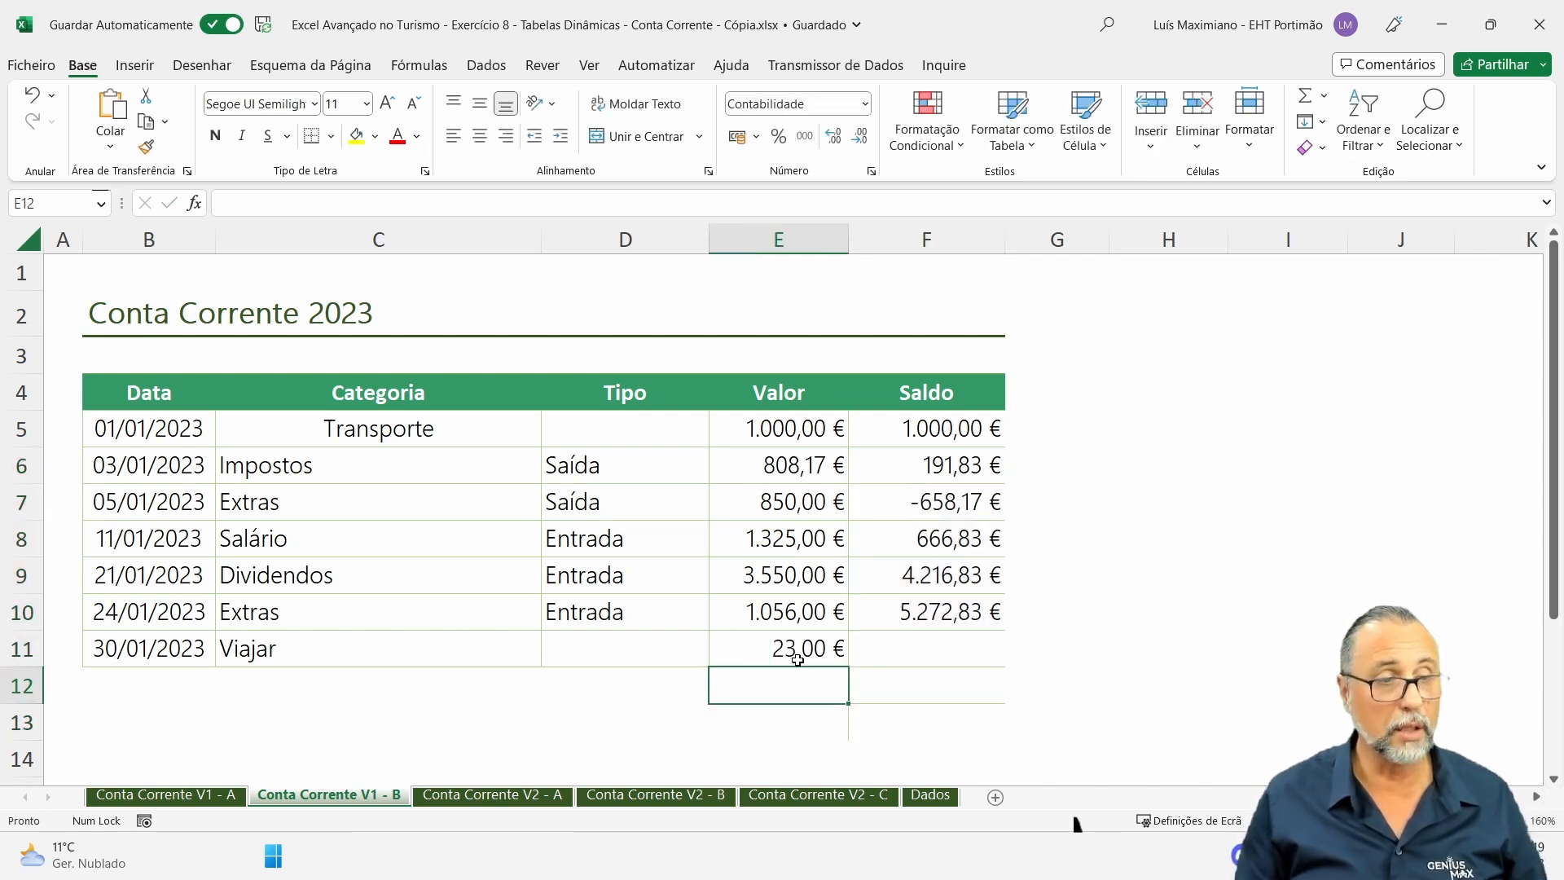
Test the Viajar row's Tipo in D11 with Entrada and with Saída.
key("Up")
key("Left")
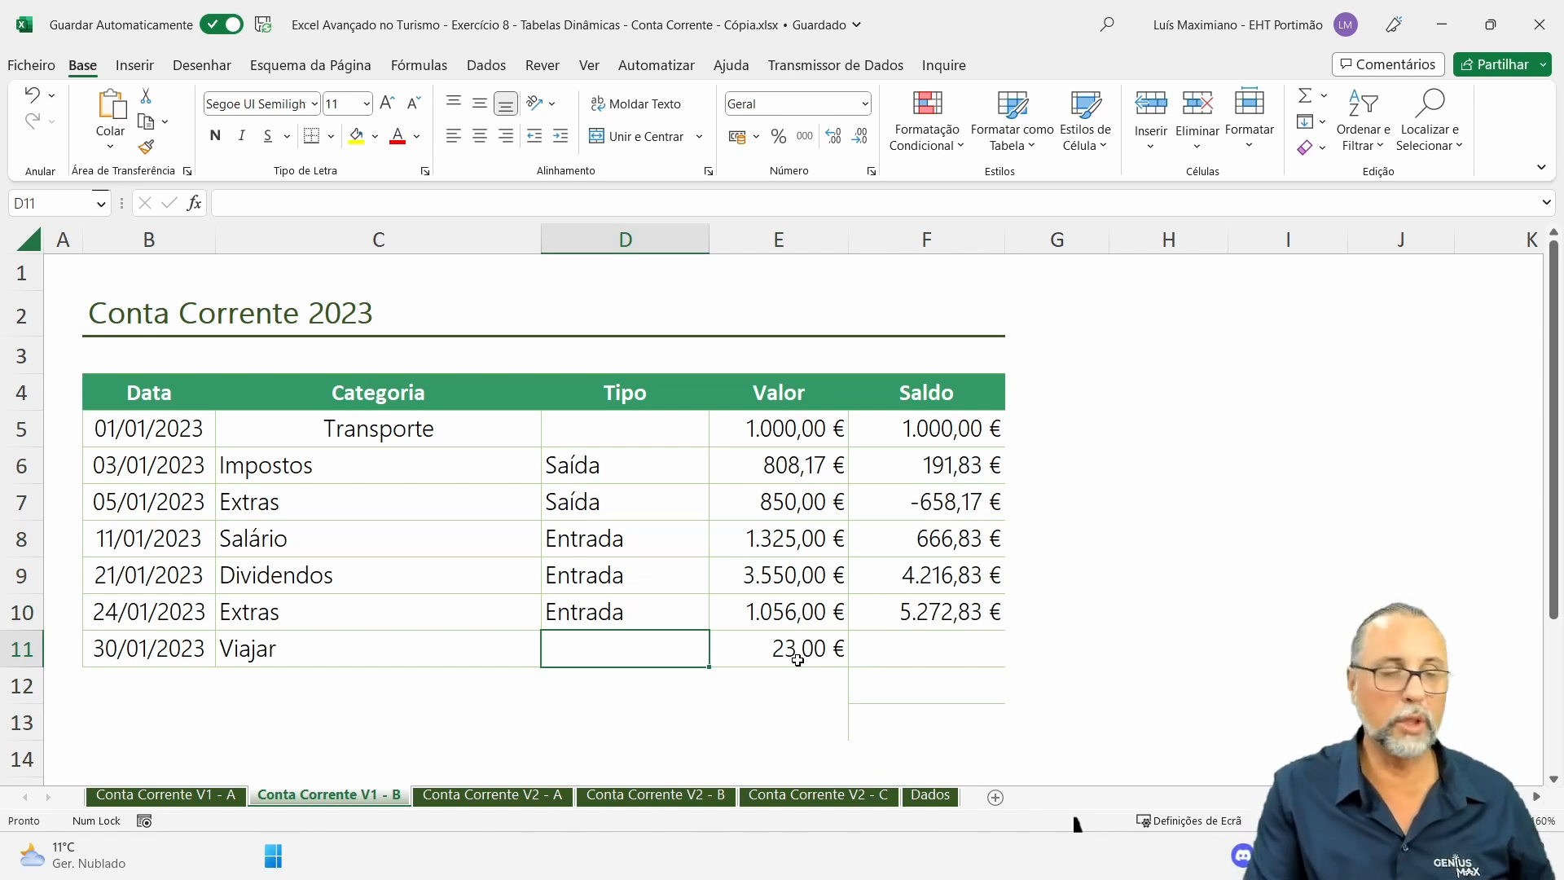
type("Entrada")
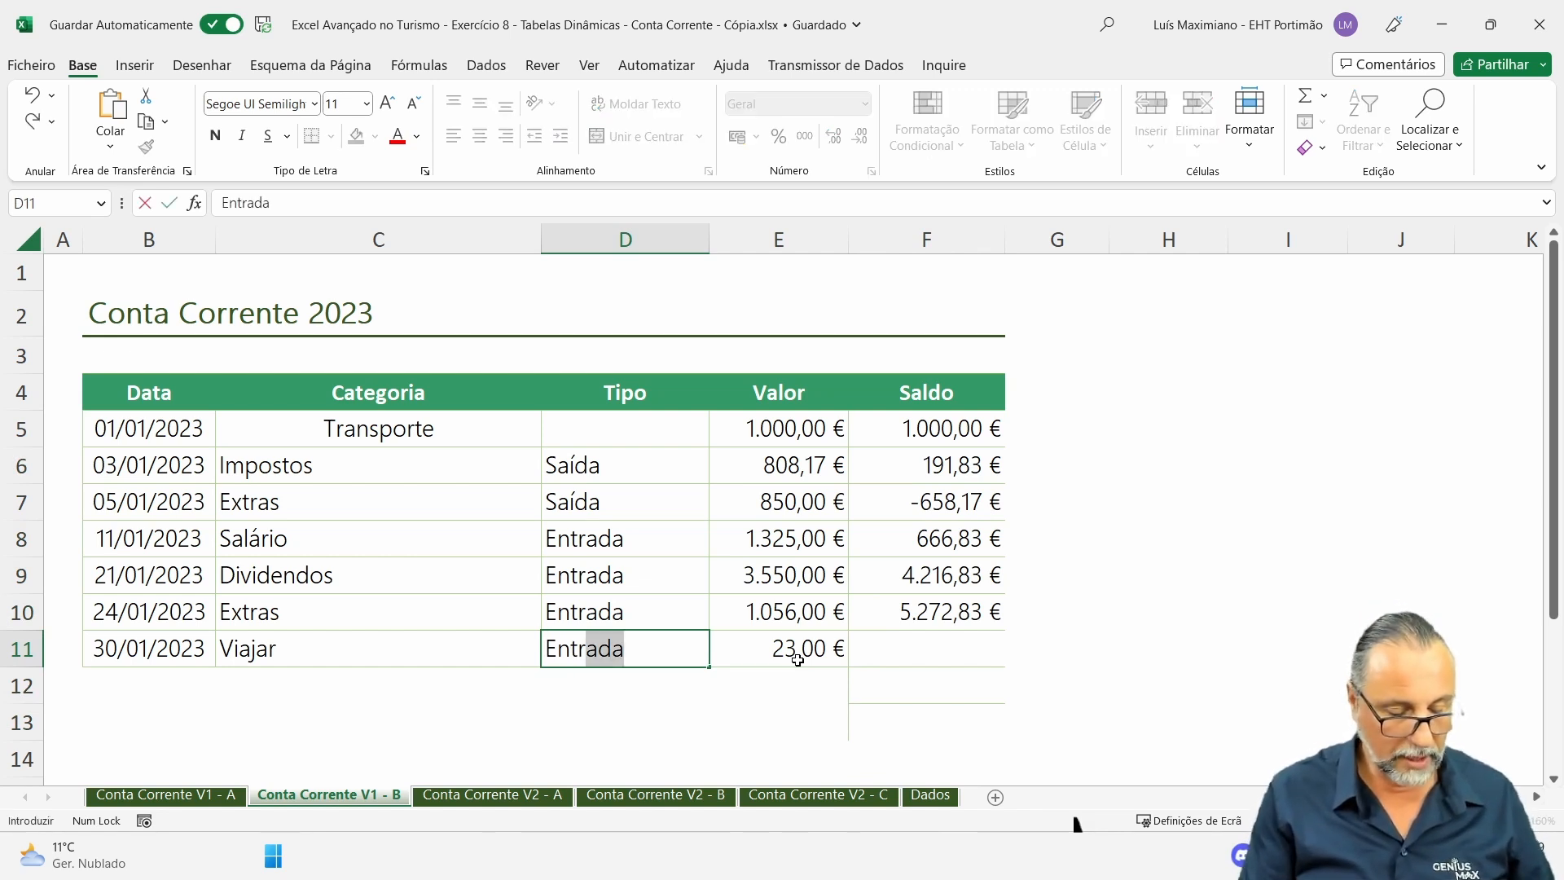
key("Return")
key("Up")
type("Saída")
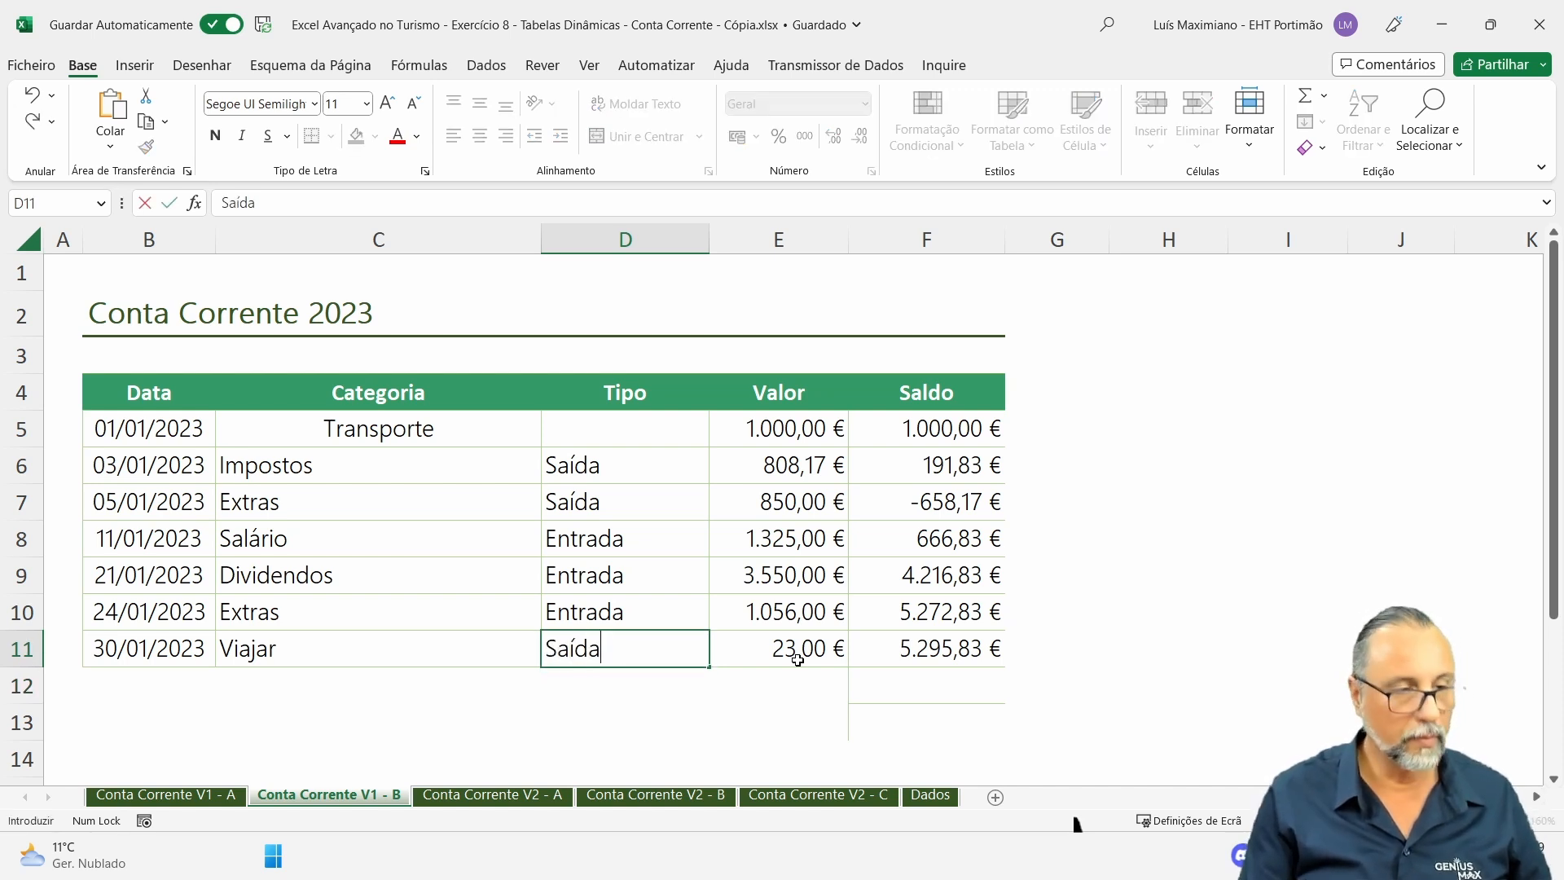
key("Return")
Test D11 with the unaccented spelling Saida, and put Saída back.
key("Up")
type("Saida")
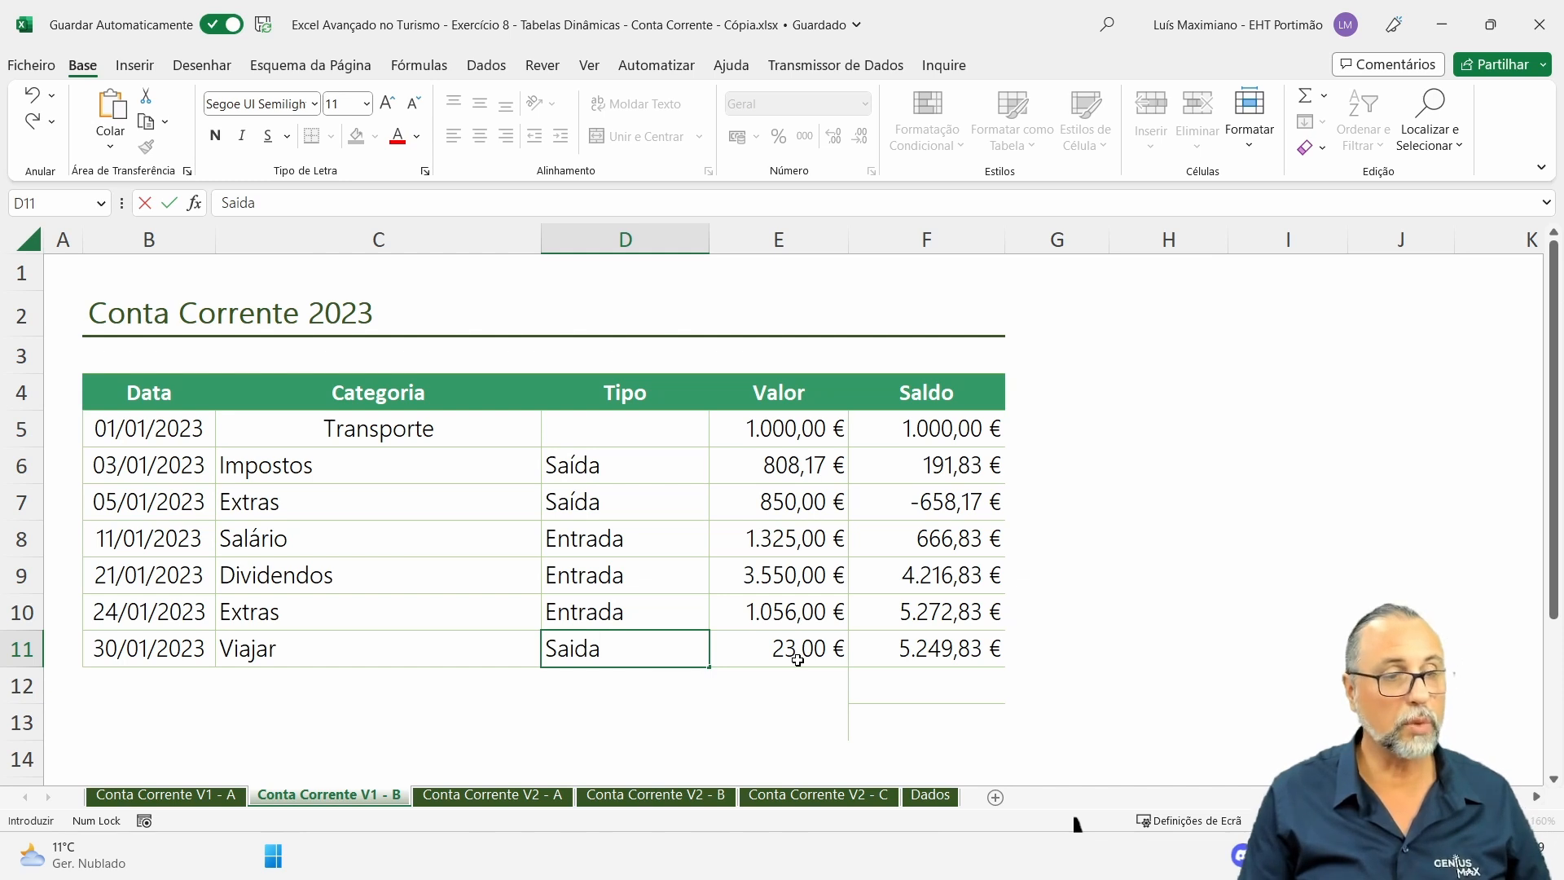
key("Return")
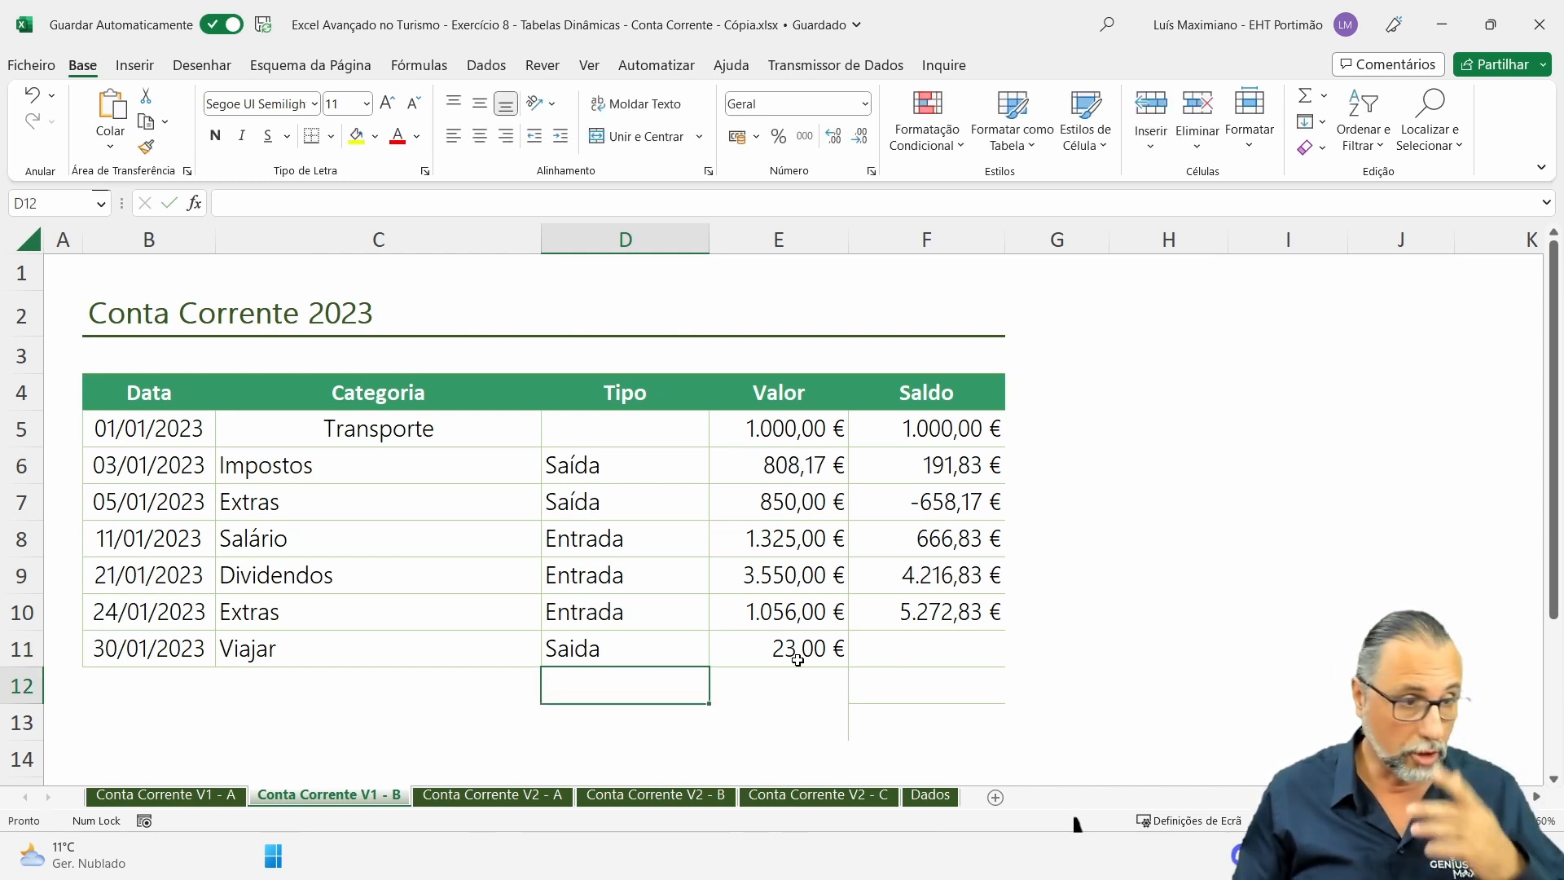
key("Up")
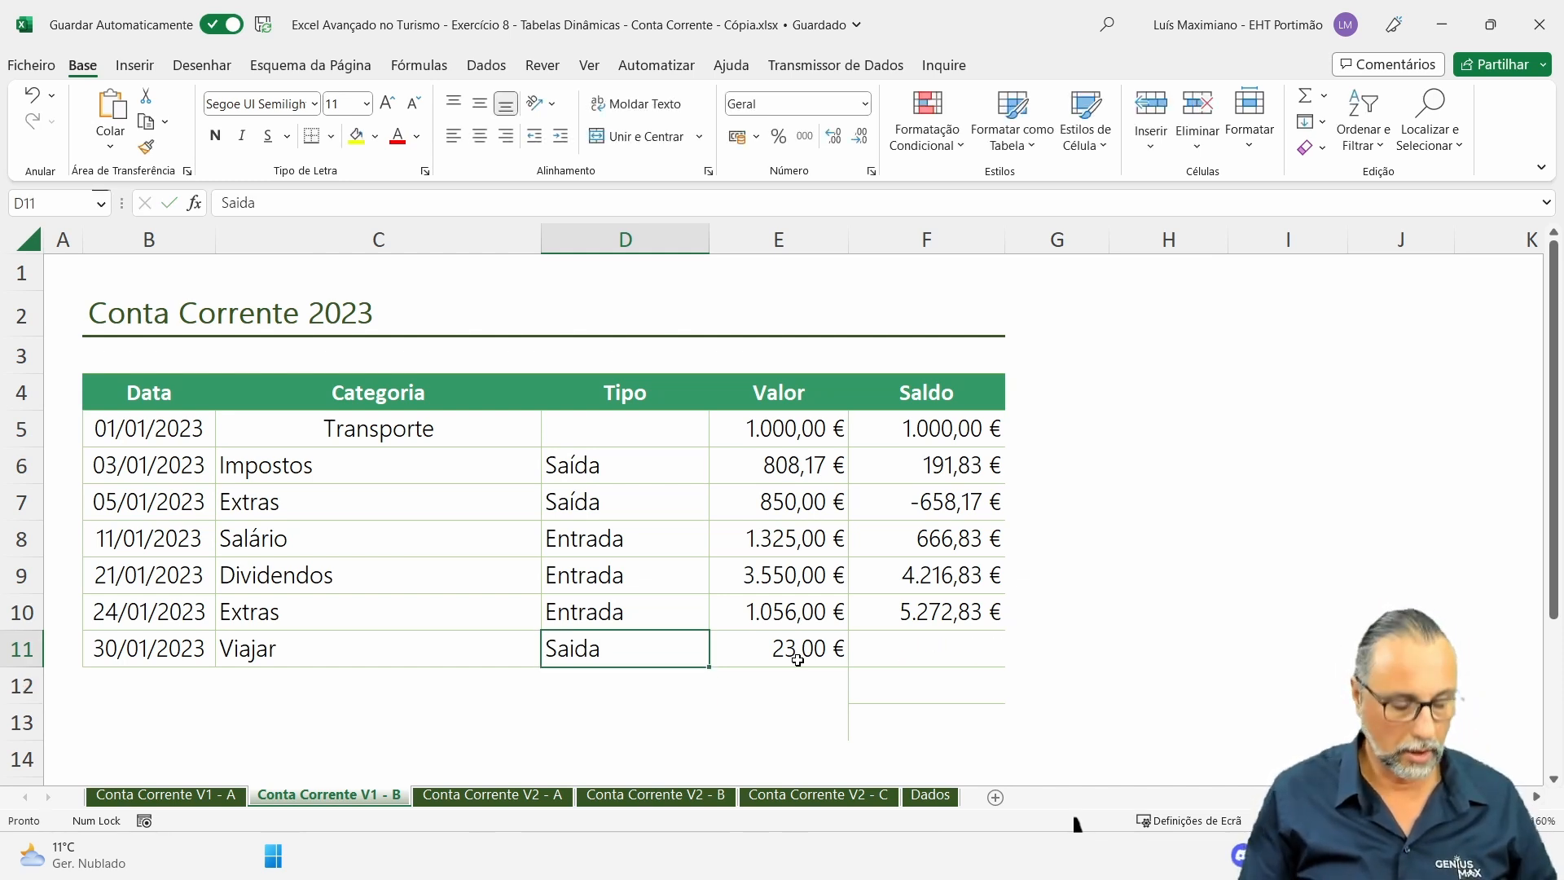
type("S")
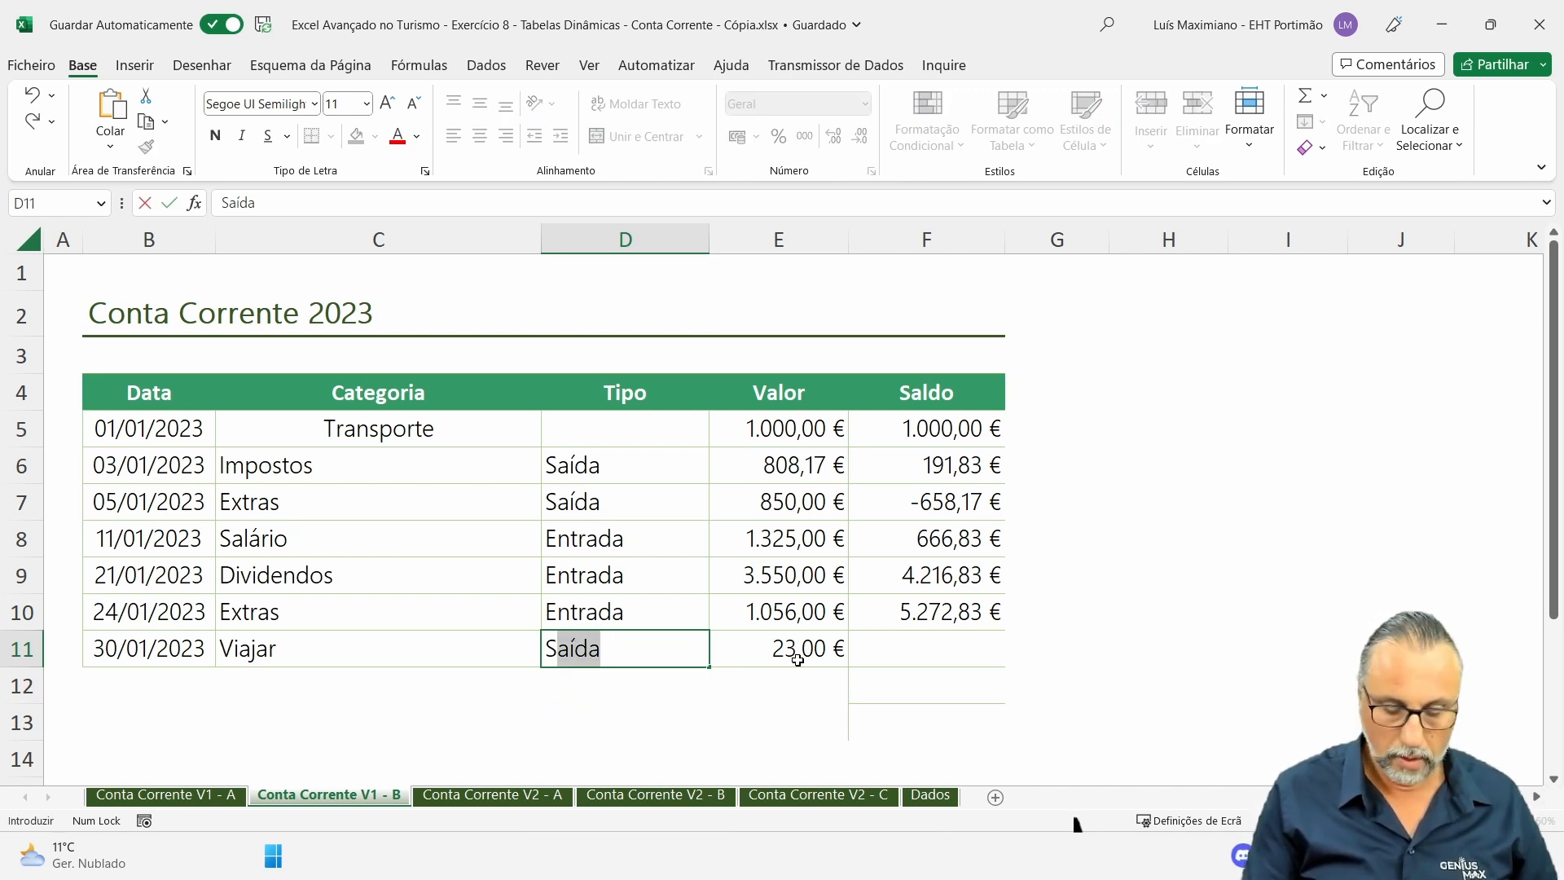
key("Return")
Test D11 with lowercase saída and with the unaccented lowercase saida.
key("Up")
type("saída")
key("Return")
key("Up")
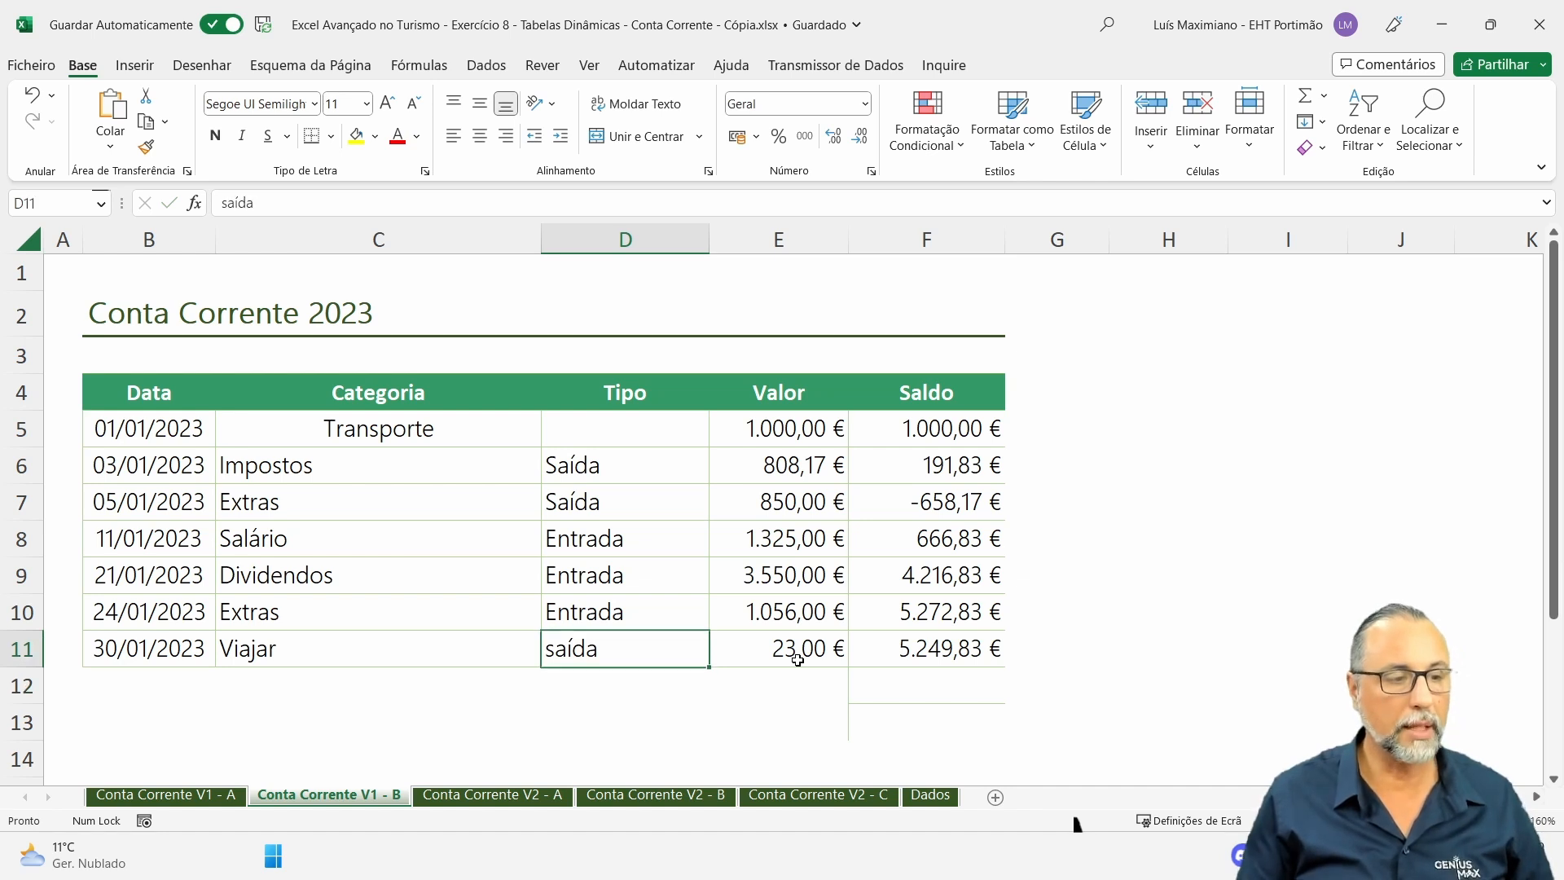
key("F2")
key("BackSpace")
key("BackSpace")
key("BackSpace")
type("ida")
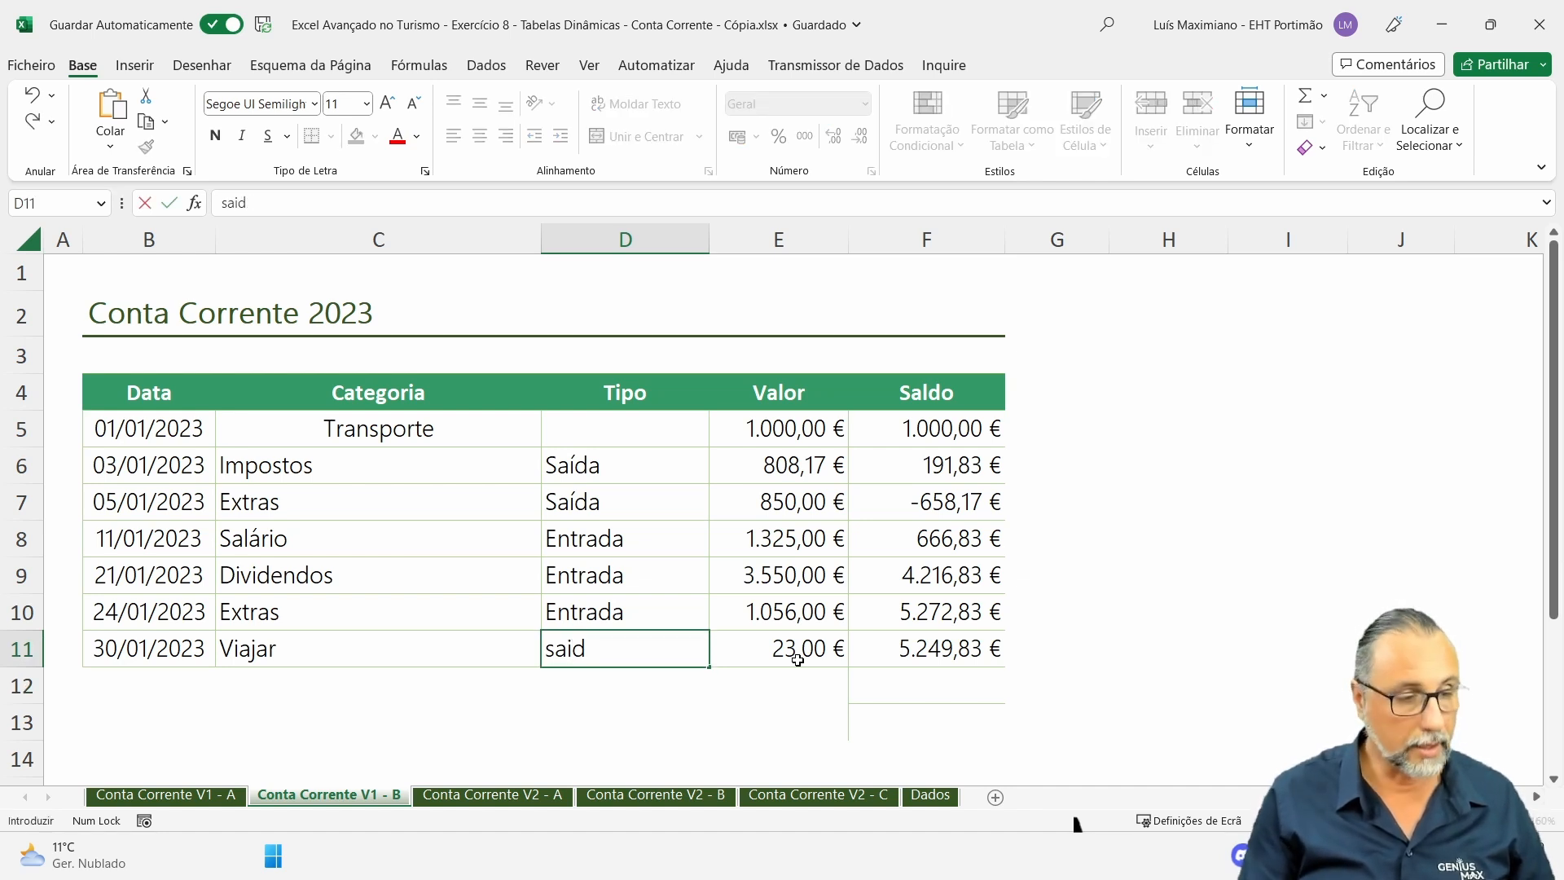
key("Return")
Set the Tipo of the Viajar row in D11 to Saída.
key("Up")
type("Saída")
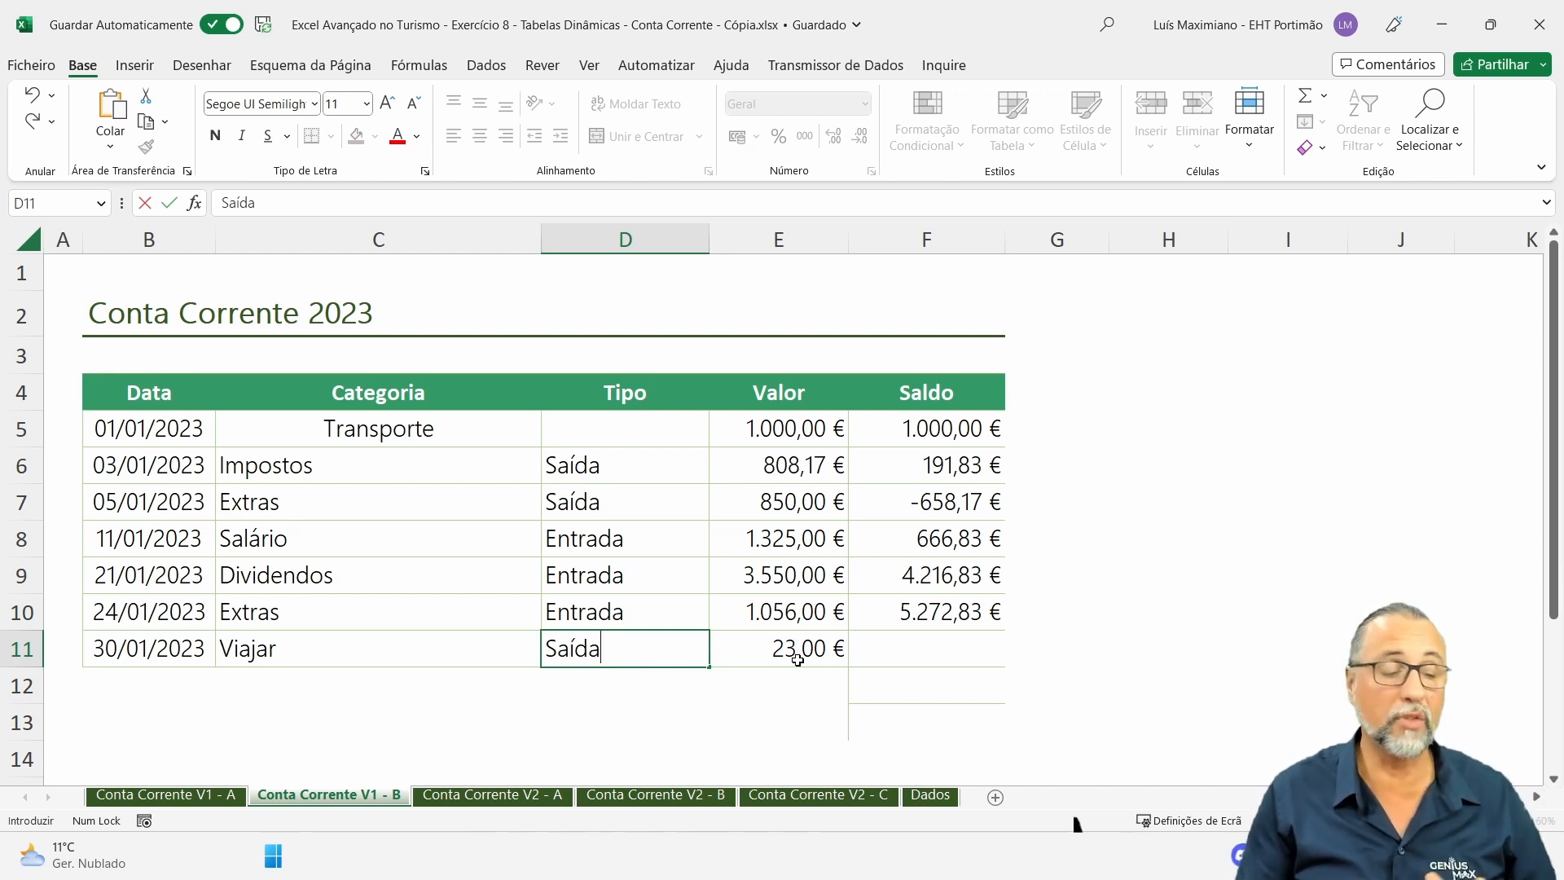
key("Return")
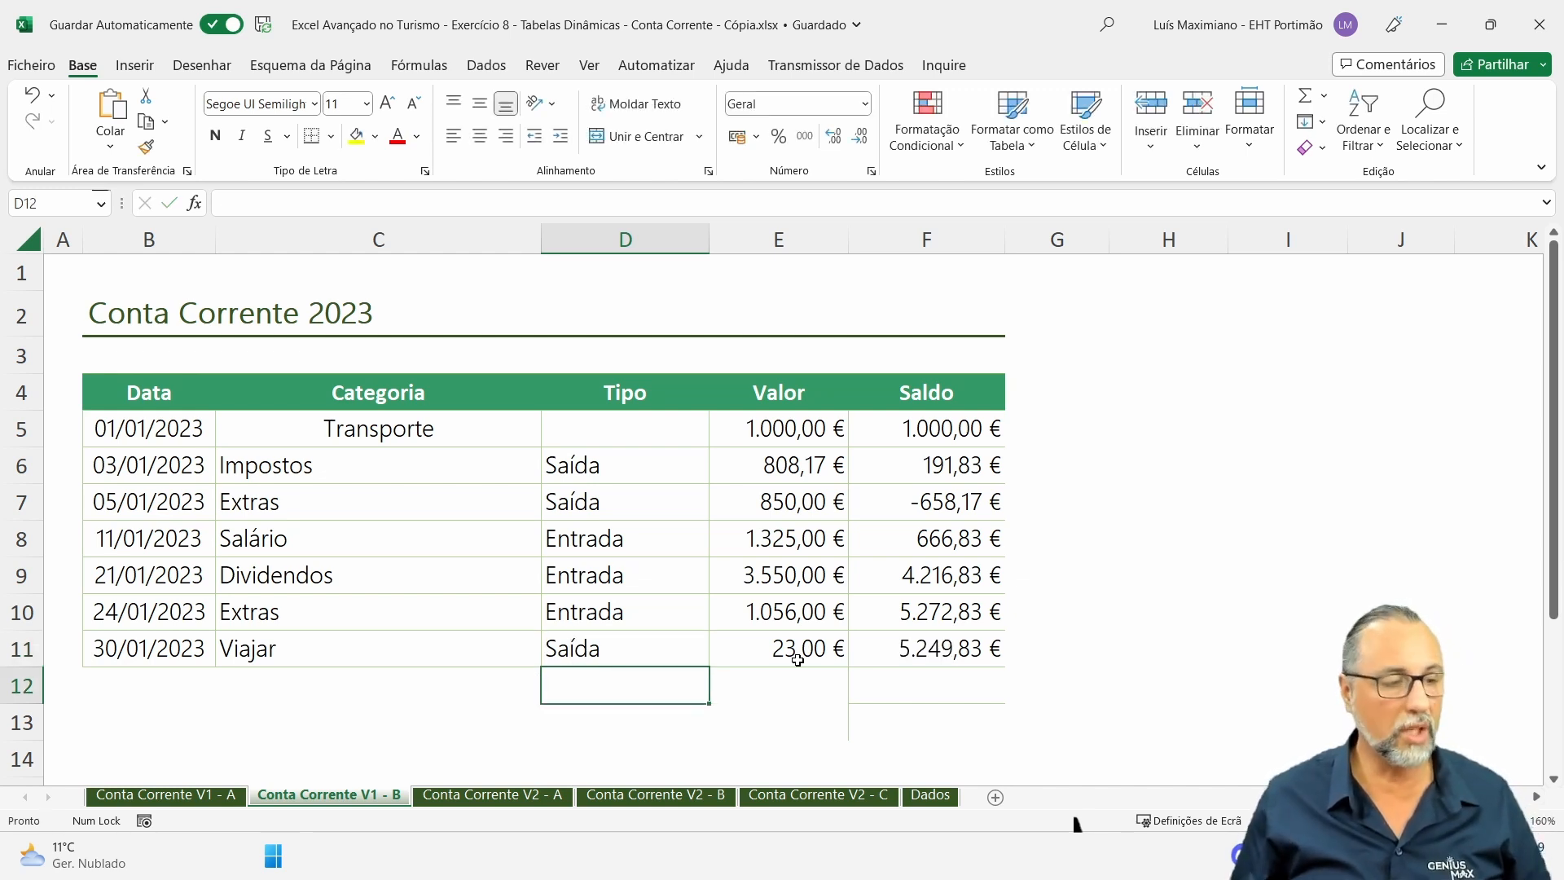
Copy the text of the Saldo formula in F6 and paste it into G6 beside the table.
left_click(972, 466)
left_click_drag(536, 203, 196, 204)
key("ctrl+c")
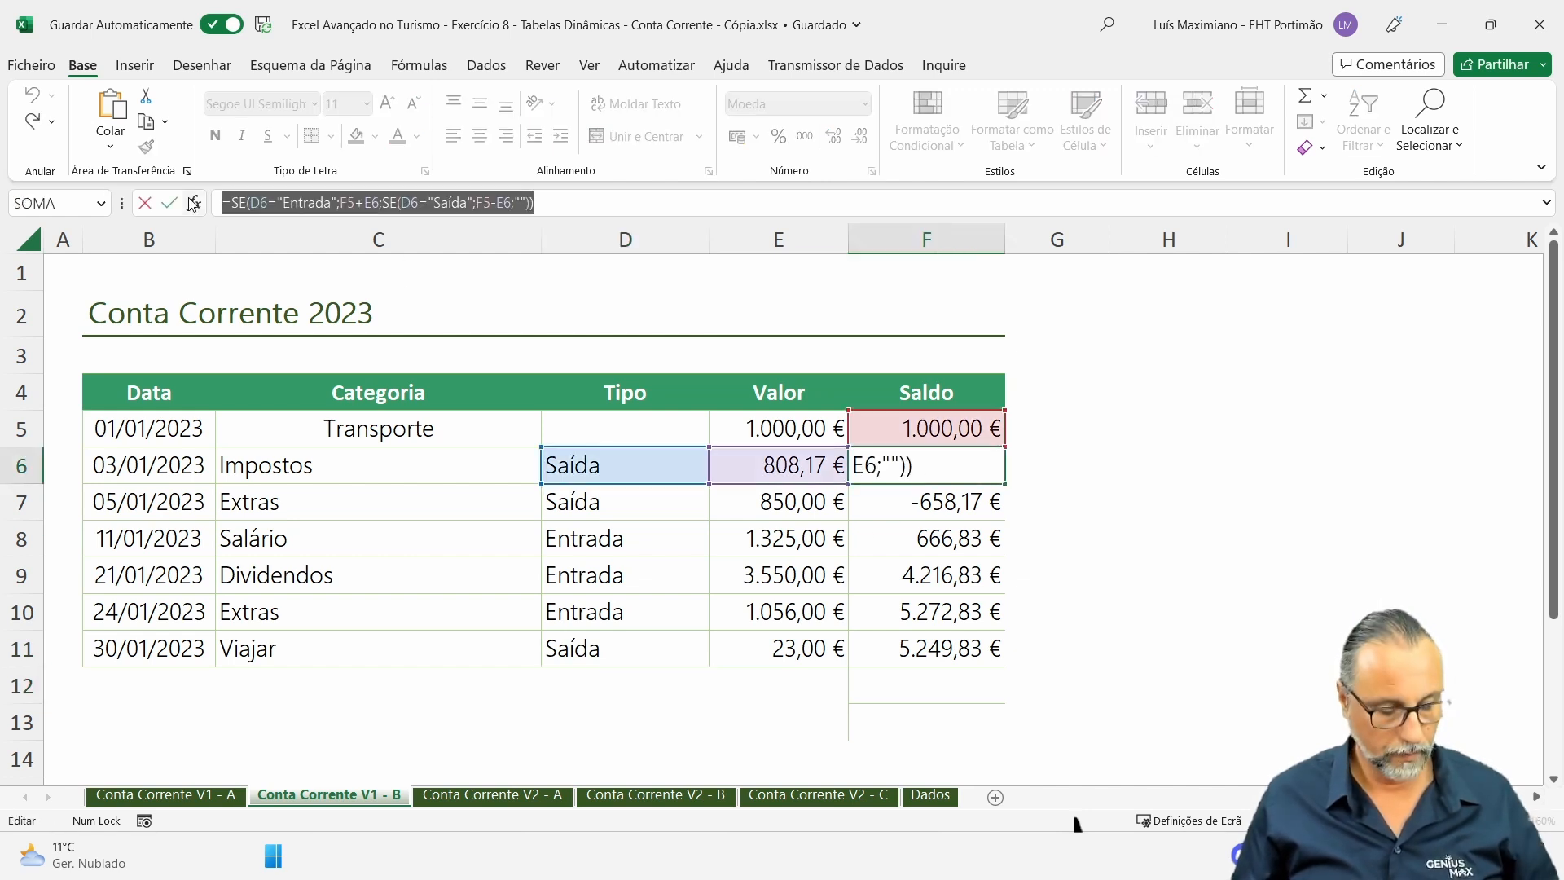
key("Escape")
left_click(1093, 464)
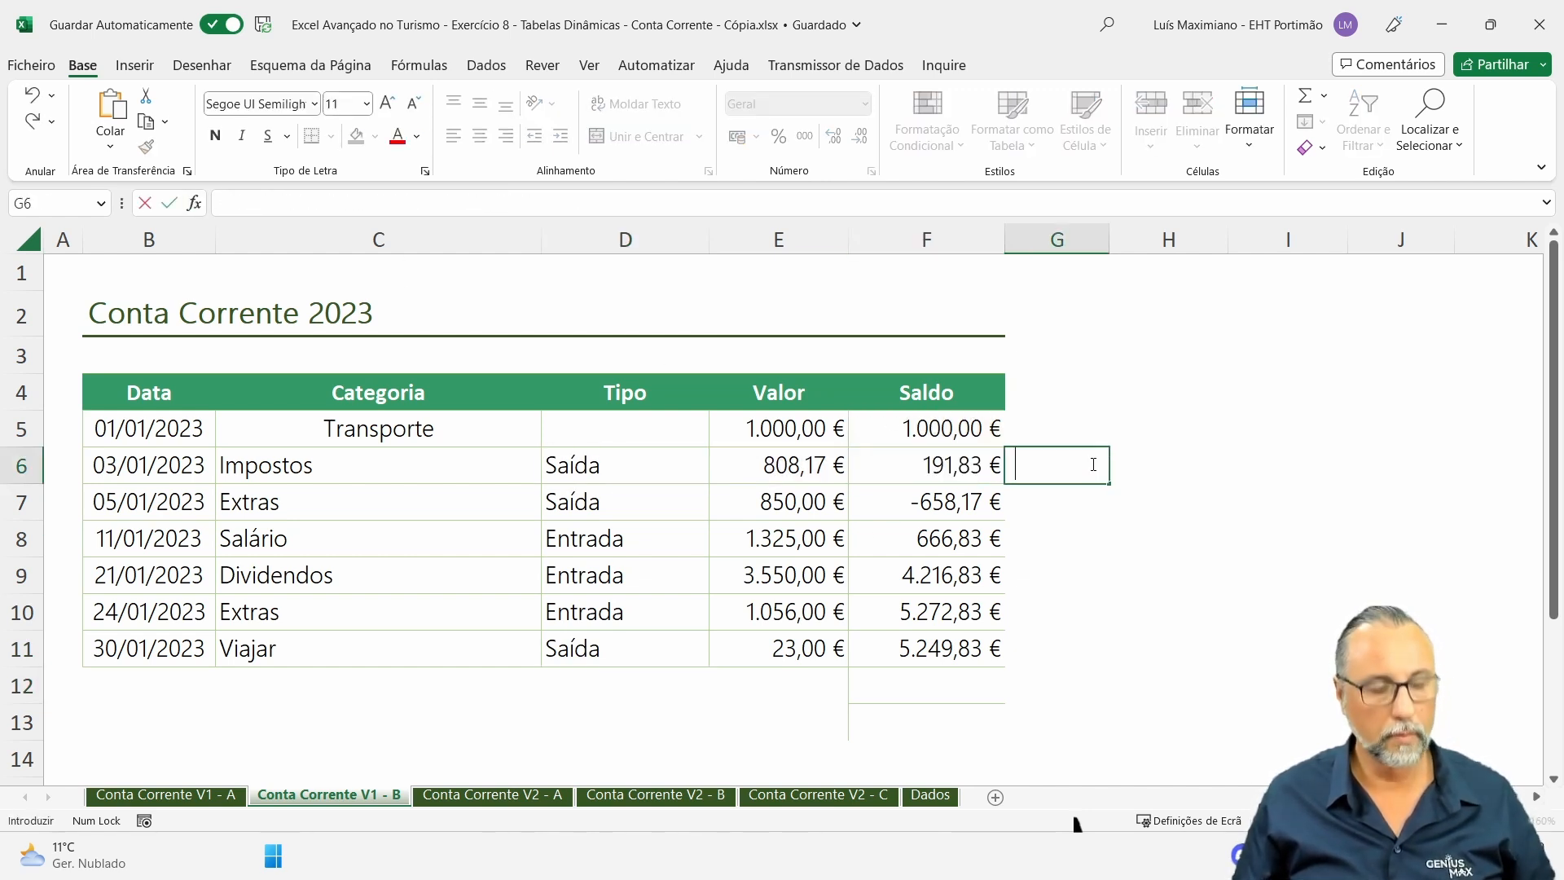
key("ctrl+v")
key("Return")
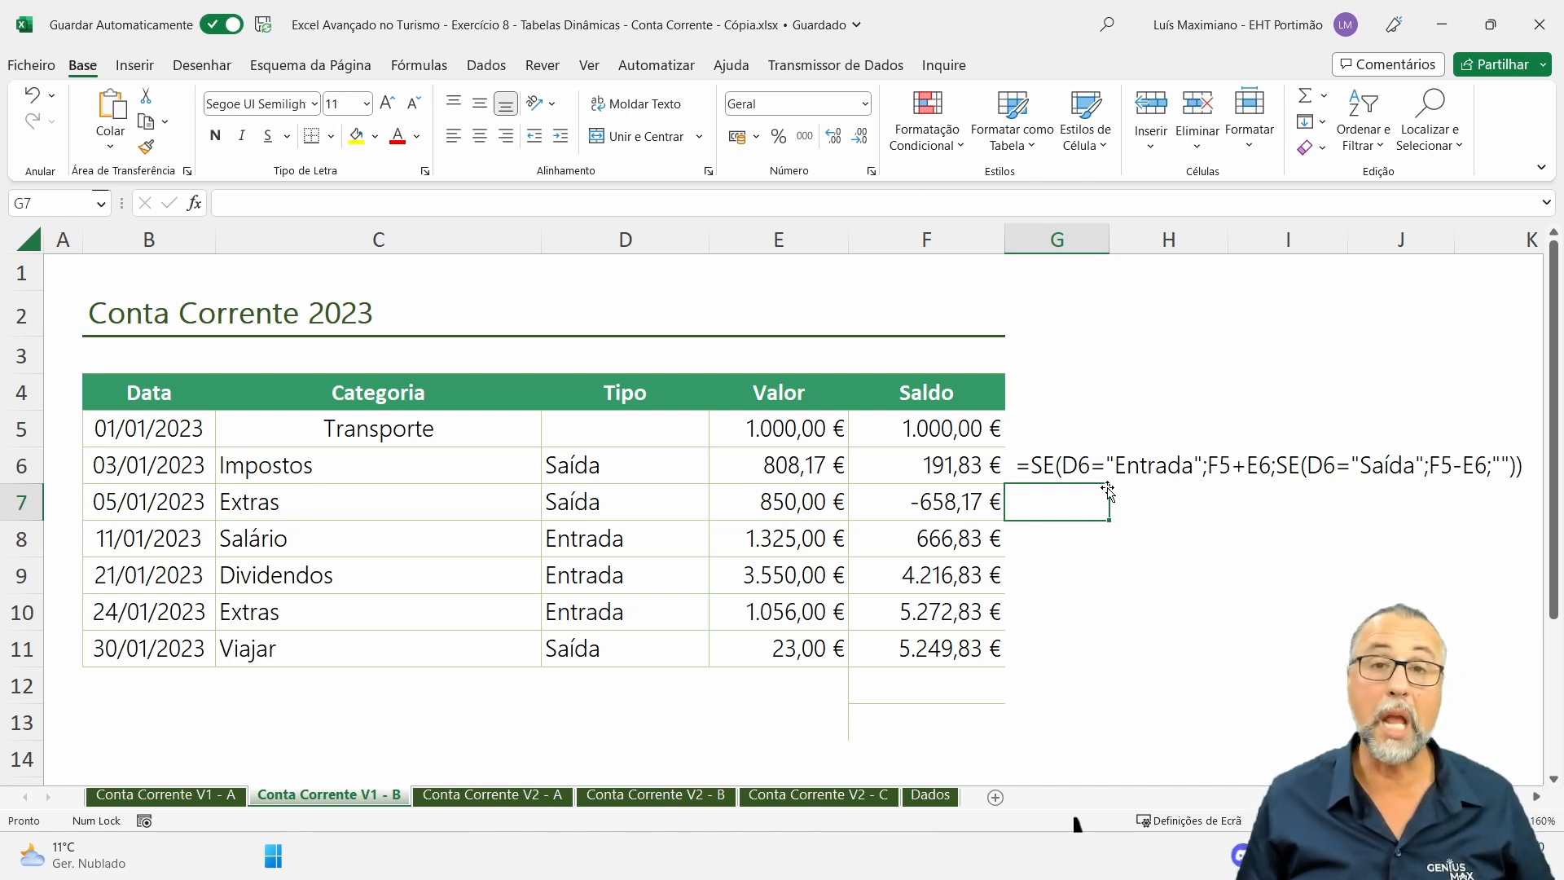
Open the Conta Corrente V2 - A sheet, review its Débito and Crédito columns, and set the opening Saldo in F5 to =E5.
left_click(525, 803)
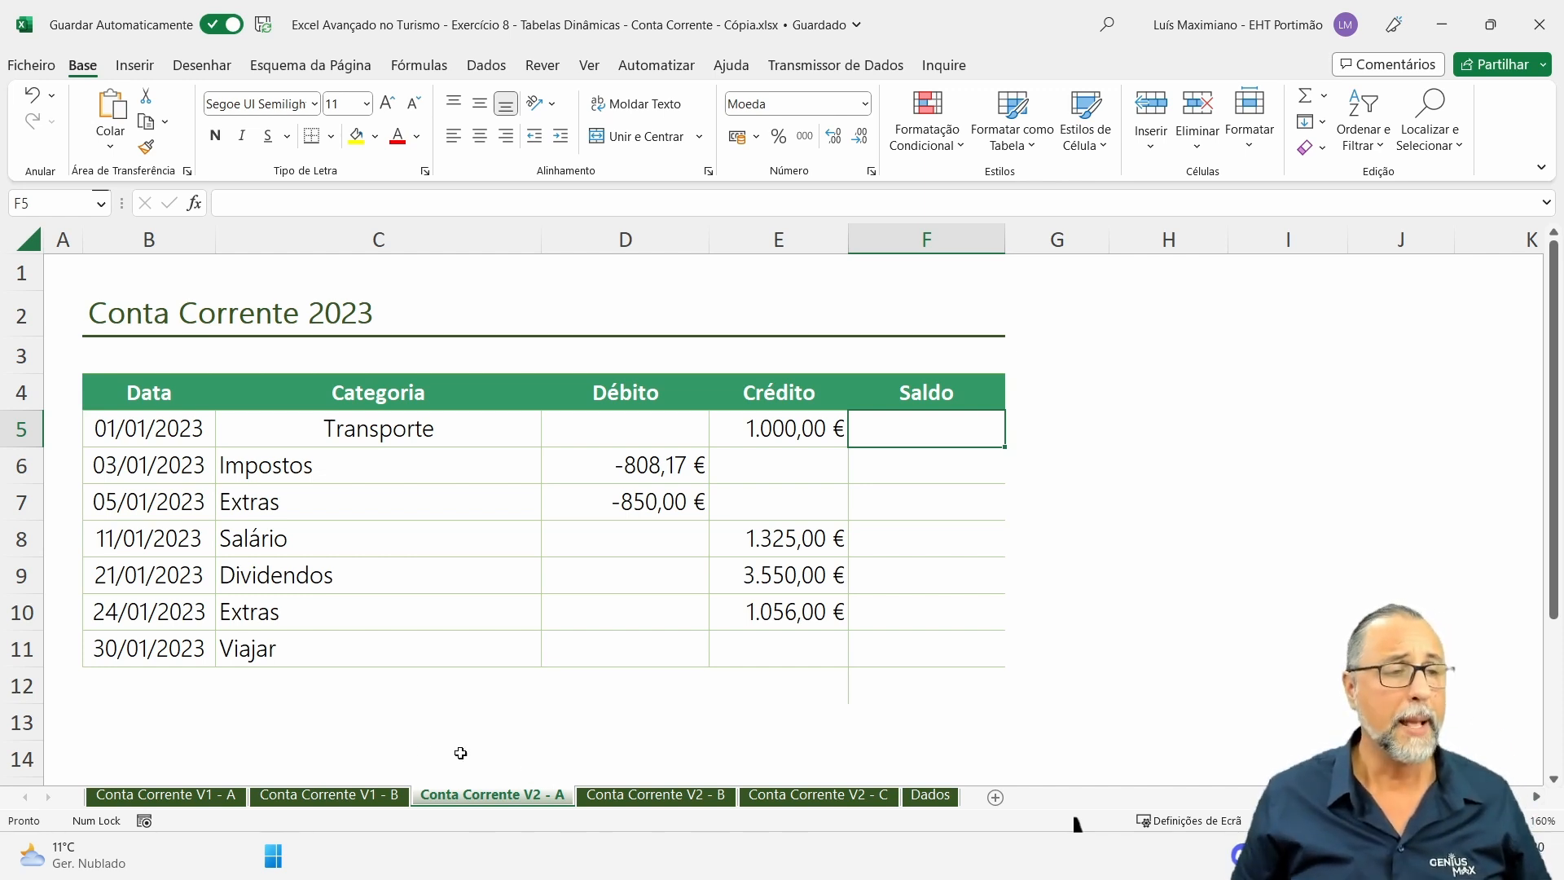
left_click_drag(627, 400, 617, 640)
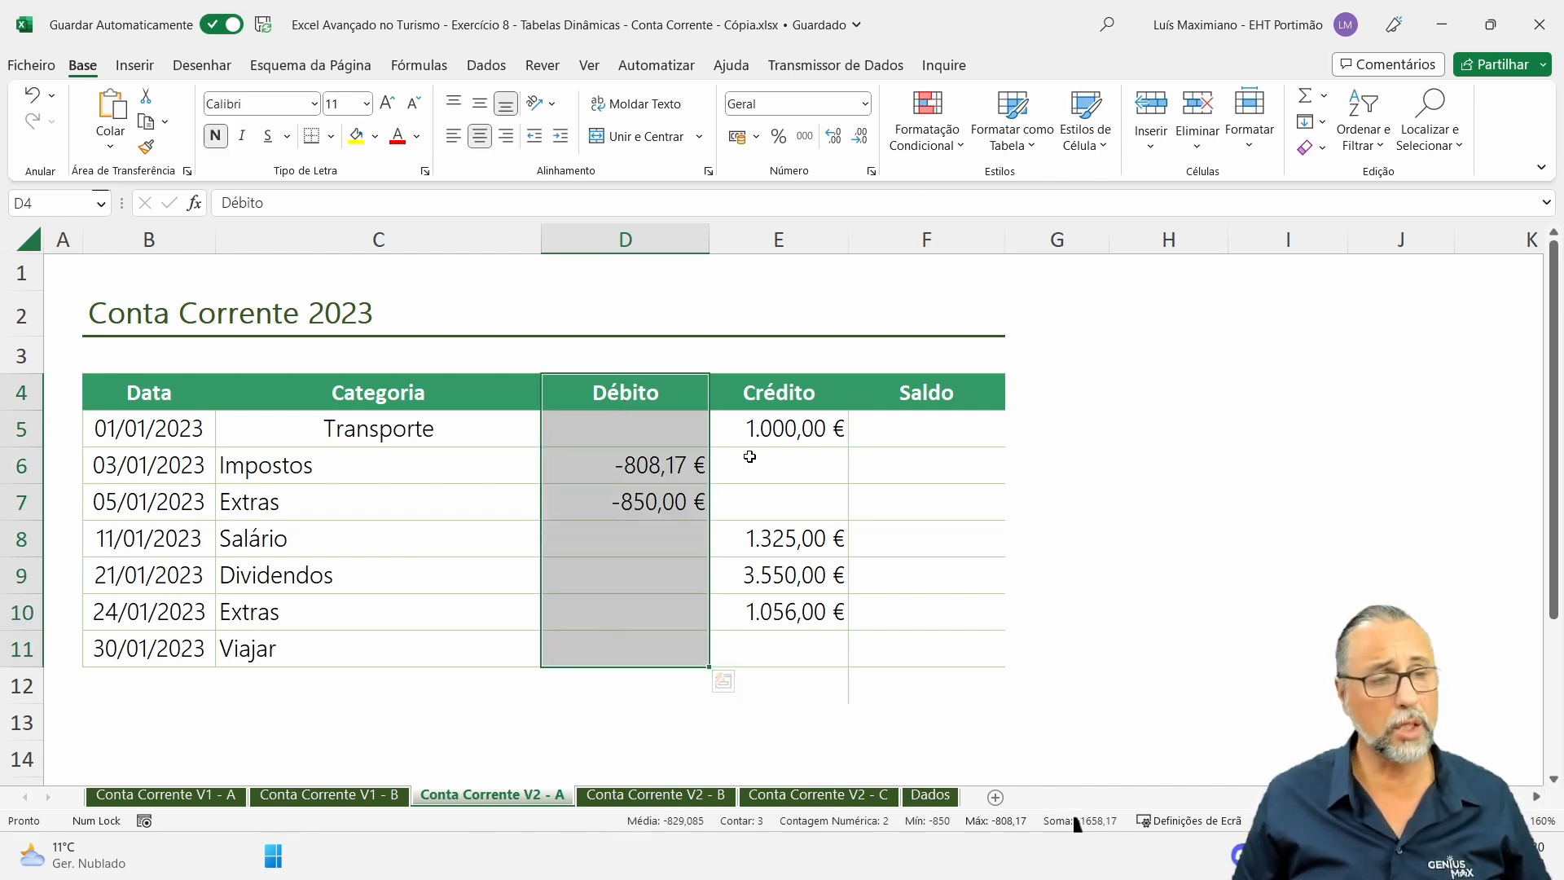
left_click_drag(774, 403, 779, 642)
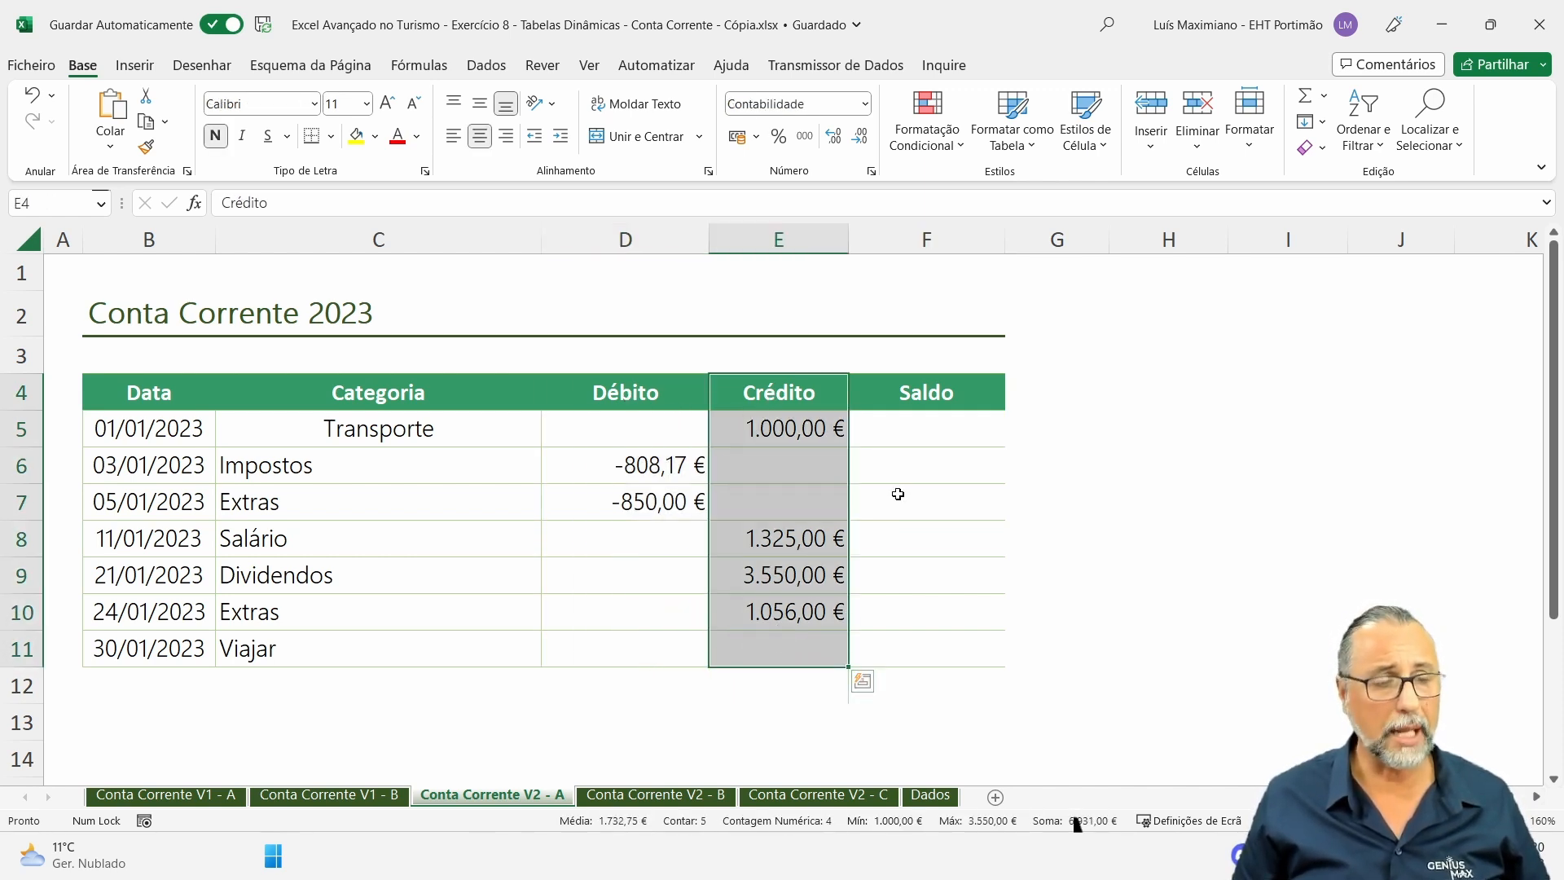
left_click(650, 466)
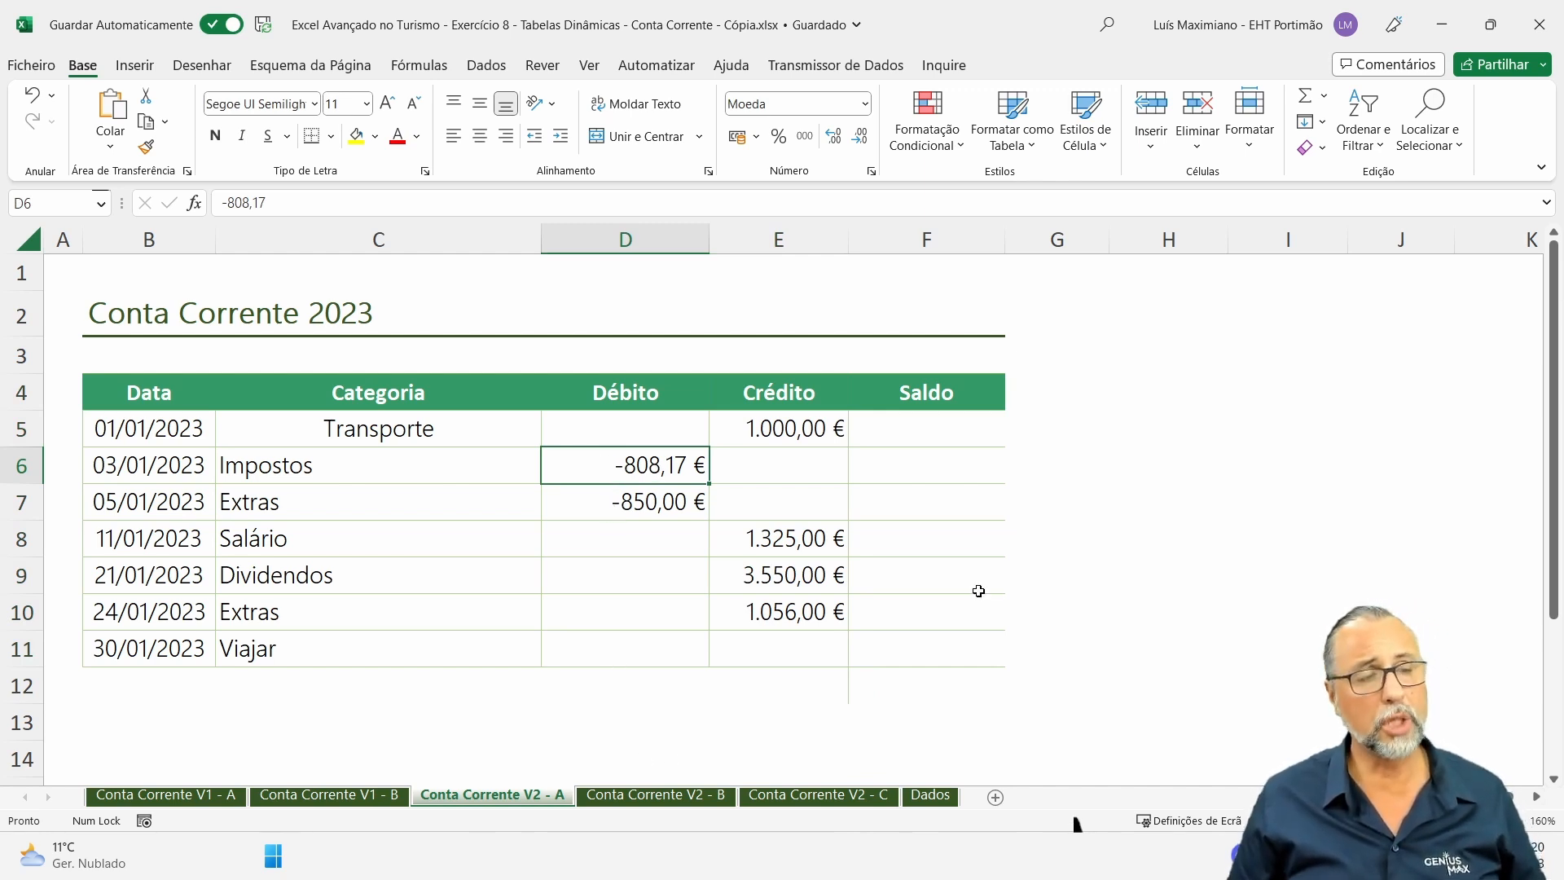
left_click(940, 430)
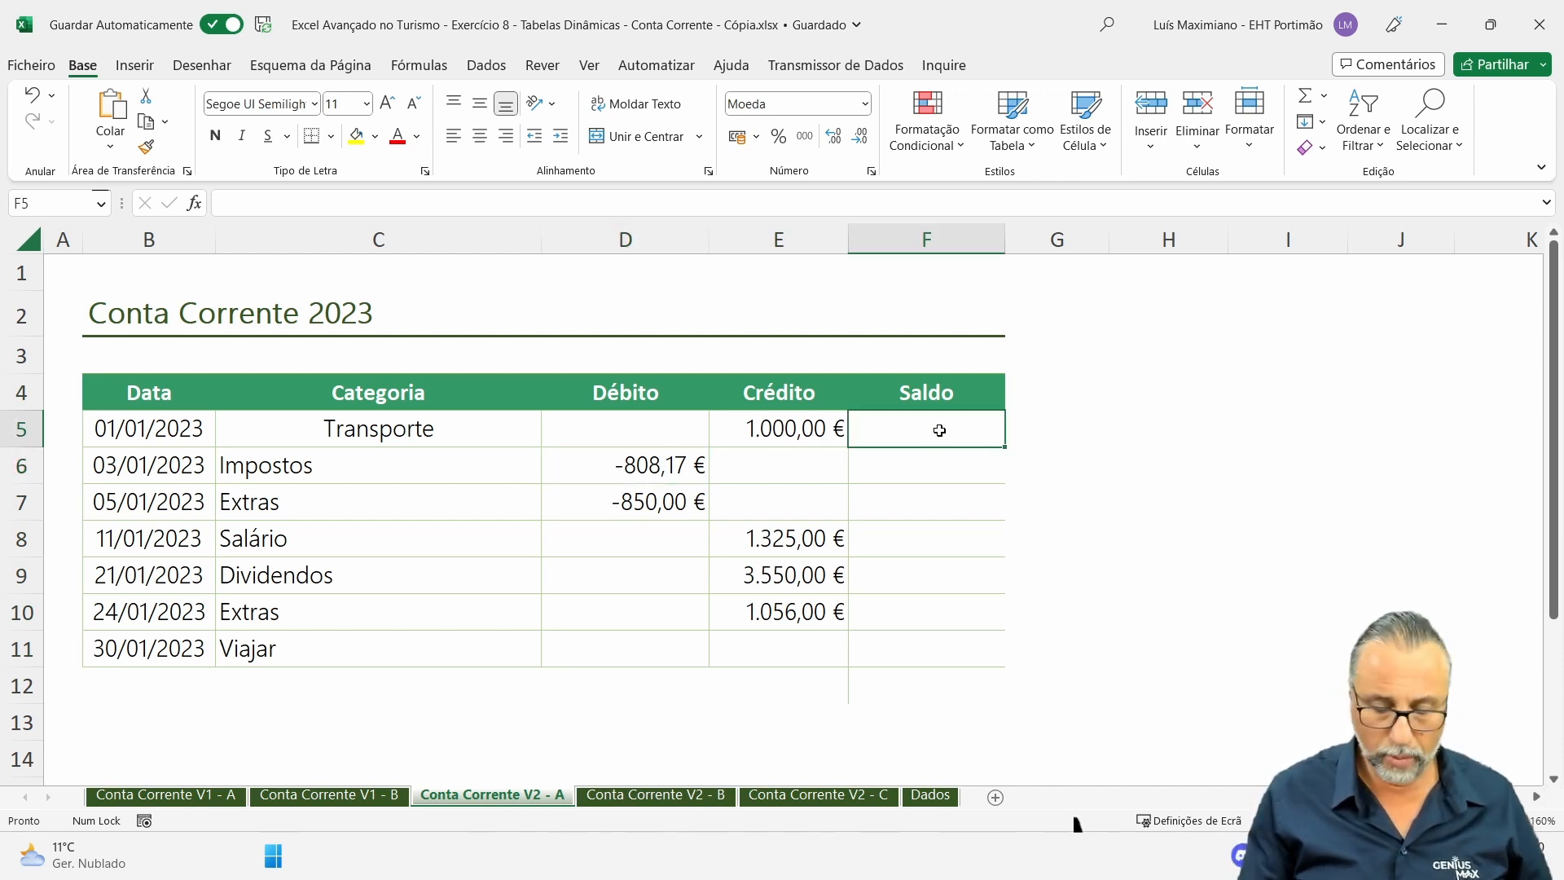
type("=")
left_click(787, 431)
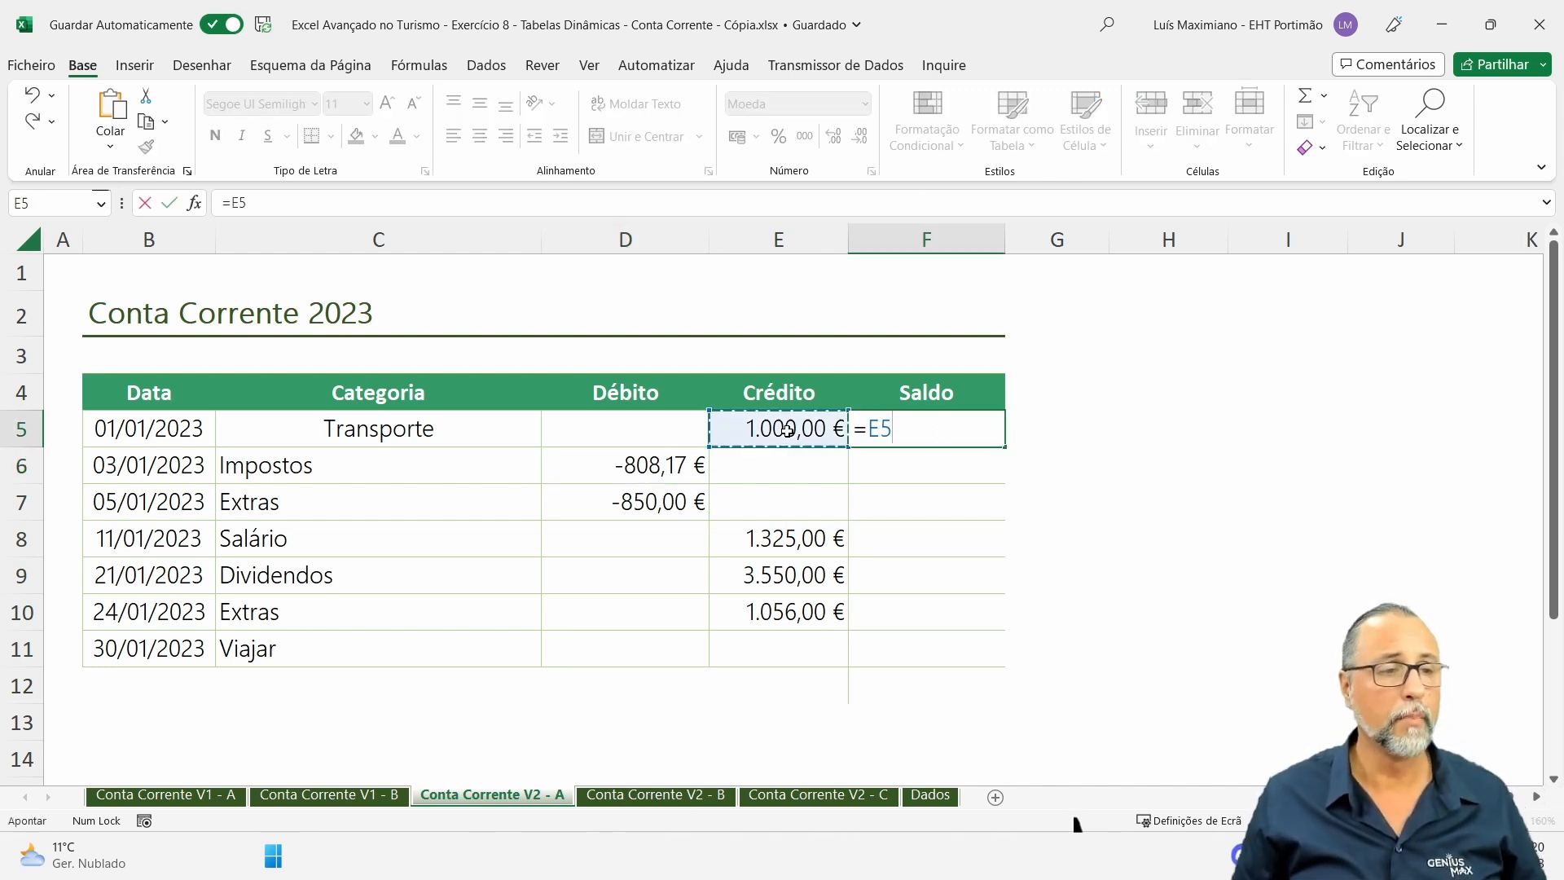
key("Return")
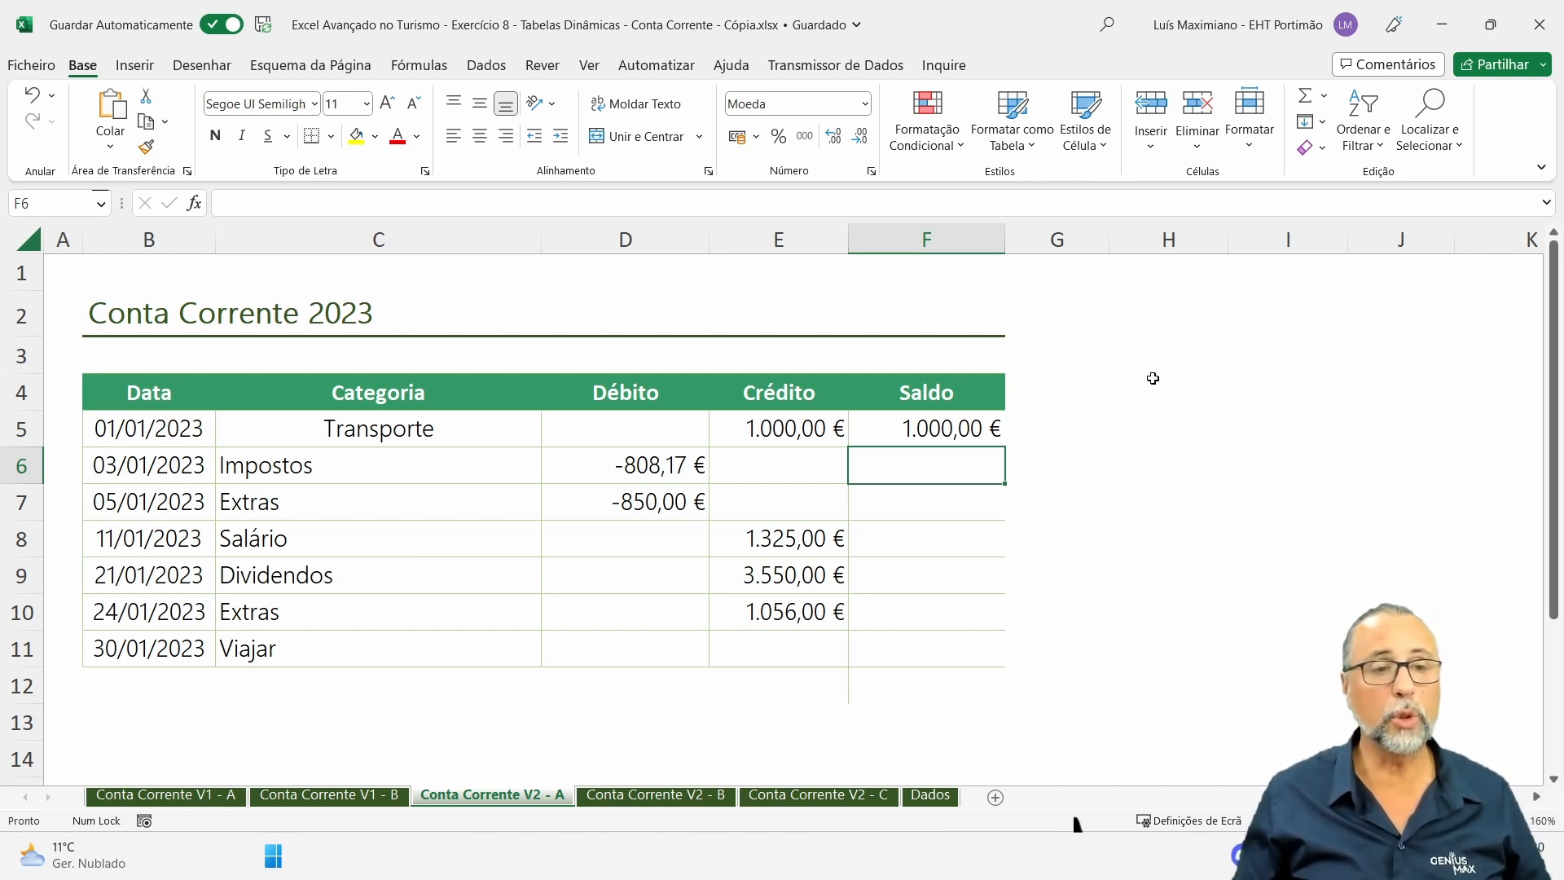
Note the logical function names e in H5 and ou in I5.
left_click(1154, 443)
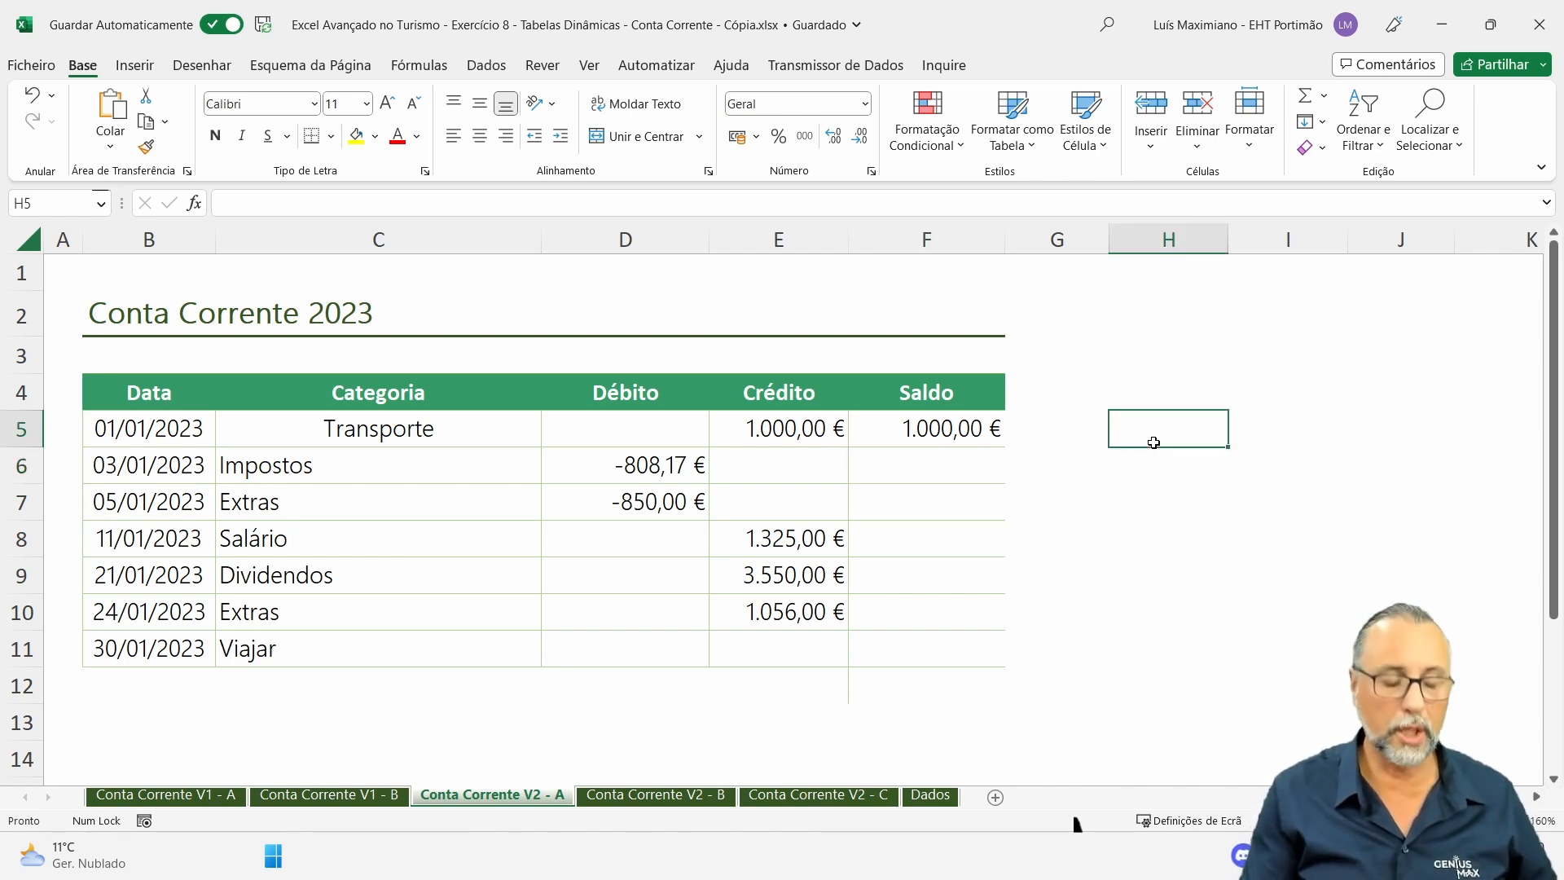
type("e")
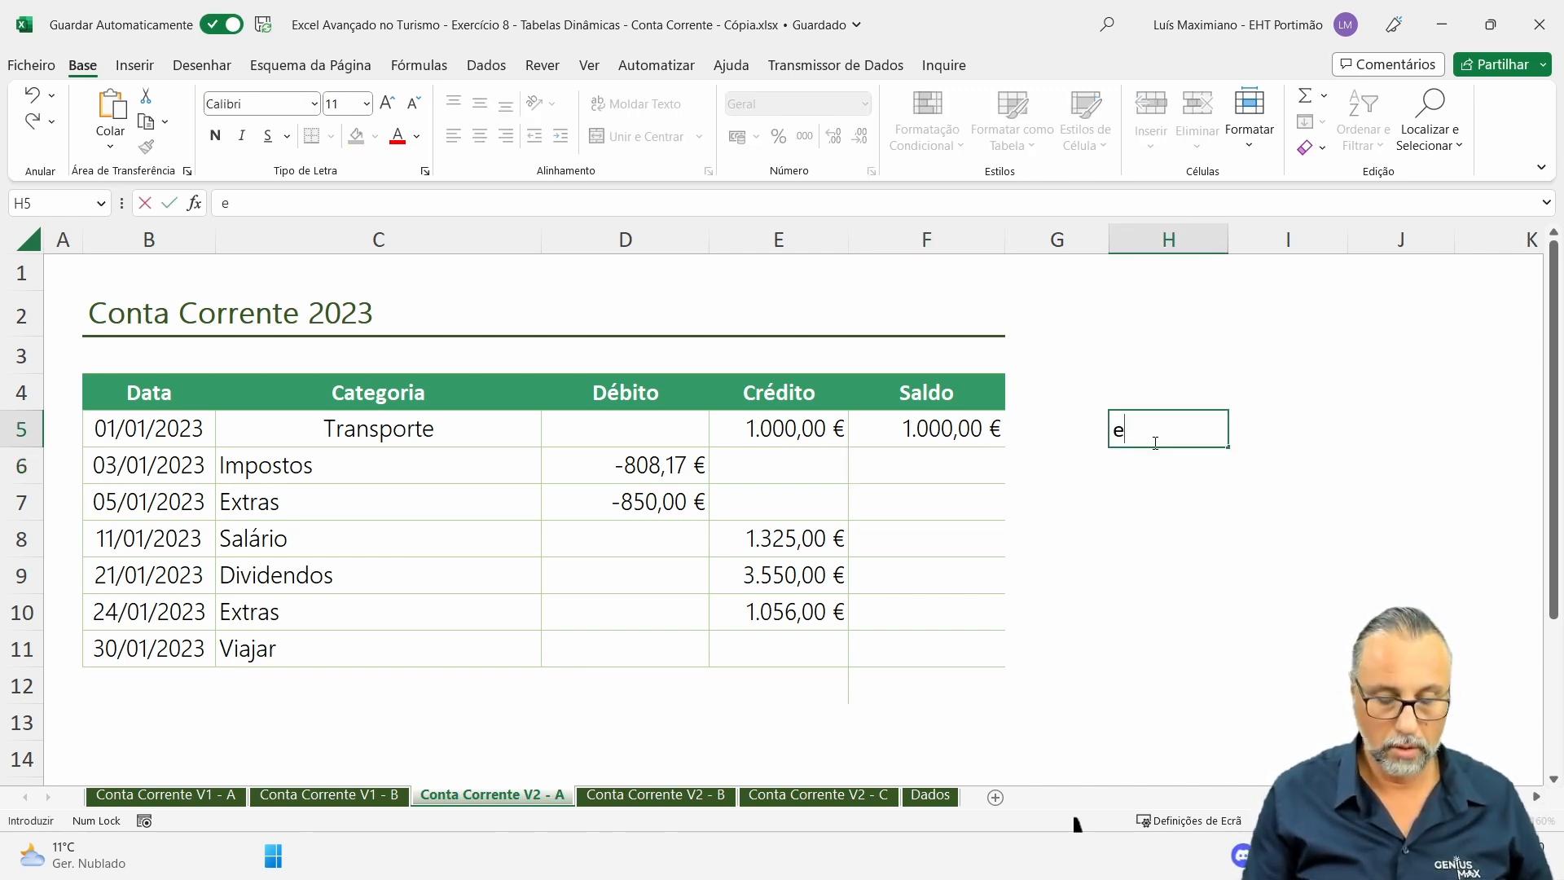
key("Tab")
type("ou")
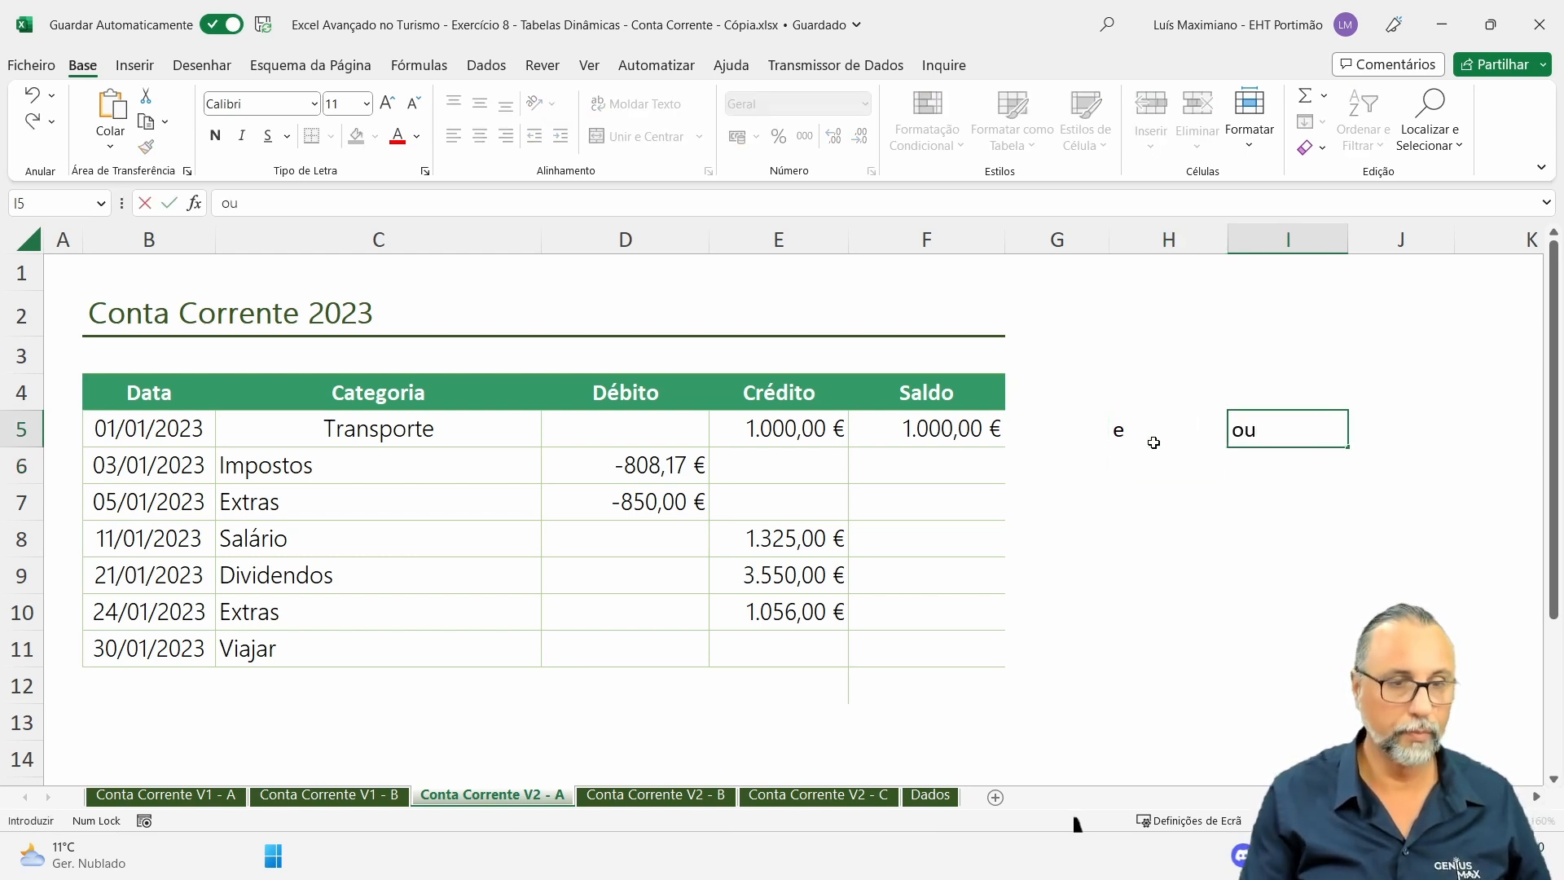
key("Return")
Start the Saldo formula in F6 with a SE function whose test is E(D6="";E6="").
left_click(769, 470)
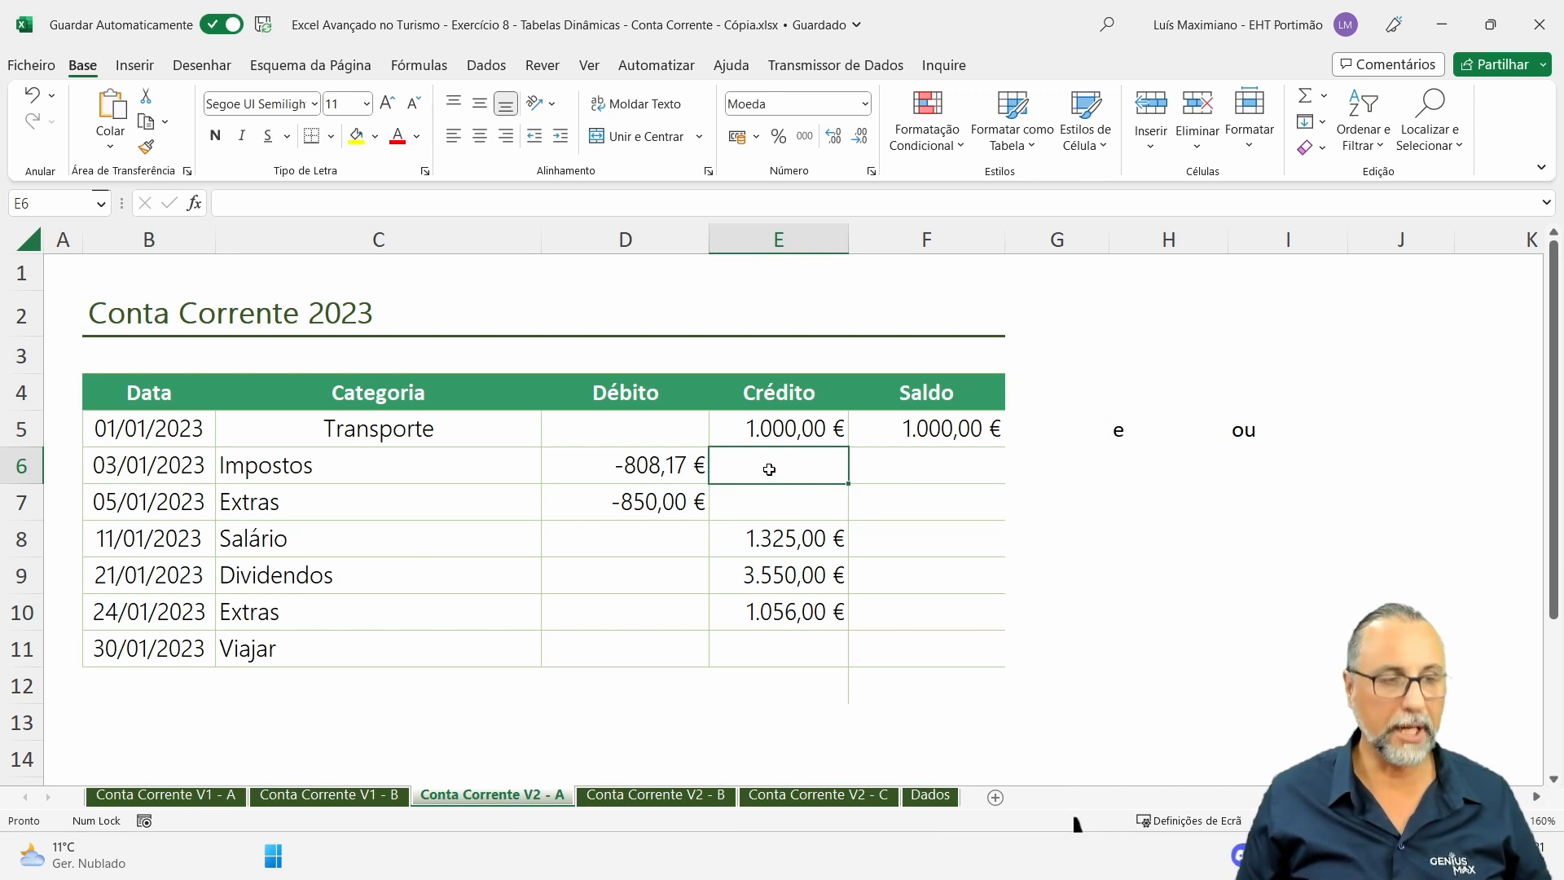
key("Right")
type("=")
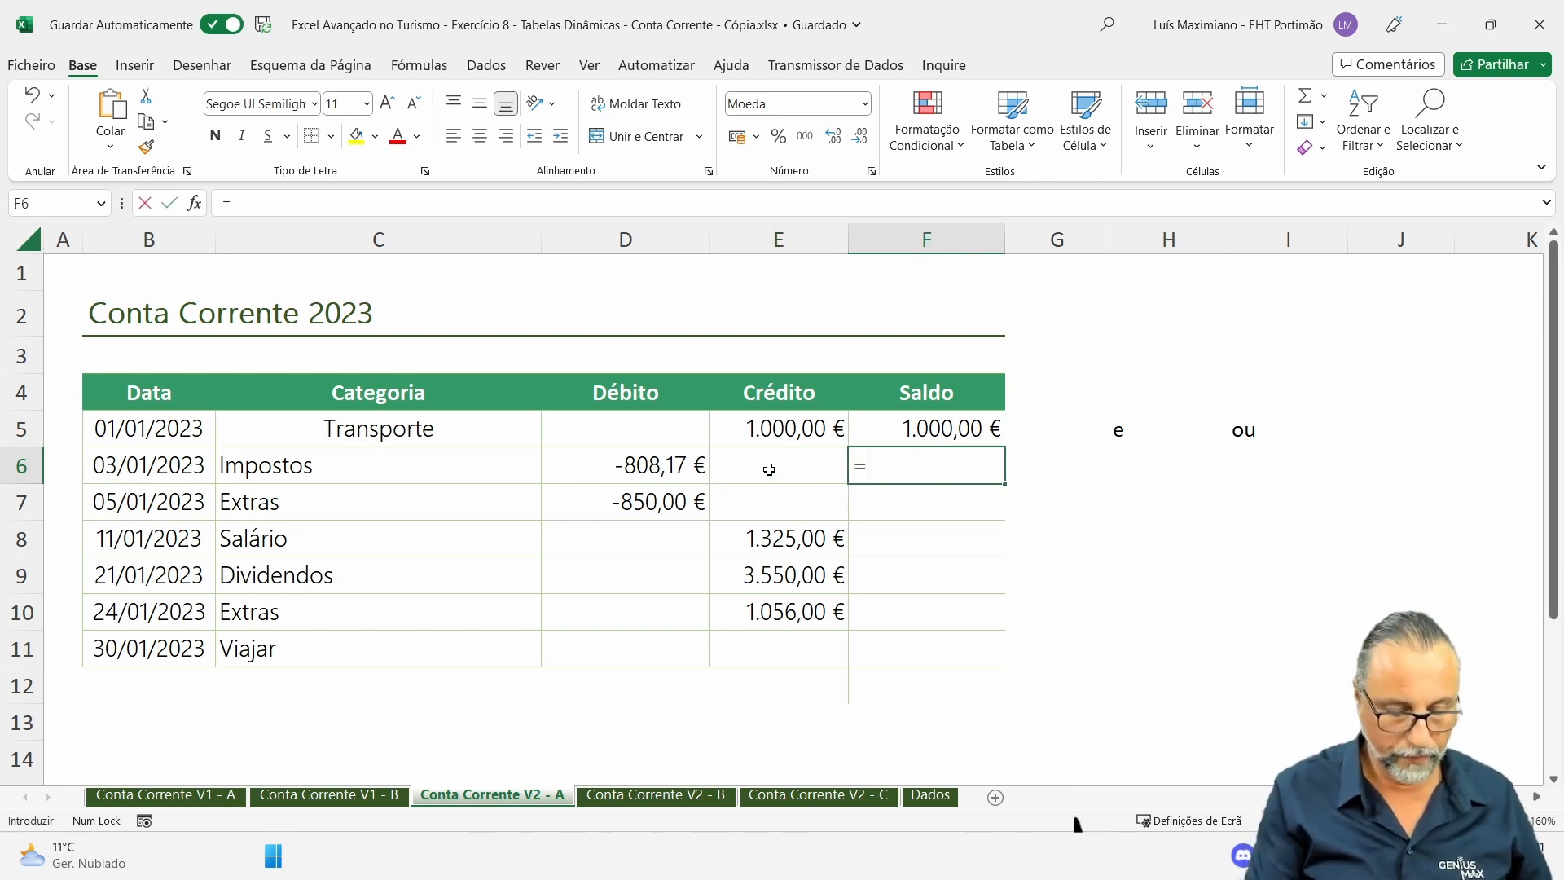
type("se(")
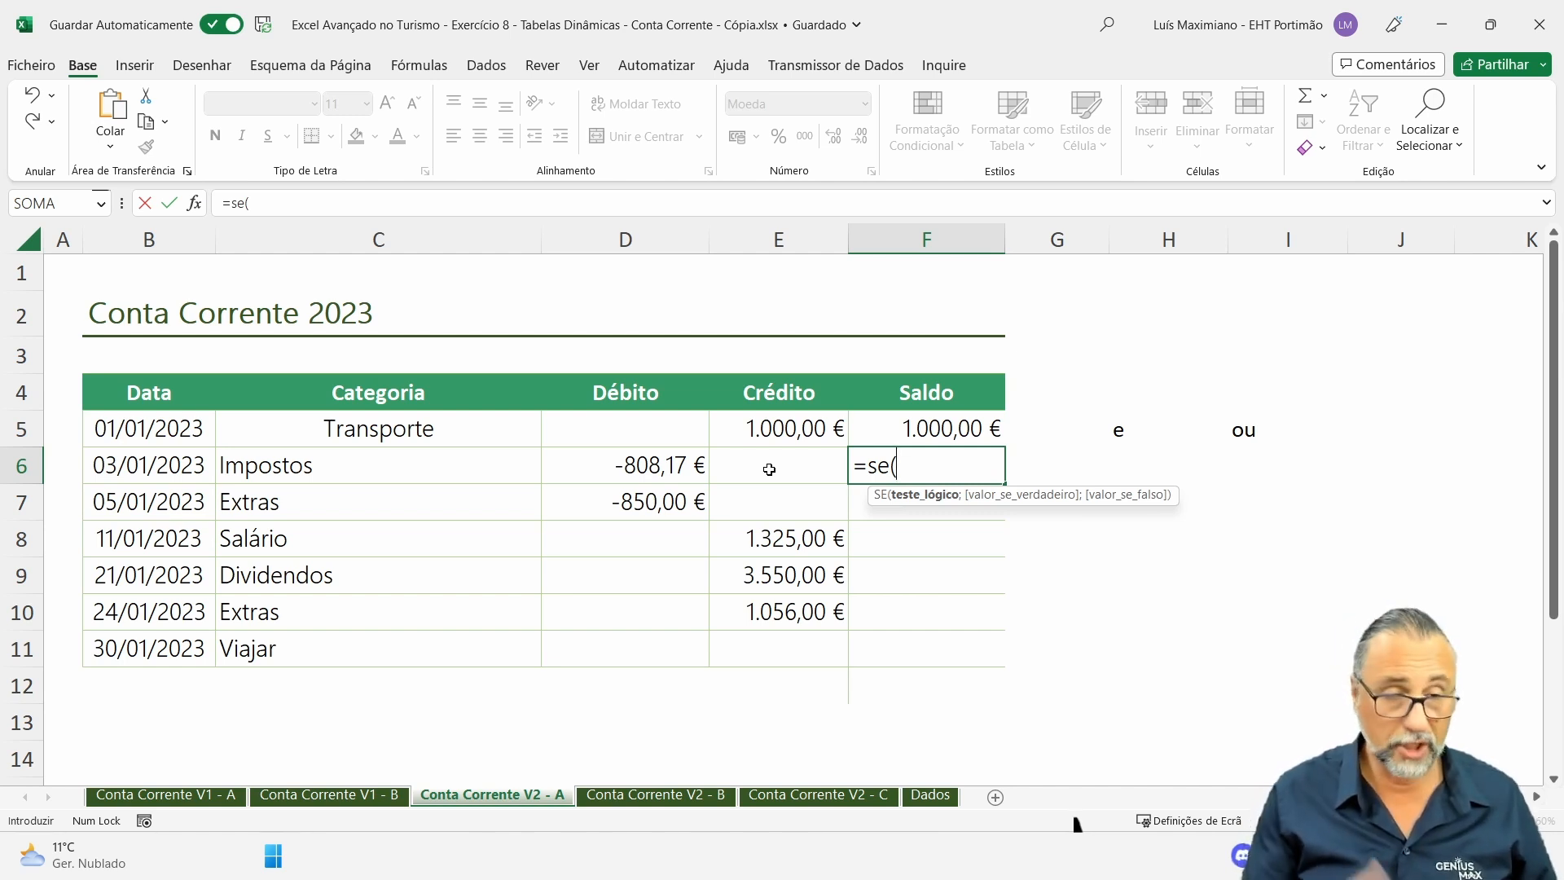
type("e(")
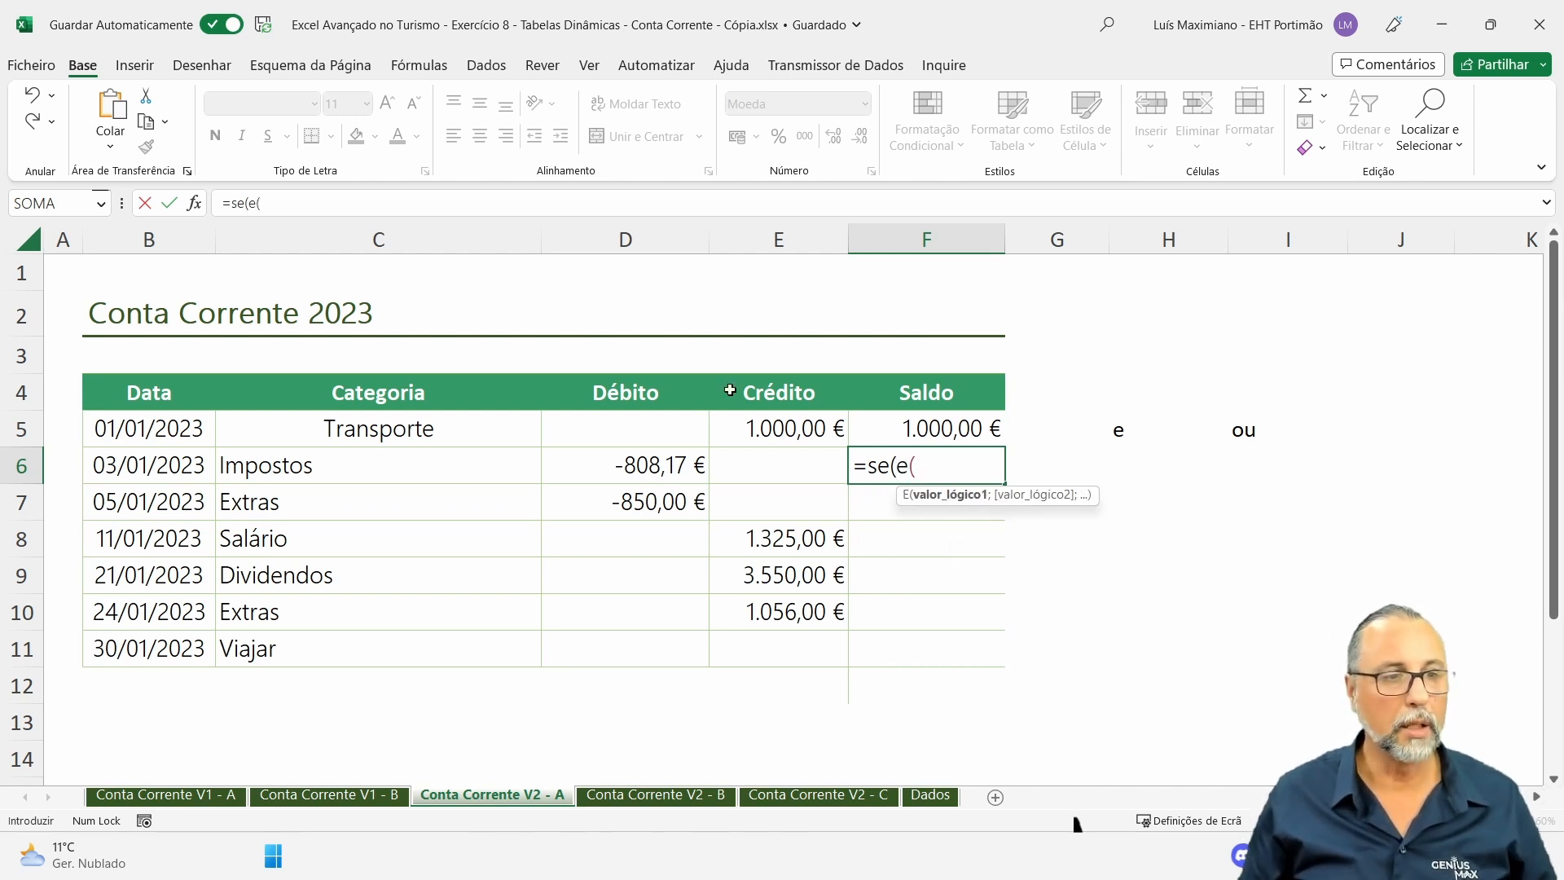
left_click(684, 466)
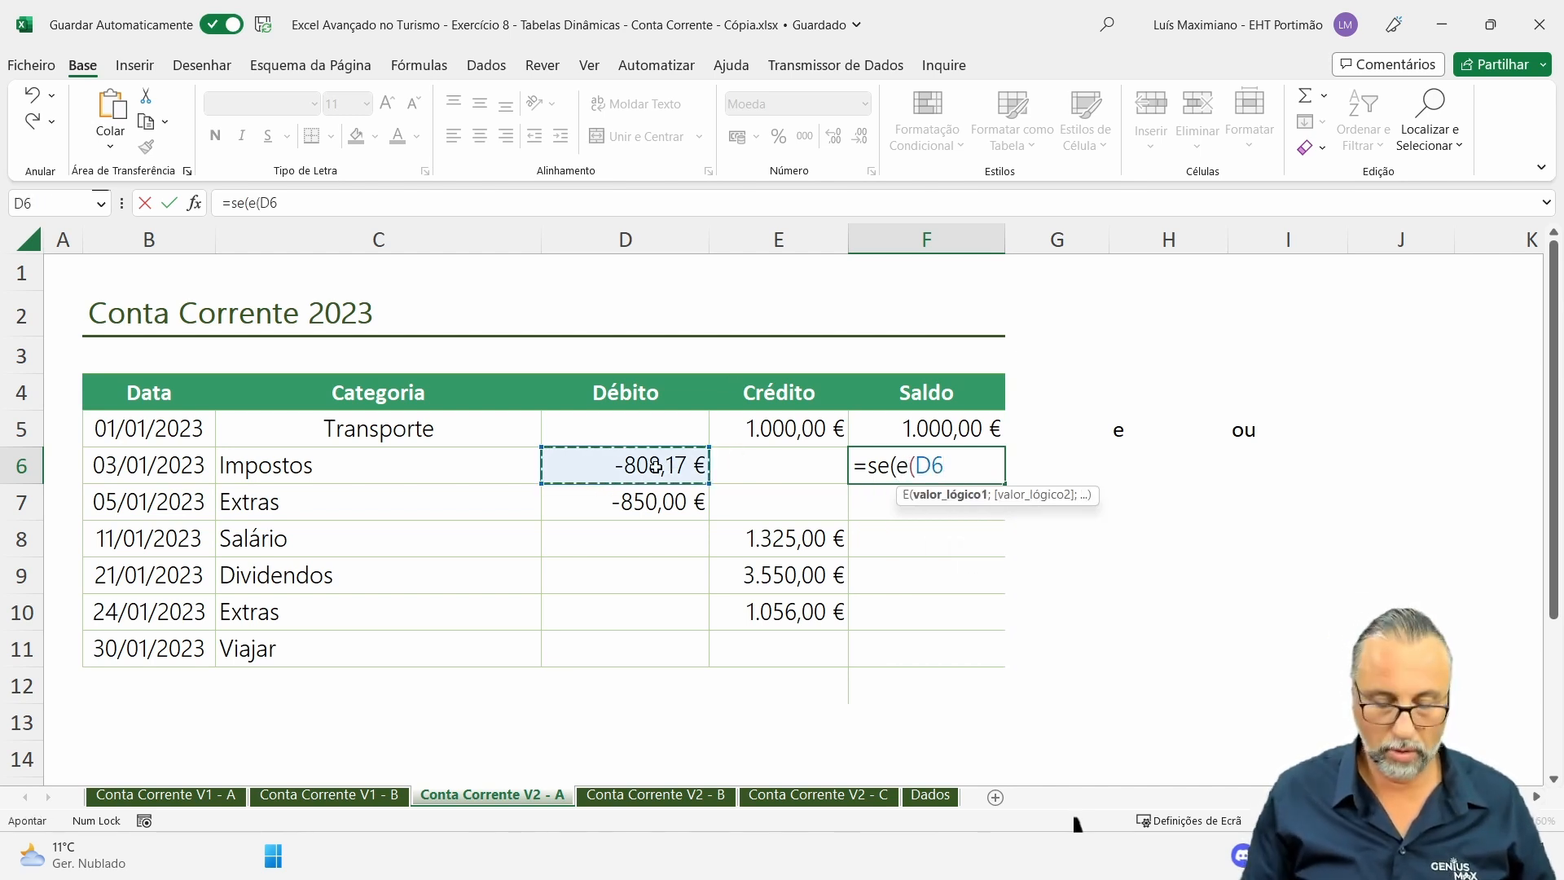
type("=\"\";")
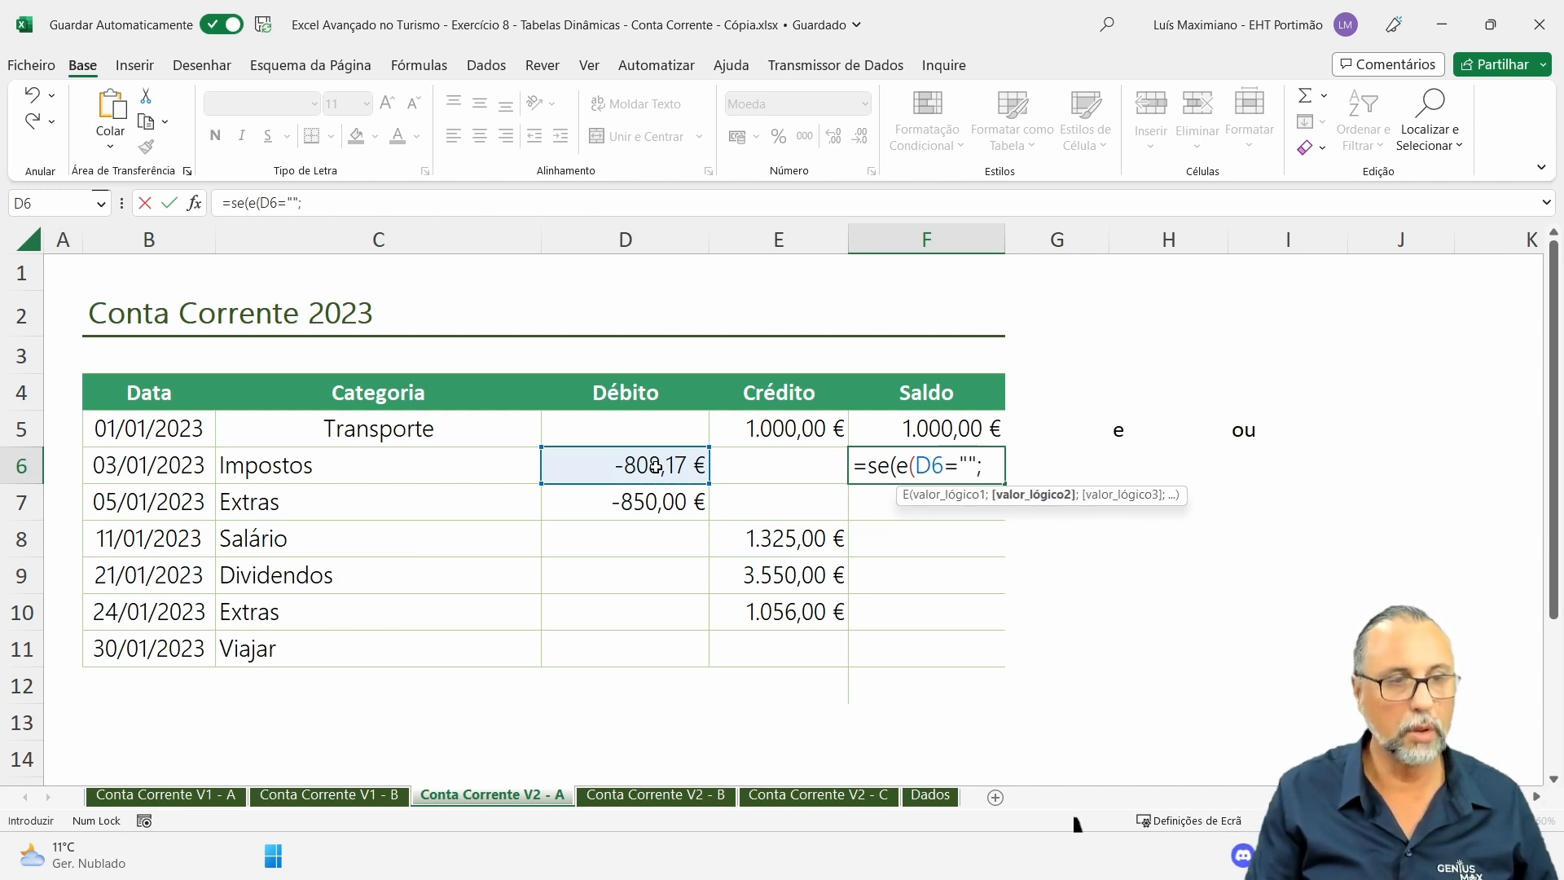
left_click(745, 470)
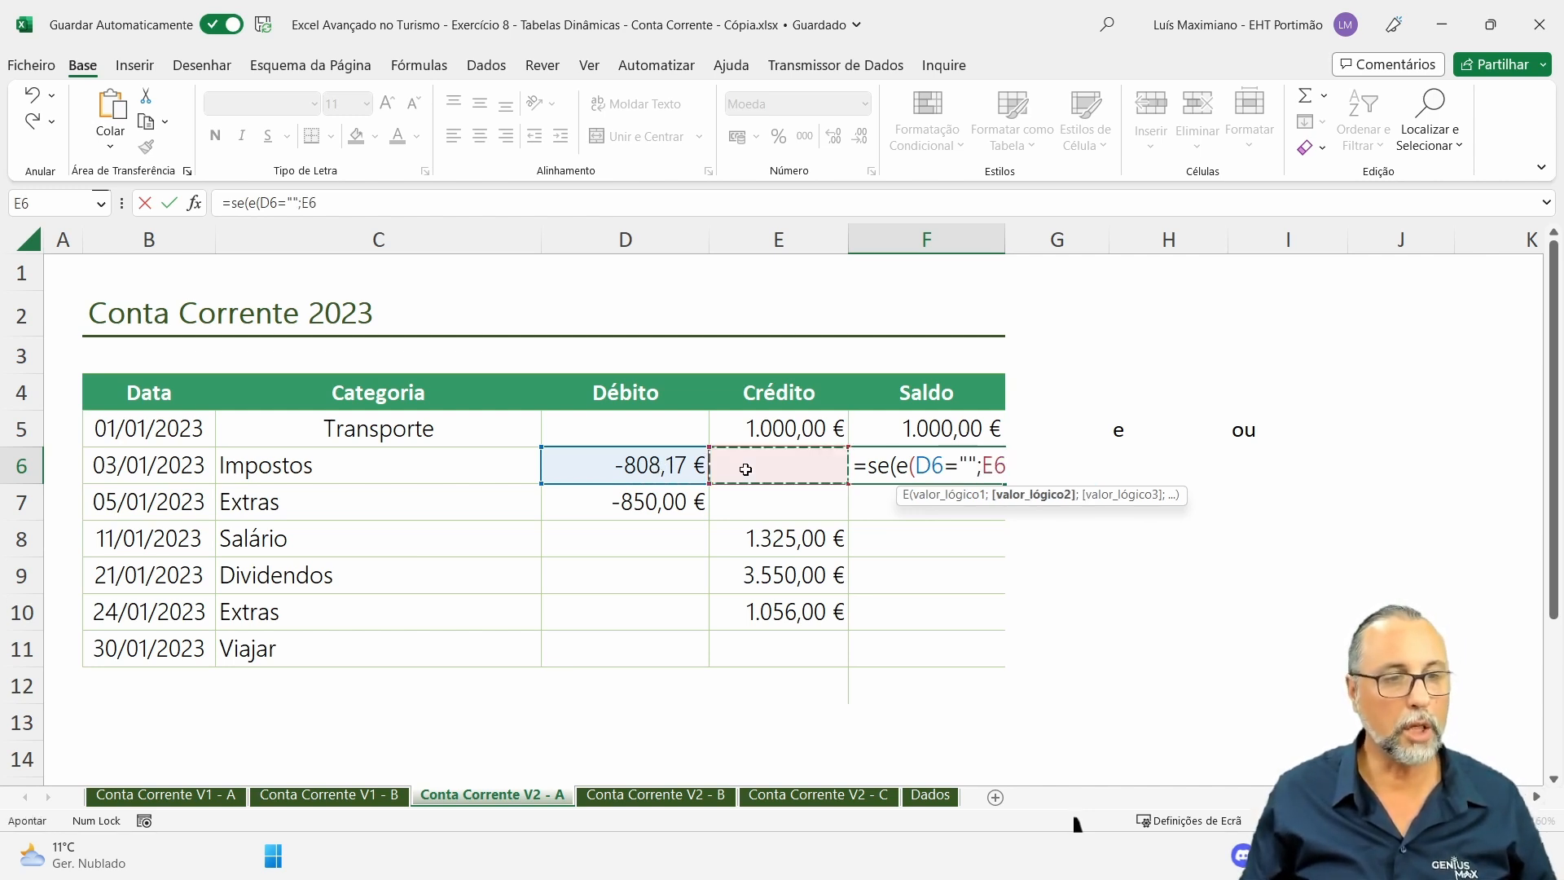
type("=\"\"")
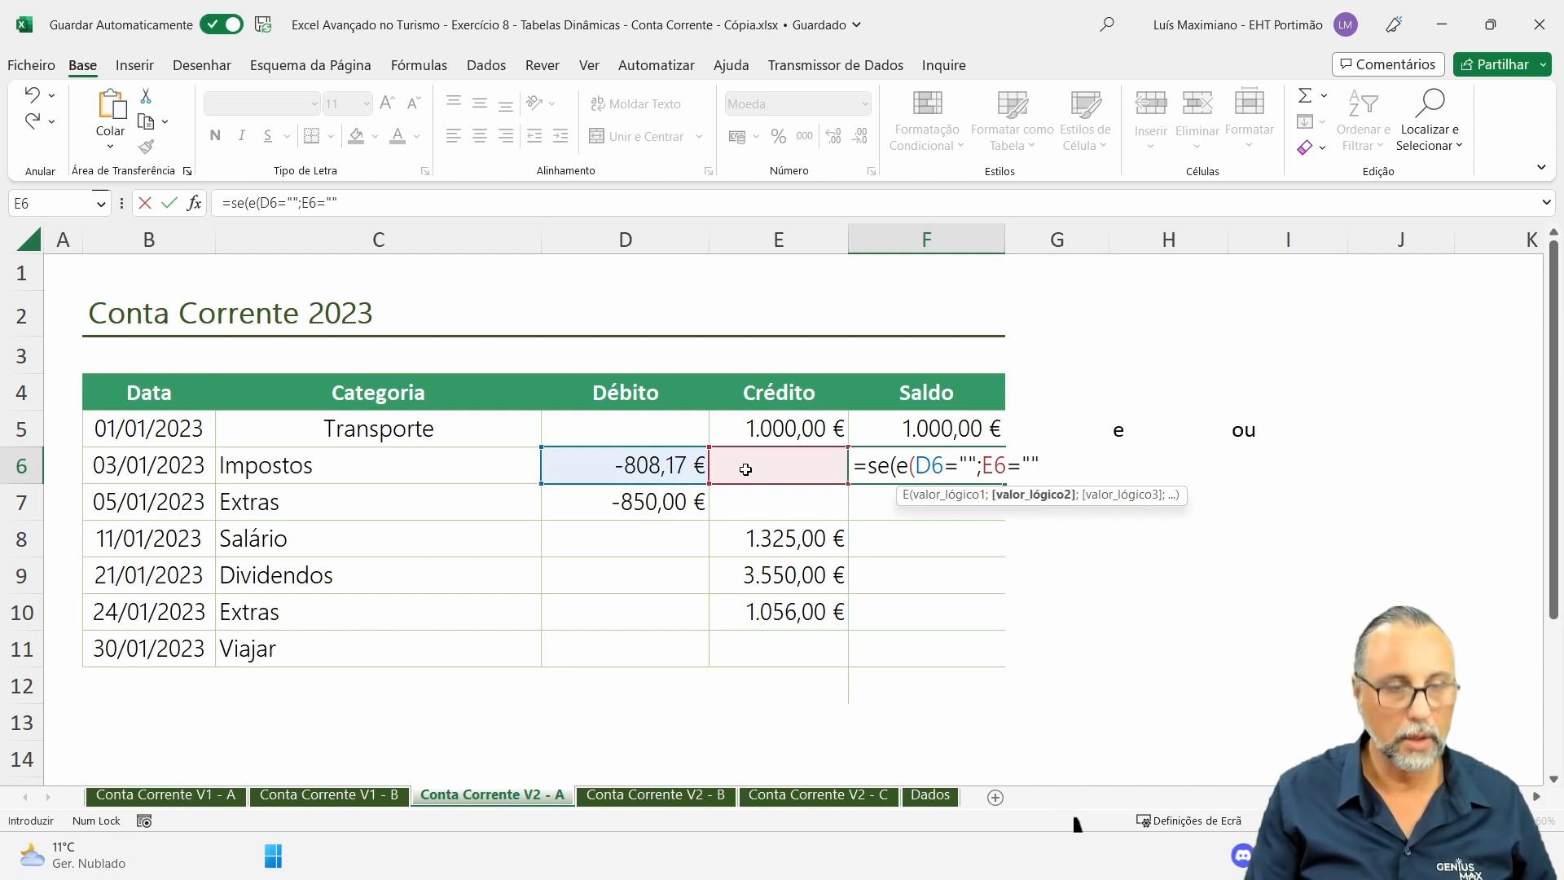
type(")")
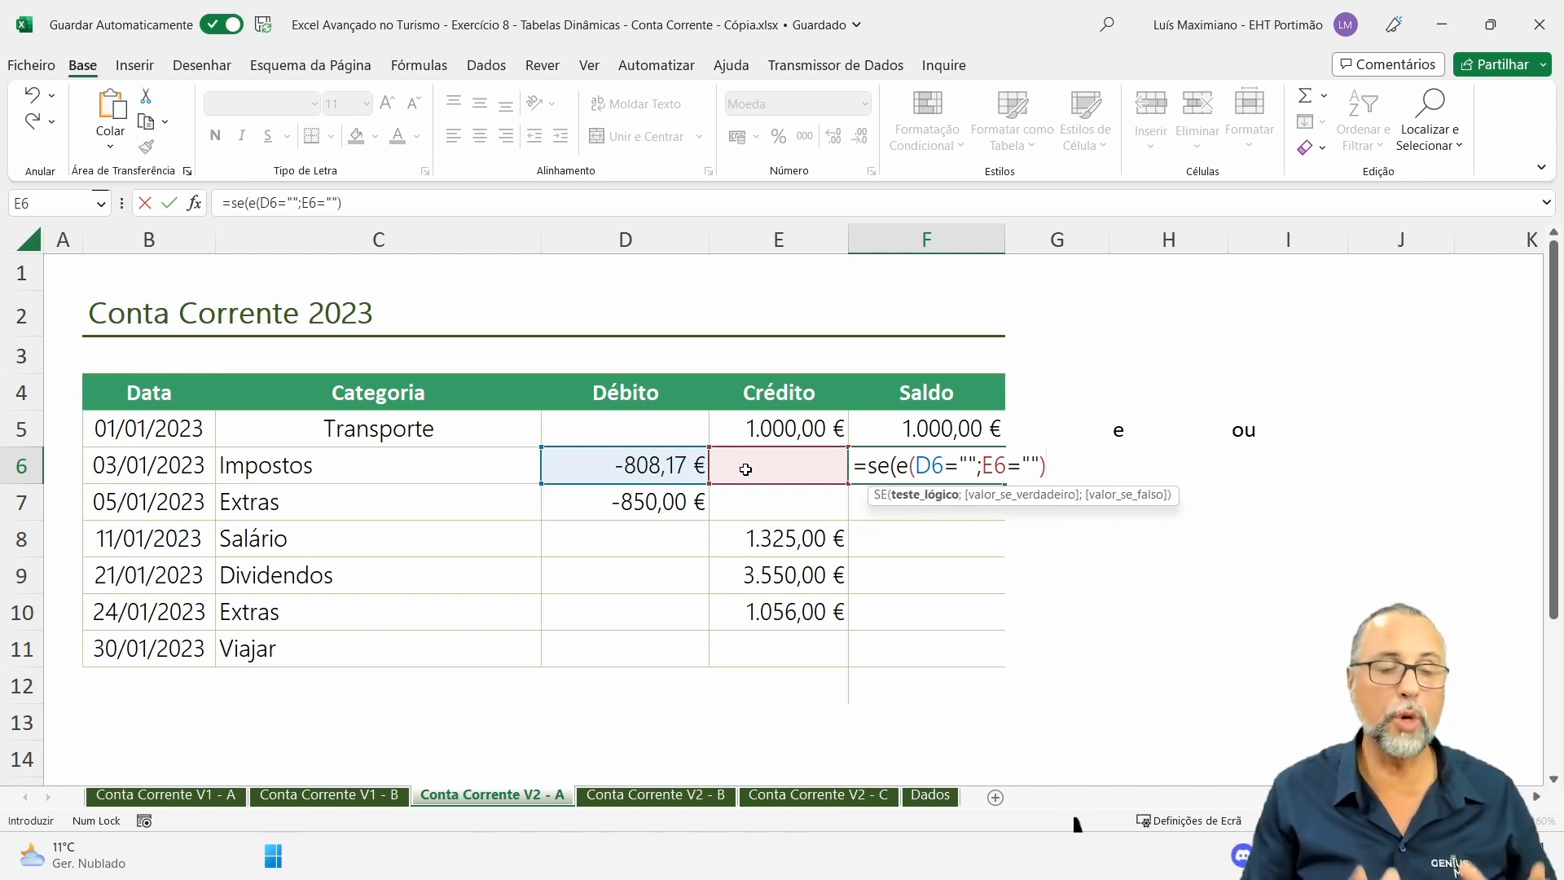
Complete the F6 formula with "" if true and F5+D6+E6 if false, and fill it down to F12.
type(";")
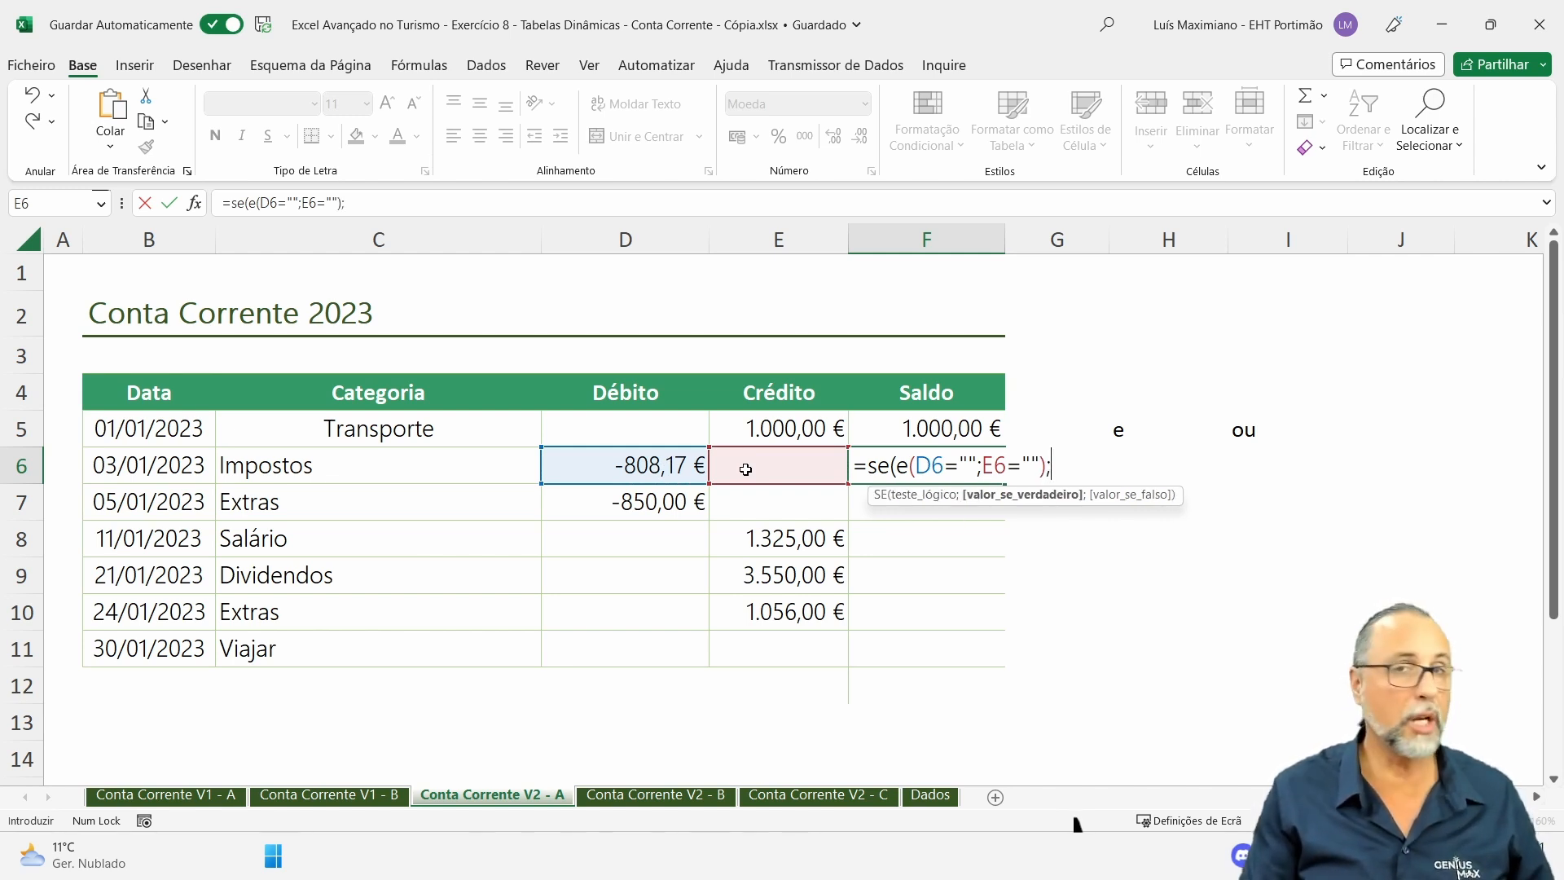
type("\"\"")
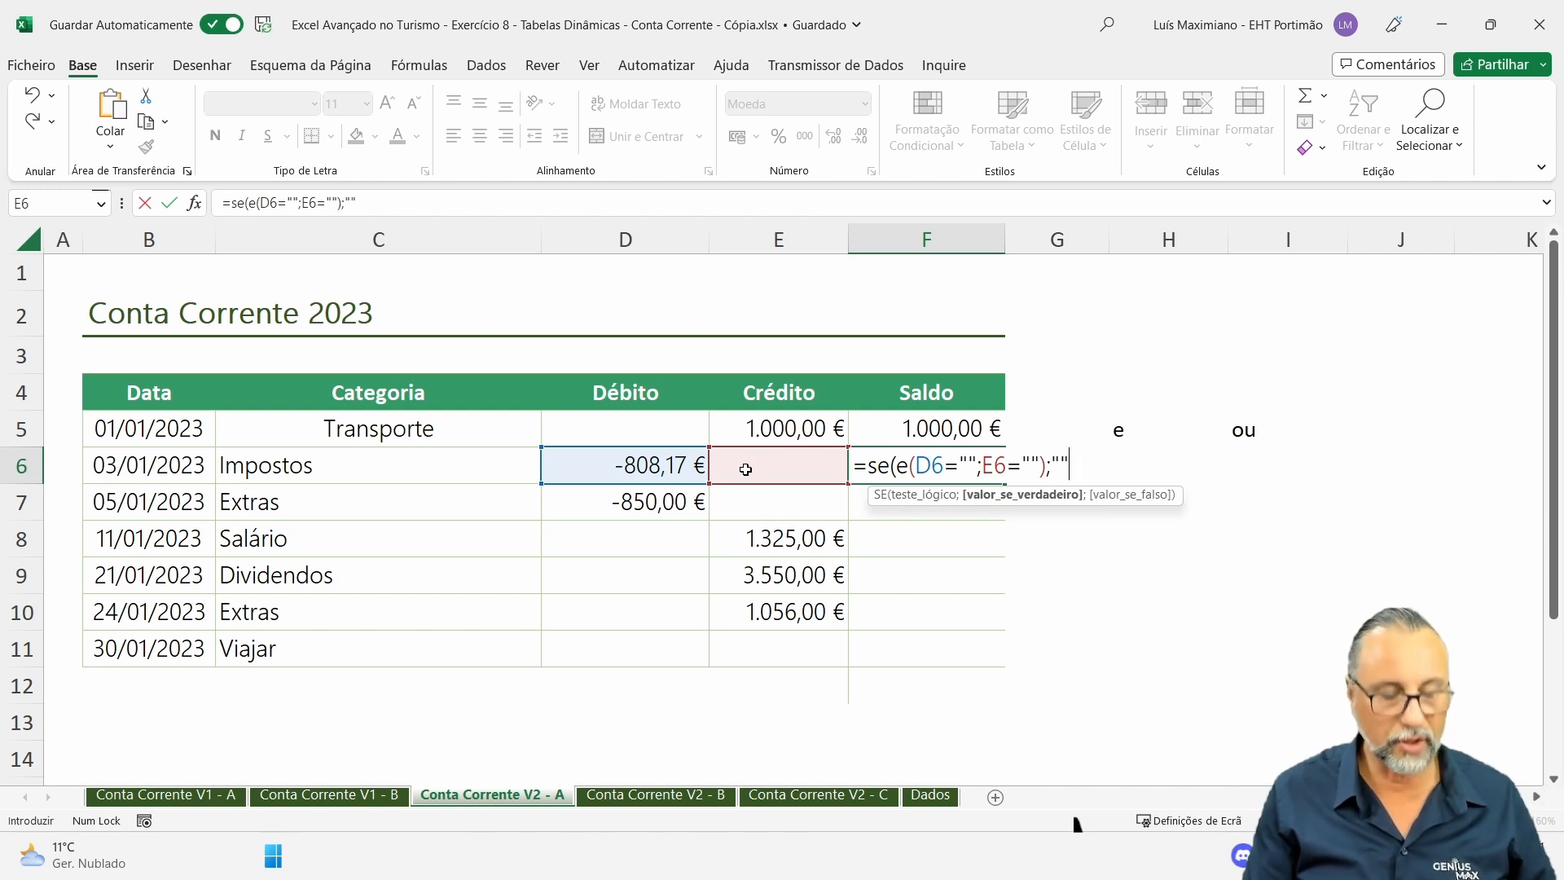
type(";")
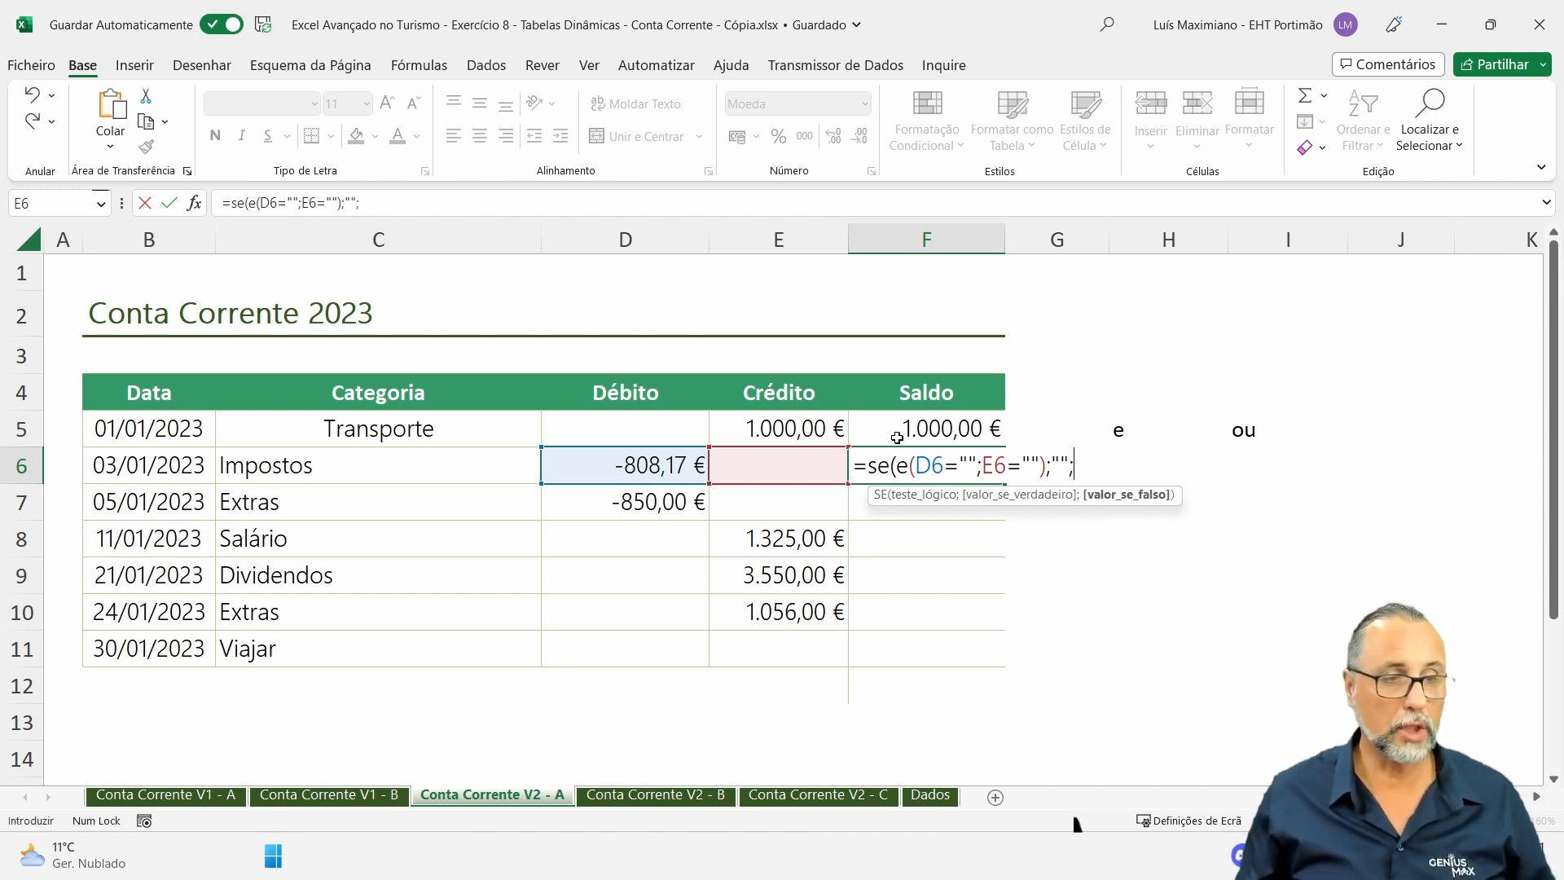
left_click(931, 429)
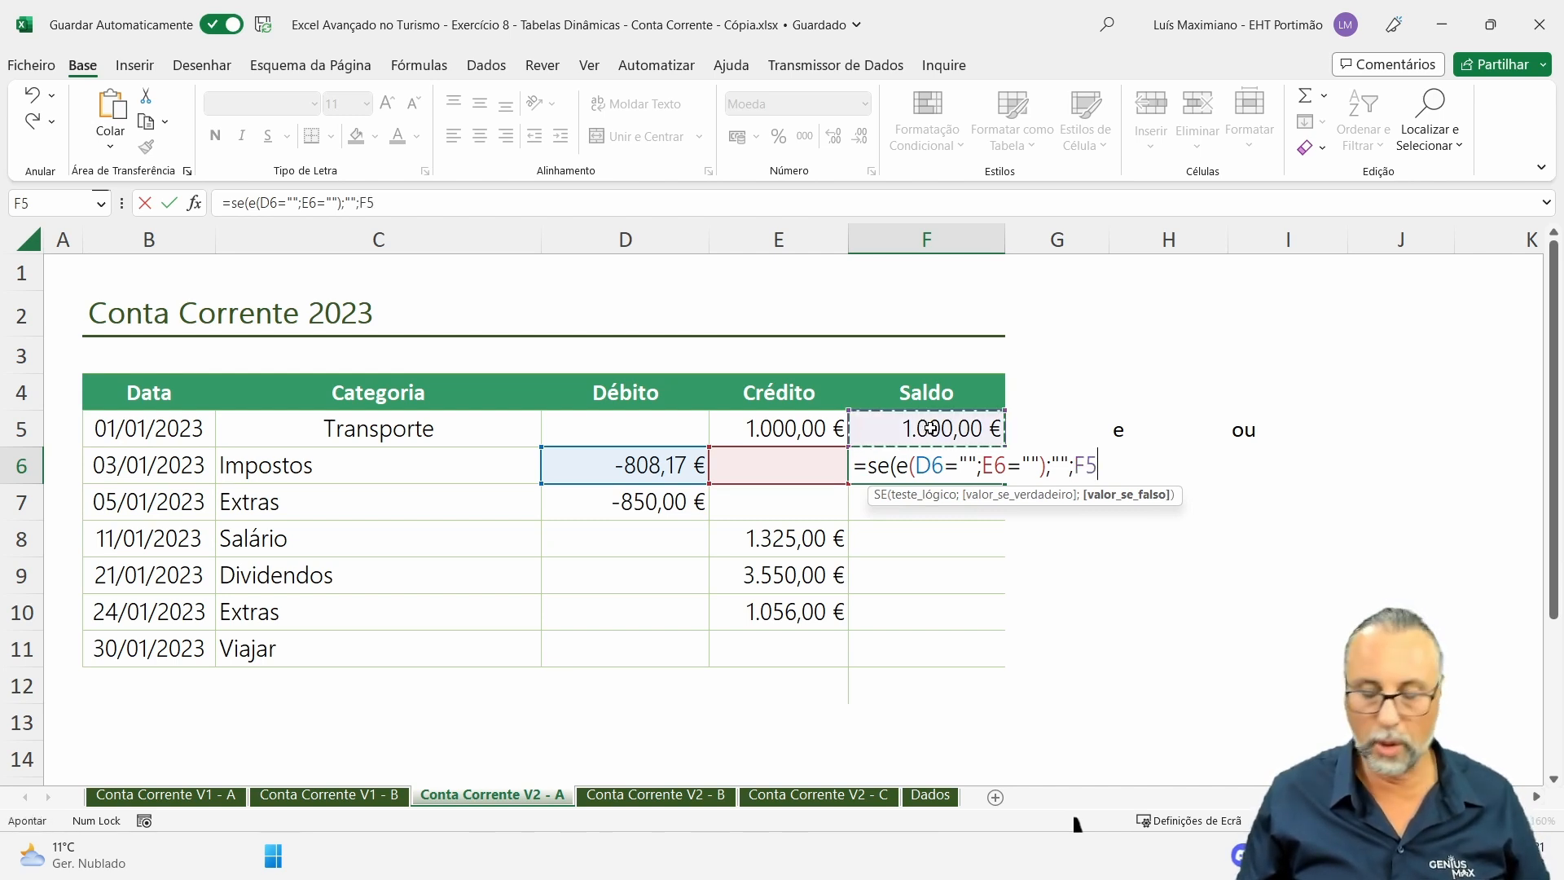
type("+")
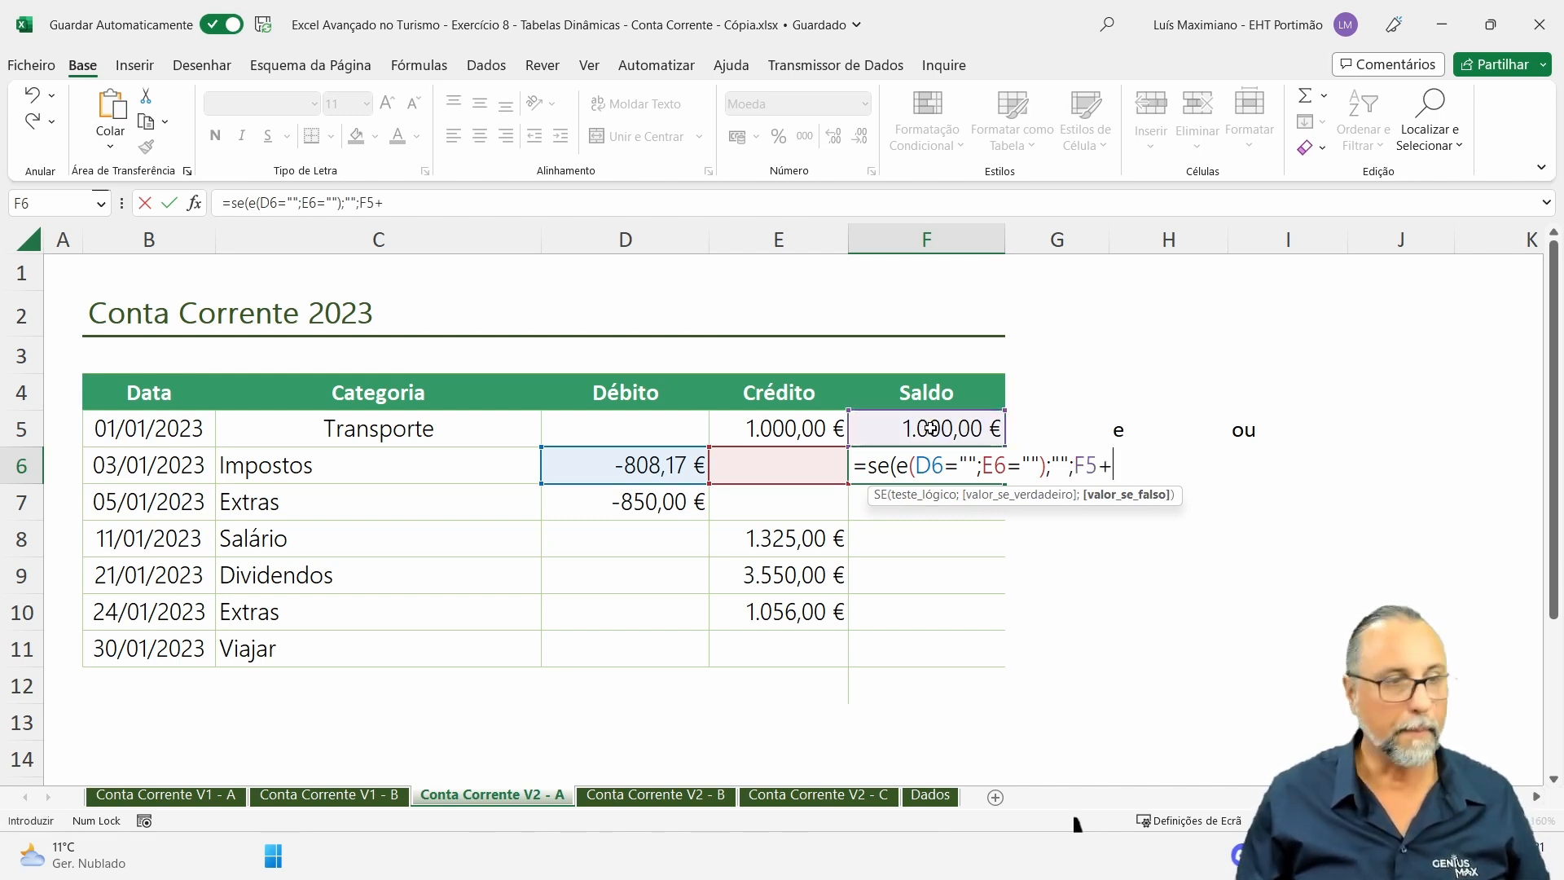
left_click(624, 462)
type("+")
left_click(794, 459)
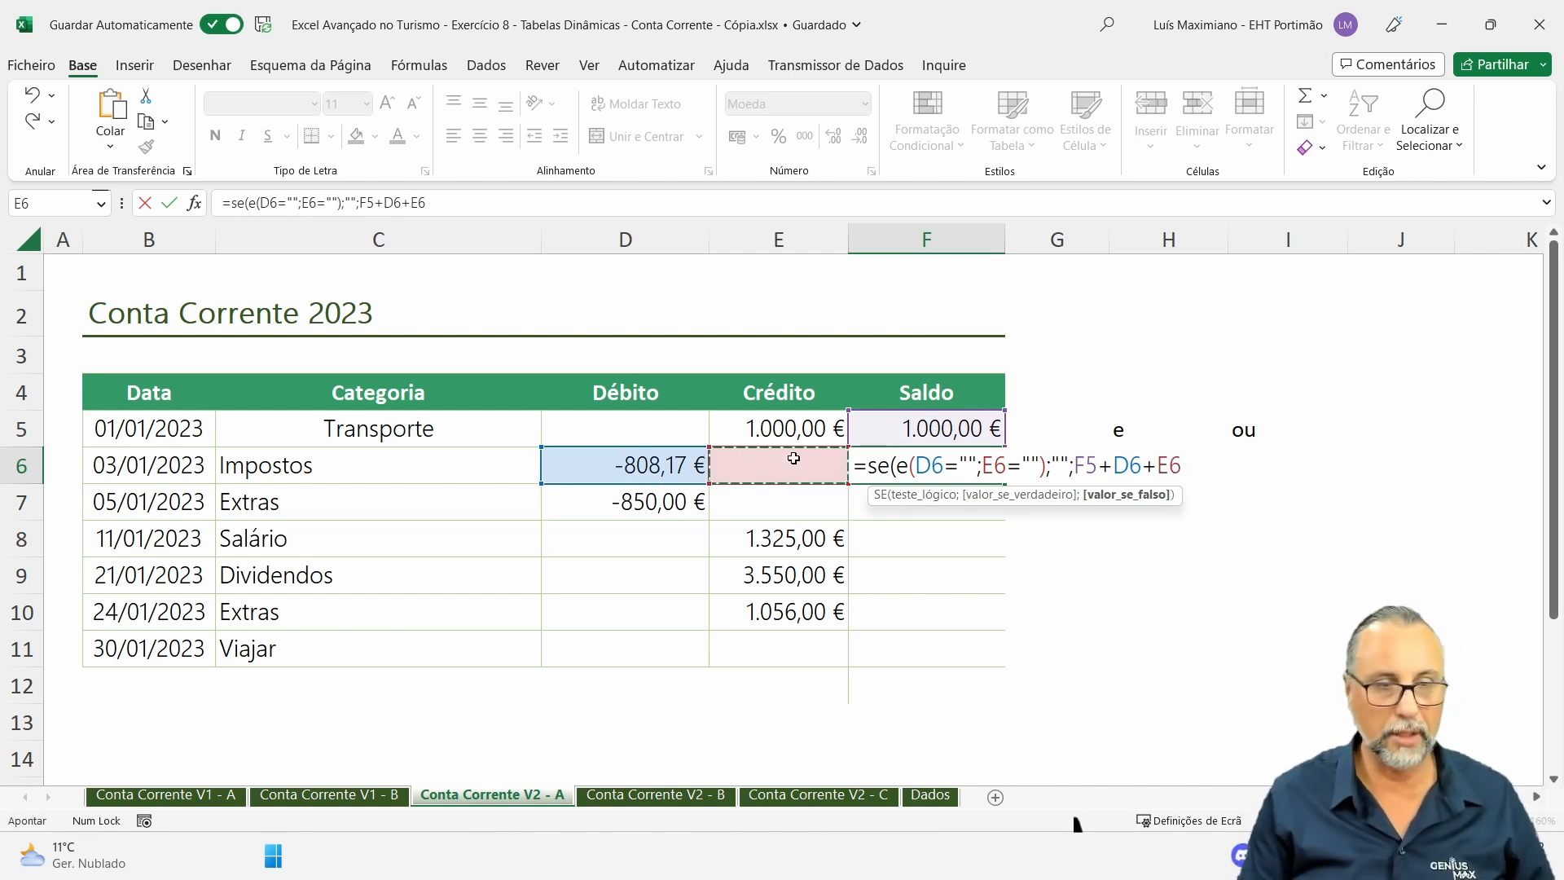
type(")")
key("Return")
key("Up")
left_click_drag(1005, 486, 990, 702)
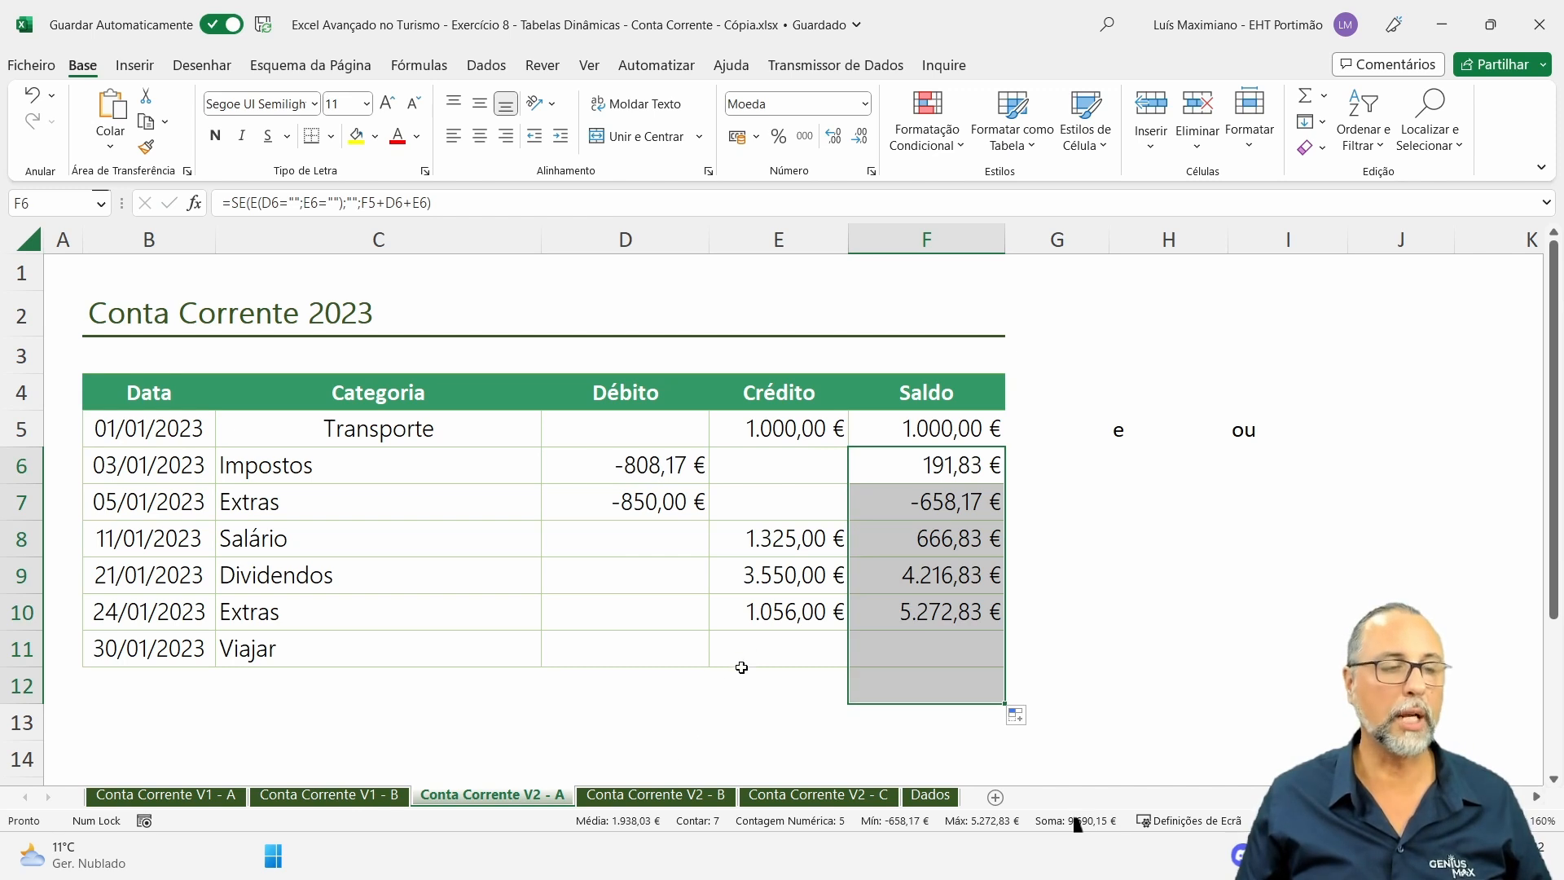
Try -11 and 11 as the Débito of the Viajar row in D11 to test the Saldo formula.
left_click(692, 645)
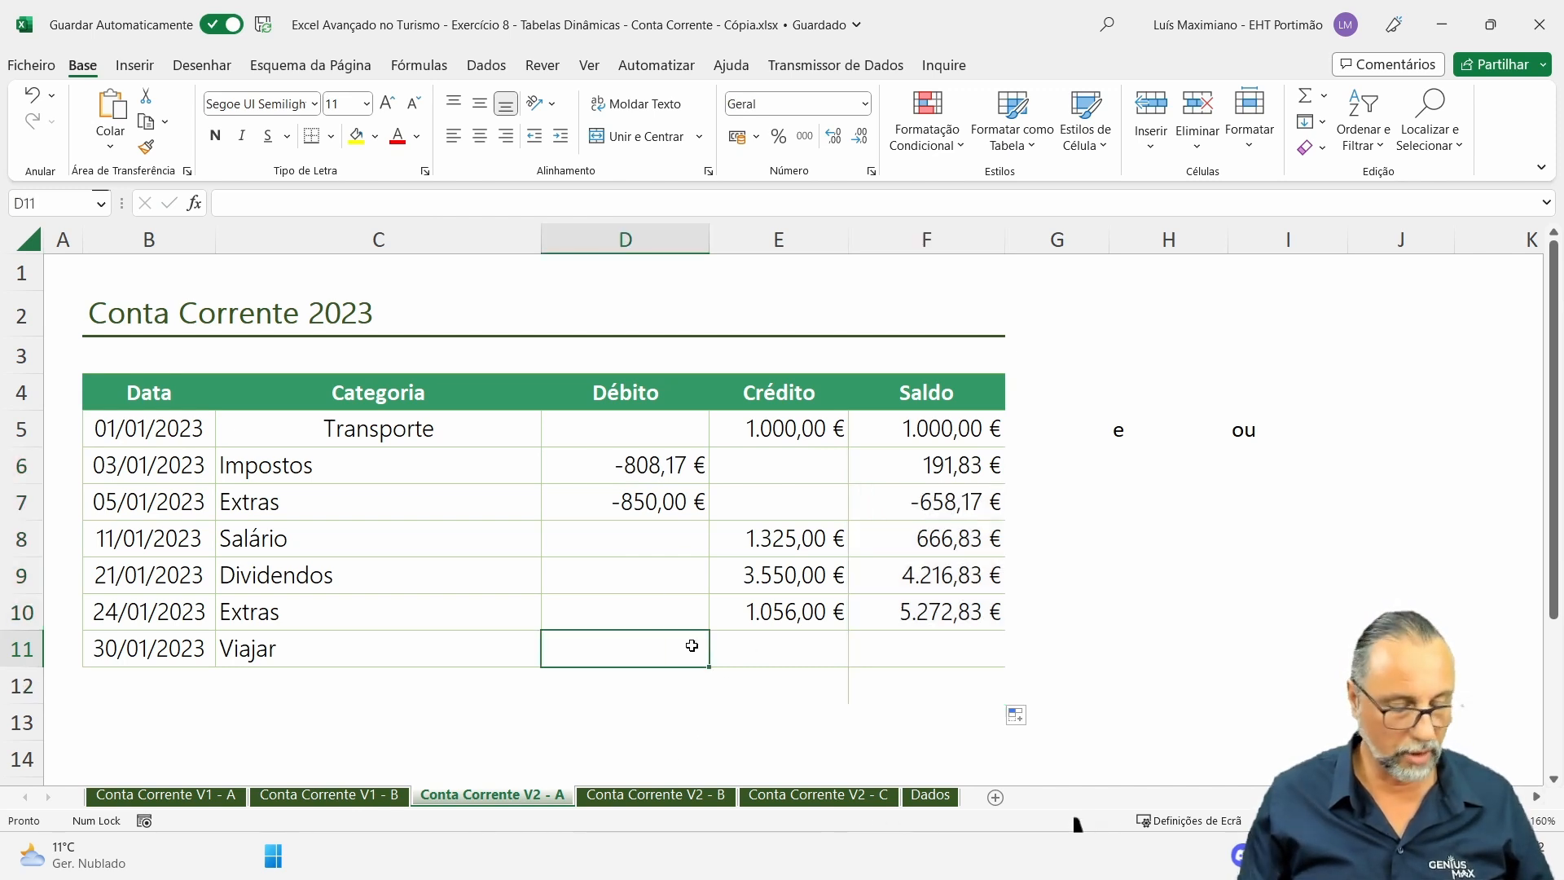
type("-")
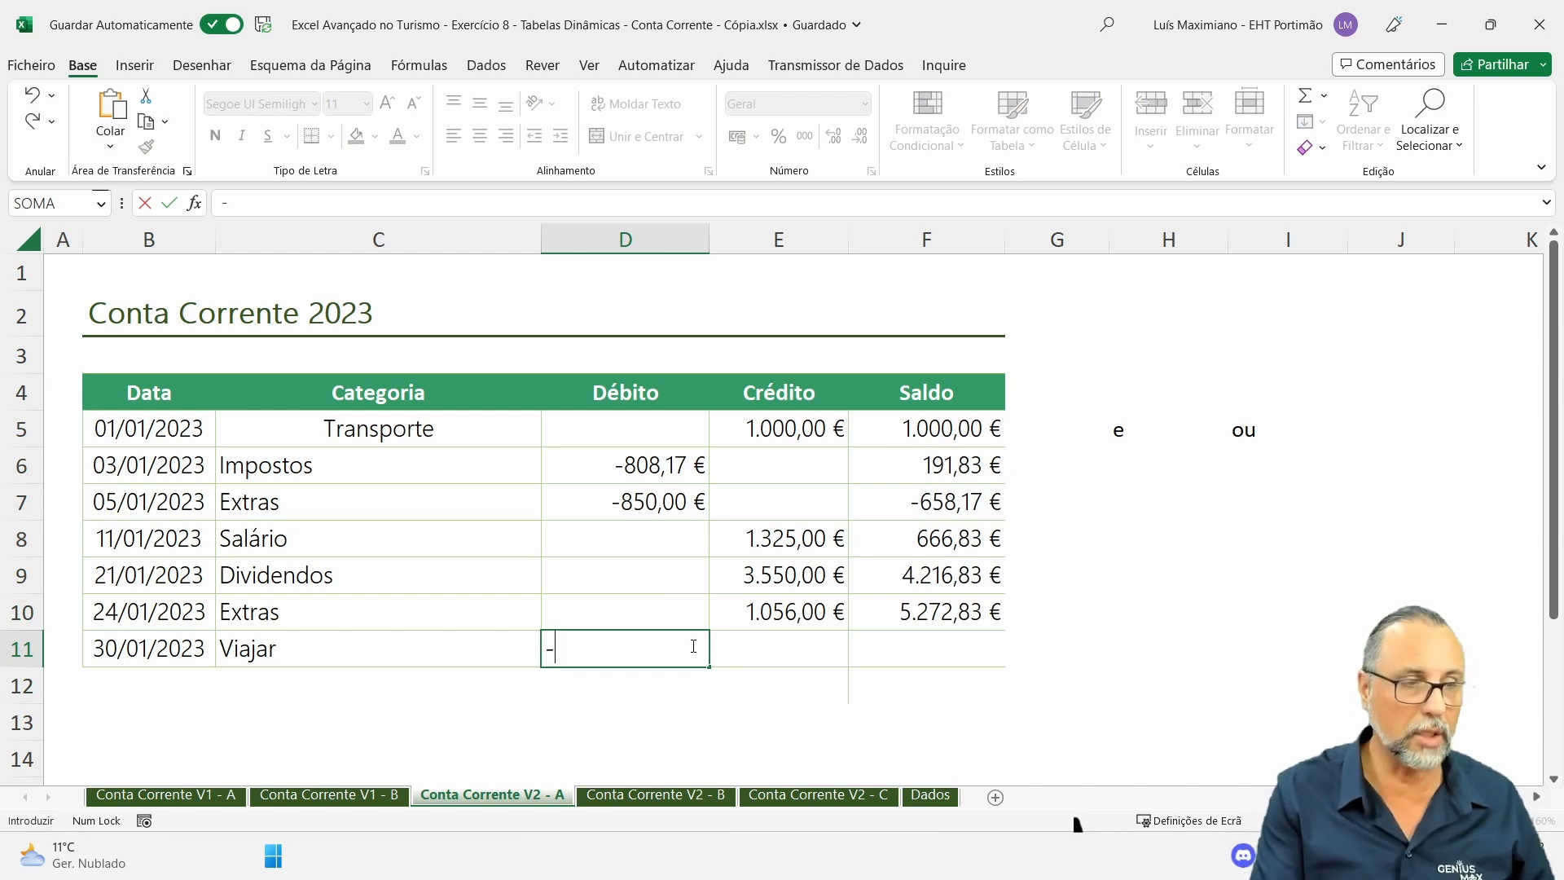
type("11")
key("Return")
left_click(694, 648)
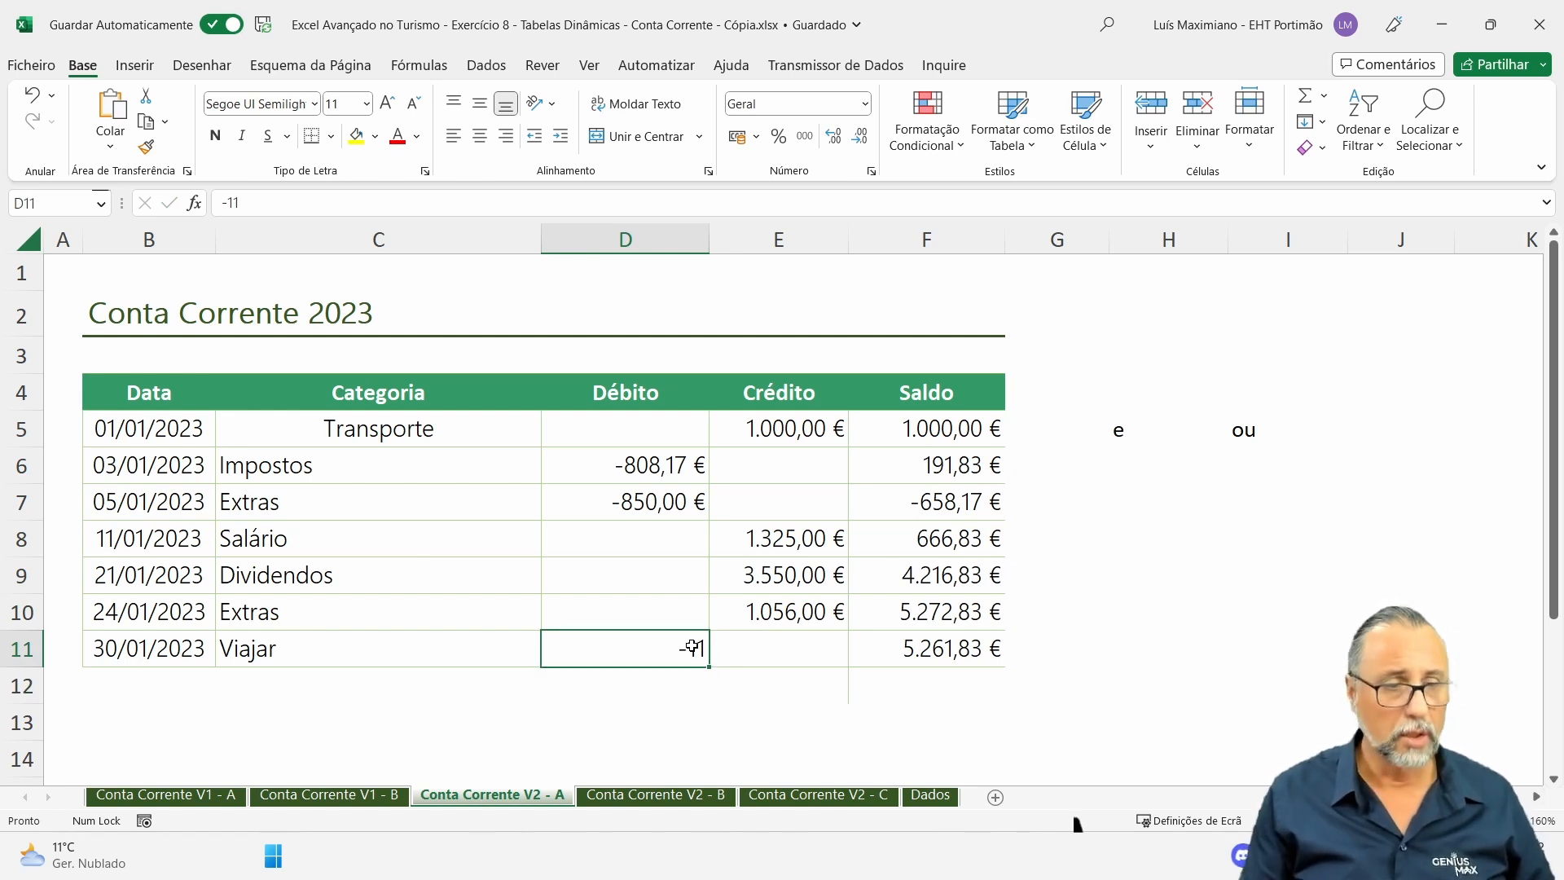
type("11")
key("Return")
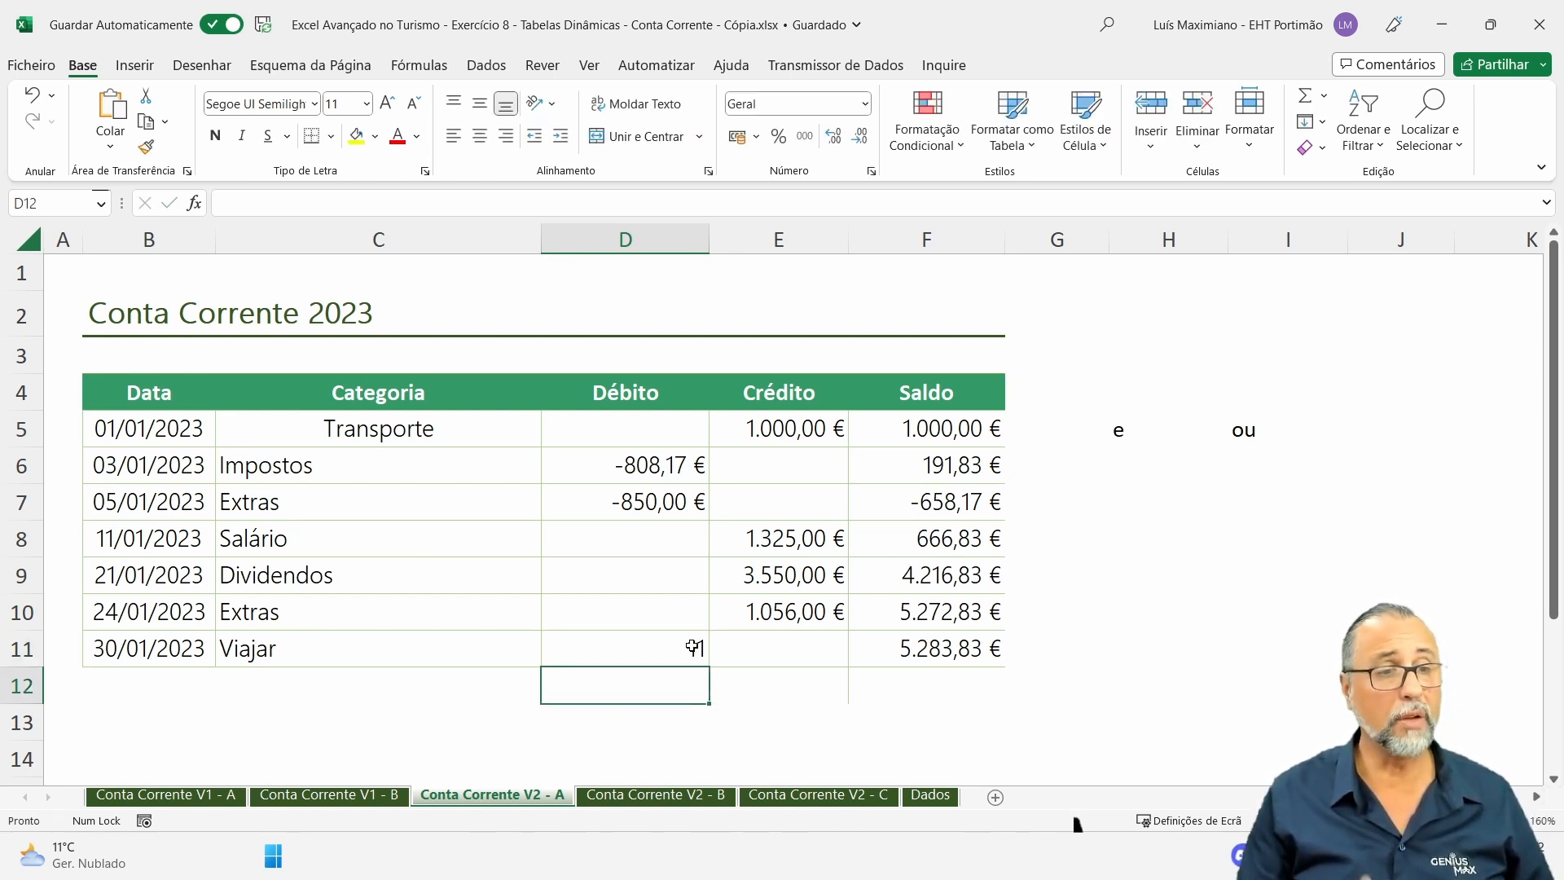
Set the Débito of the Viajar row in D11 to -1.
left_click(695, 649)
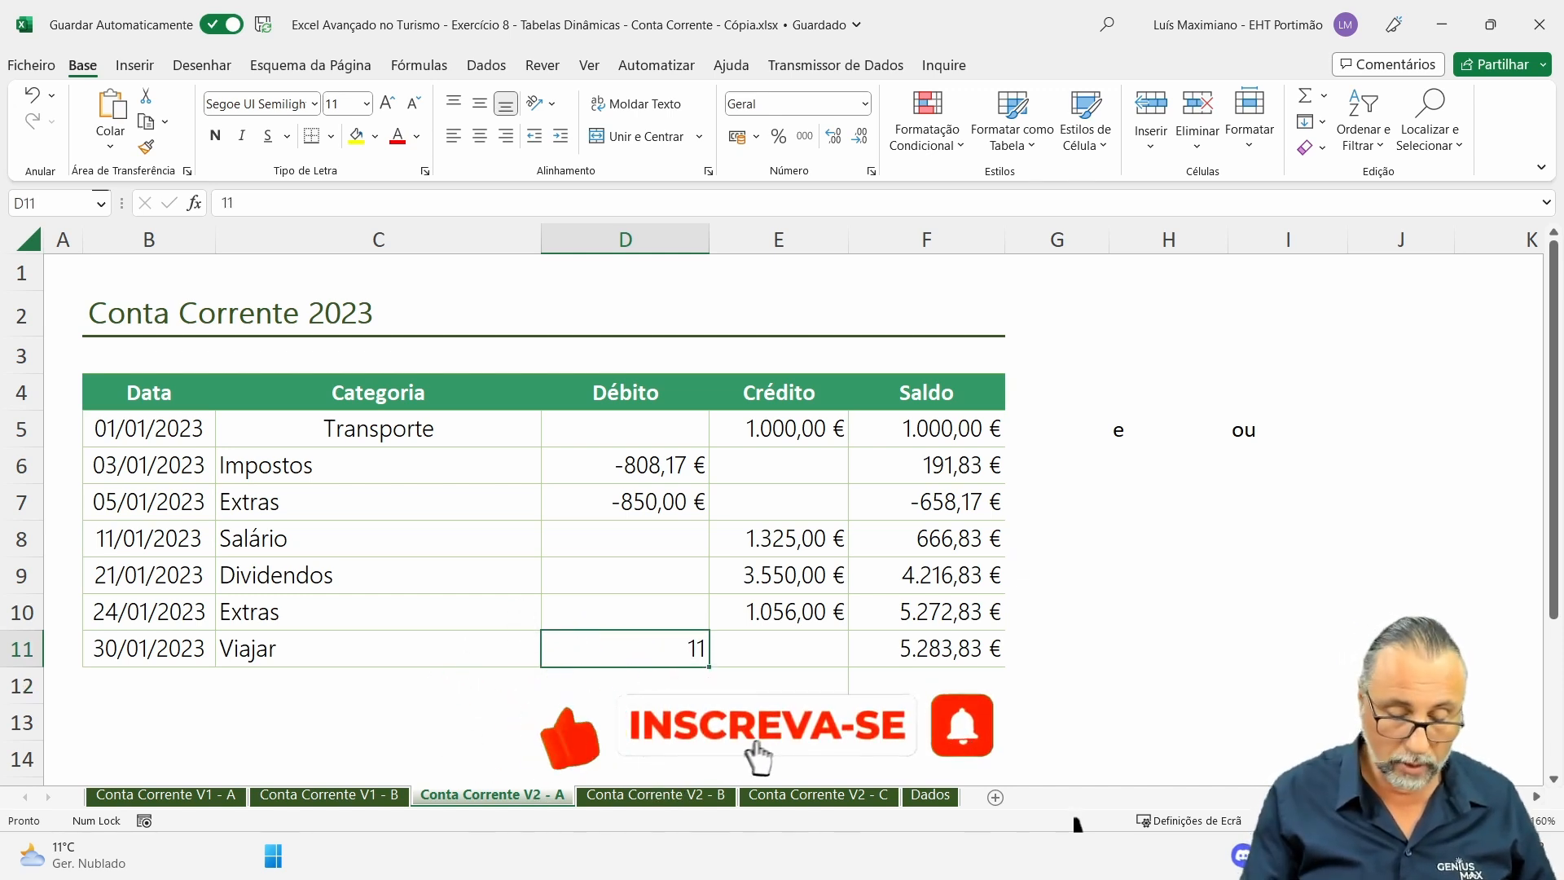
type("-")
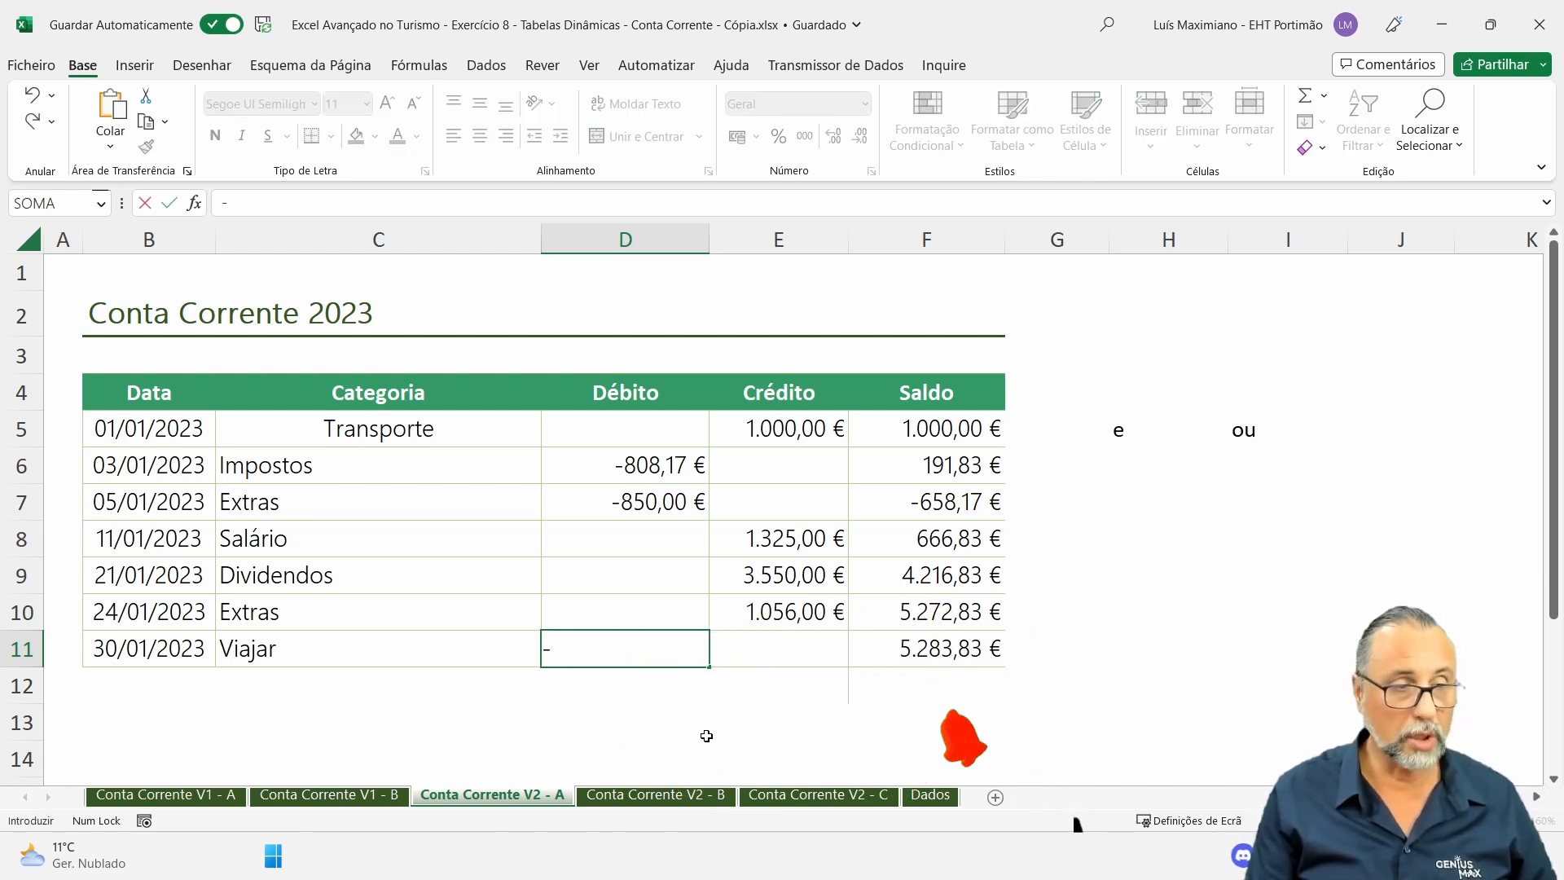
type("1")
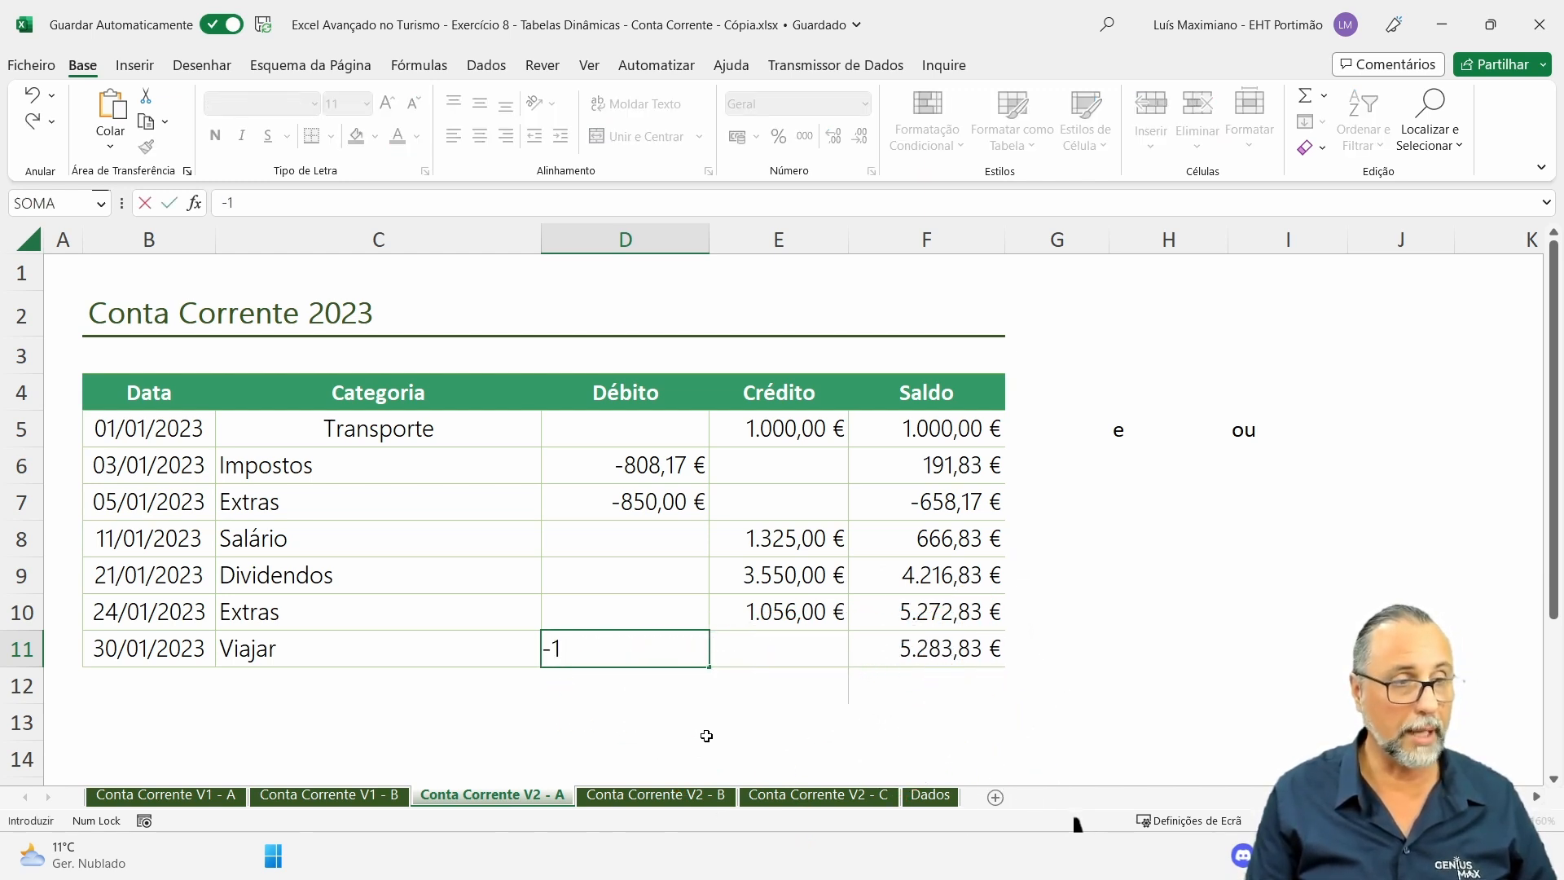
key("Return")
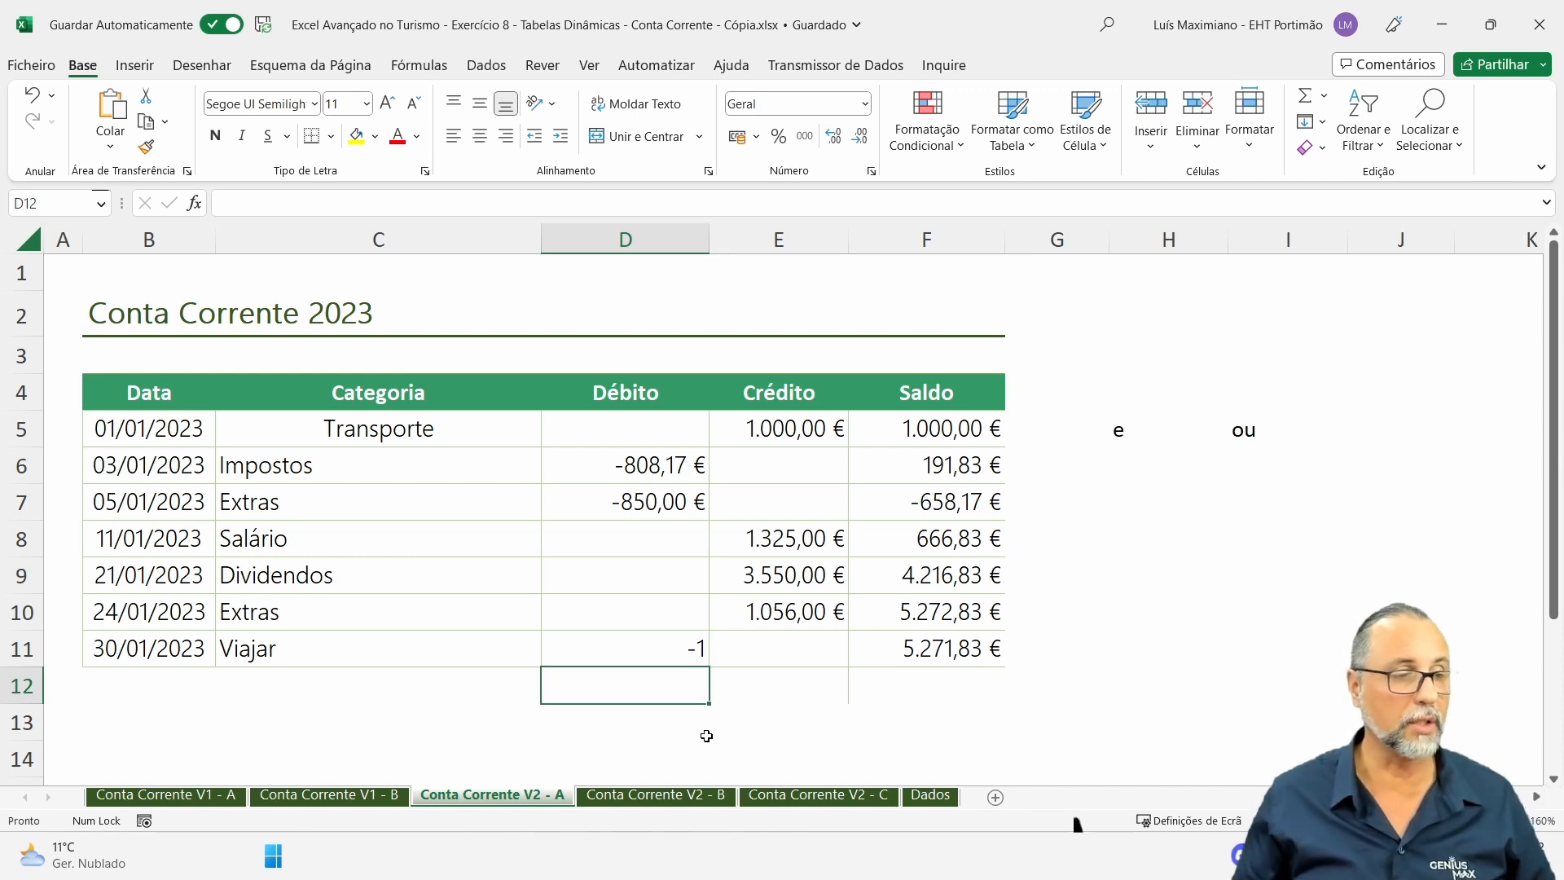
Copy the text of the Saldo formula in F6 and paste it into G6 as a note beside the table.
left_click(984, 452)
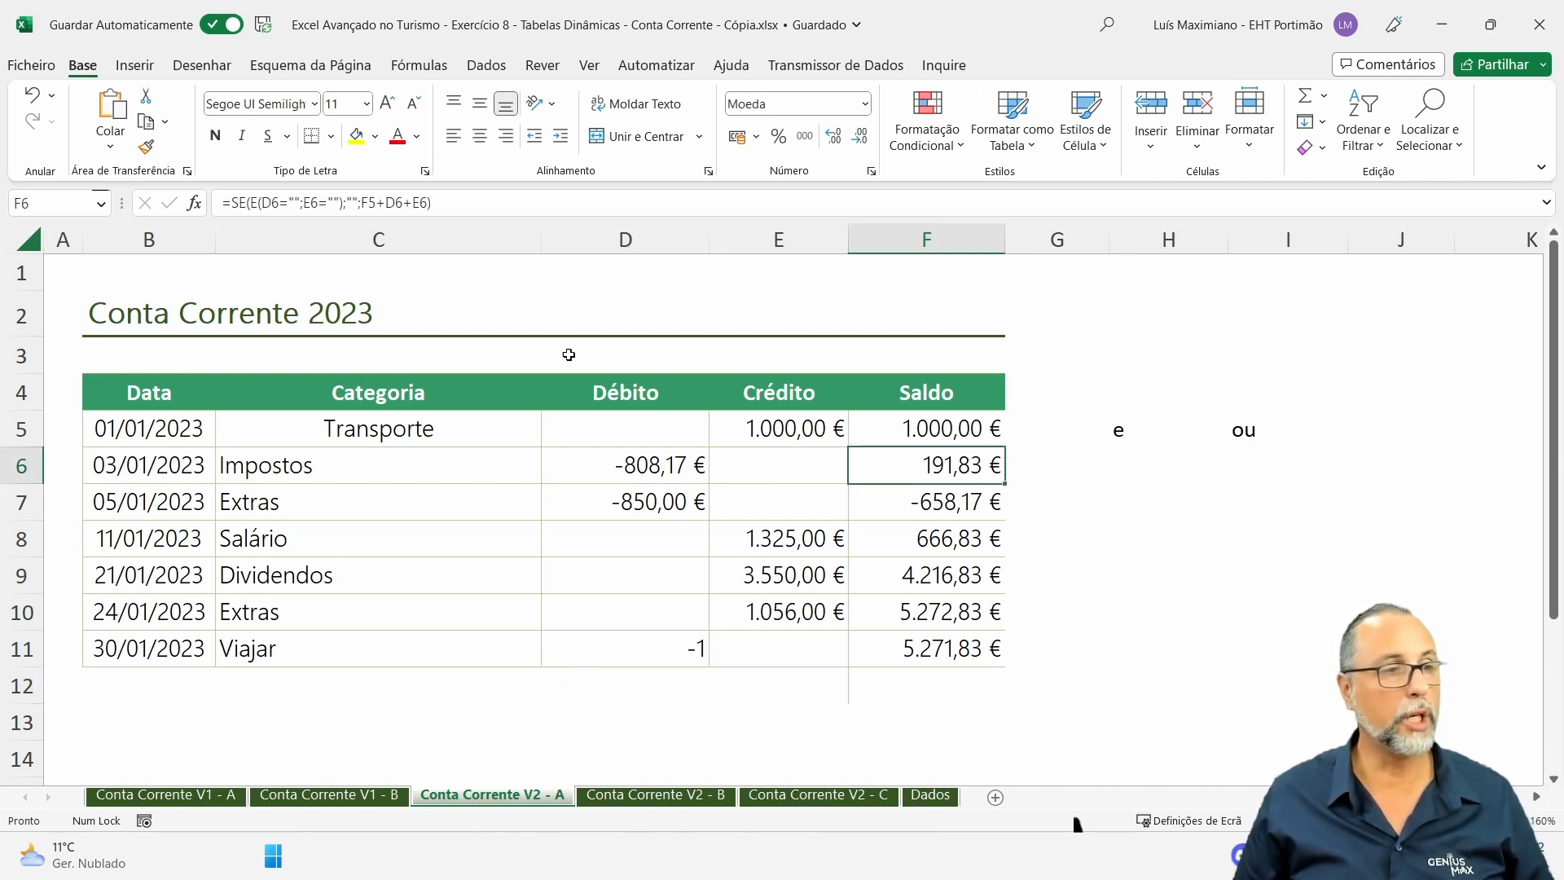
left_click_drag(225, 203, 549, 204)
key("ctrl+c")
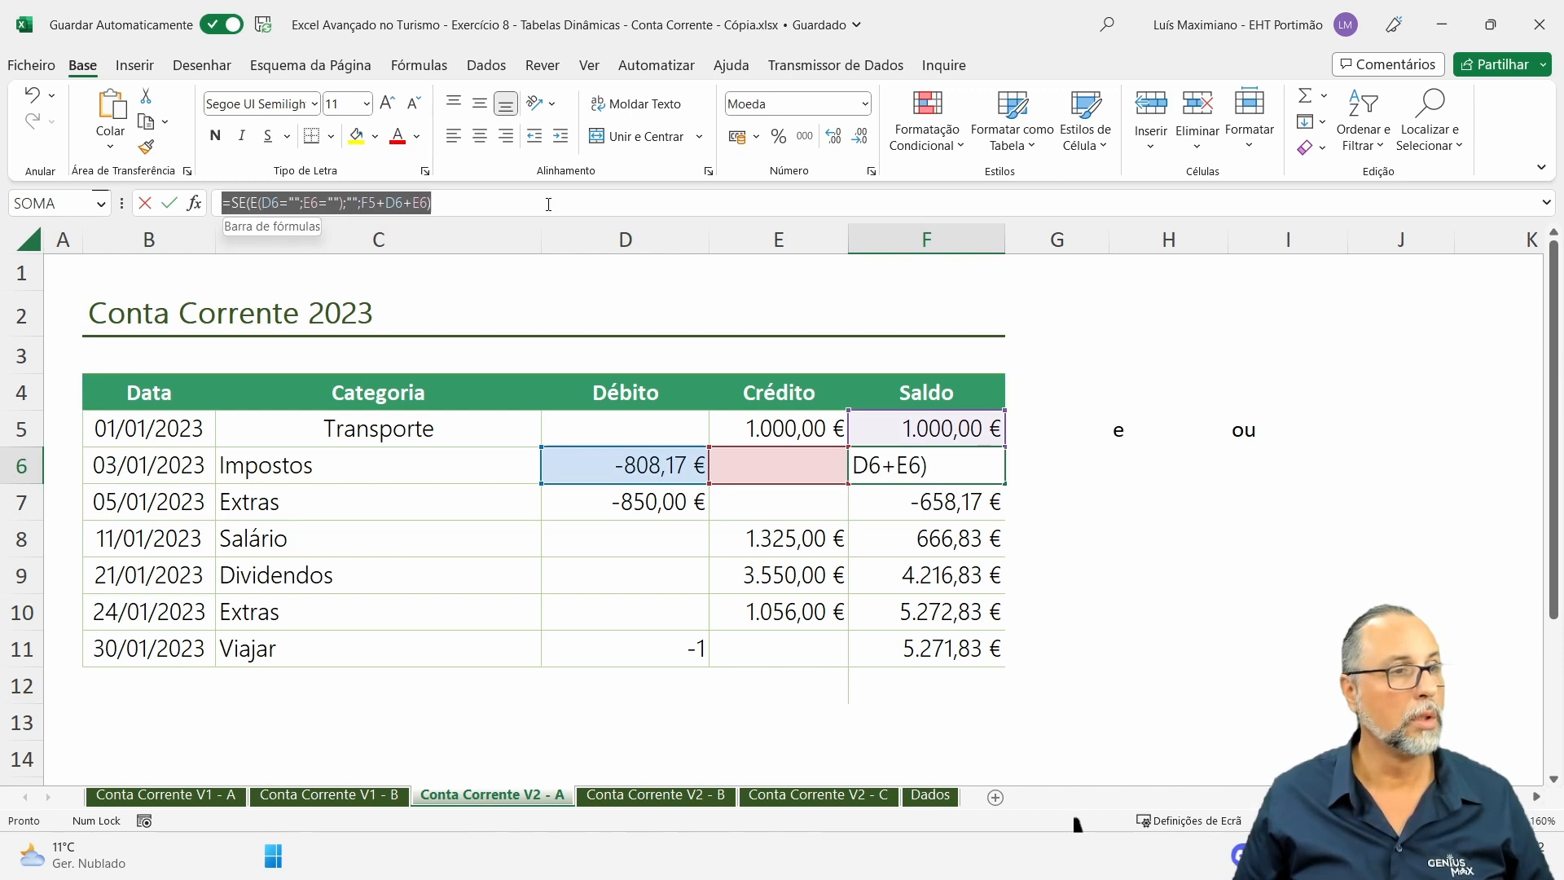
key("Escape")
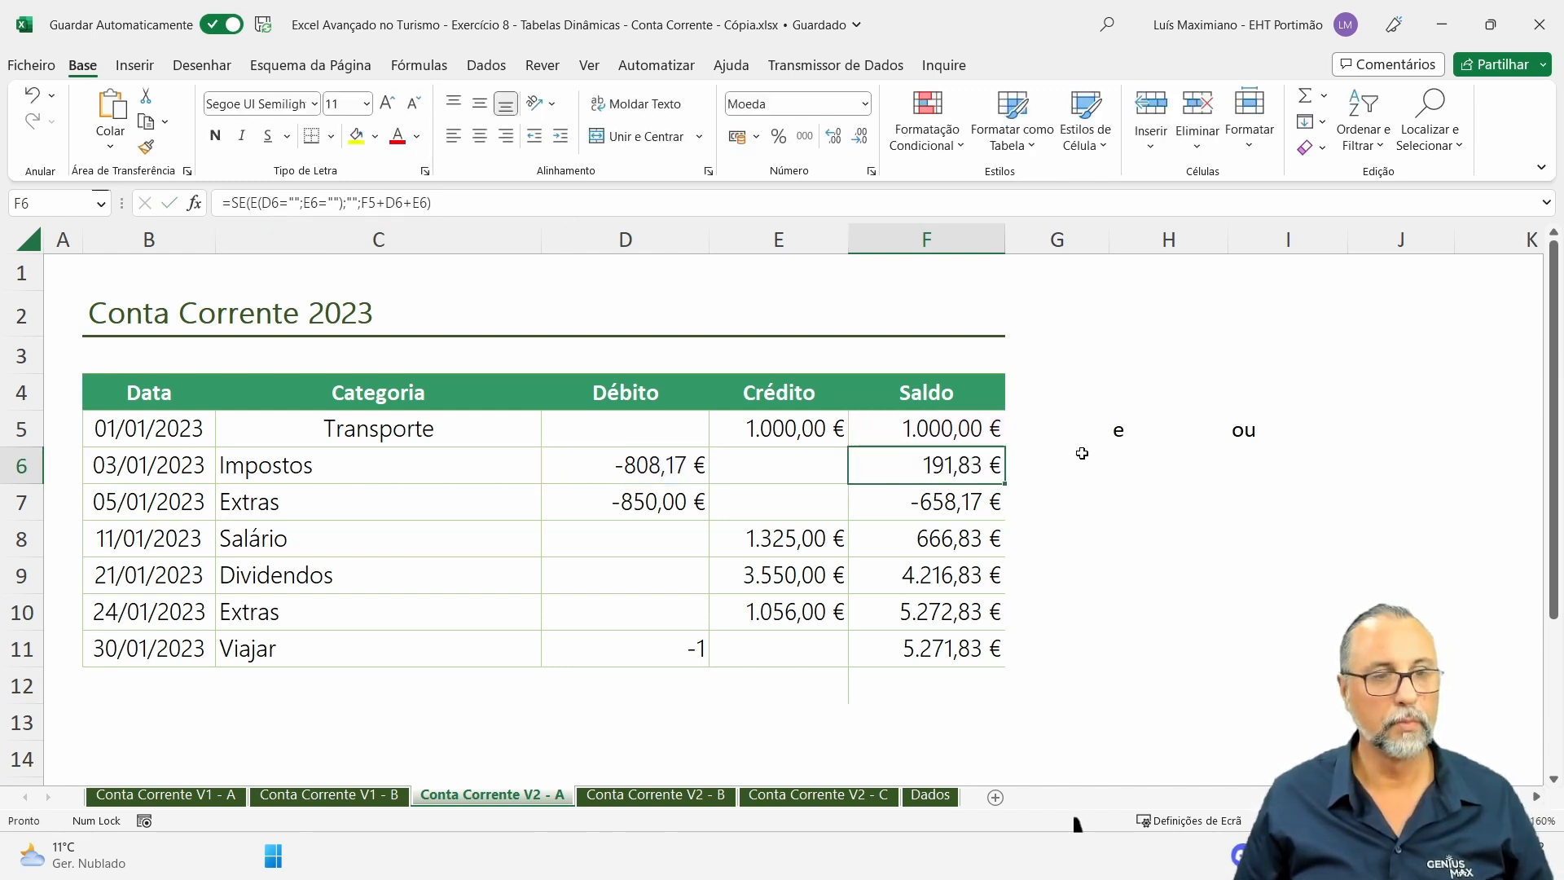
left_click(1081, 462)
key("ctrl+v")
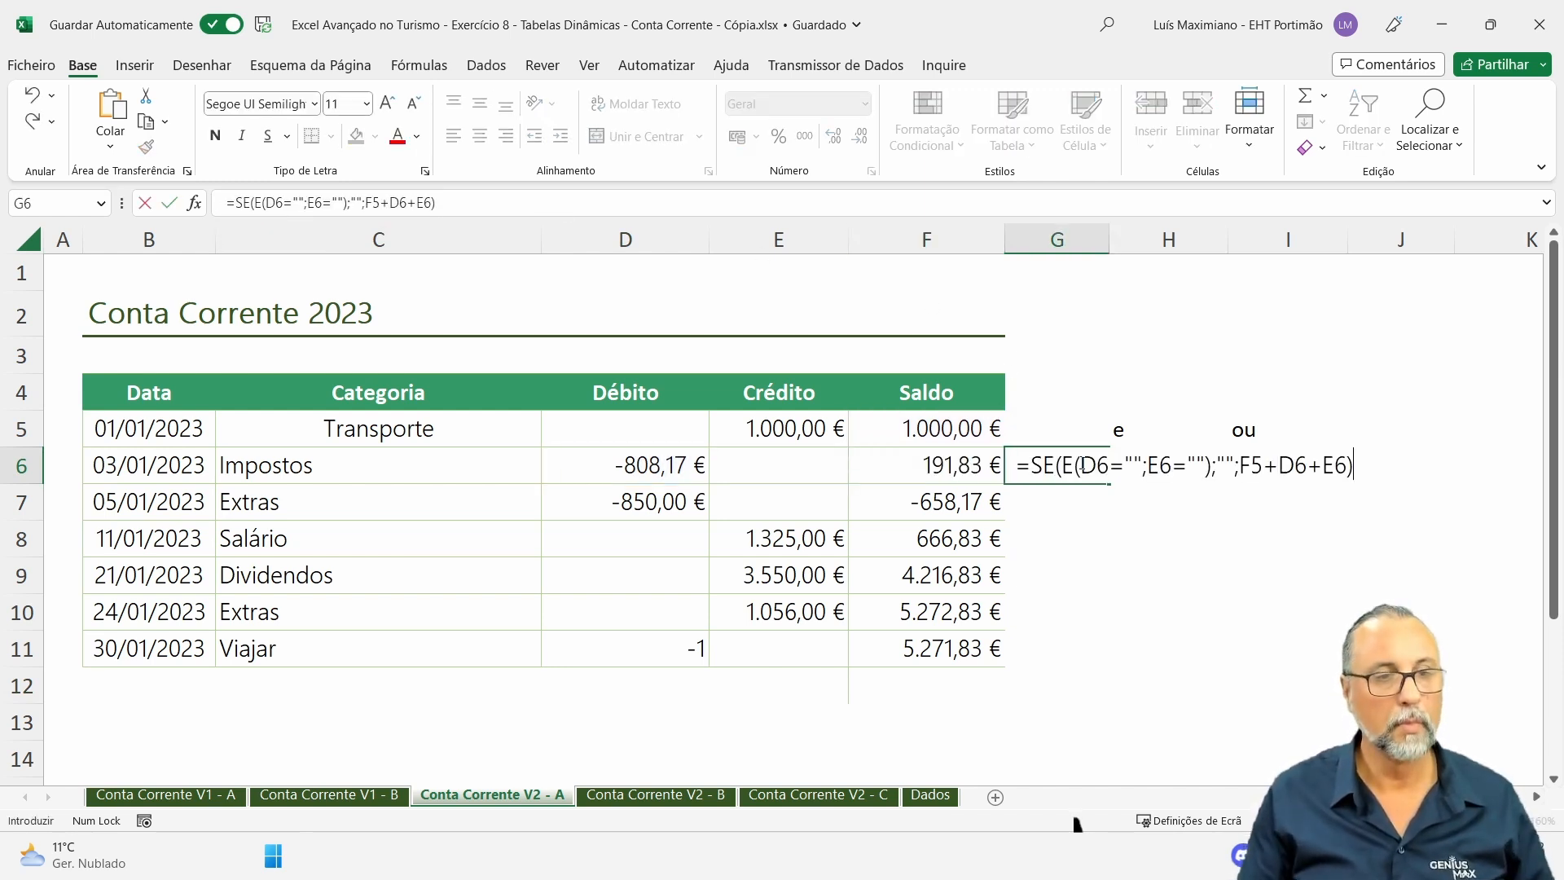
key("Return")
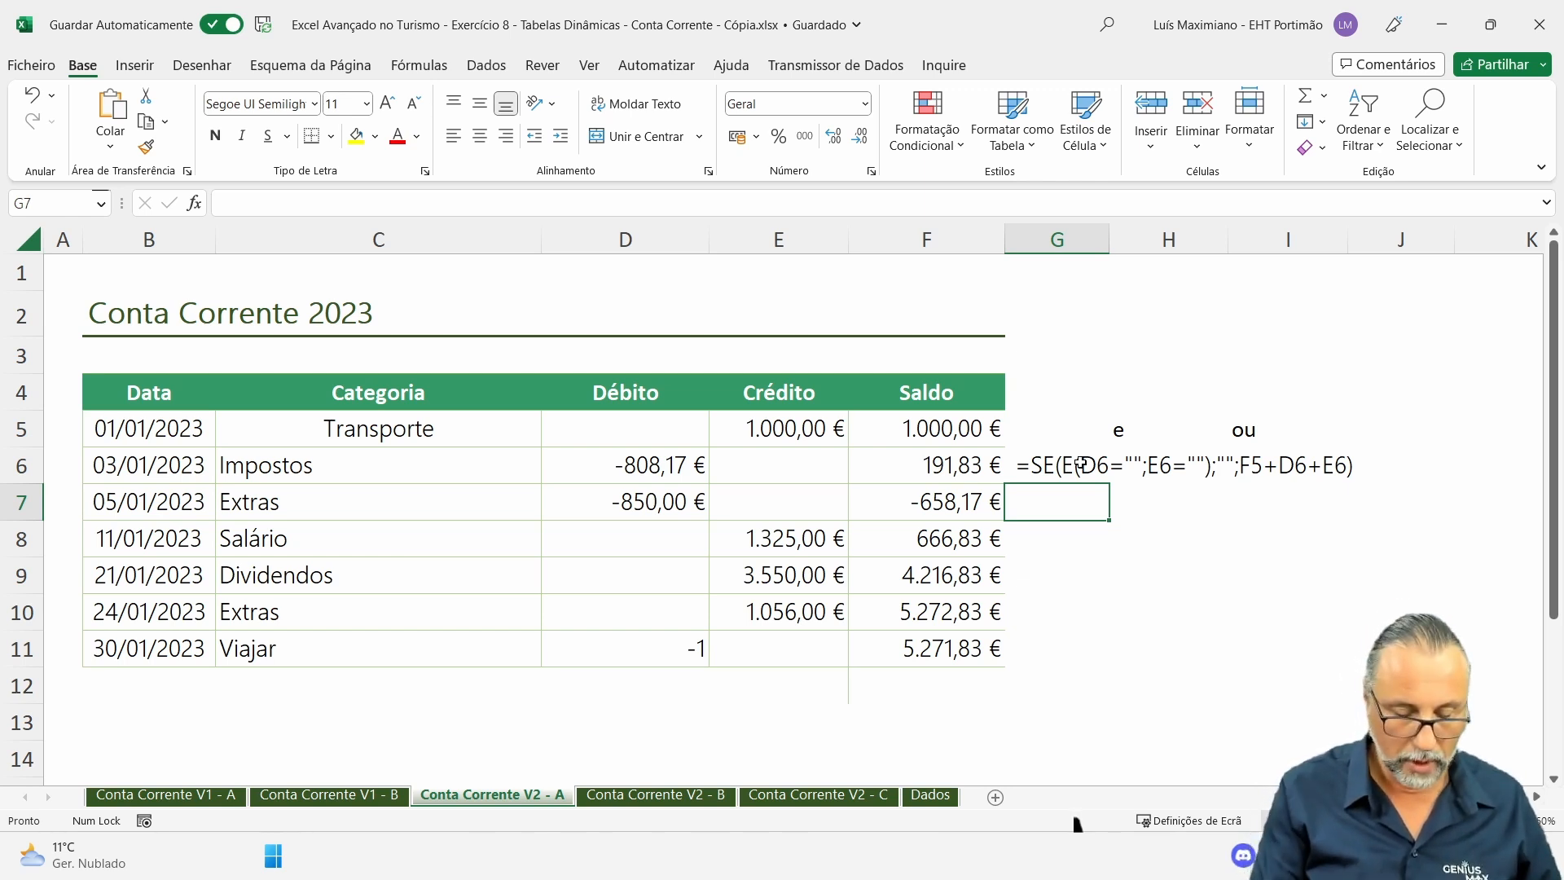
Clear the Saldo formulas from F6 to F11, keeping the opening balance in F5.
key("Up")
key("Left")
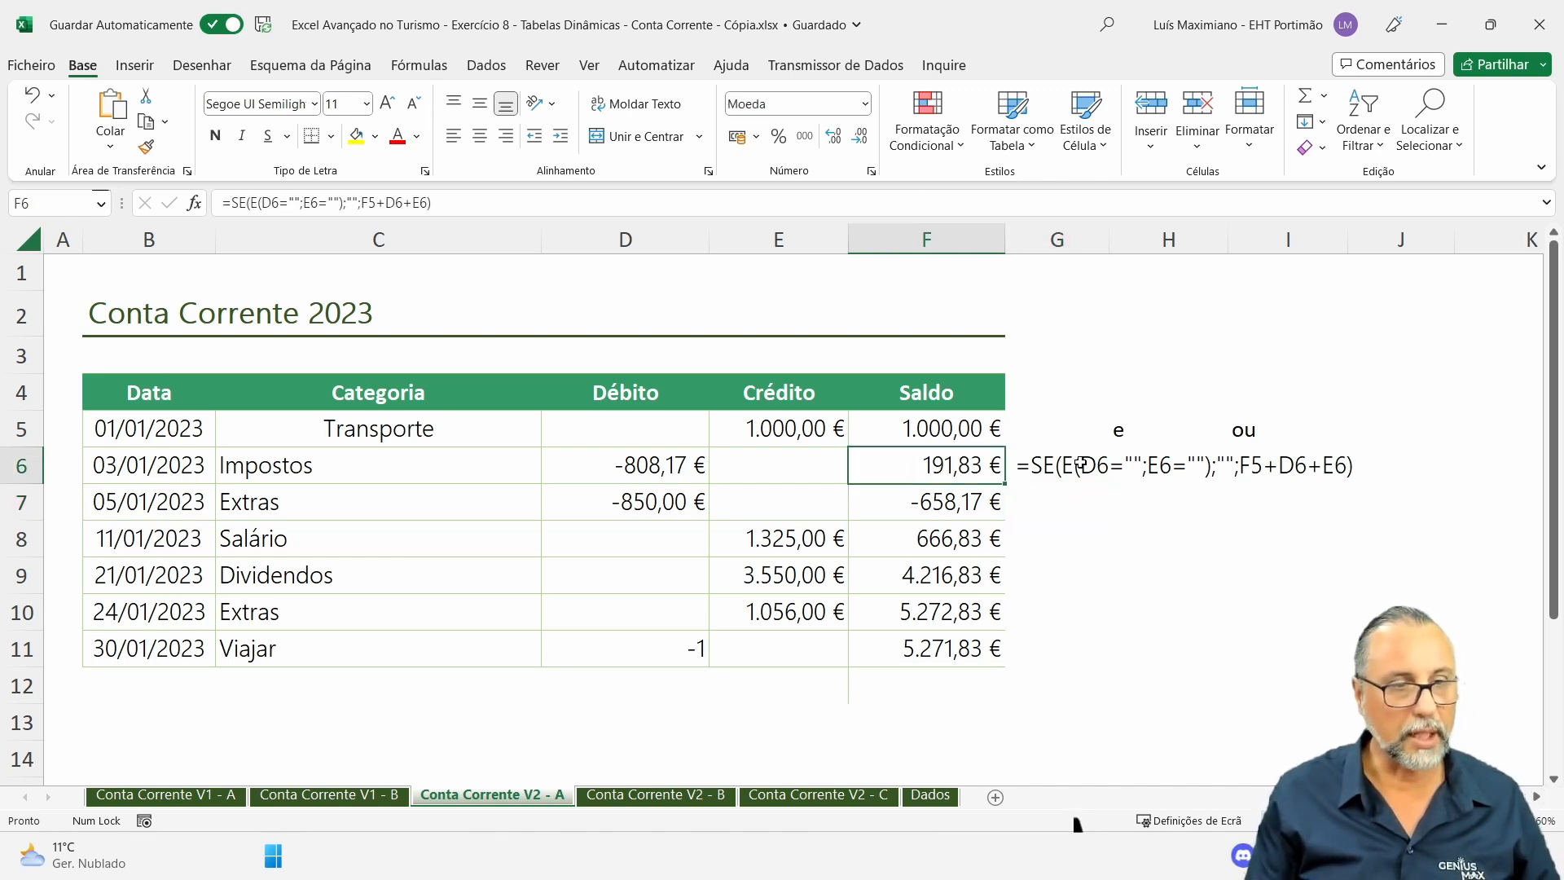
key("Delete")
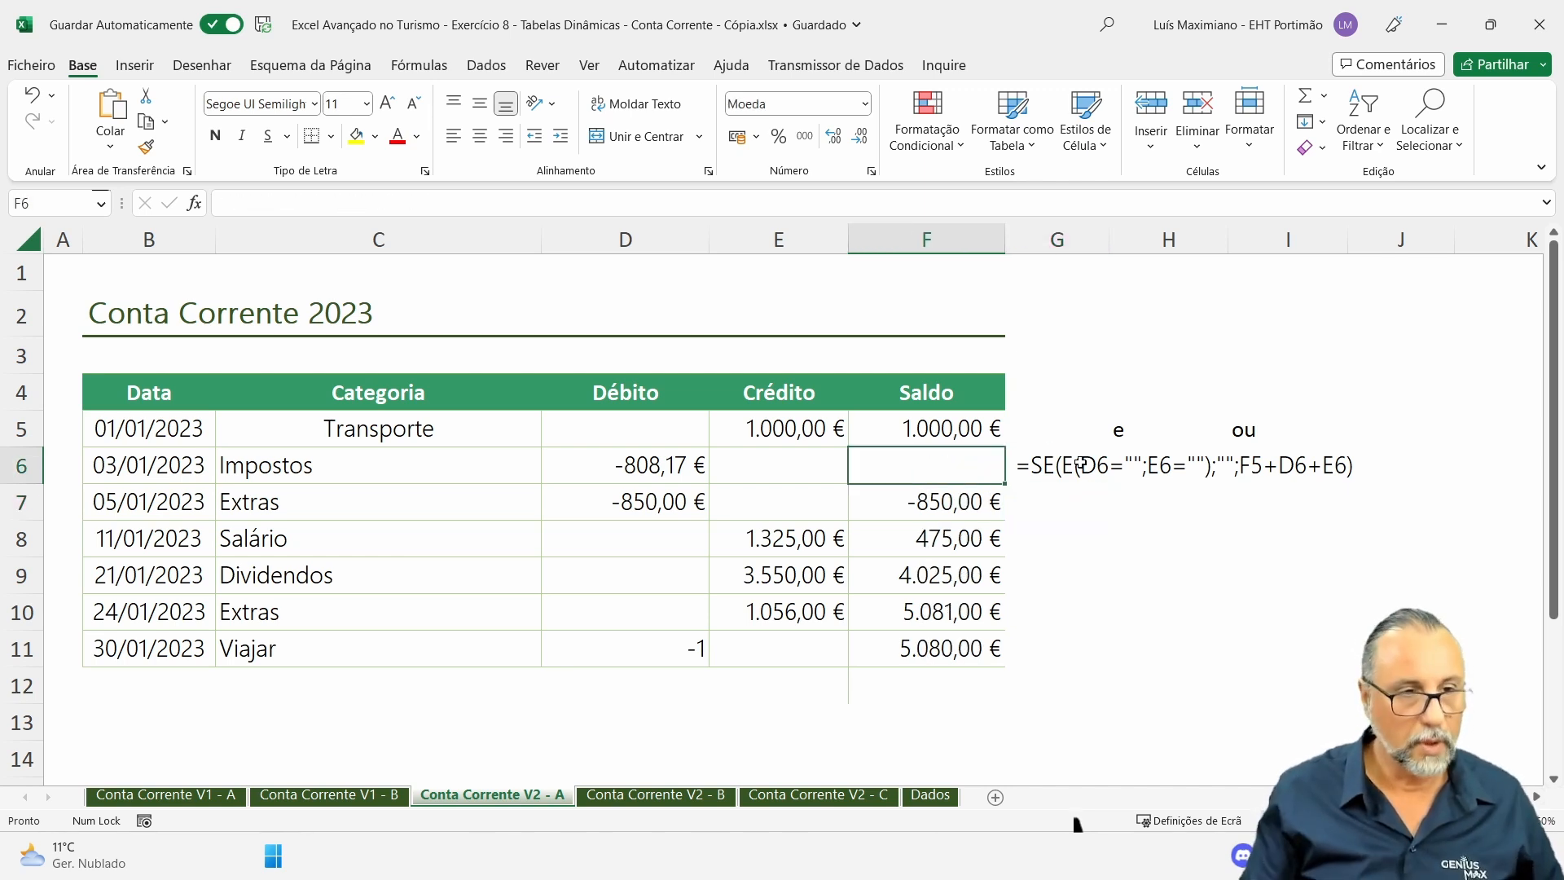
key("shift+Down")
key("shift+Down")
key("shift+Down")
key("shift+Down")
key("shift+Down")
key("Delete")
key("Up")
key("Down")
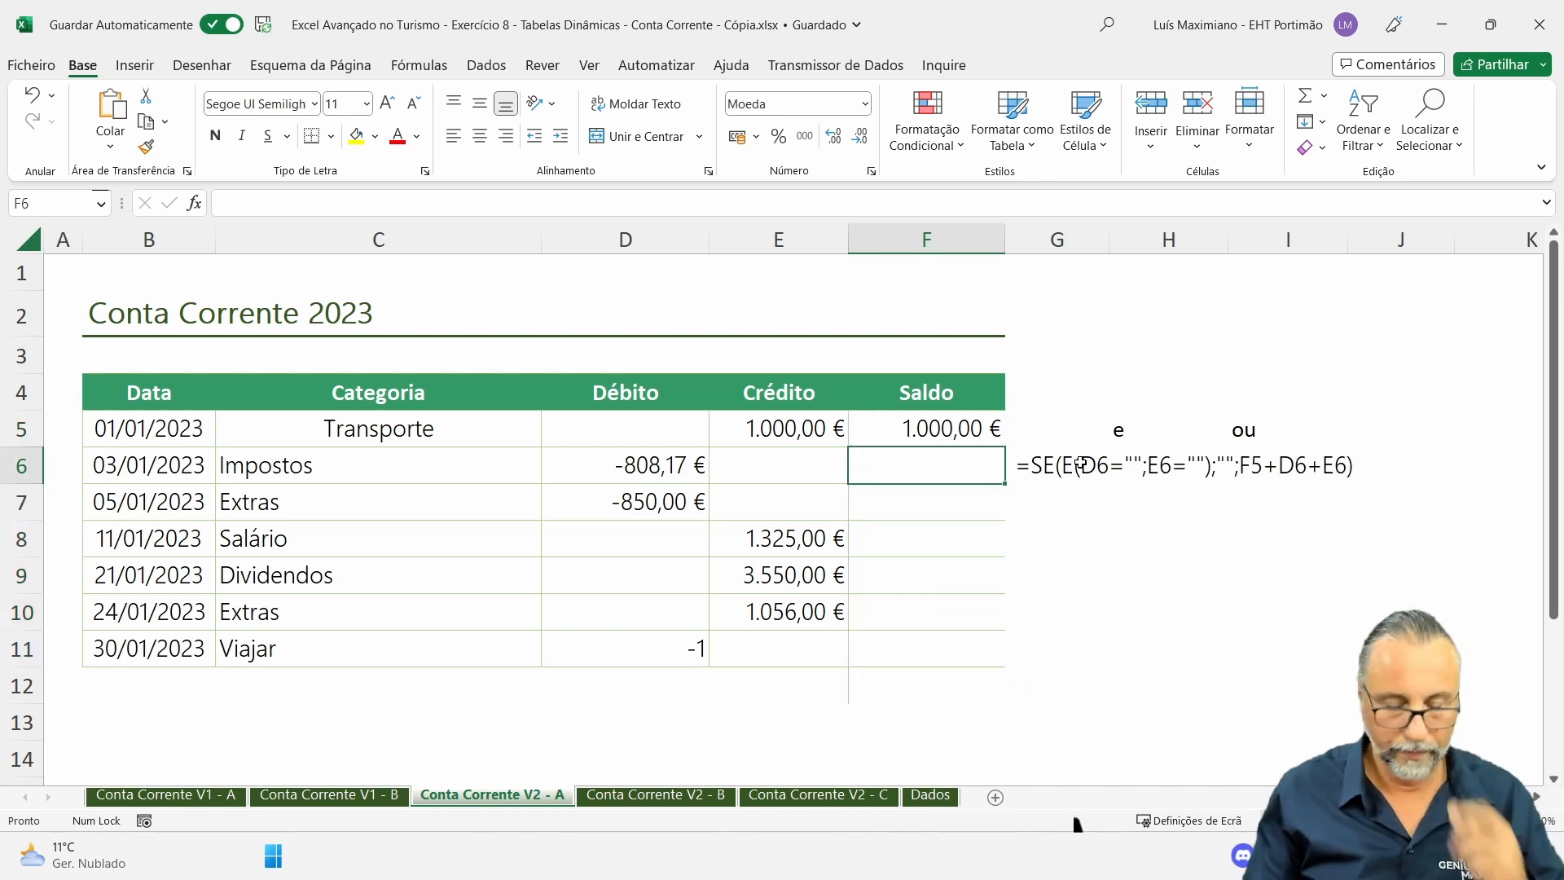
Start an SE formula in F6 with the condition OU(D6<>"";E6<>"").
type("=se(")
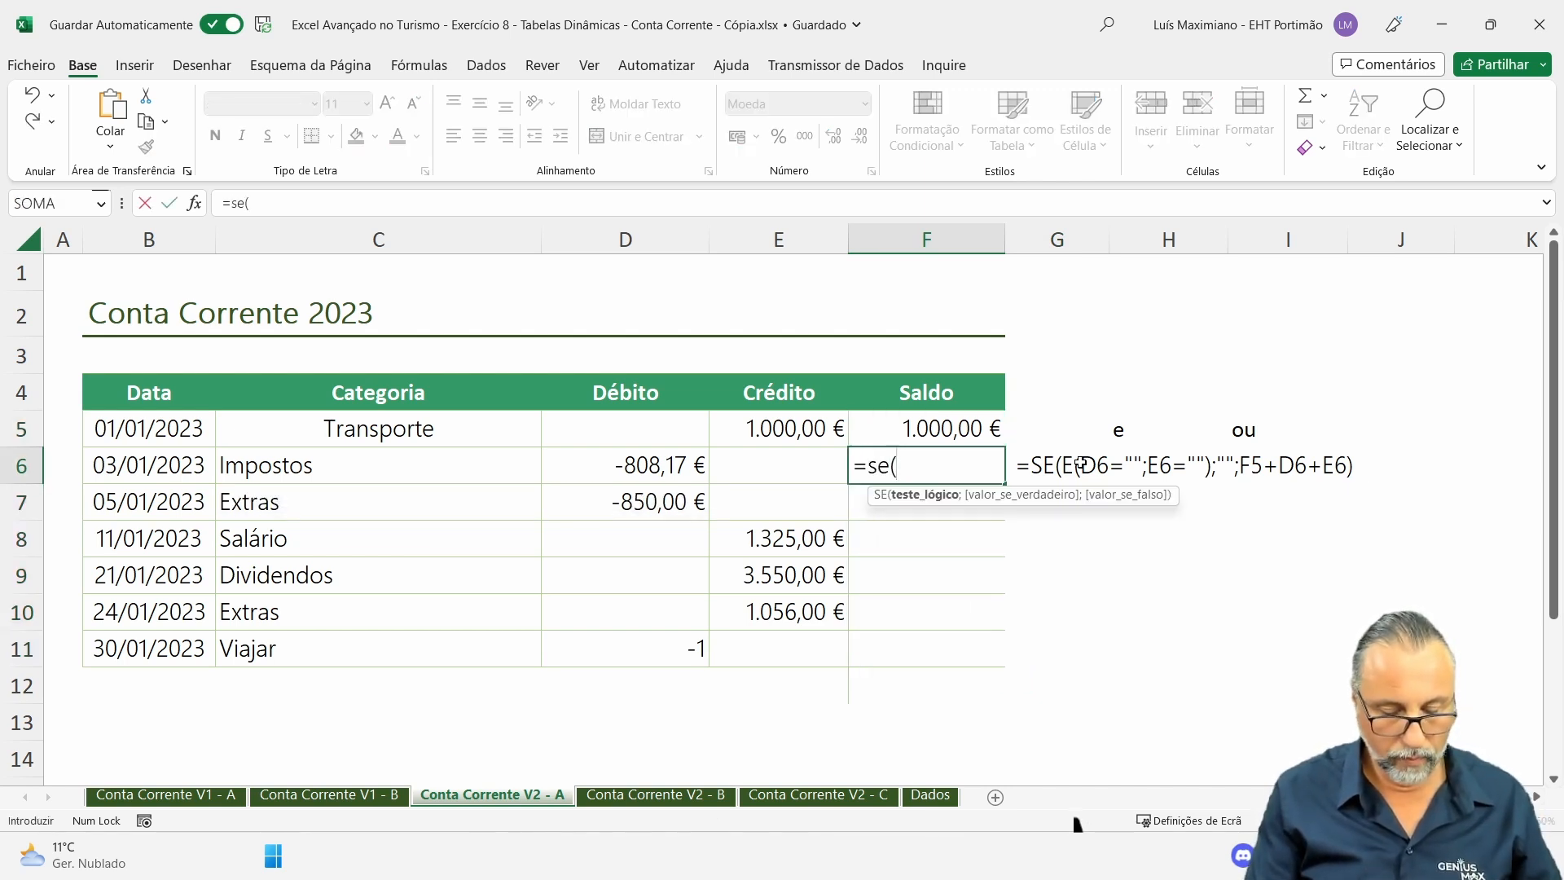
type("ou(")
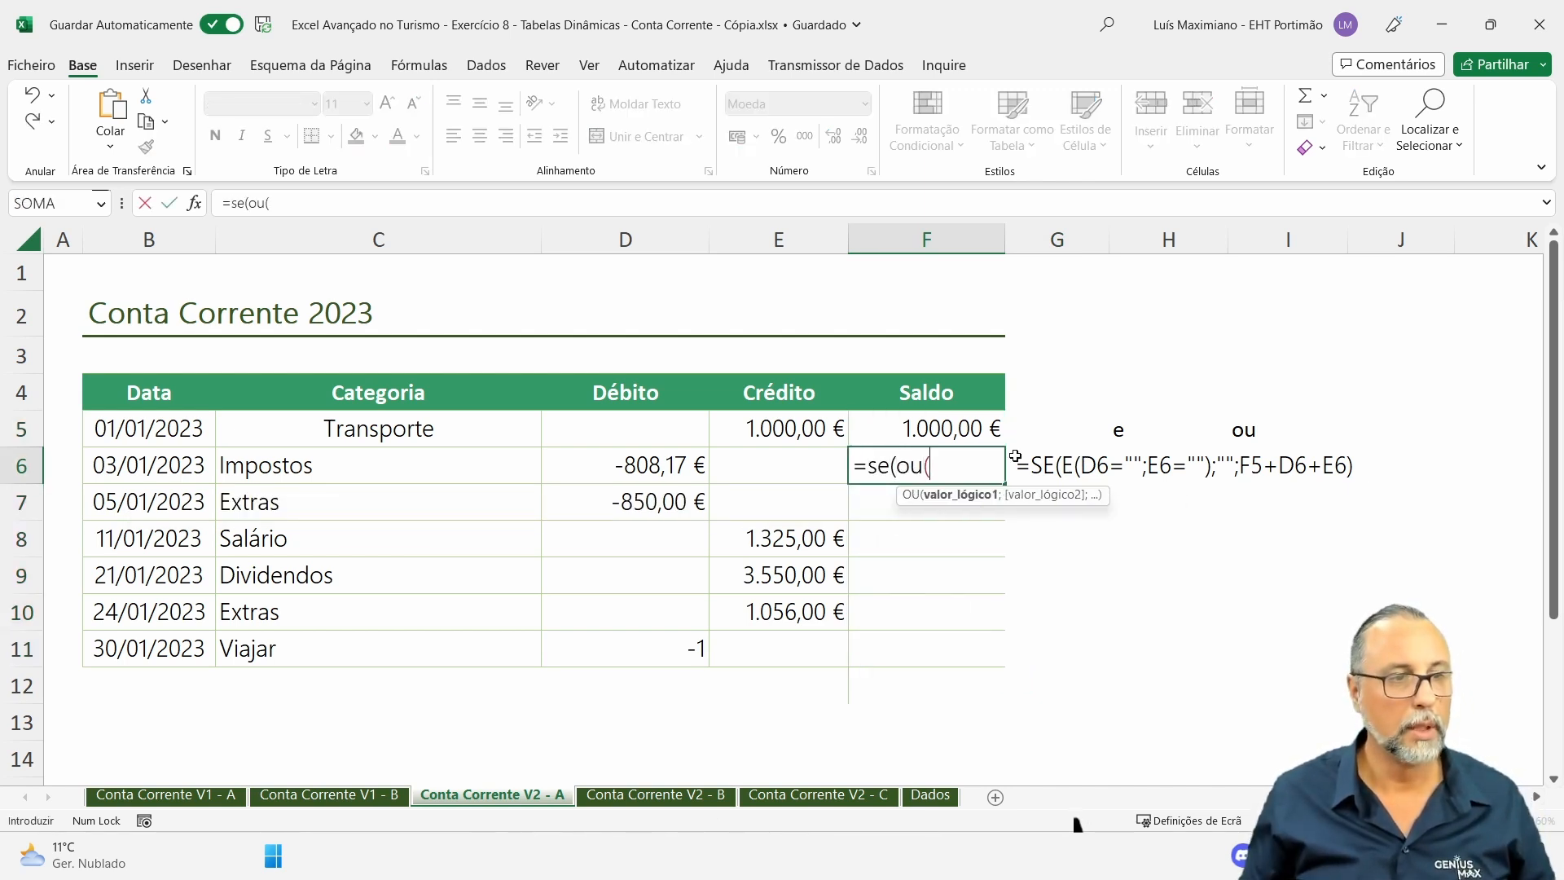
left_click(670, 463)
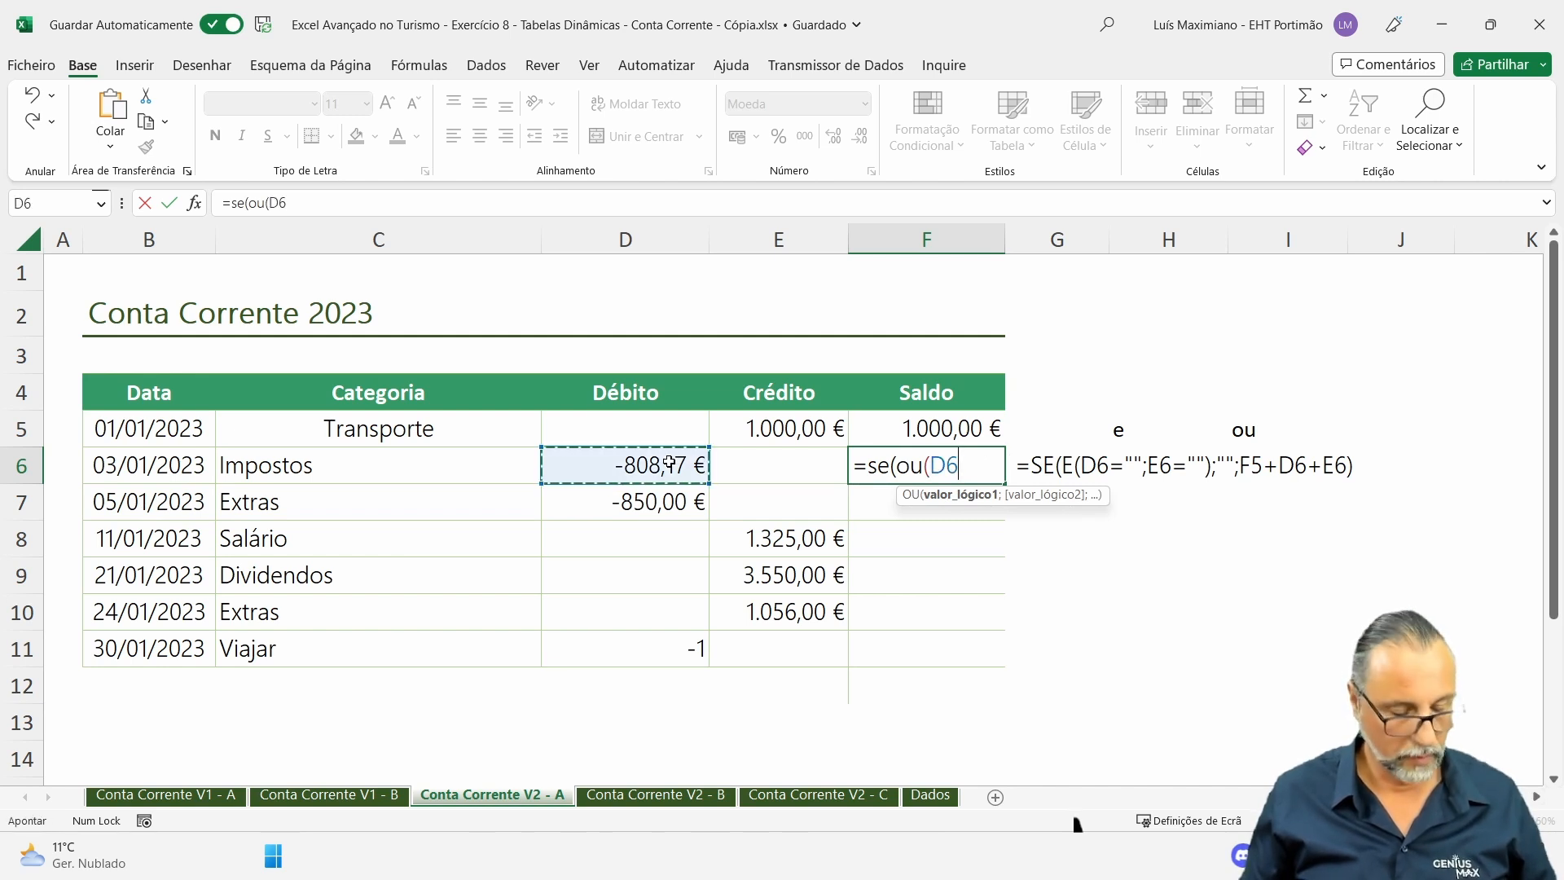
type("<>")
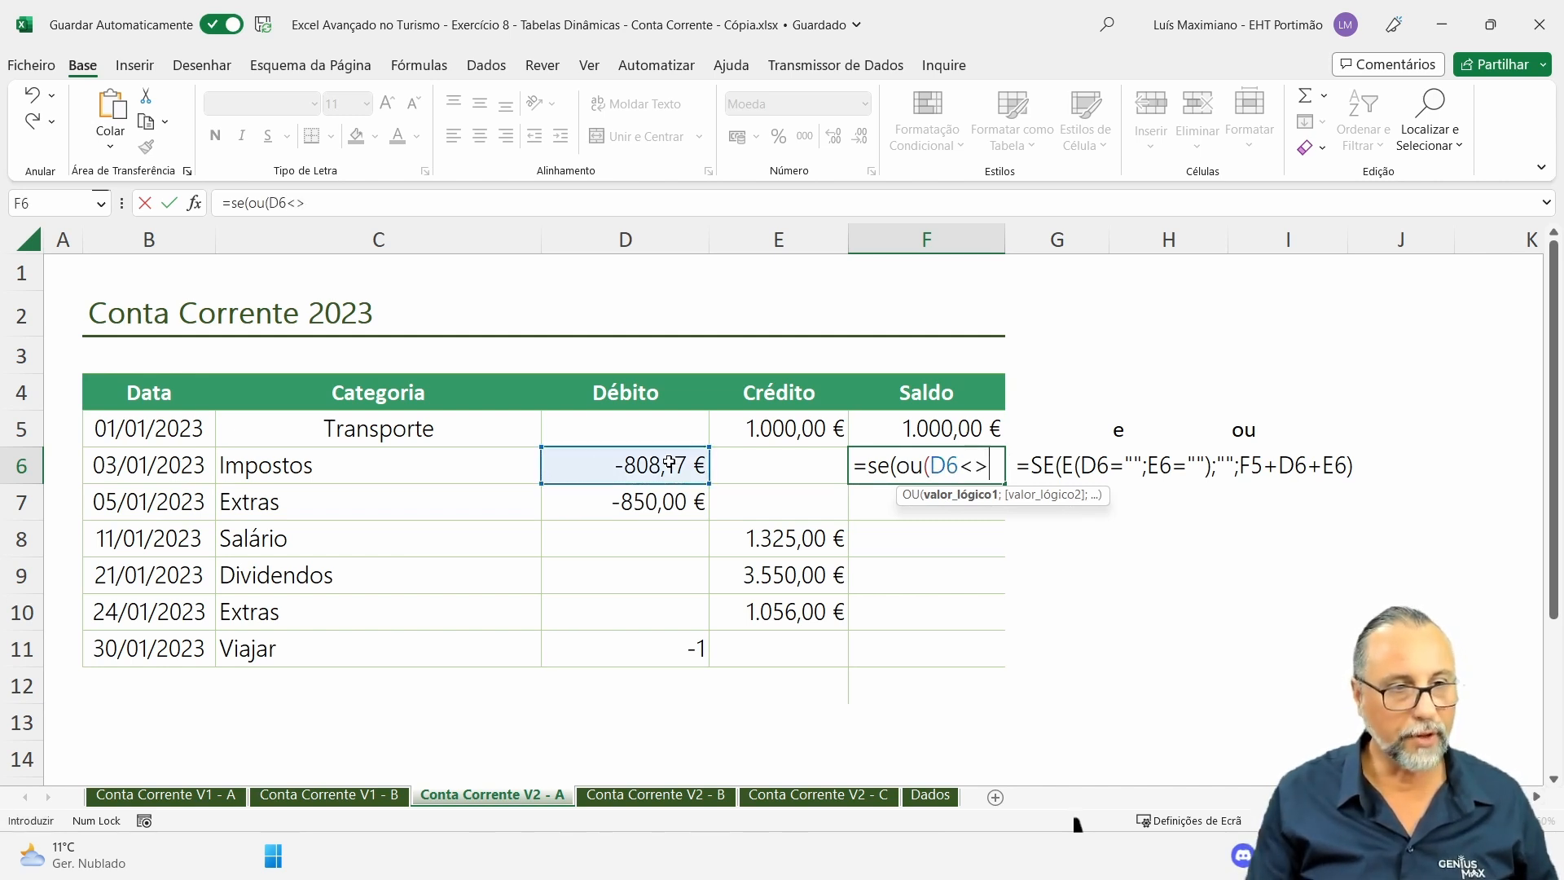
type("\"\";")
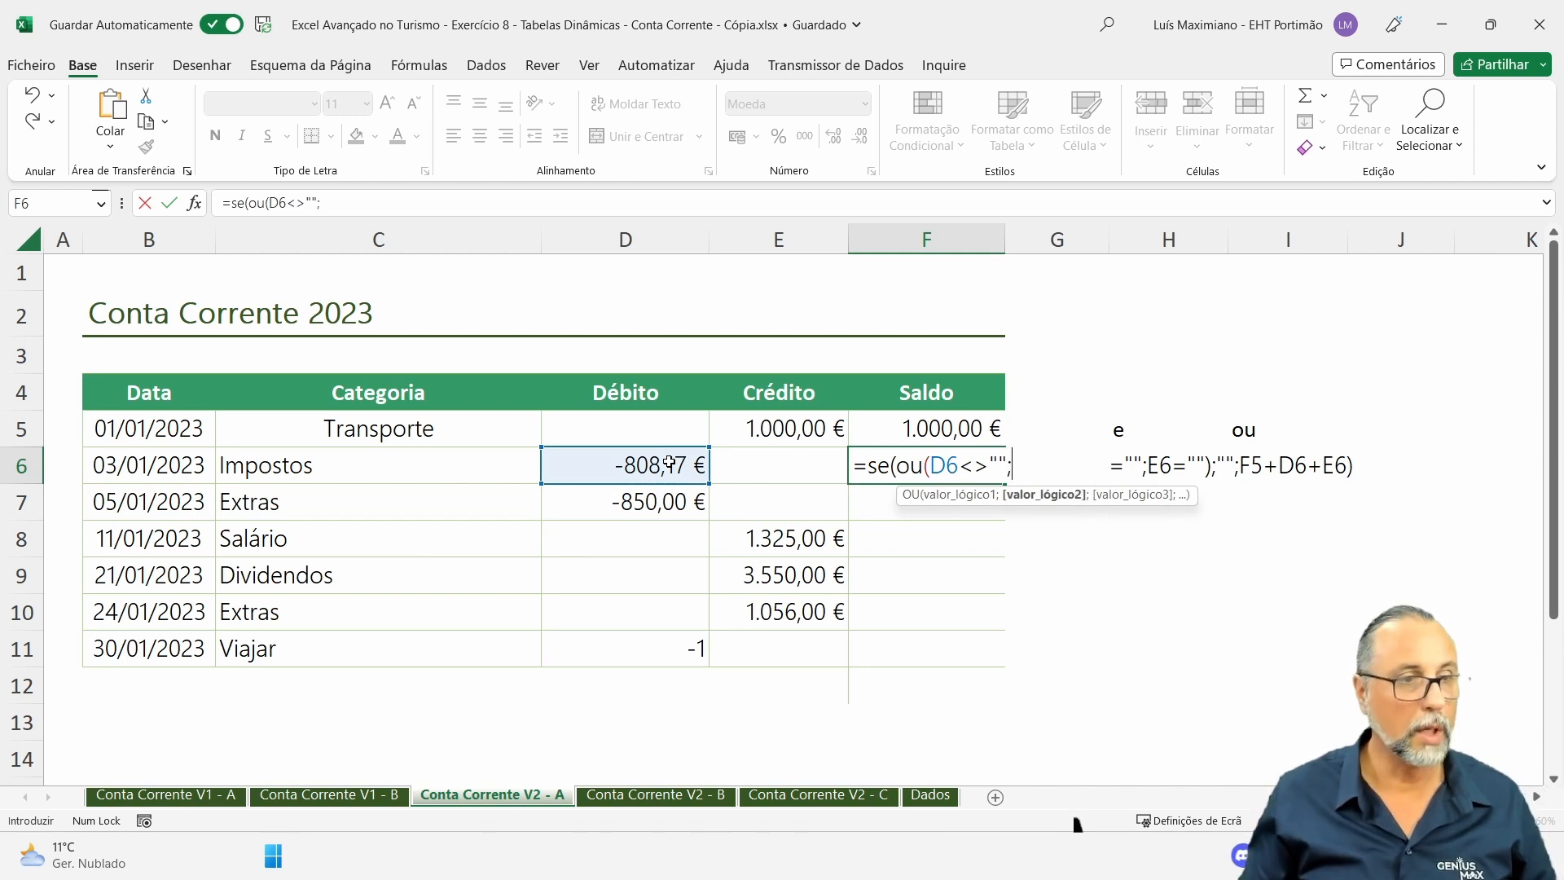
left_click(741, 463)
type("<>")
type("\"\";)")
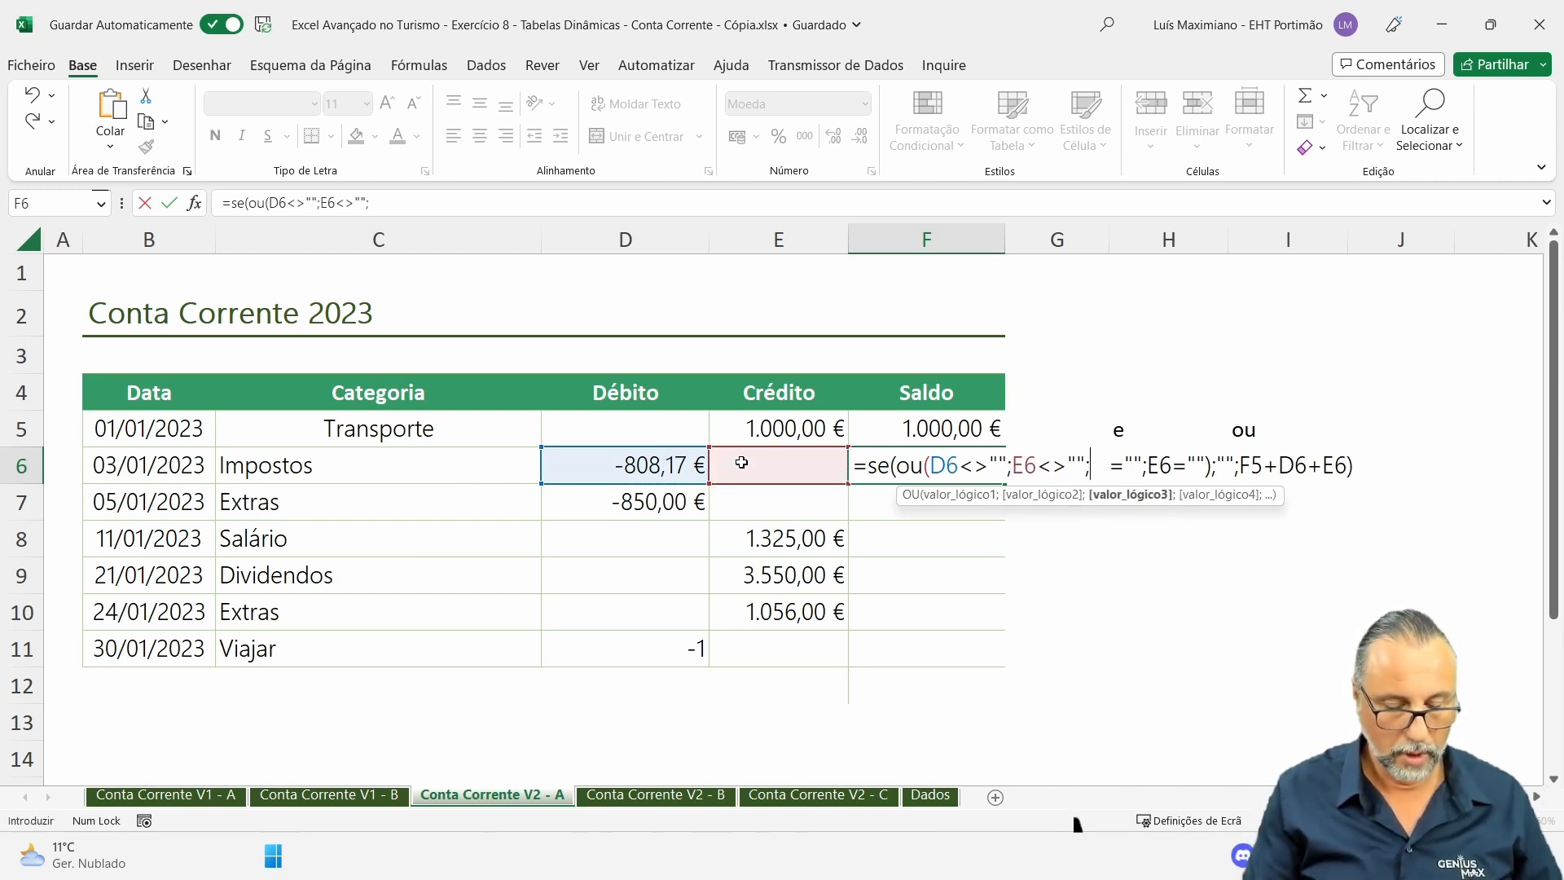
key("BackSpace")
key("BackSpace")
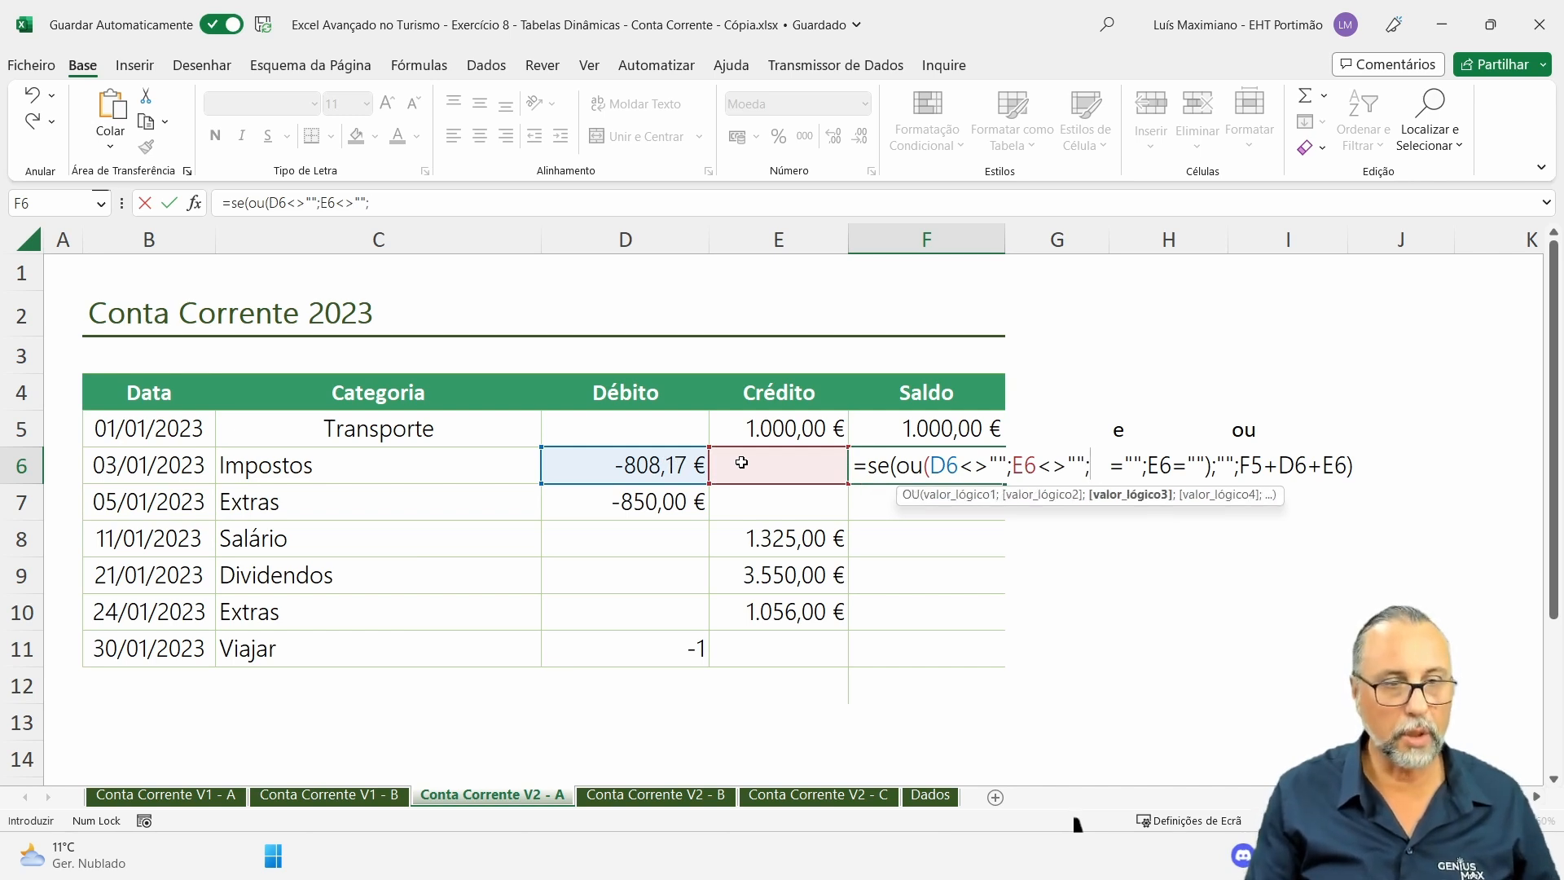
type(");")
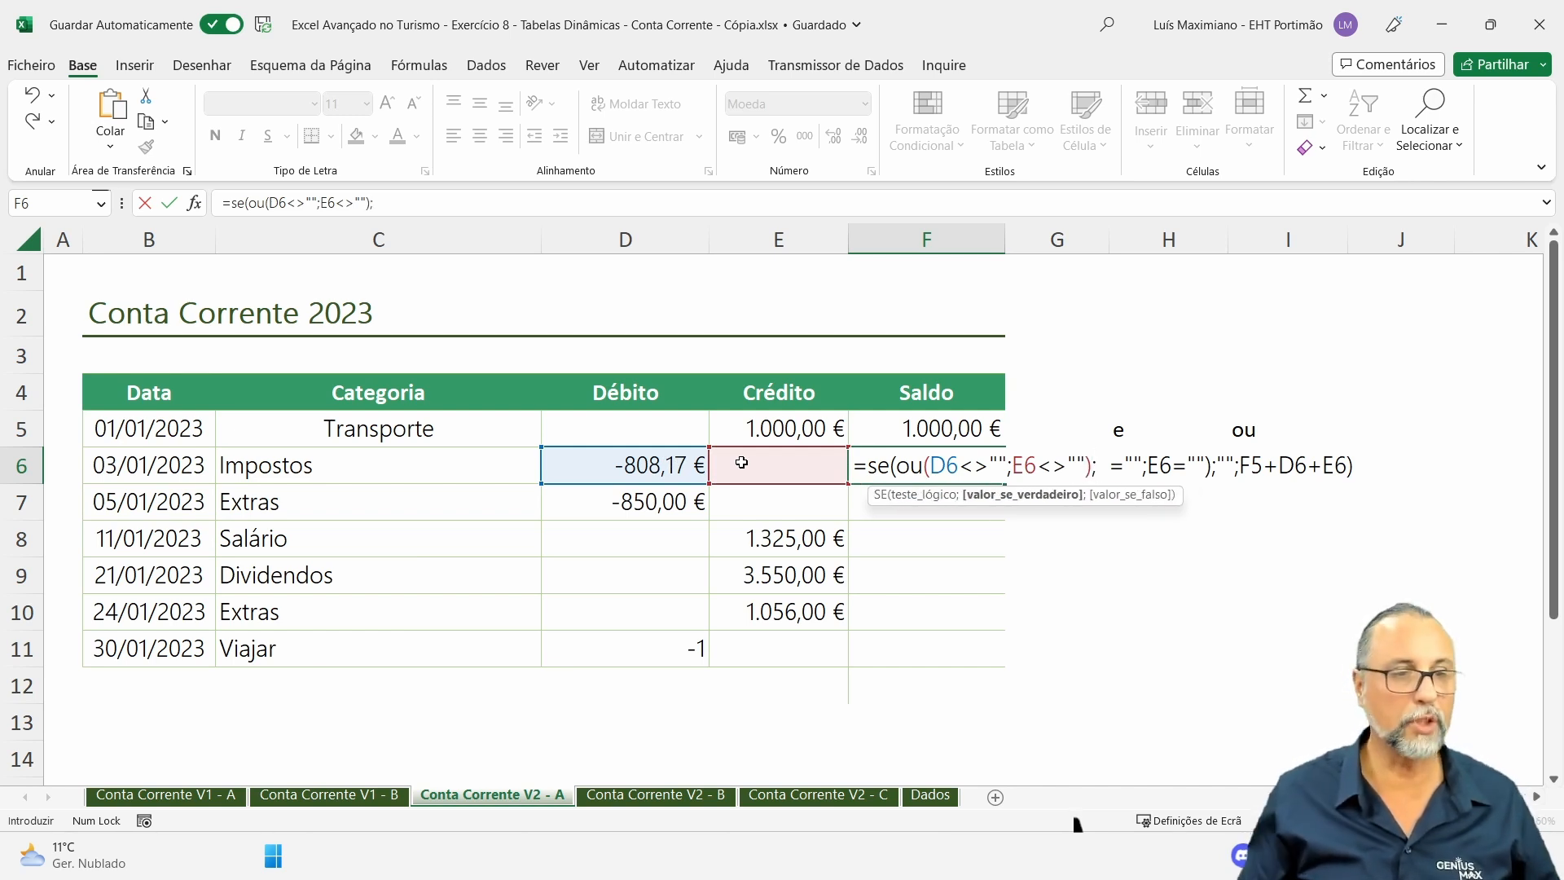
Complete the F6 formula with F5+D6+E6 as the value if true and fill it down to F12.
left_click(944, 426)
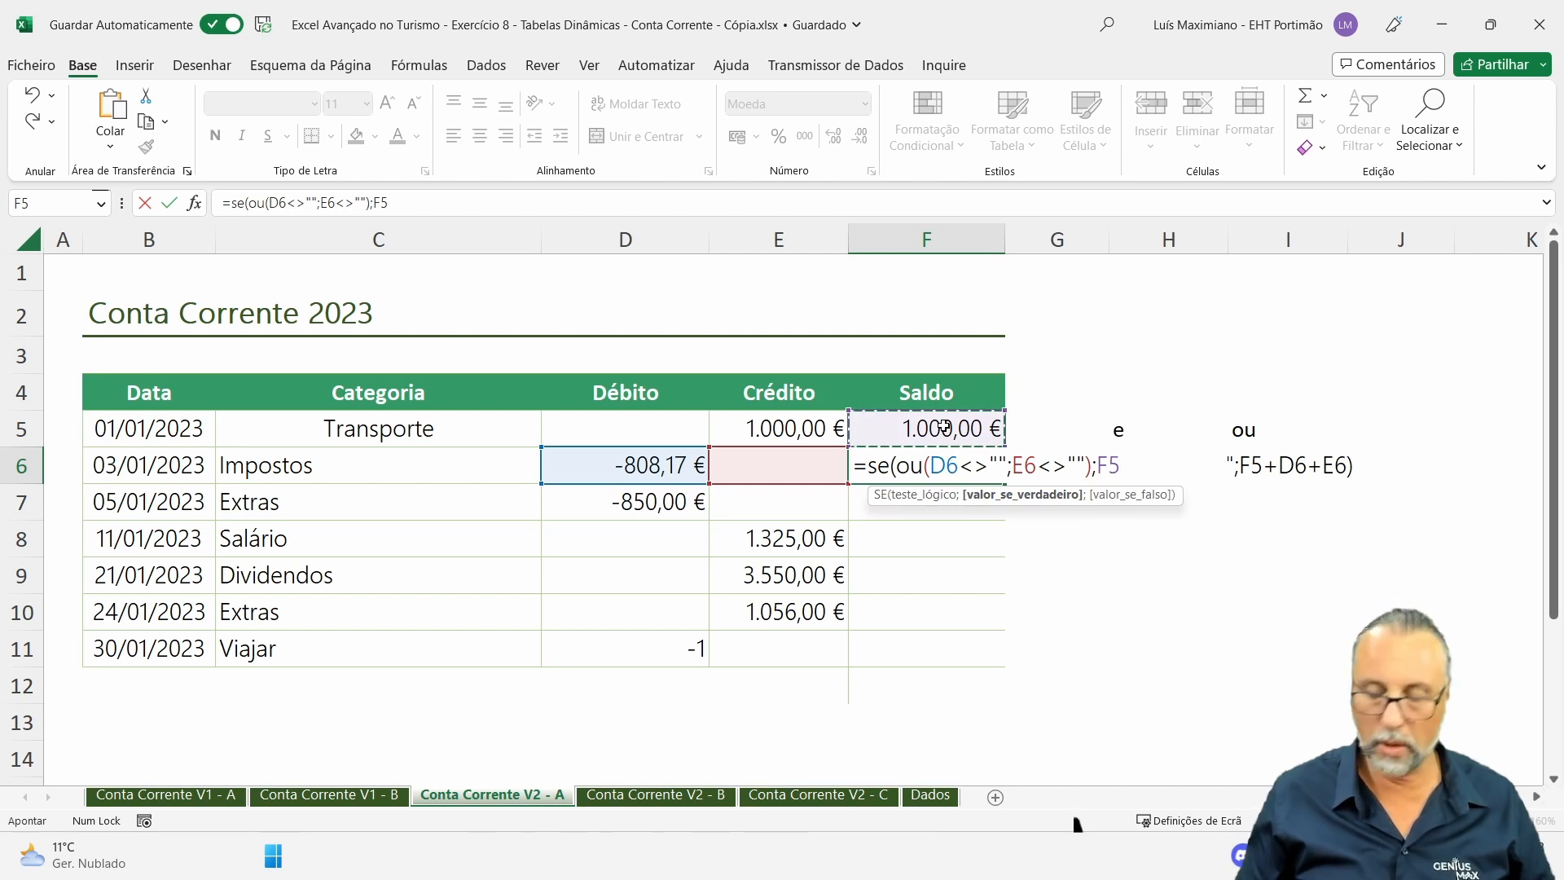
type("+")
left_click(595, 467)
type("+")
left_click(737, 461)
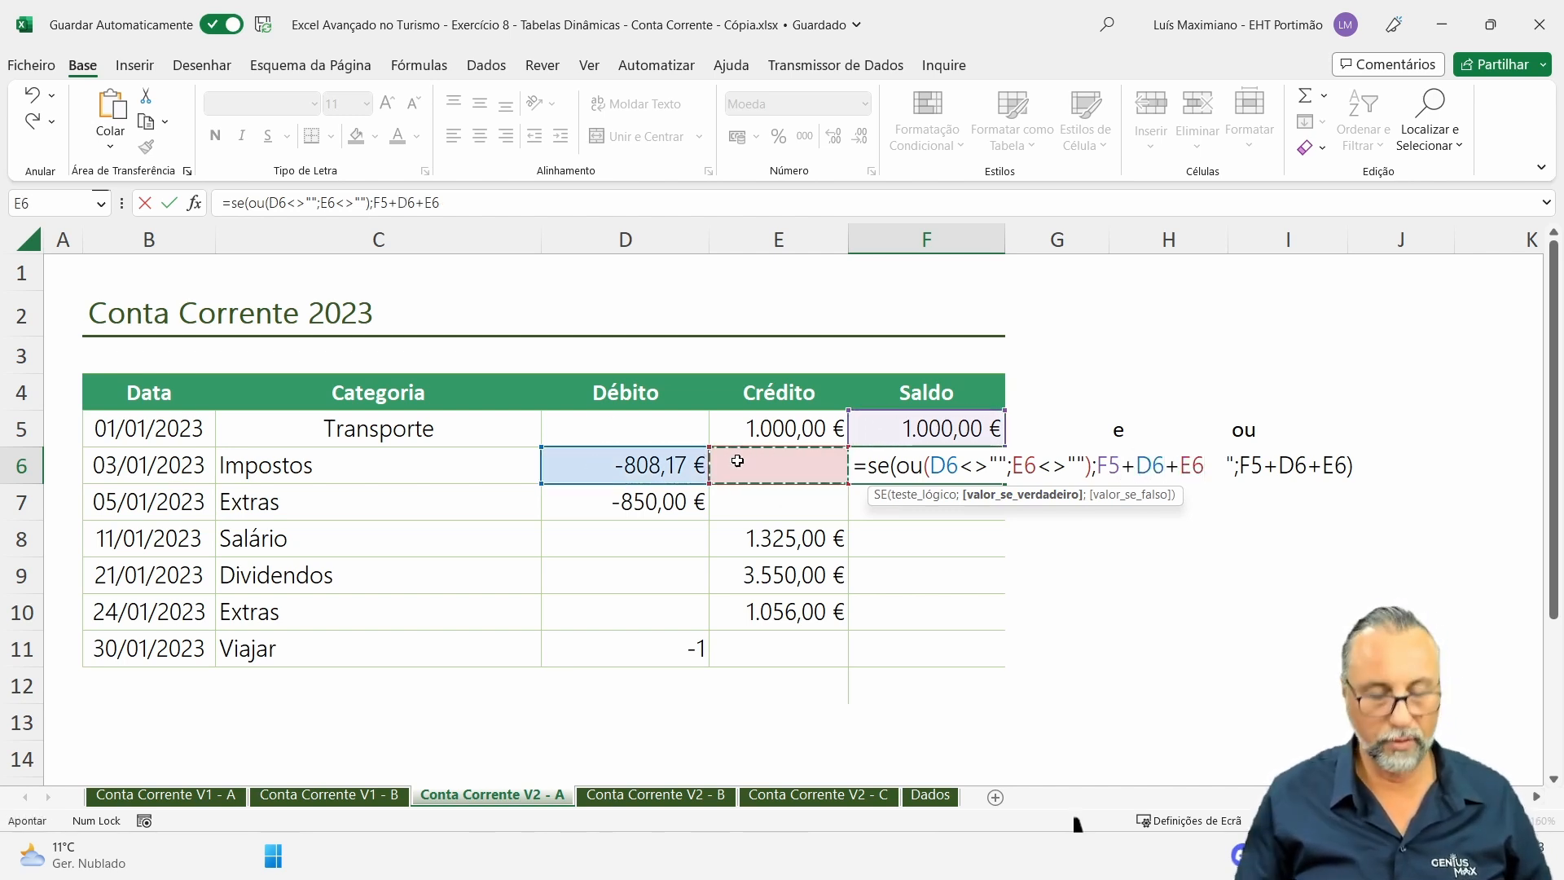
type(")")
key("Return")
key("Up")
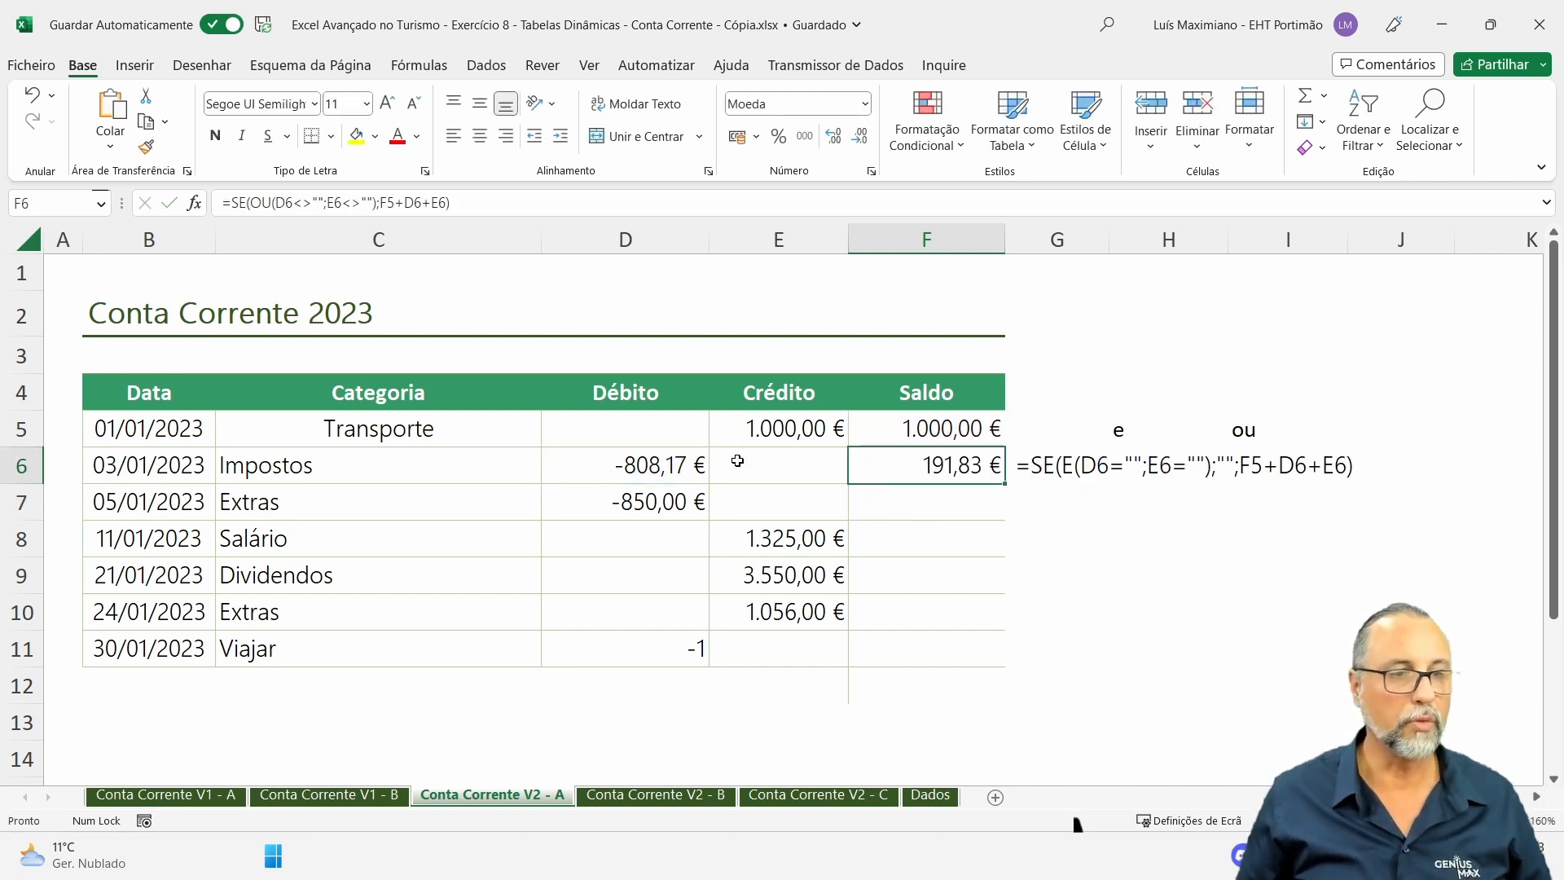
left_click_drag(1005, 484, 995, 708)
left_click(1096, 631)
Copy the text of the OU-based Saldo formula in F7 and paste it into G7 as a note.
left_click(966, 511)
double_click(964, 507)
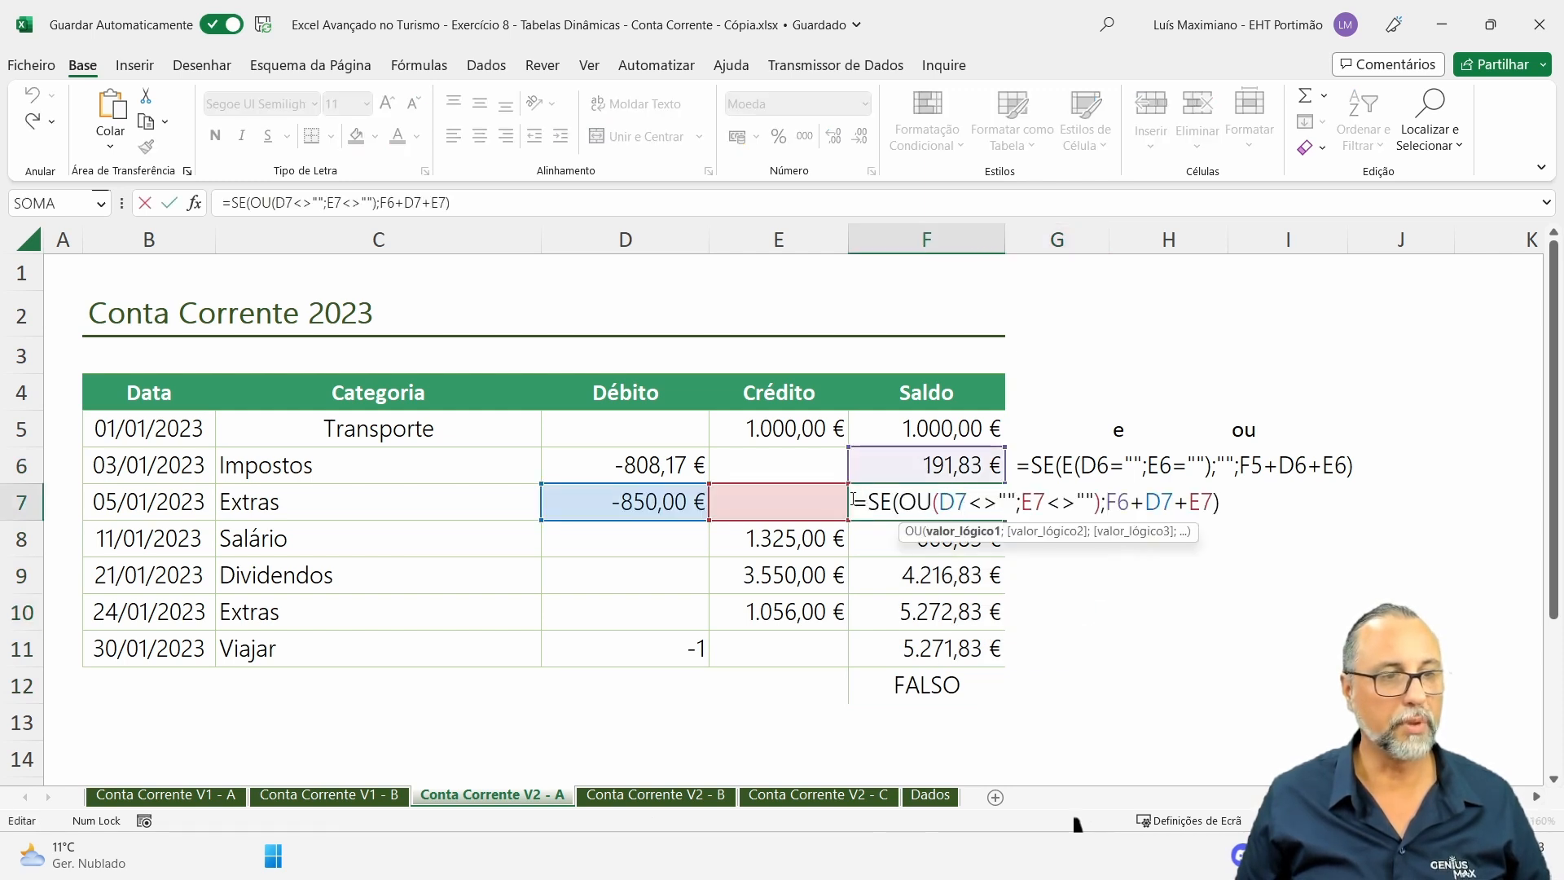
key("Escape")
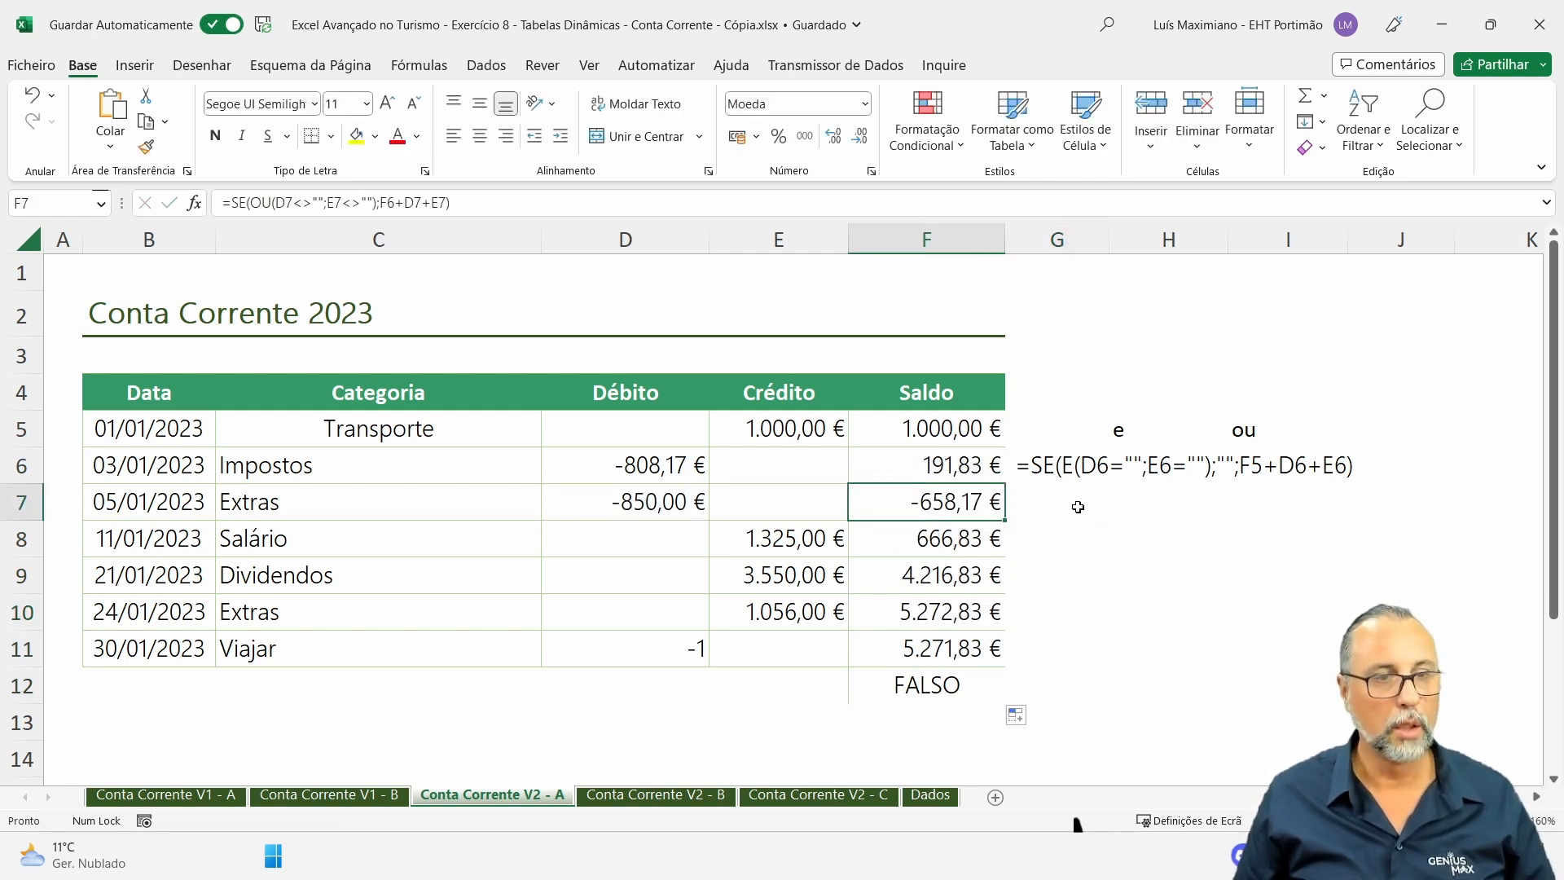
left_click(1078, 507)
type("=SE(OU(D7<>\"\";E7<>\"\");F6+D7+E7)")
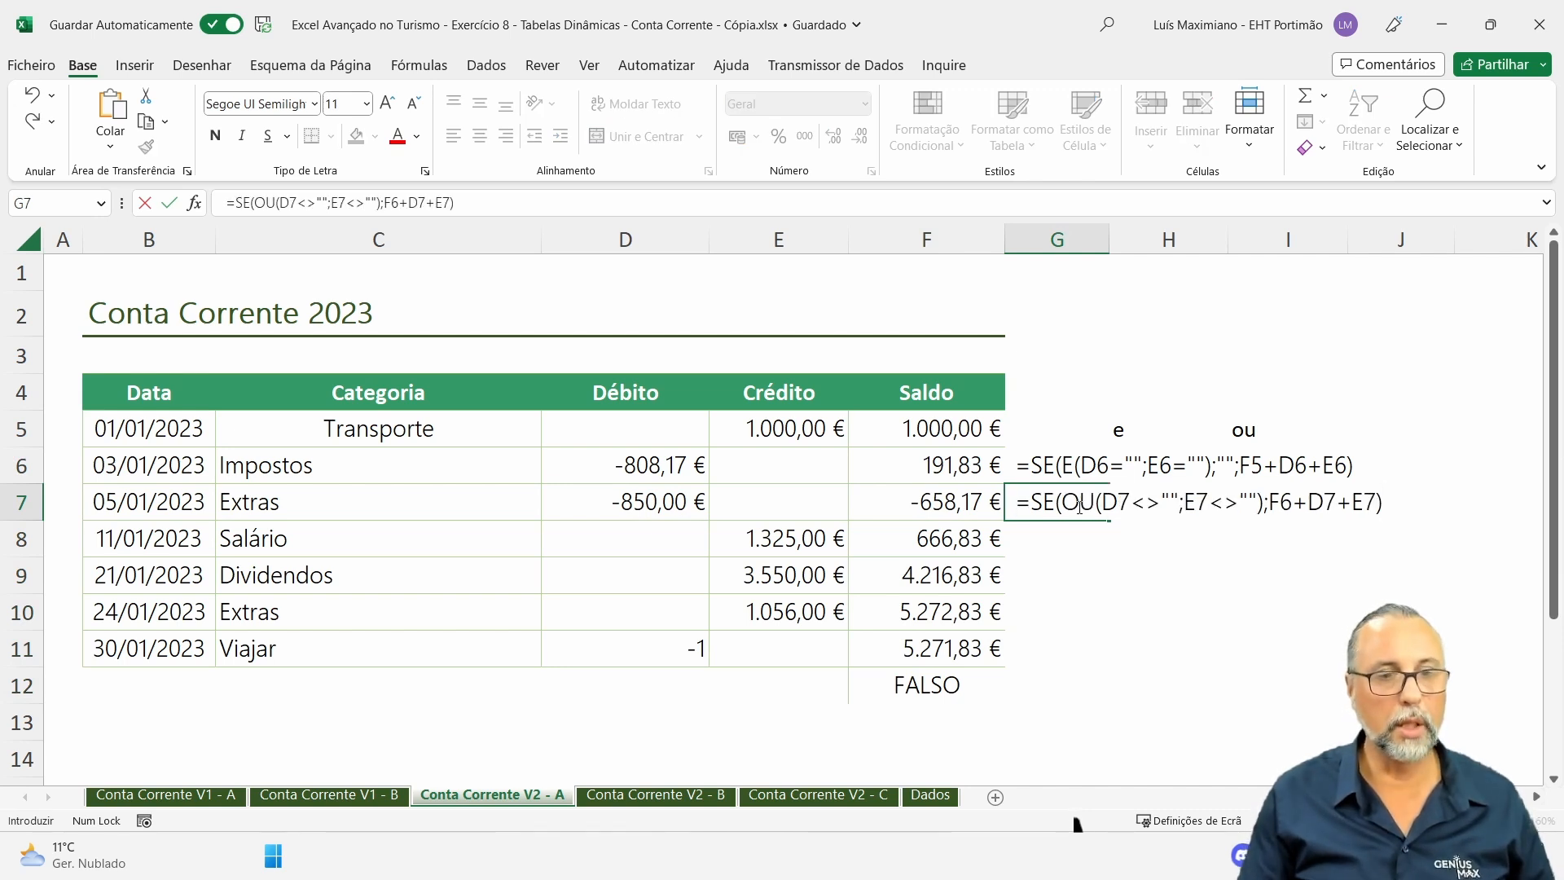
key("Return")
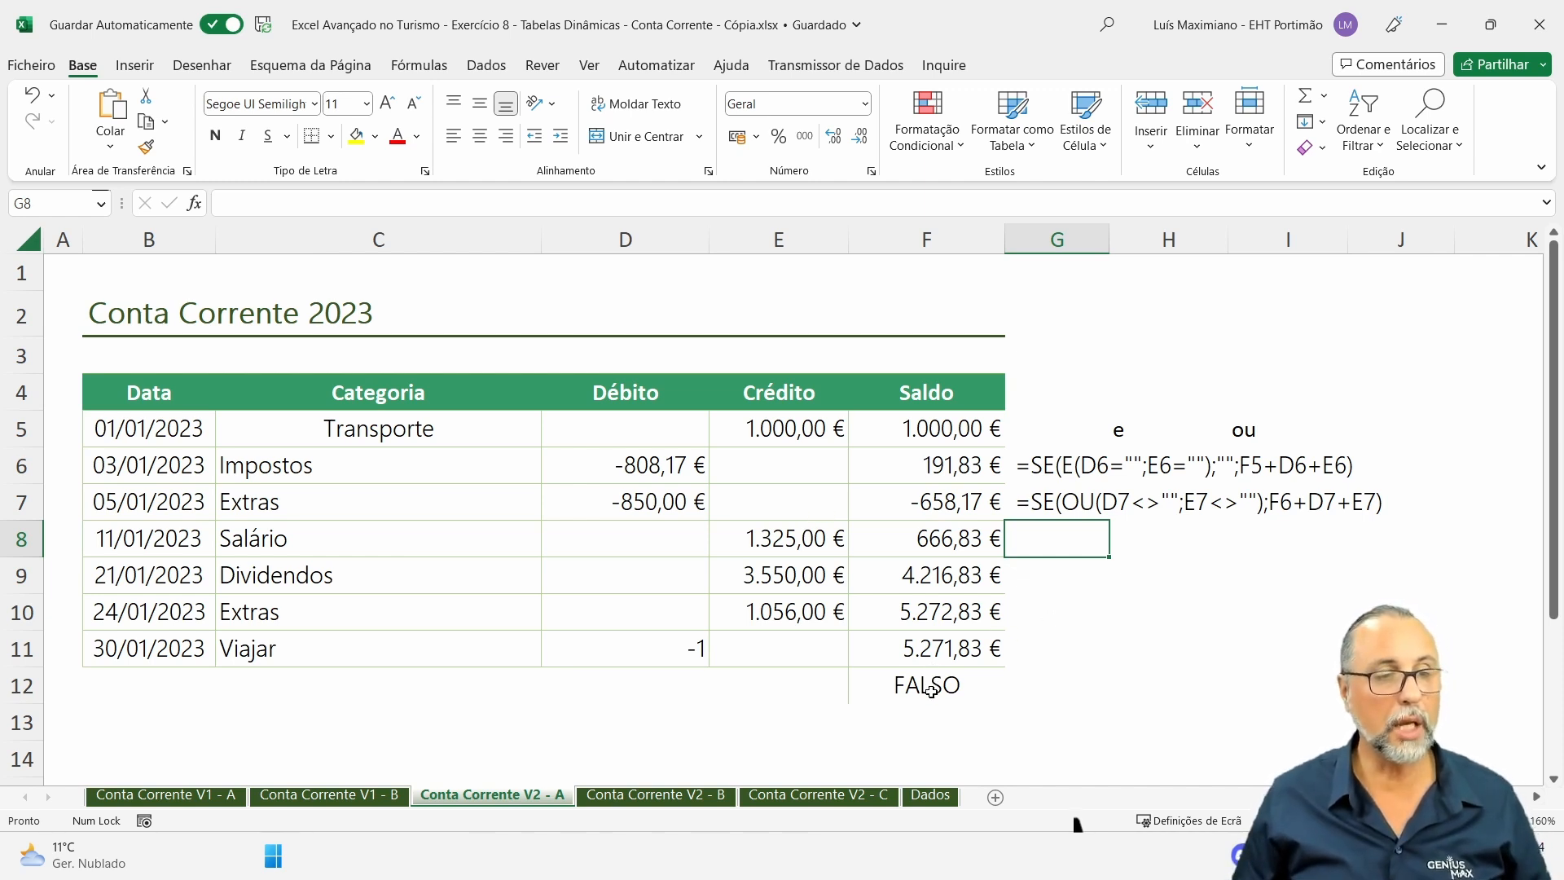
Add "" as the value if false in the Saldo formula in F6 and fill it down to F13.
left_click(932, 691)
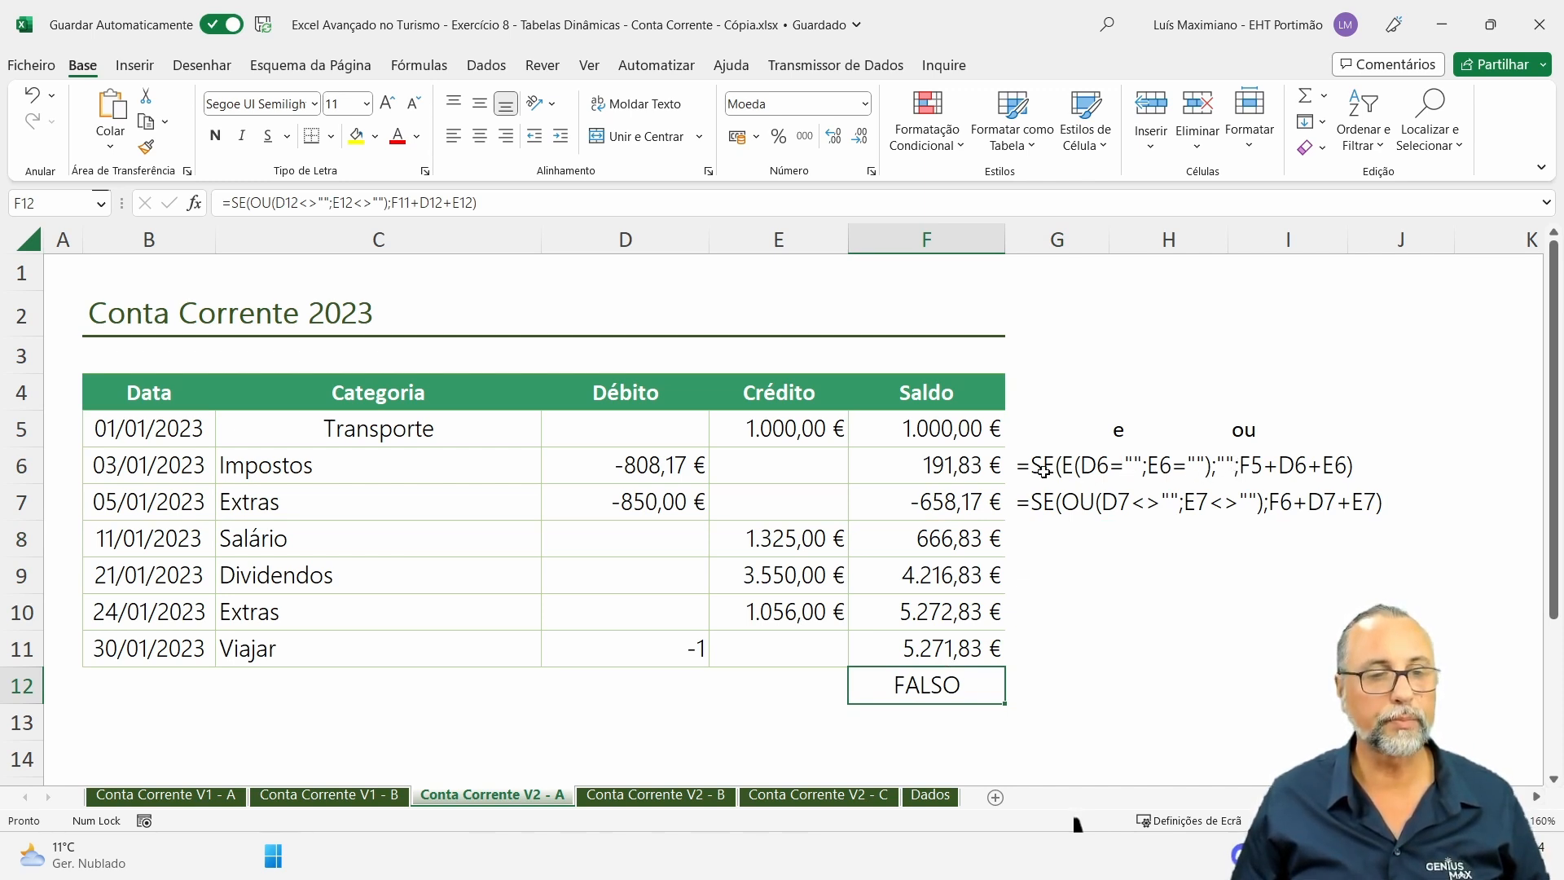
left_click(988, 653)
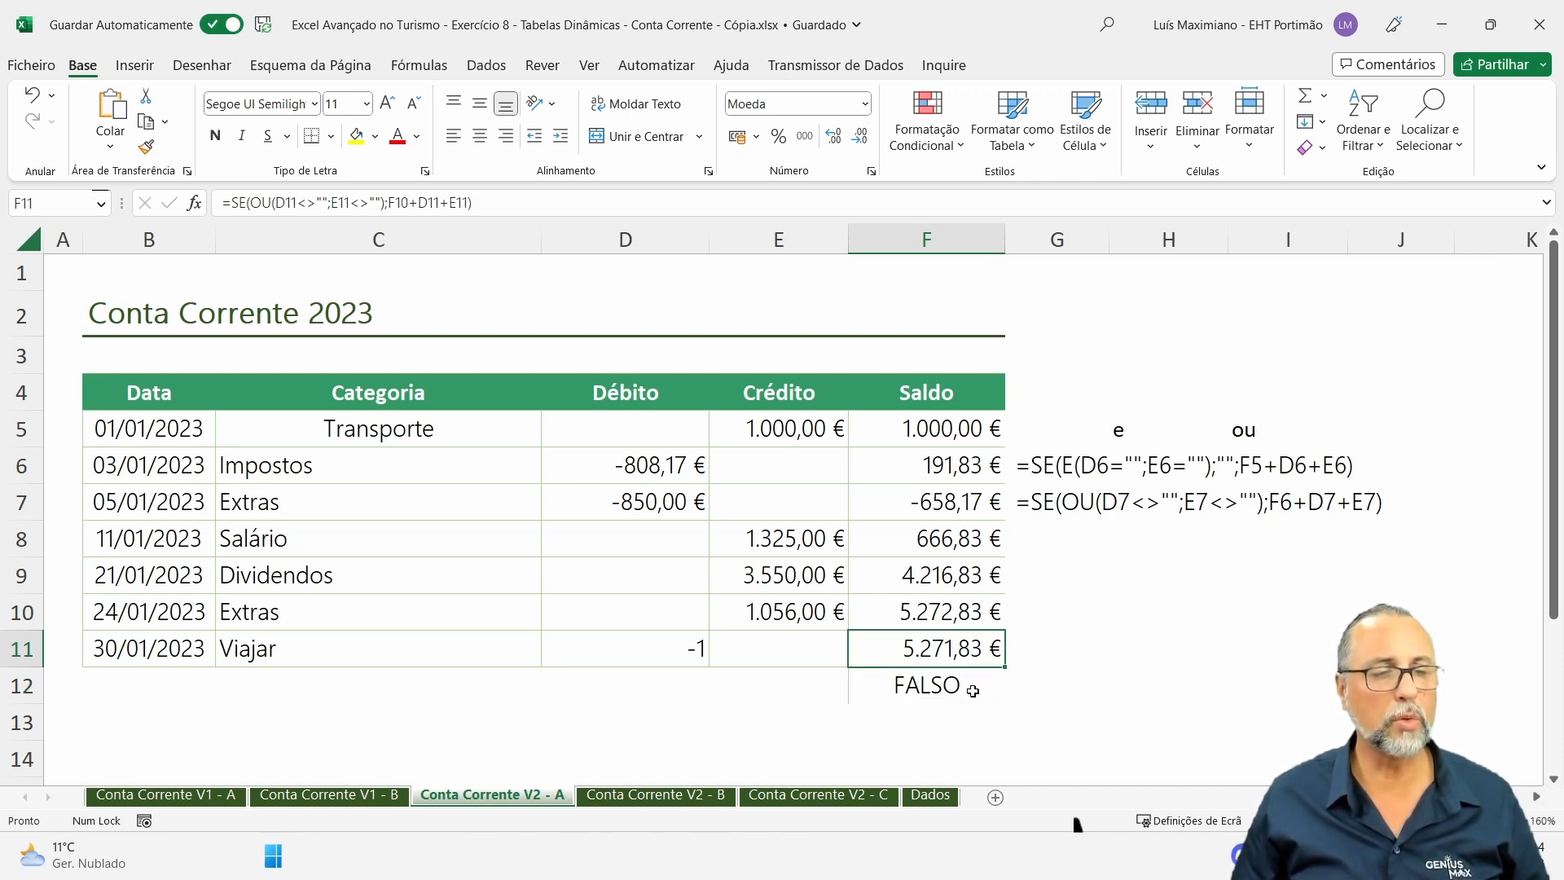
left_click(1050, 469)
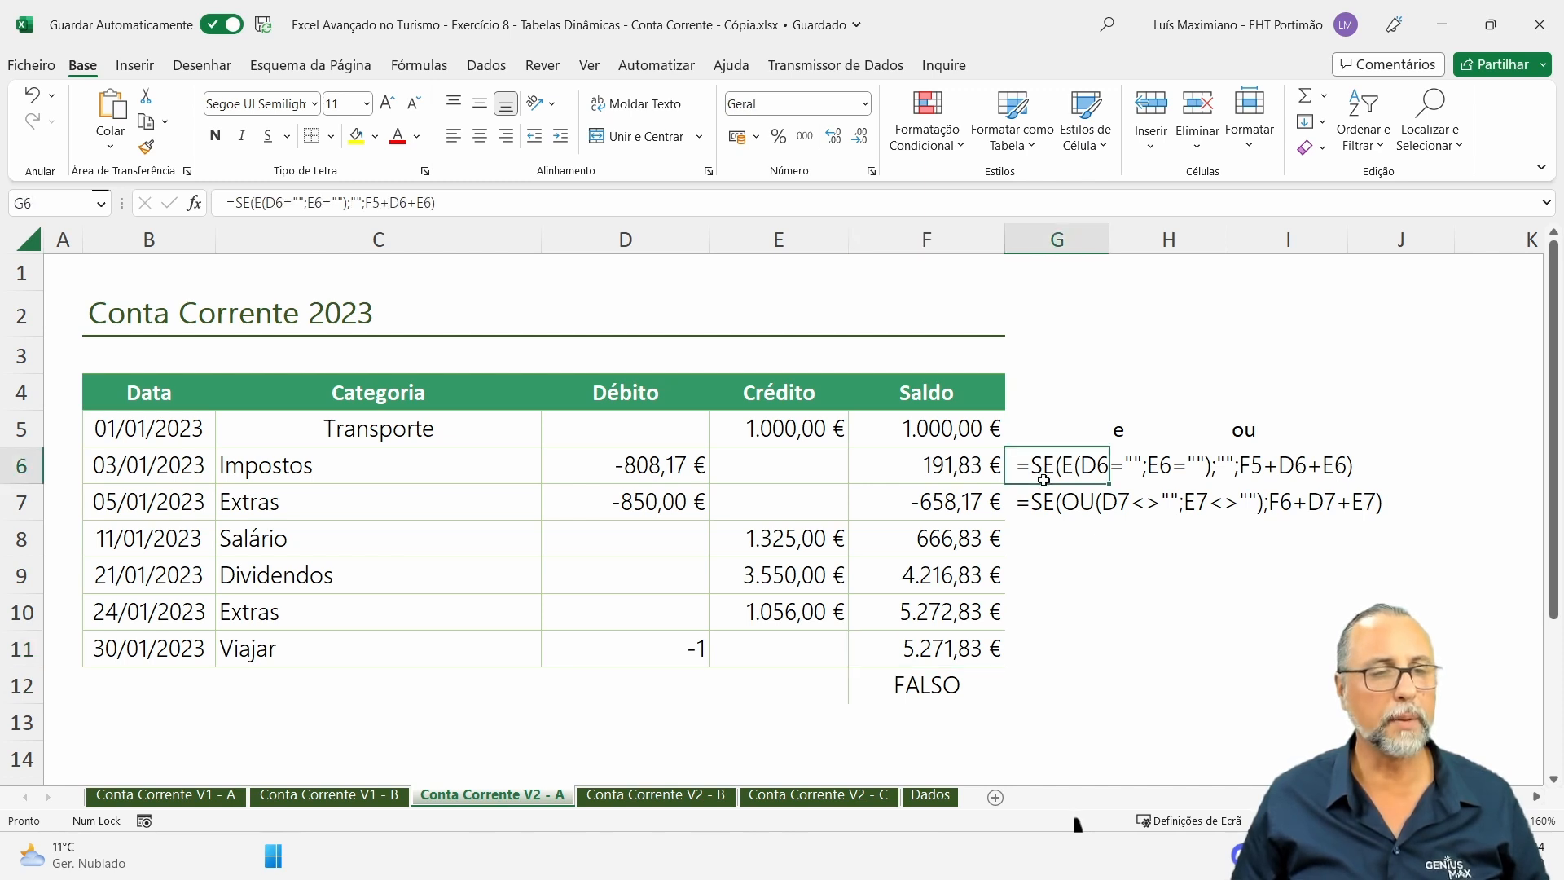
left_click(985, 466)
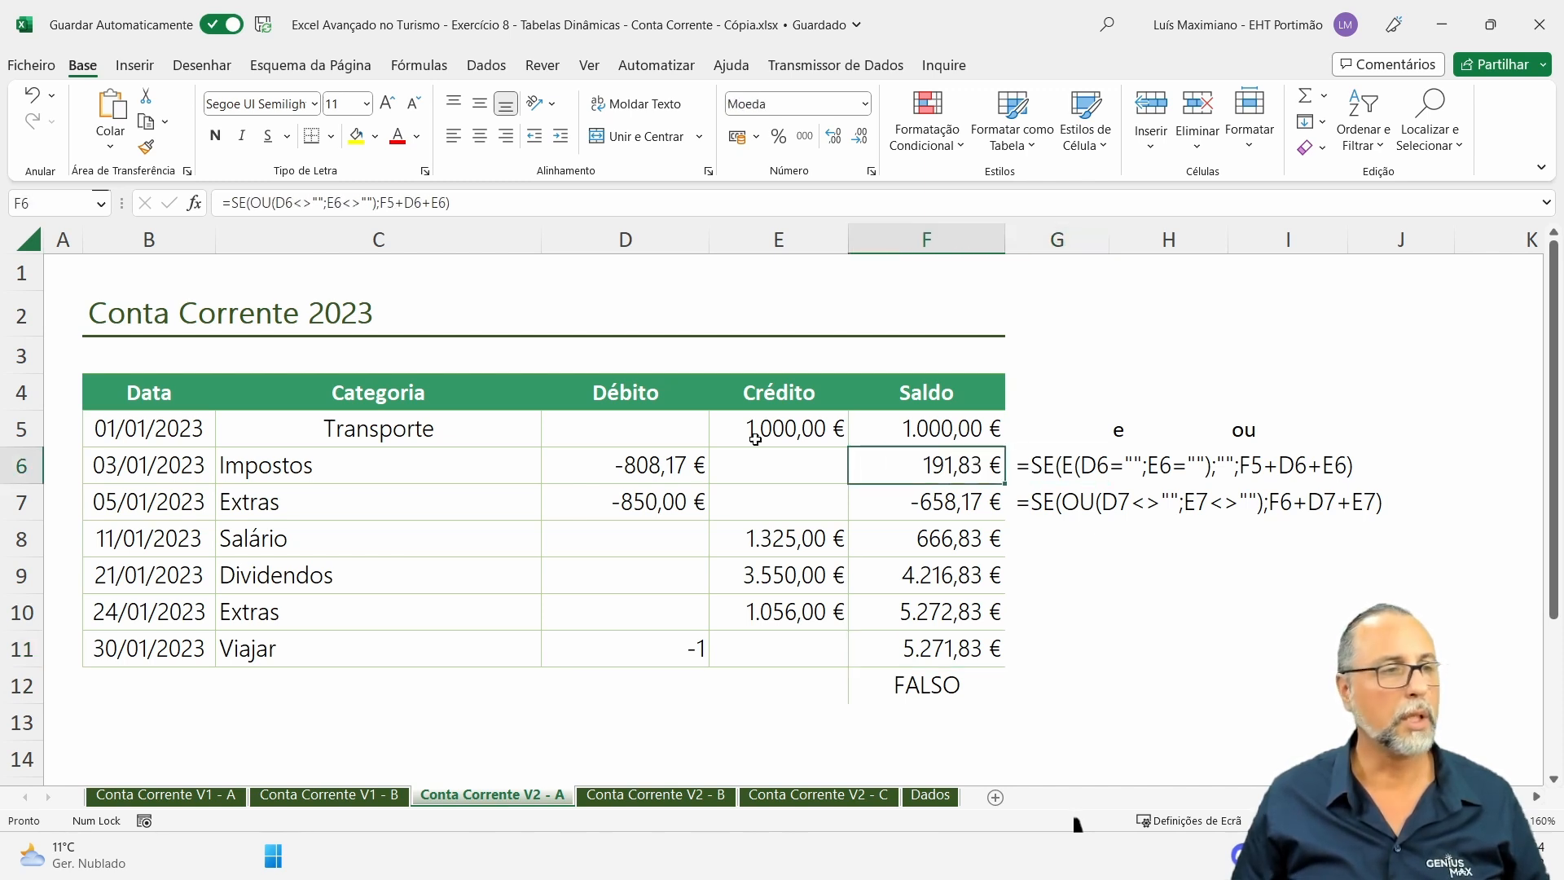
left_click(444, 203)
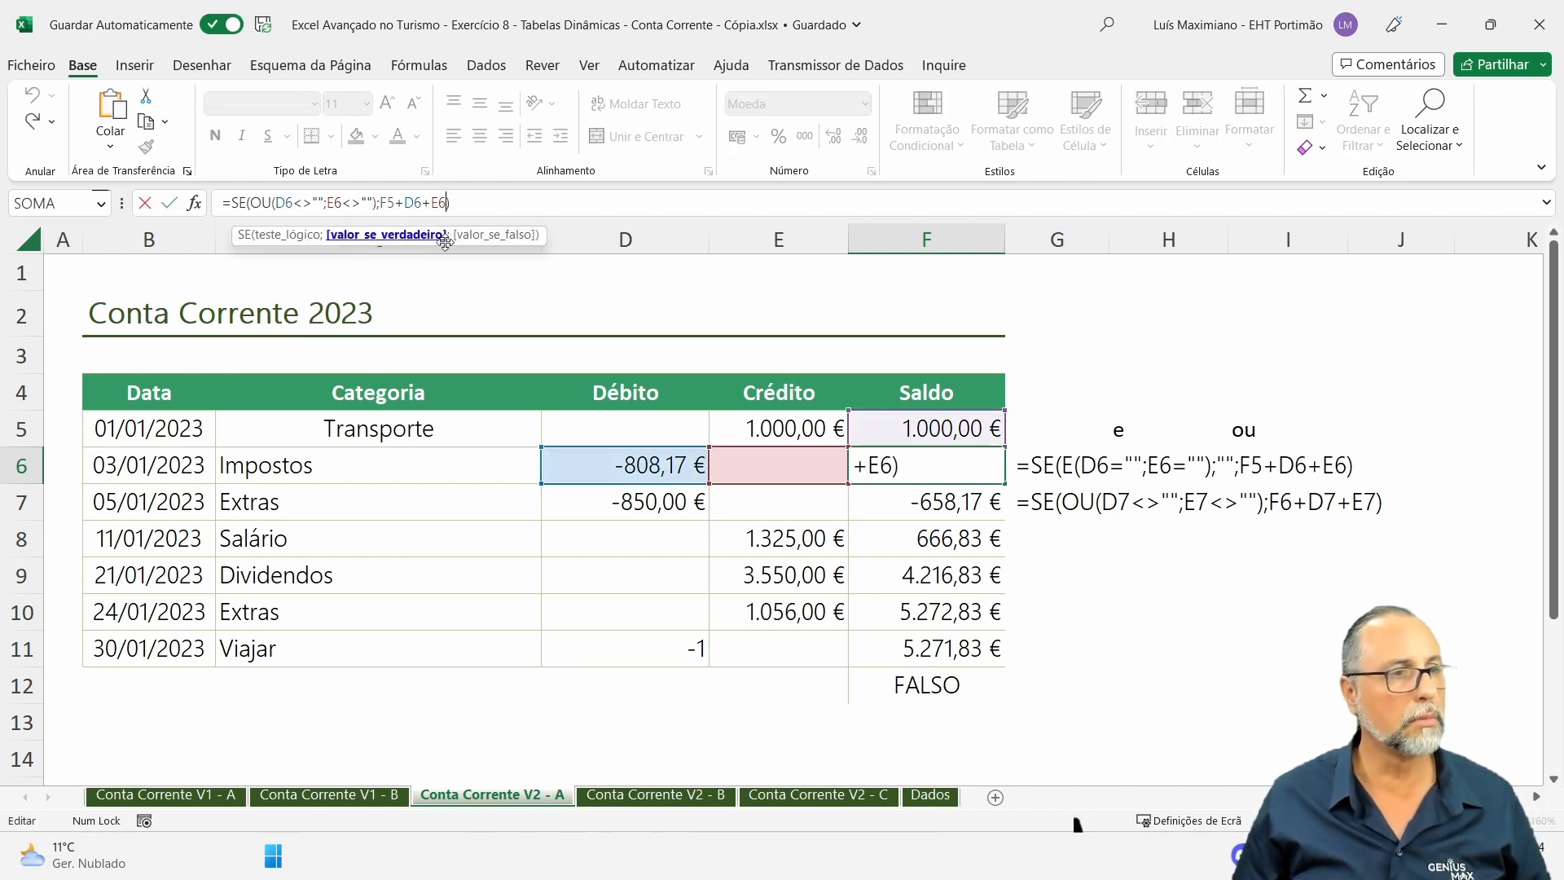
type(";\"\"")
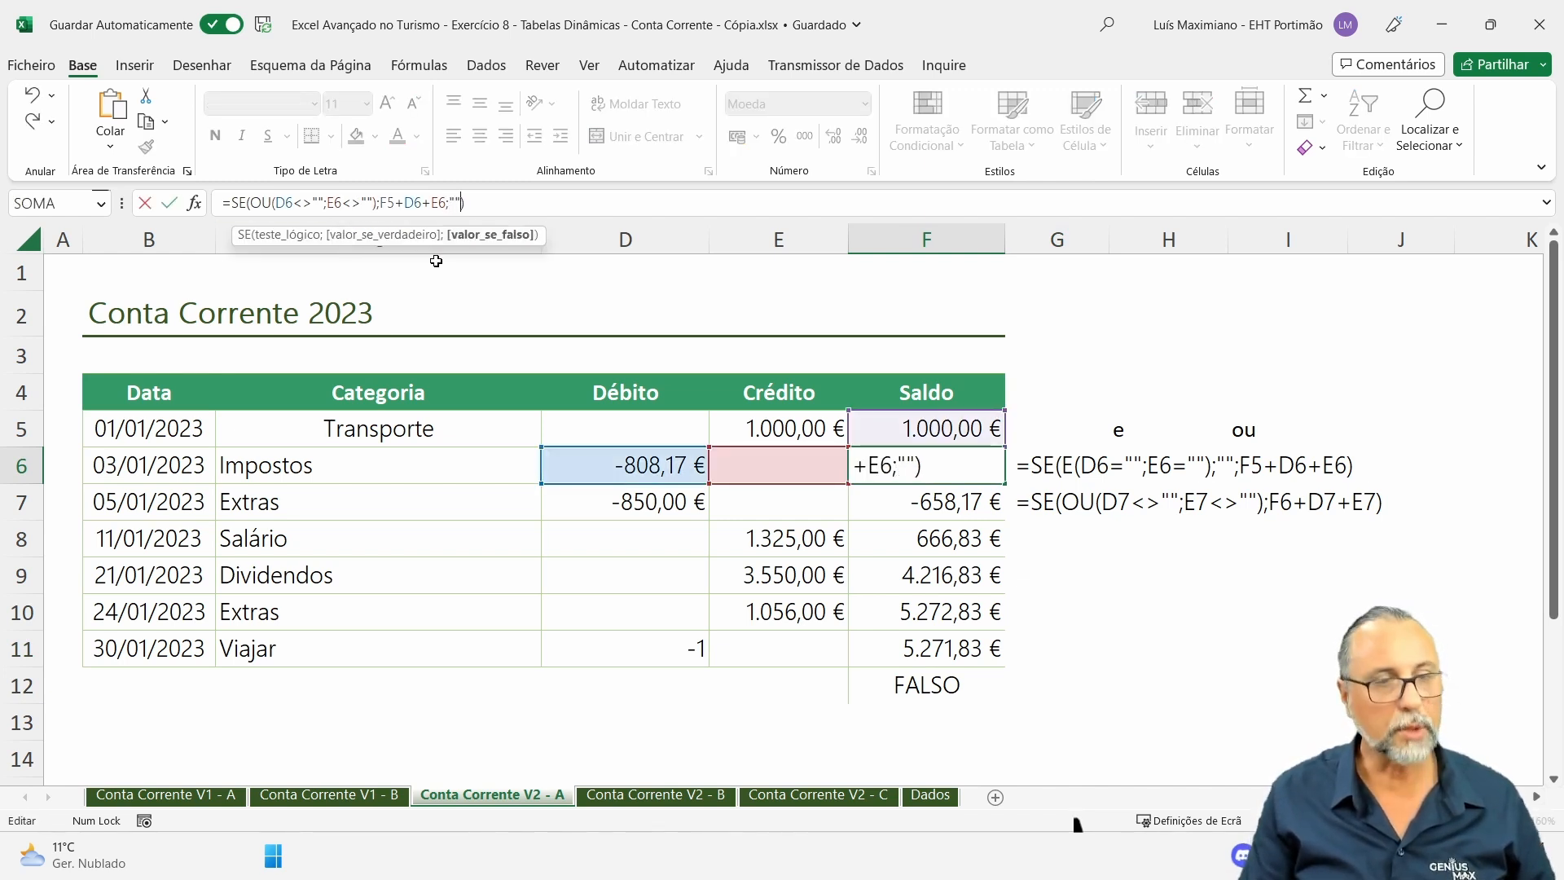
key("Return")
left_click(987, 472)
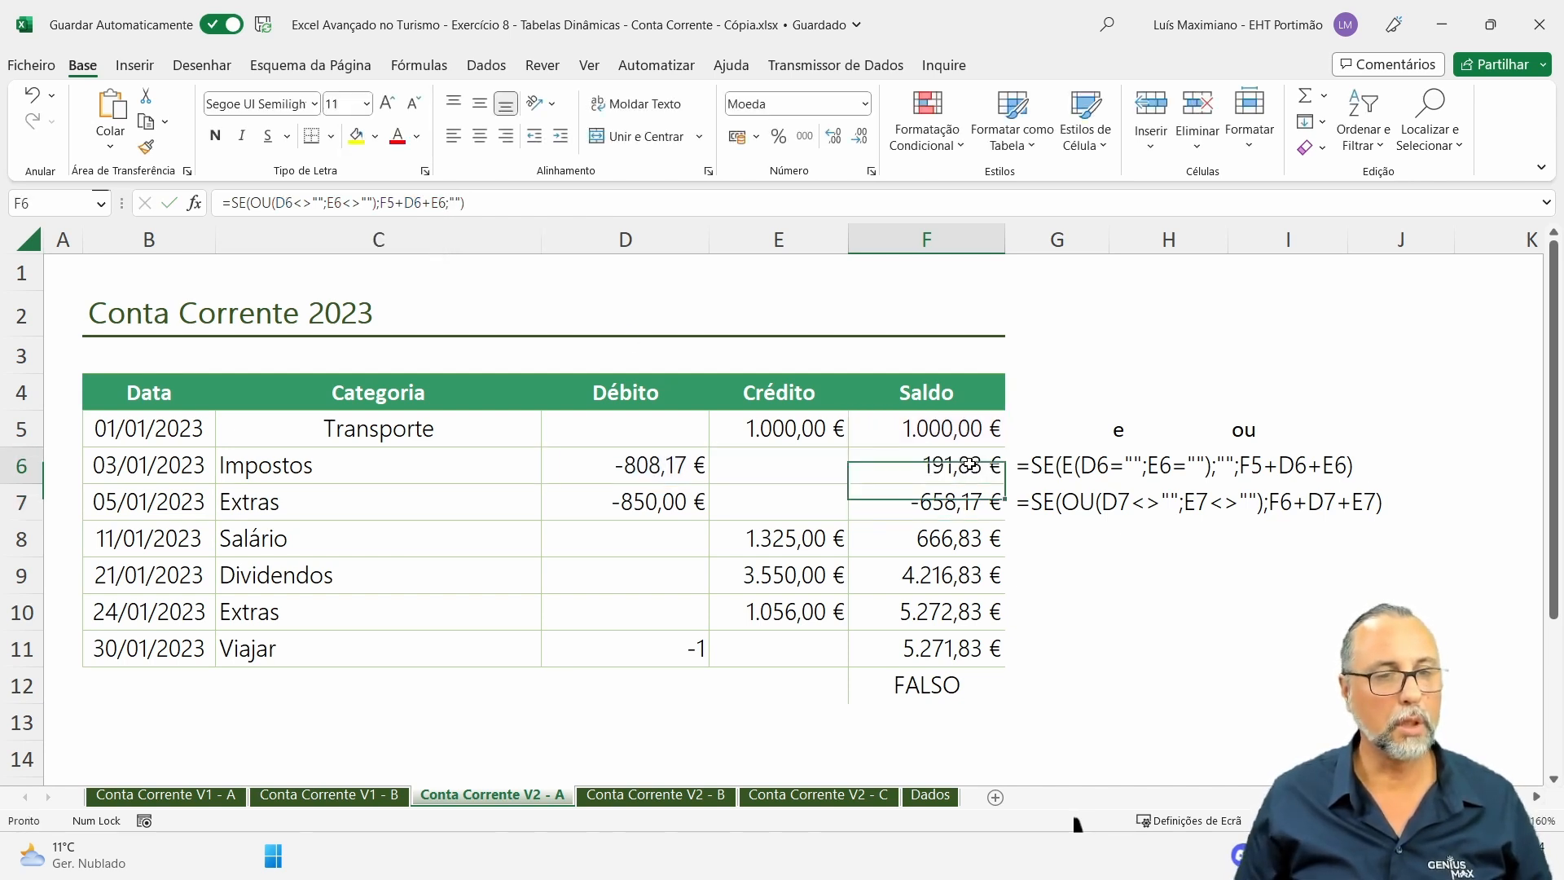
left_click_drag(1010, 485, 978, 748)
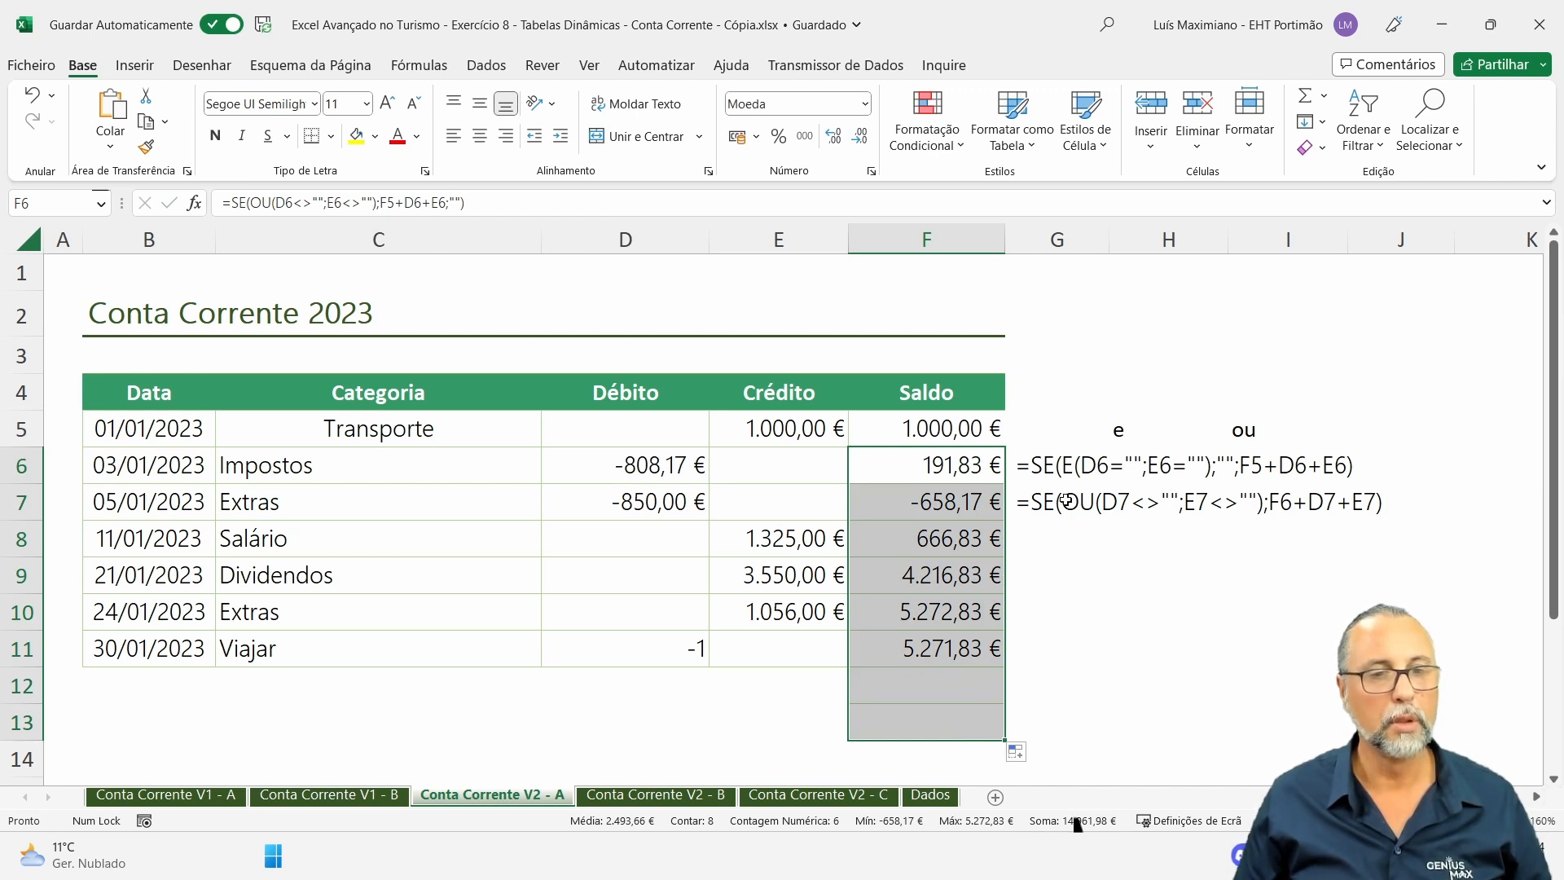
Extend the E formula note in G6 with ;"" before its closing parenthesis.
left_click(1047, 474)
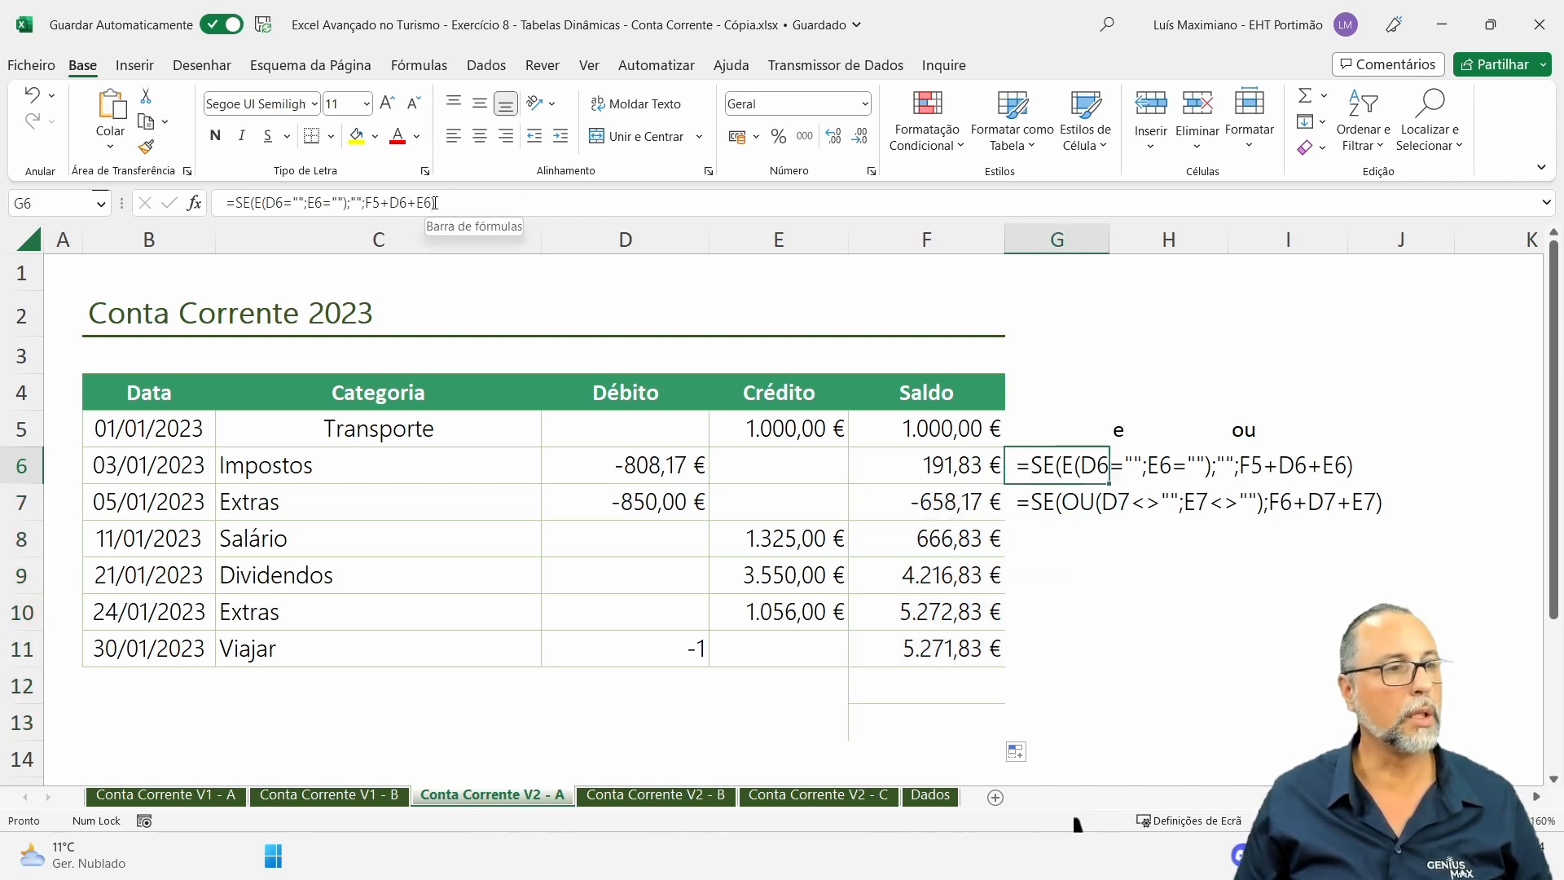
key("F2")
key("Left")
type(";\"")
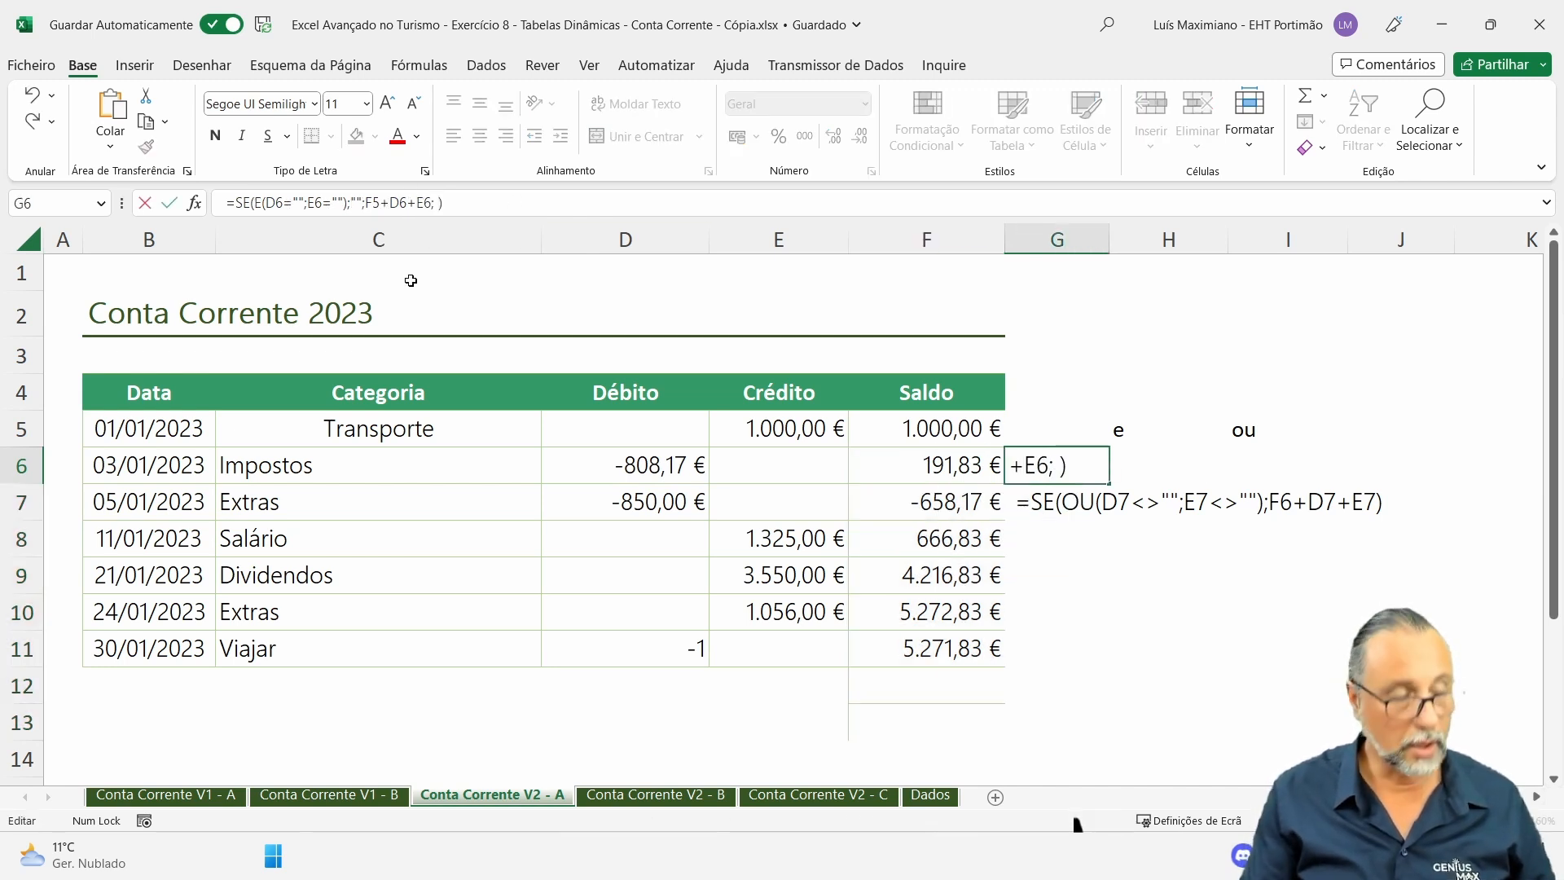
type("\"")
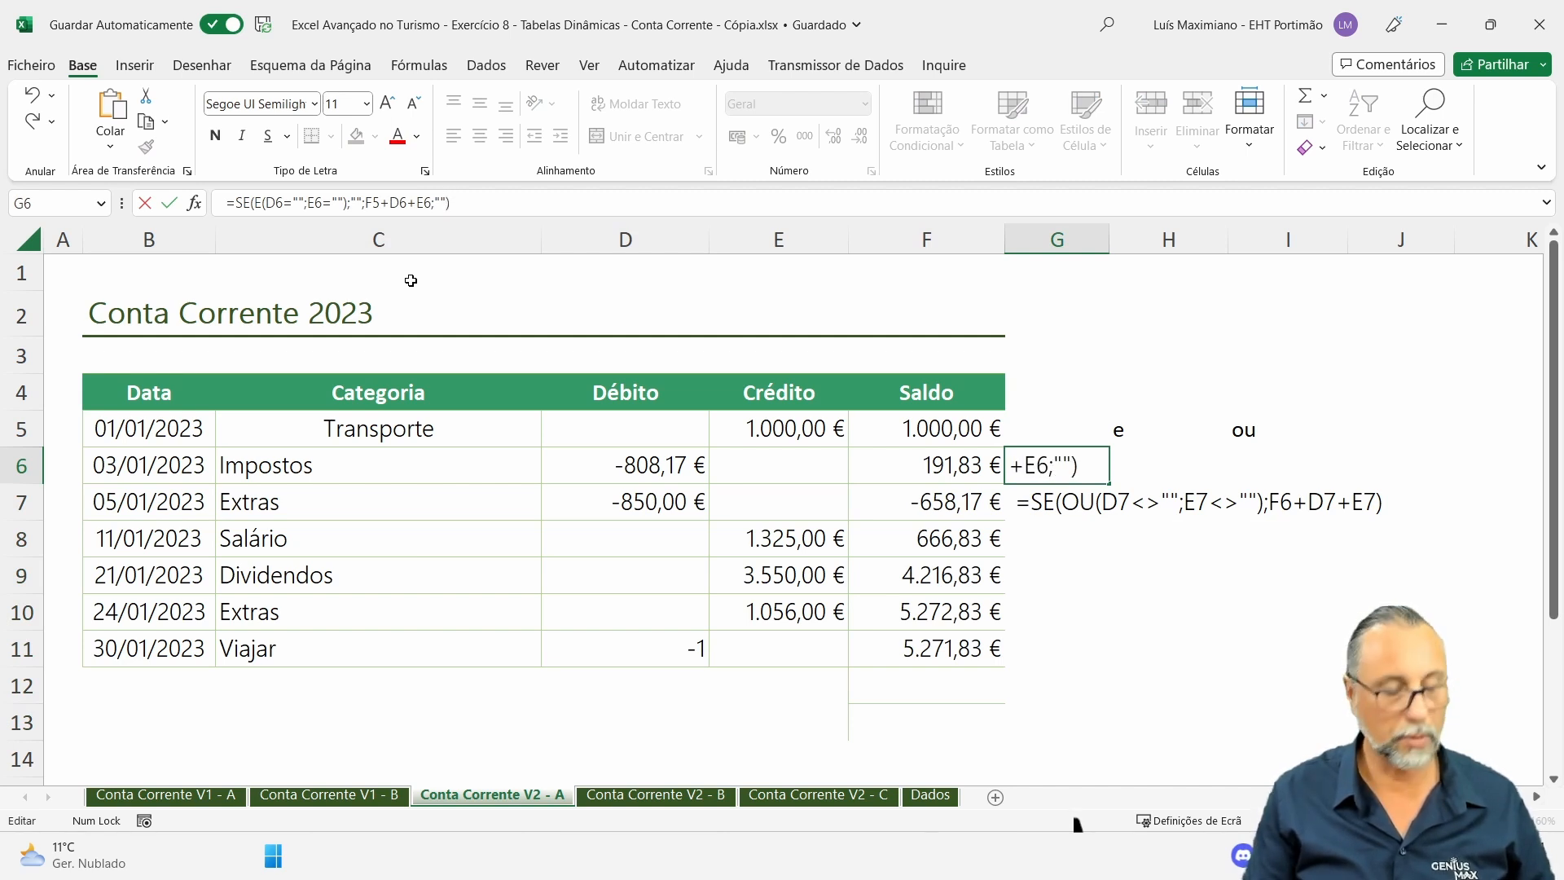
key("Return")
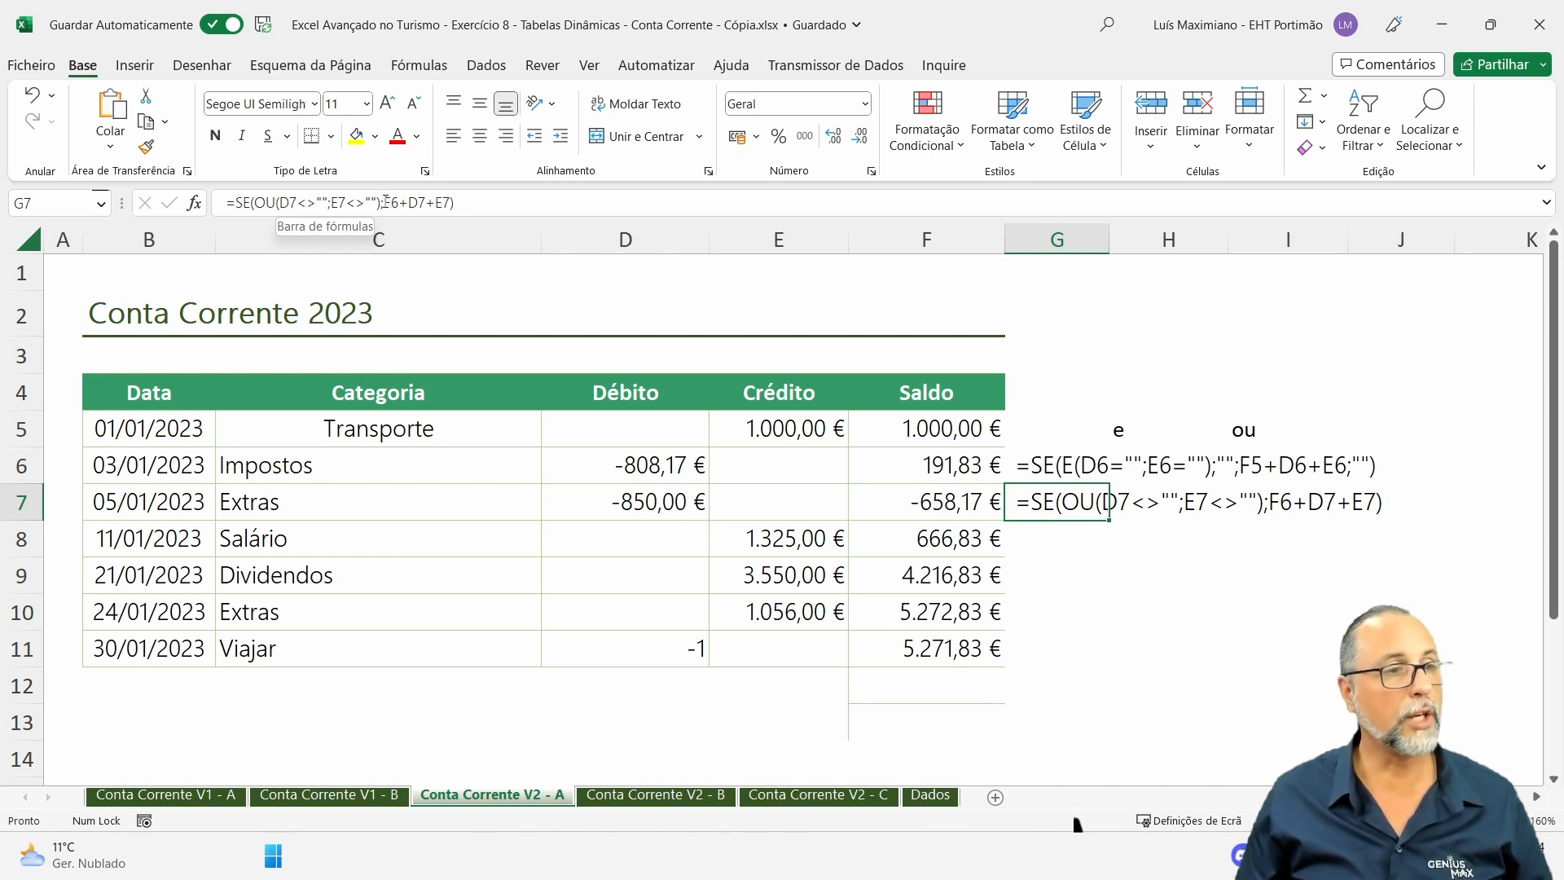
Extend the OU formula note in G7 with ;"" before its closing parenthesis.
left_click(442, 204)
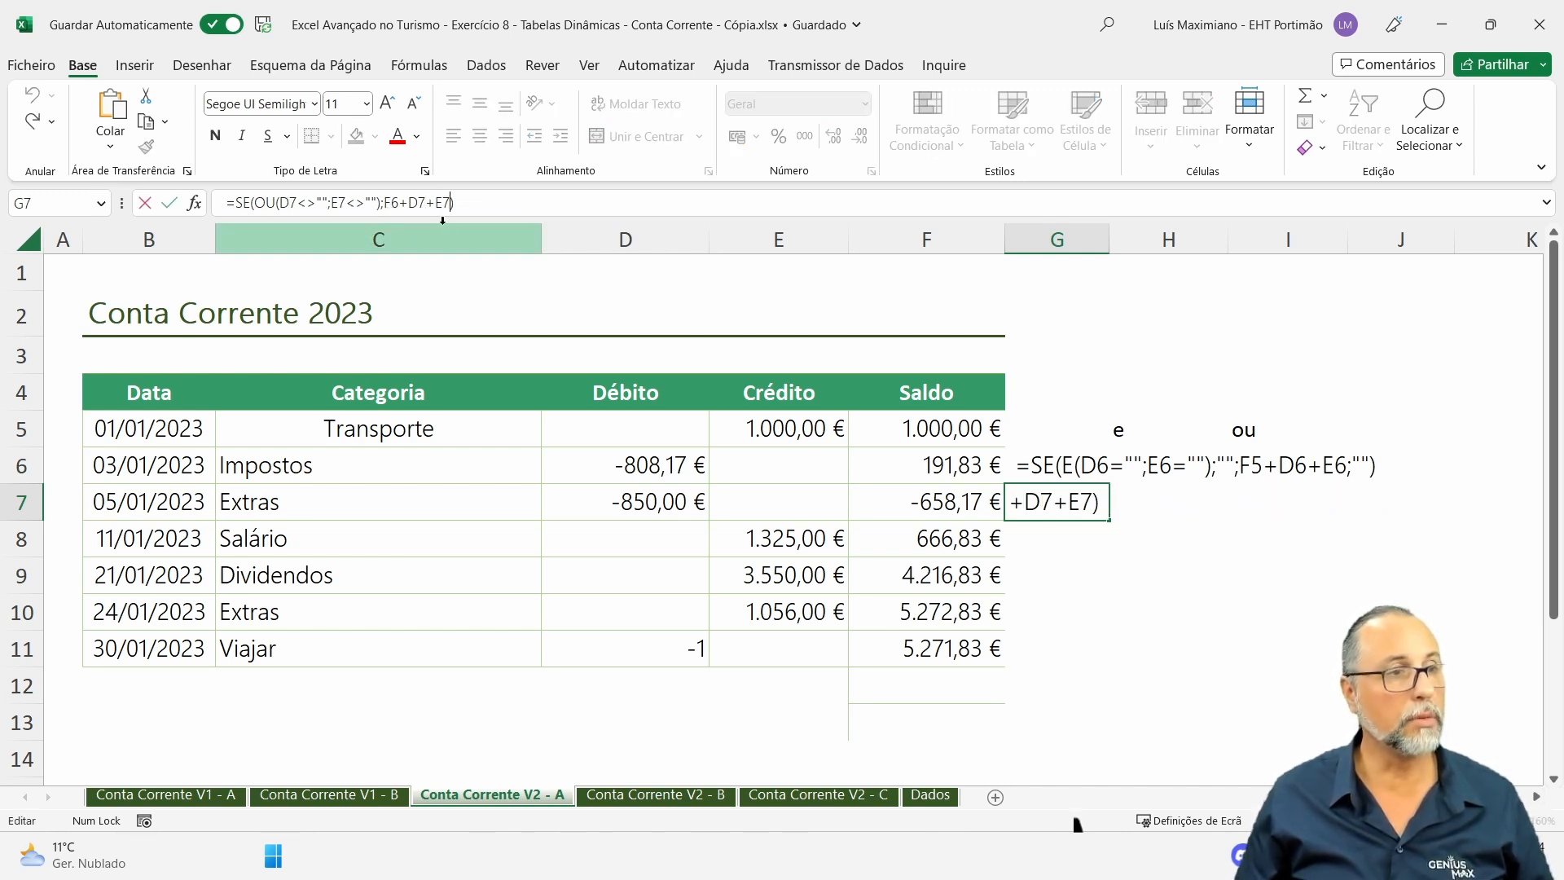
type(";\"\"")
key("Return")
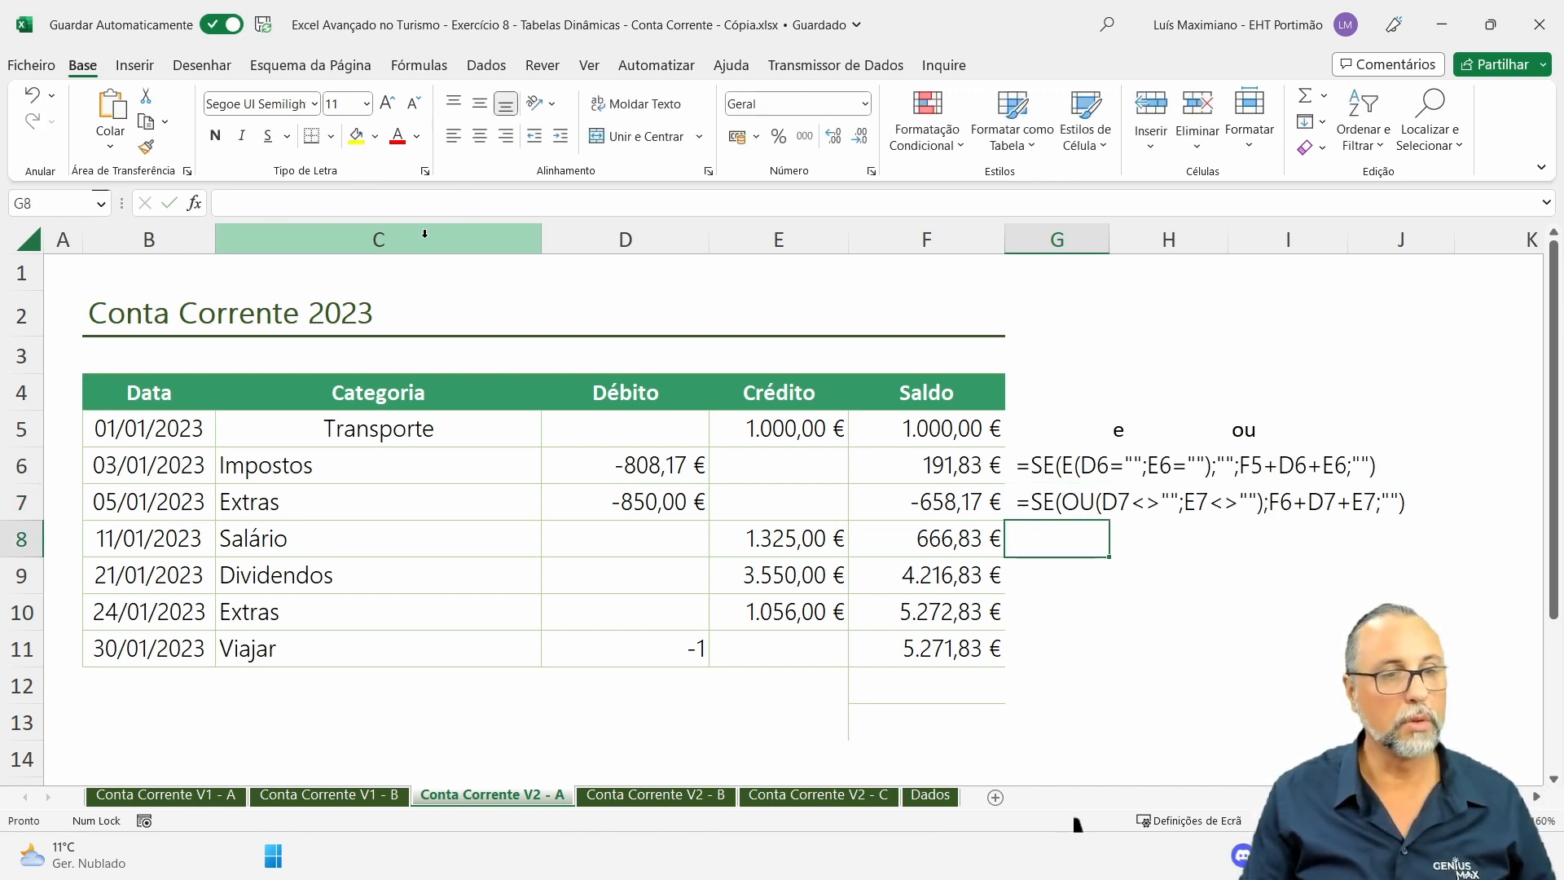
Check the OU formula in F7 against the G7 note and fill it down to F13.
left_click(1032, 504)
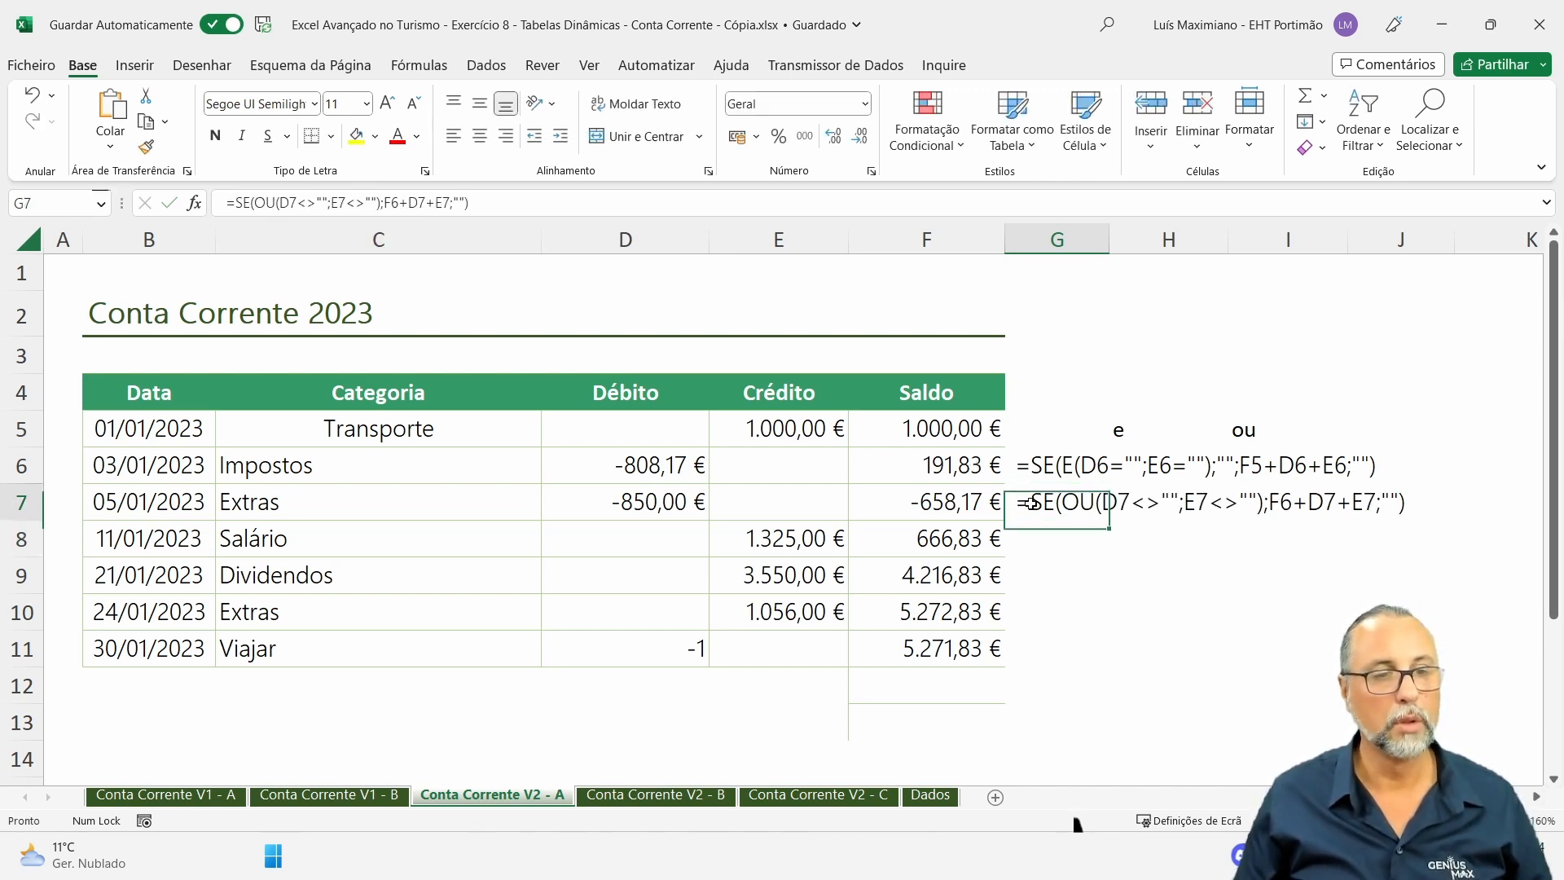
left_click_drag(471, 204, 238, 203)
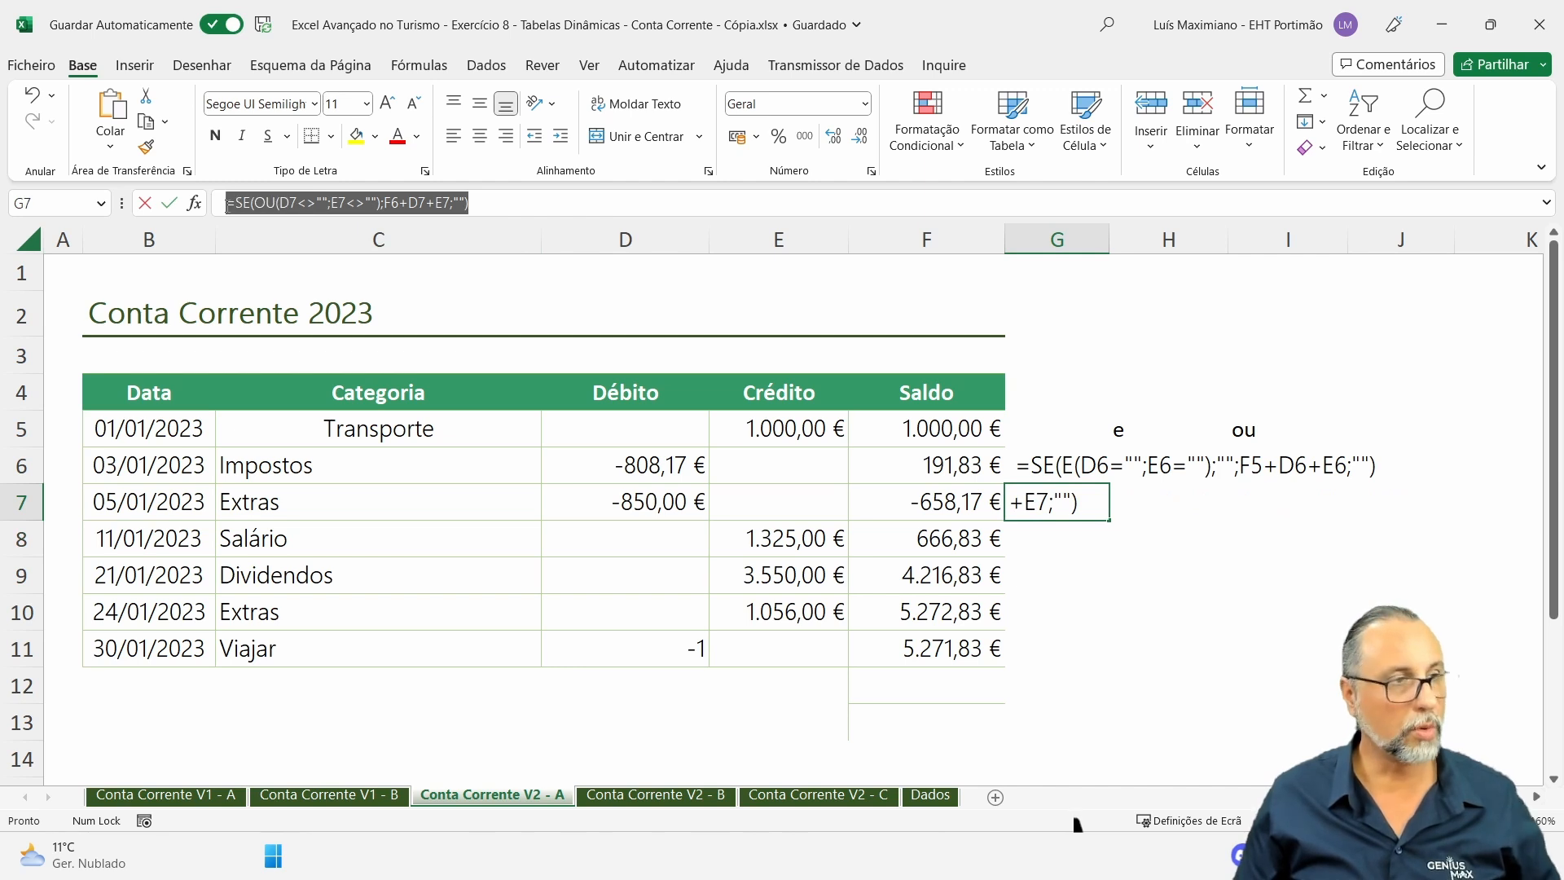
key("Escape")
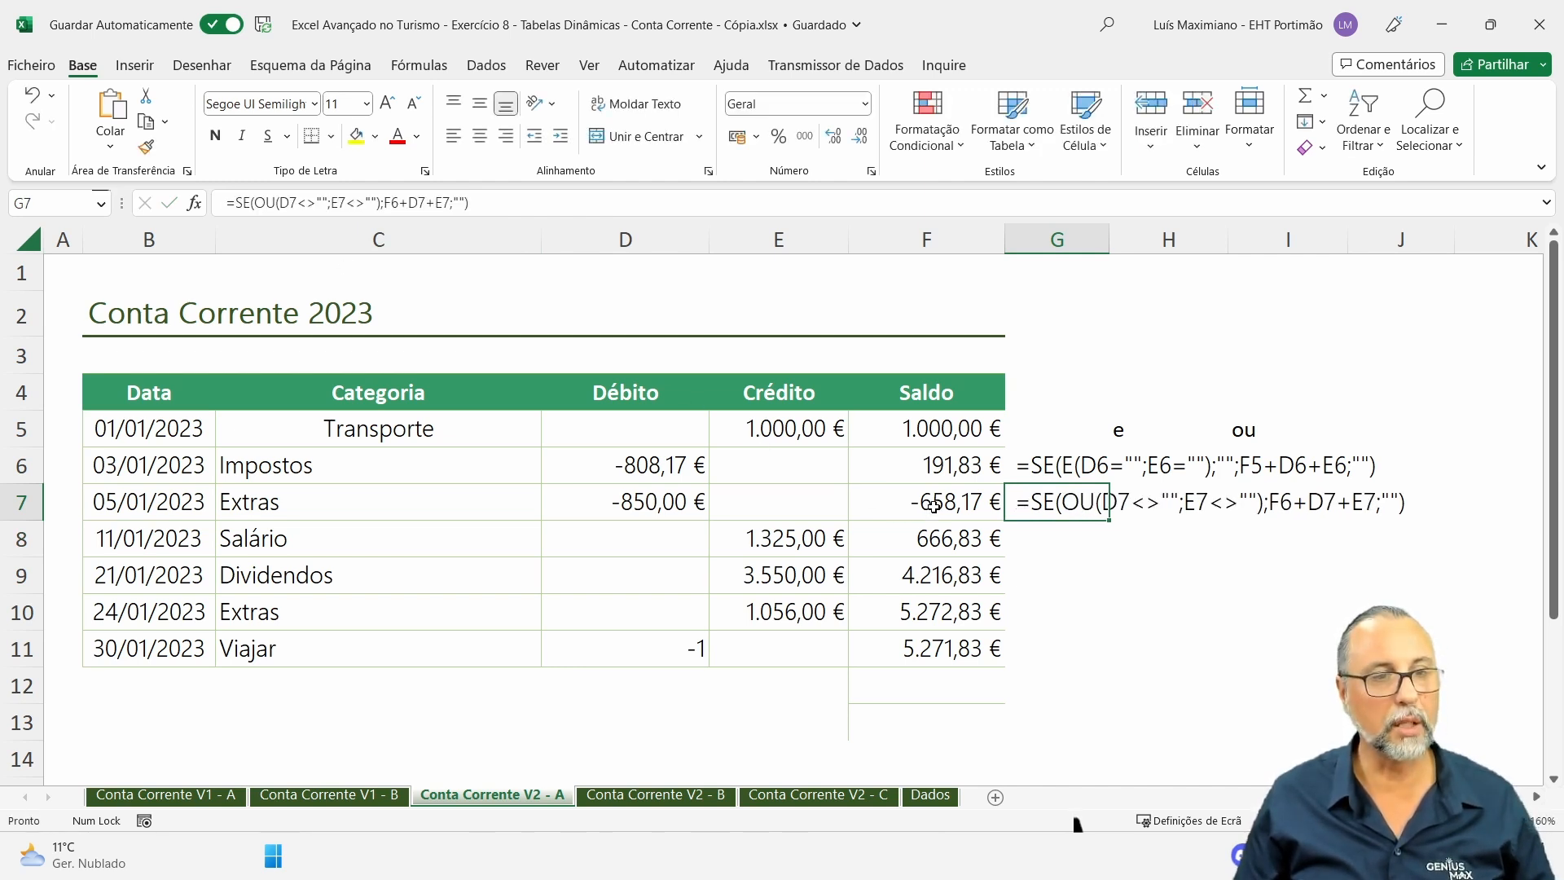
double_click(885, 503)
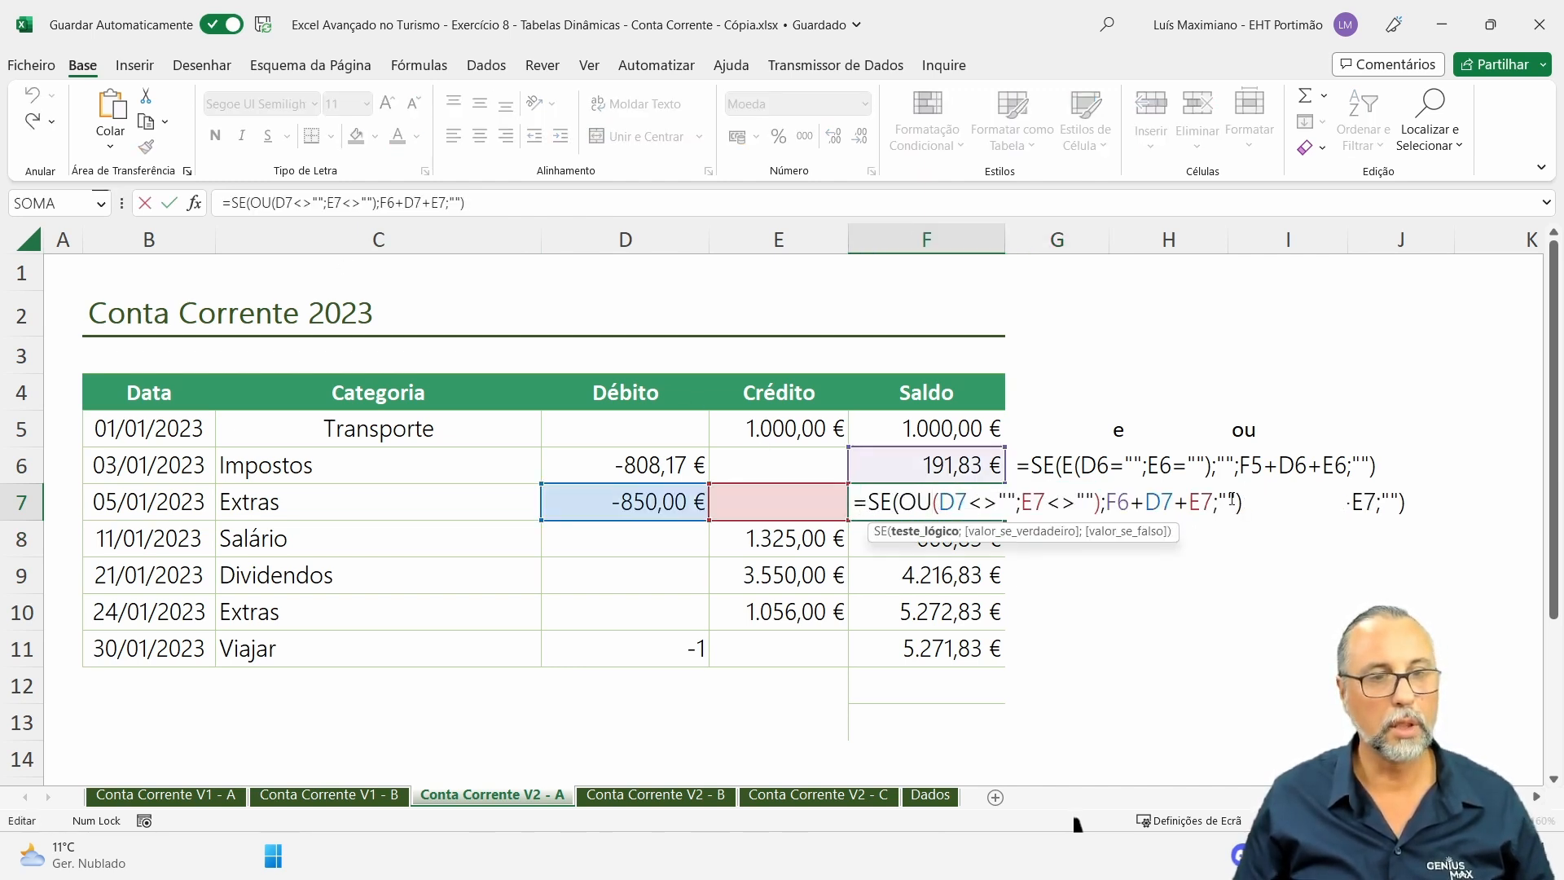
key("Escape")
left_click_drag(1007, 520, 986, 736)
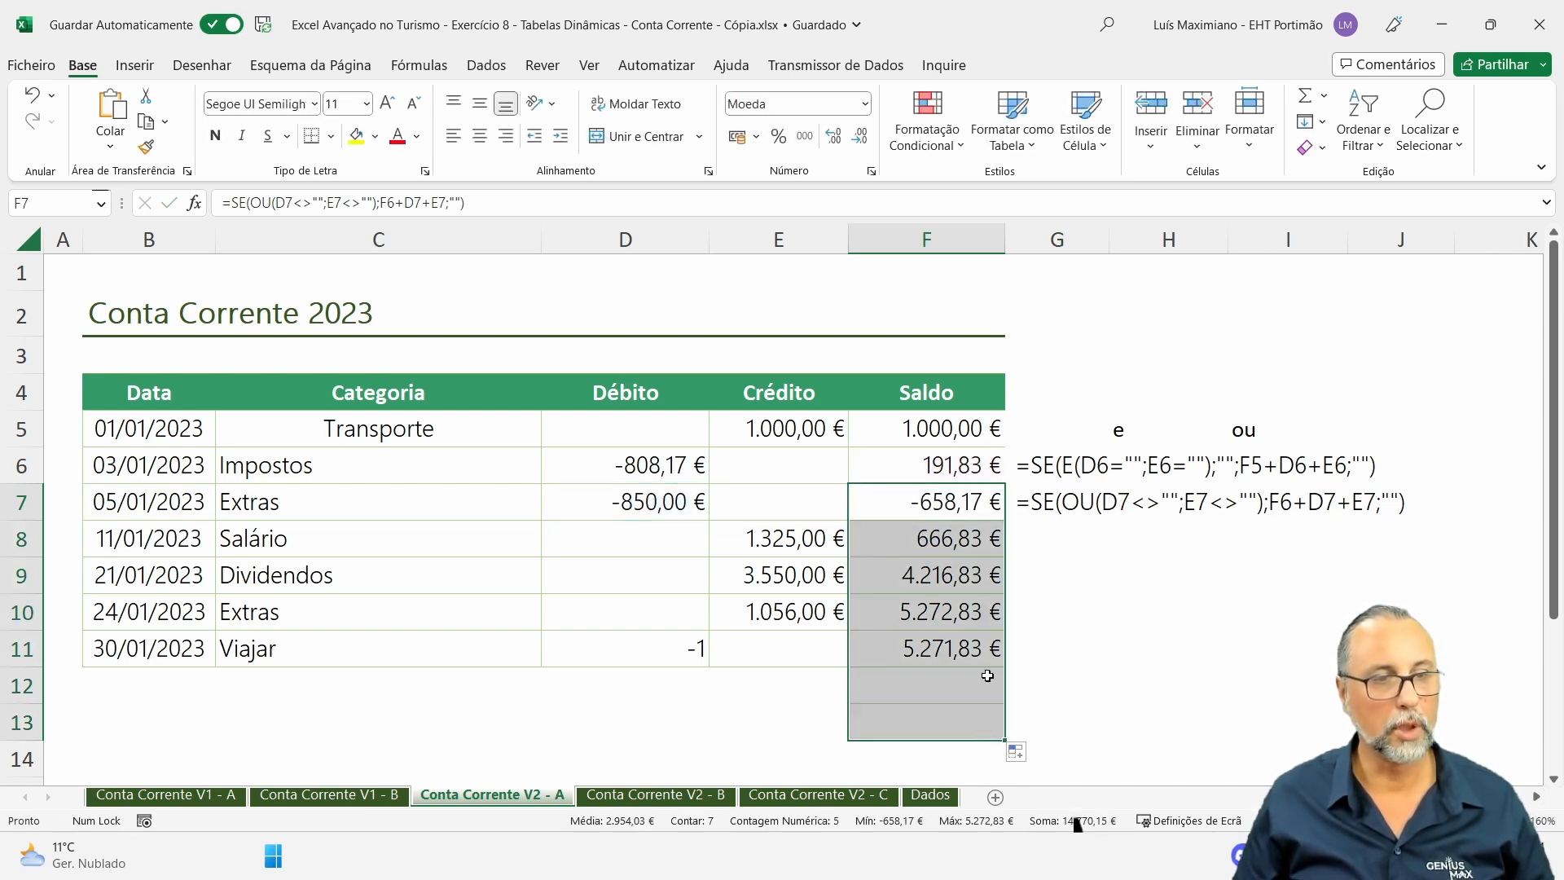
Clear the Saldo formulas from F6 to F11 on the V2 - A sheet.
left_click(1031, 465)
left_click_drag(450, 202, 72, 208)
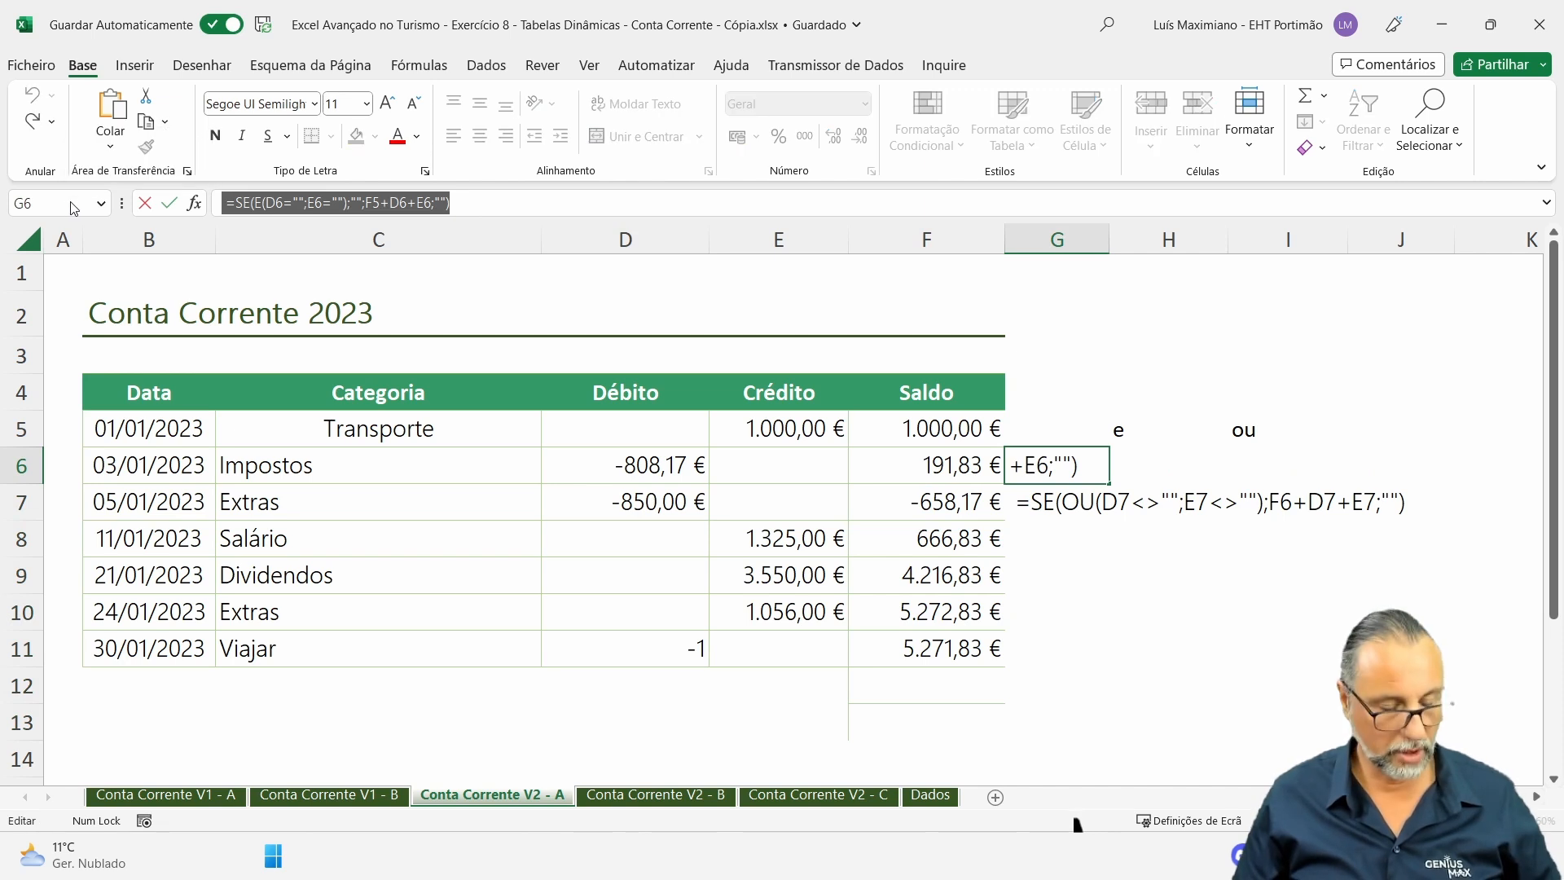
key("Escape")
left_click_drag(870, 477, 867, 661)
key("Delete")
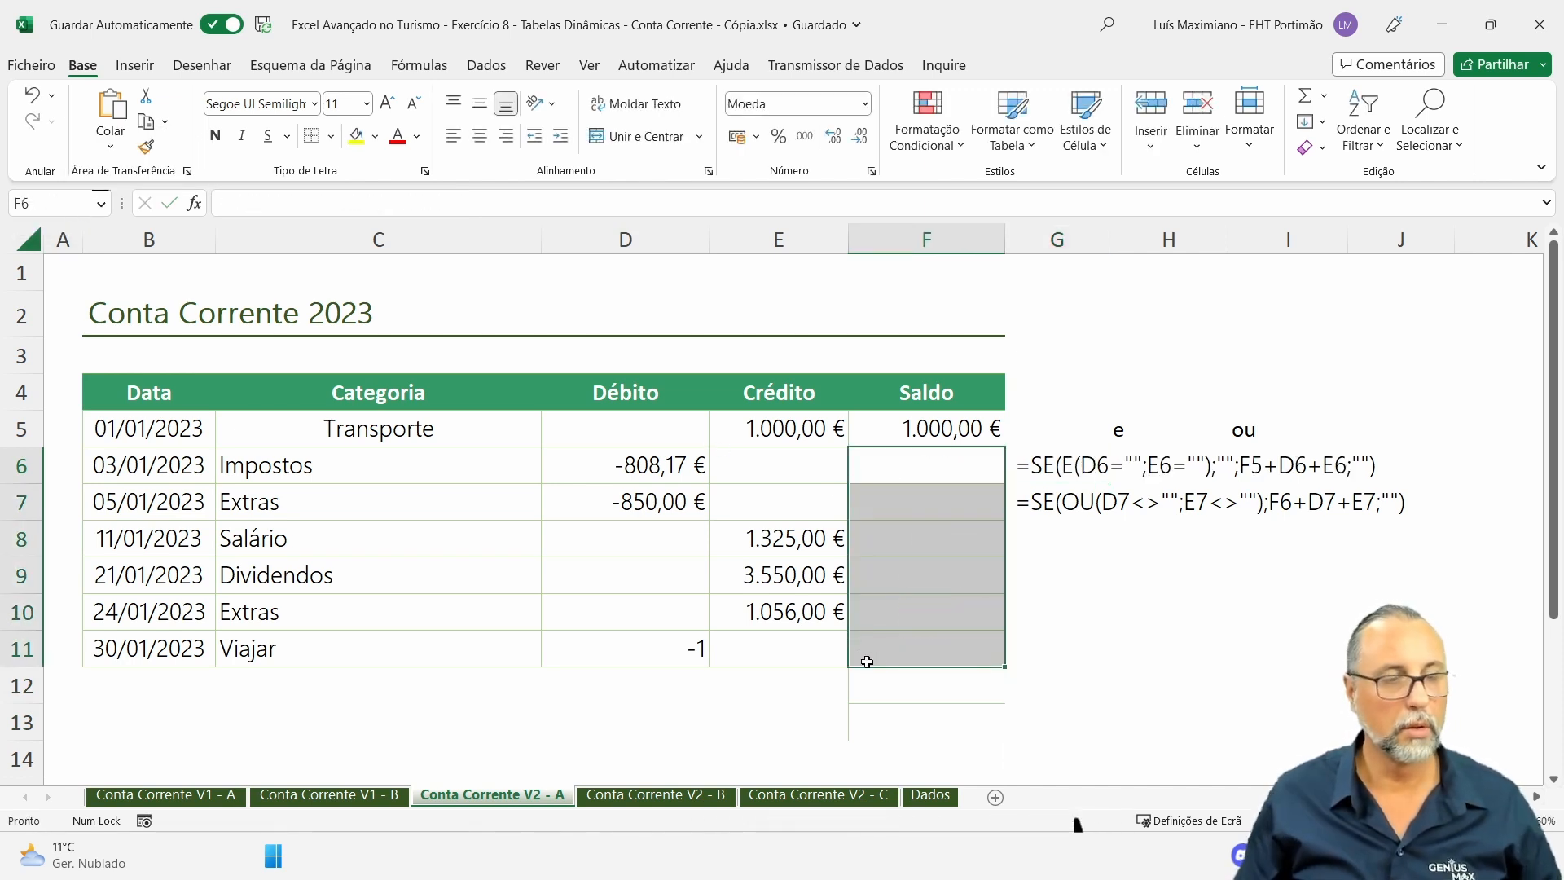
Copy the E formula text from the G6 note and enter it as the Saldo formula in F6.
left_click(1019, 462)
left_click_drag(450, 203, 228, 210)
key("ctrl+c")
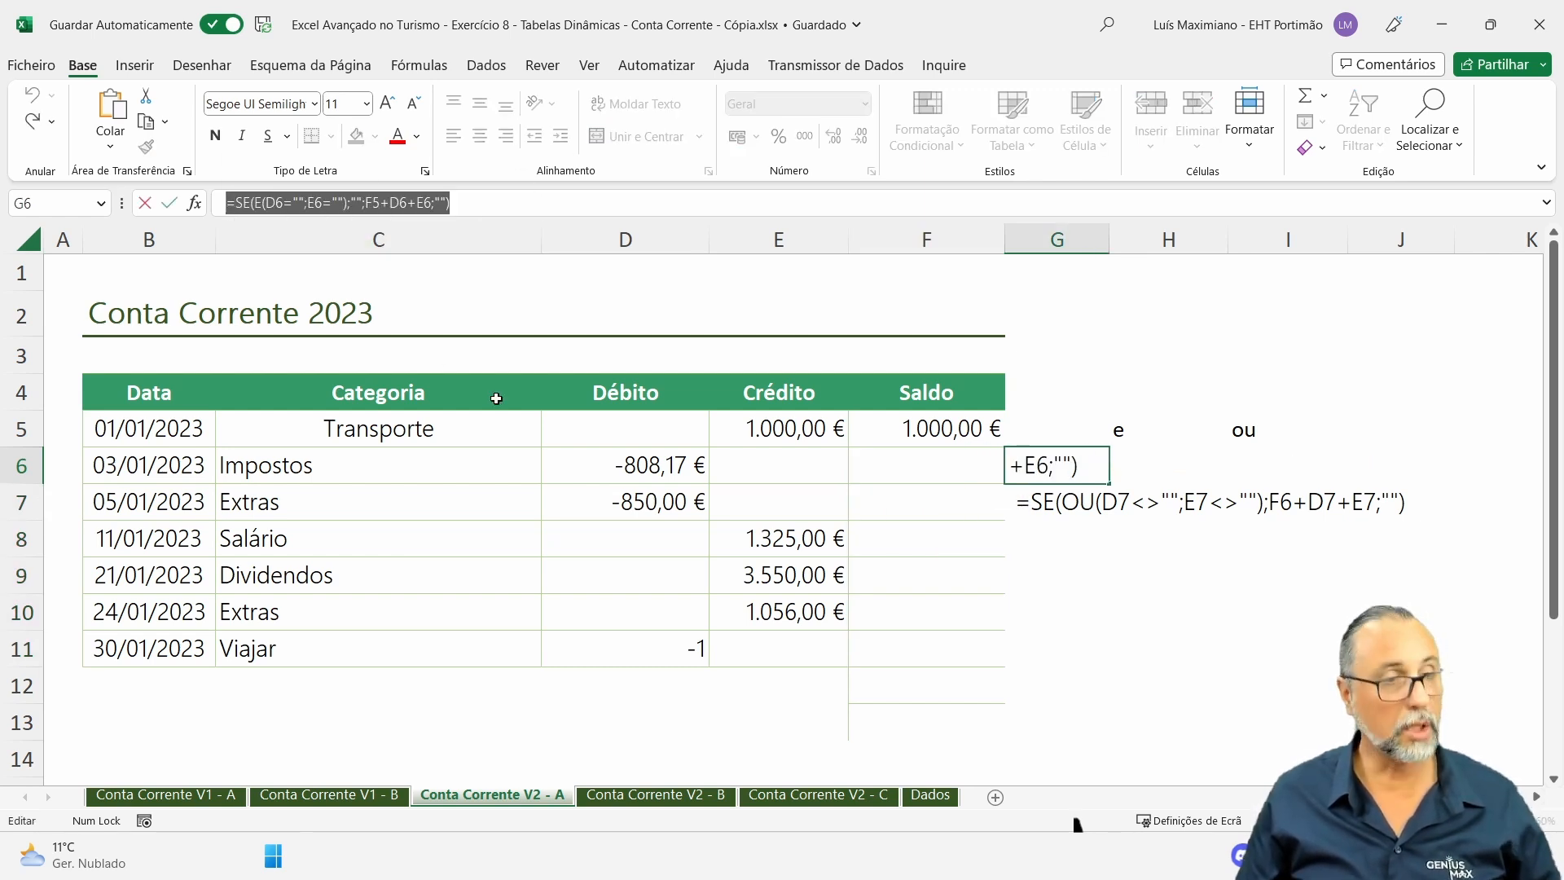
key("Escape")
left_click(922, 465)
left_click(252, 205)
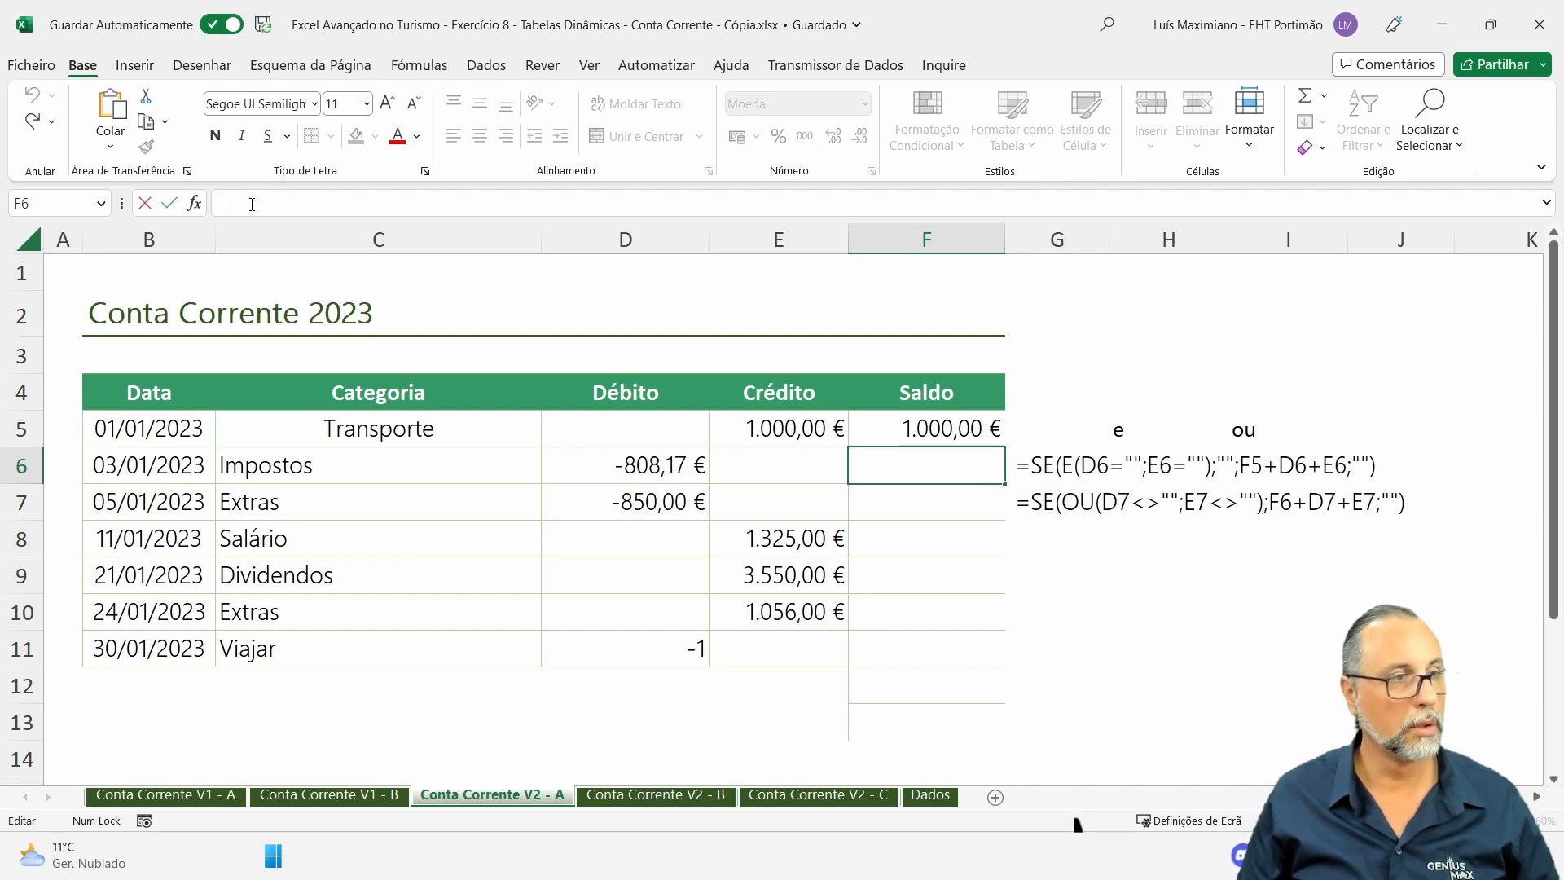
key("ctrl+v")
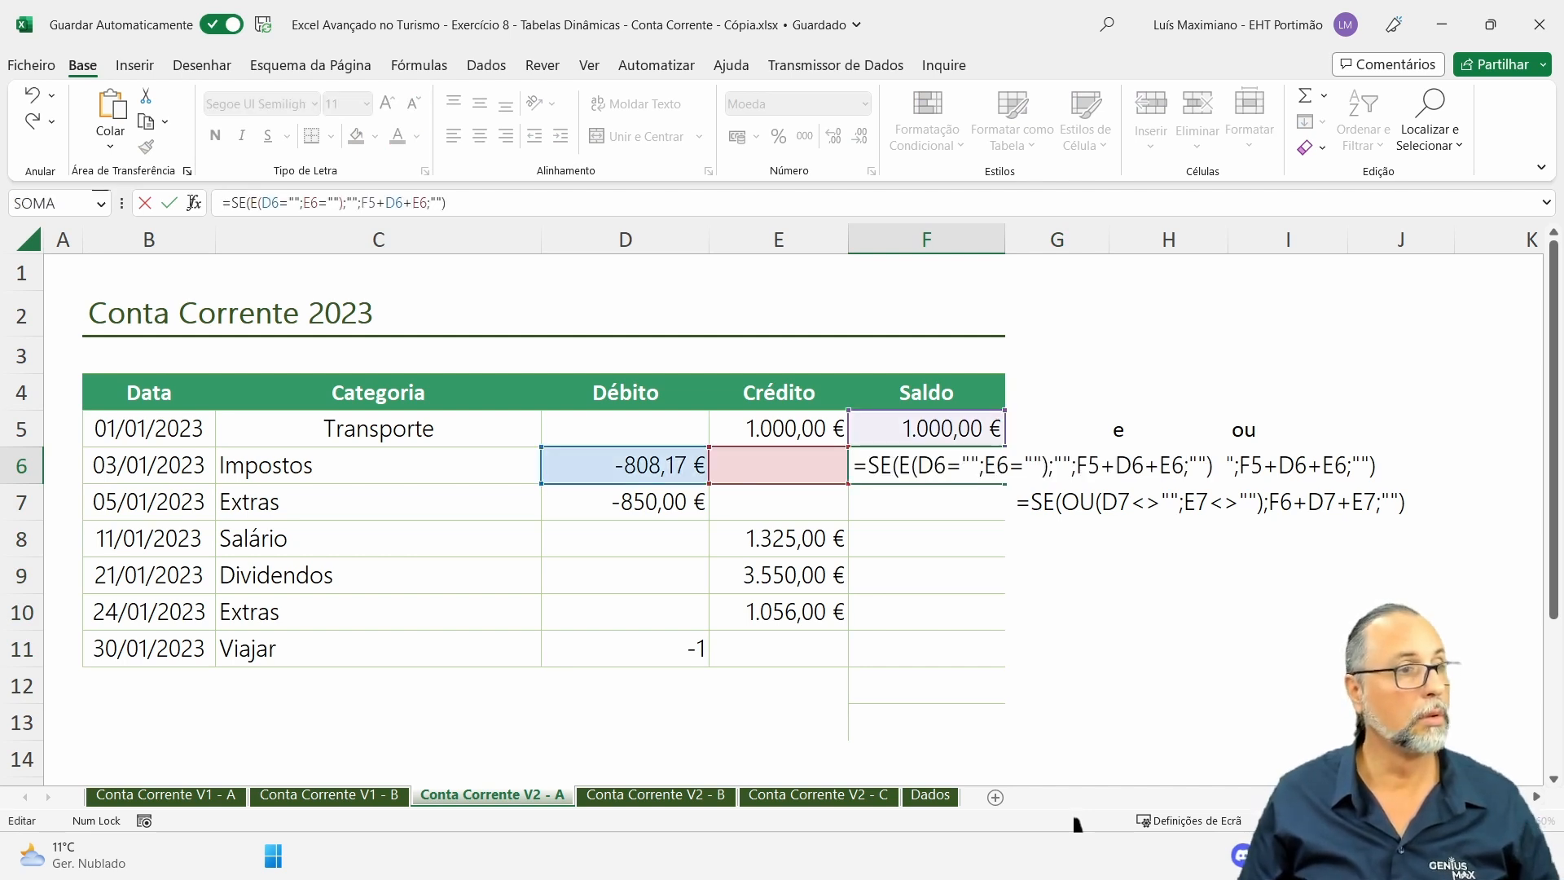
key("Return")
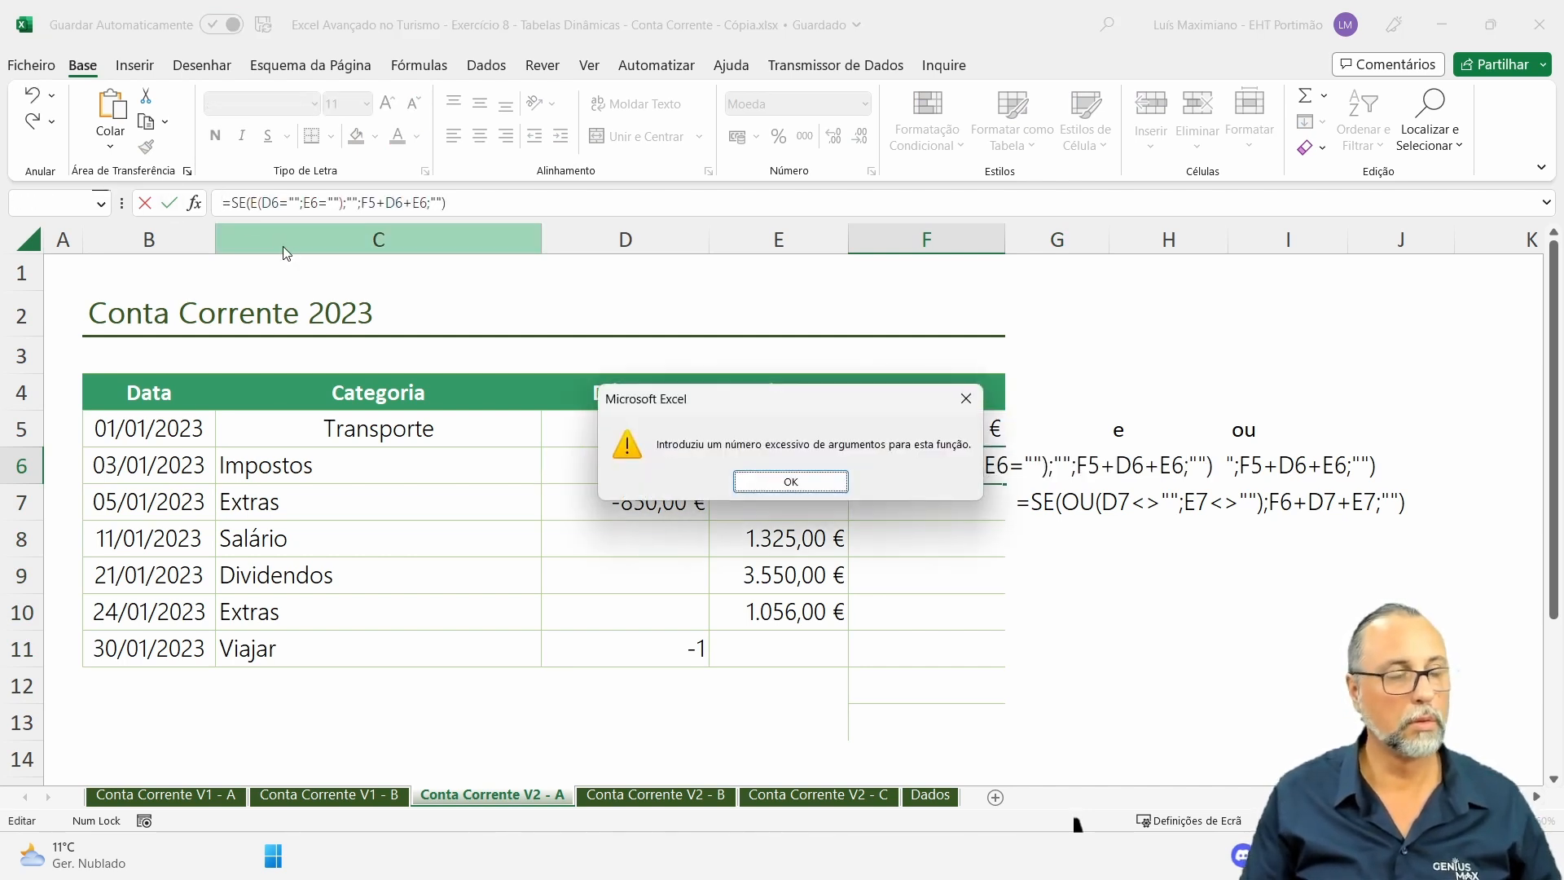
Remove the surplus ;"" argument from the F6 formula, leaving =SE(E(D6="";E6="");"";F5+D6+E6), and fill it down to F13.
key("Return")
left_click(352, 203)
left_click(432, 209)
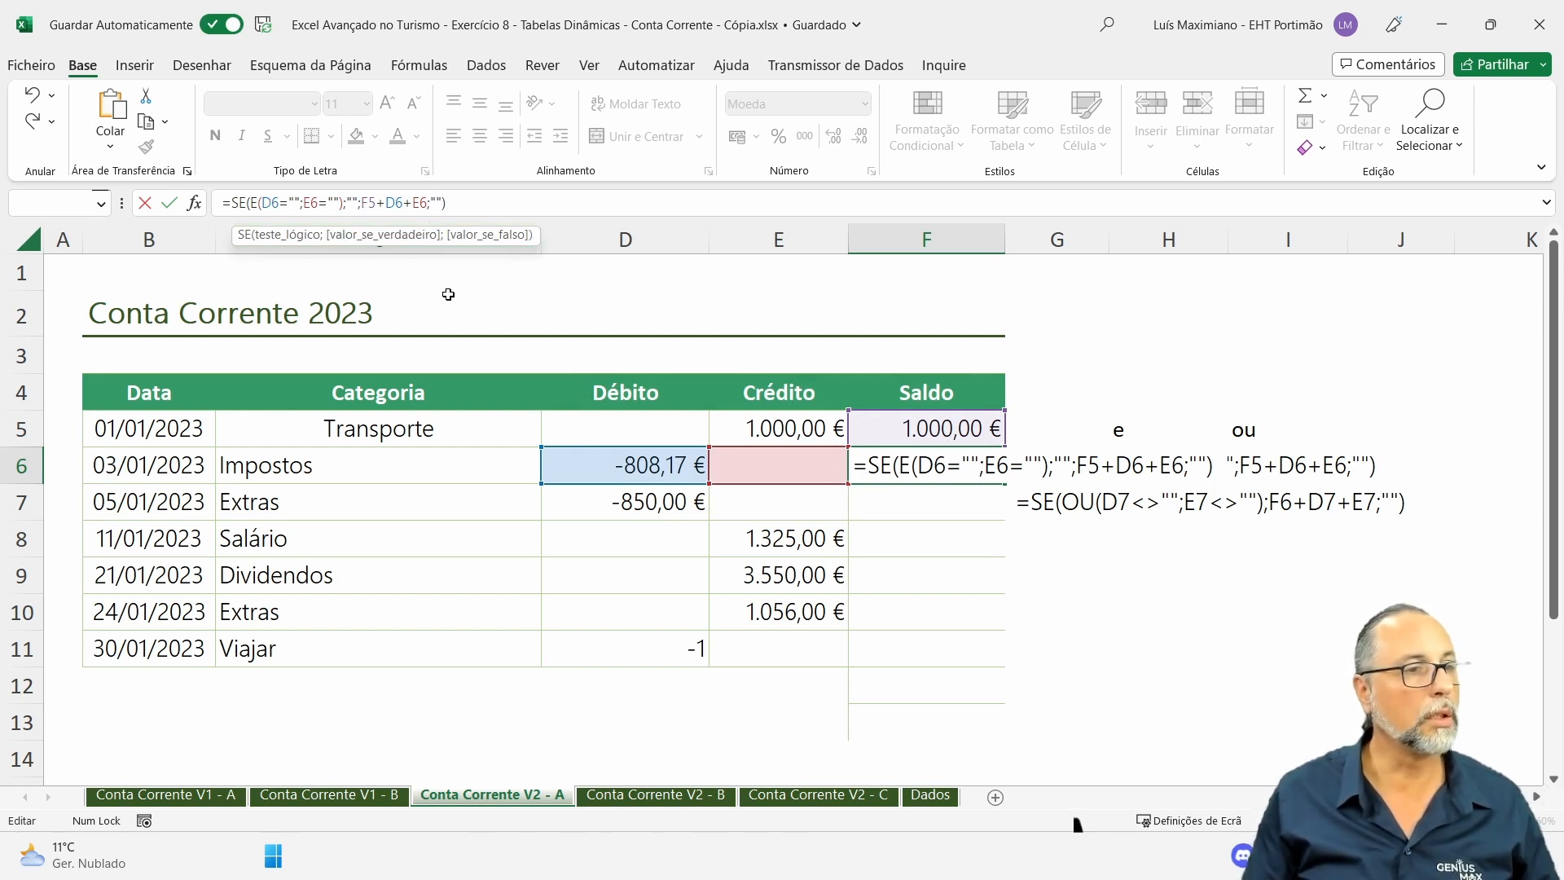
key("Delete")
key("Delete")
key("BackSpace")
key("ctrl+Return")
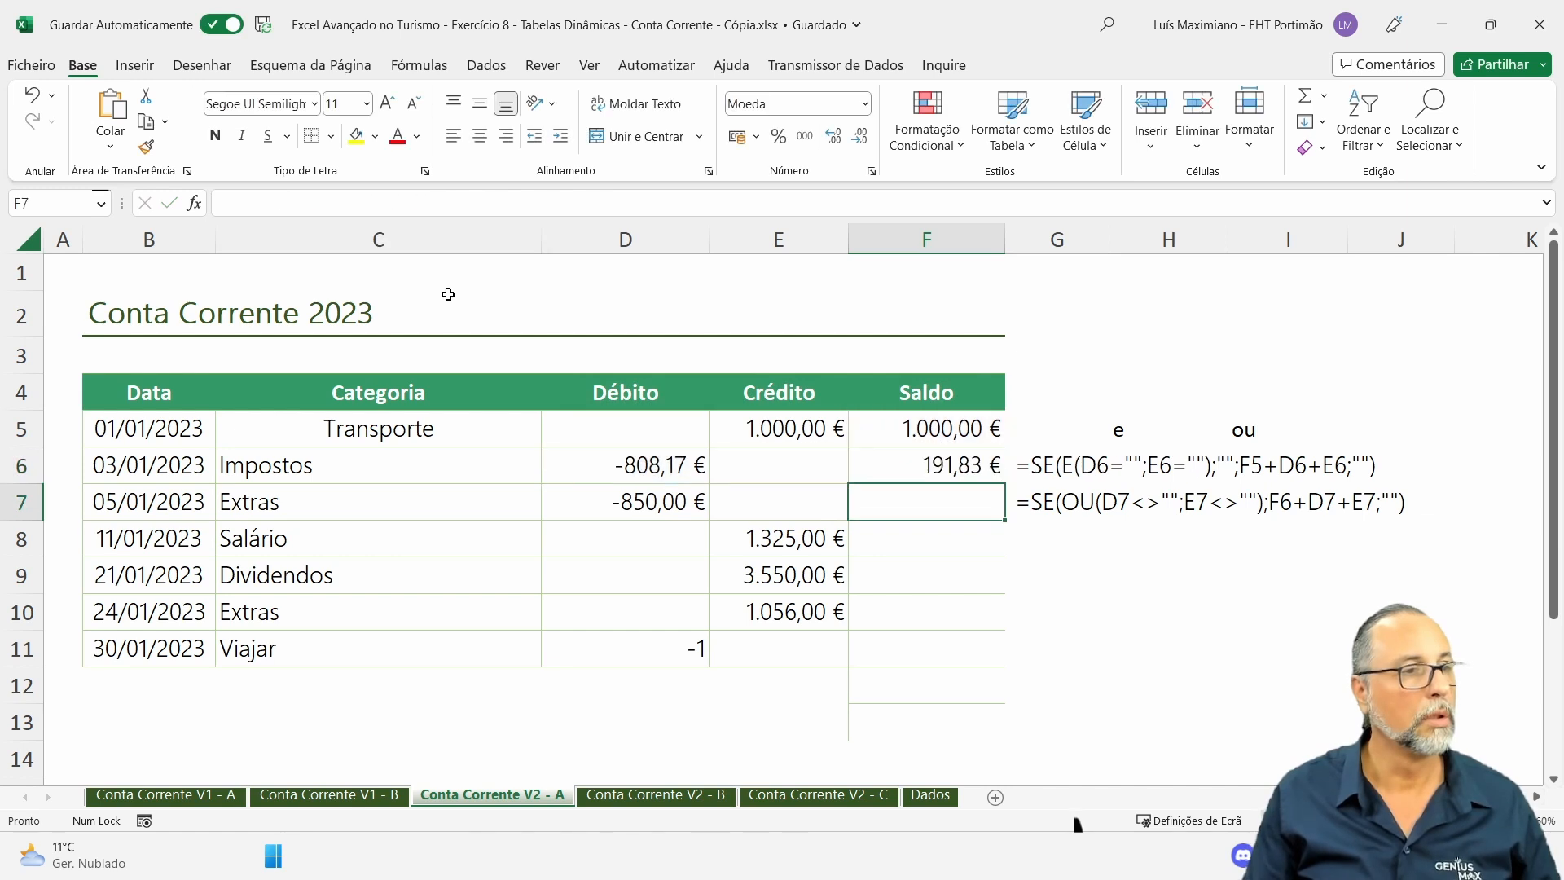
left_click_drag(1007, 485, 1009, 744)
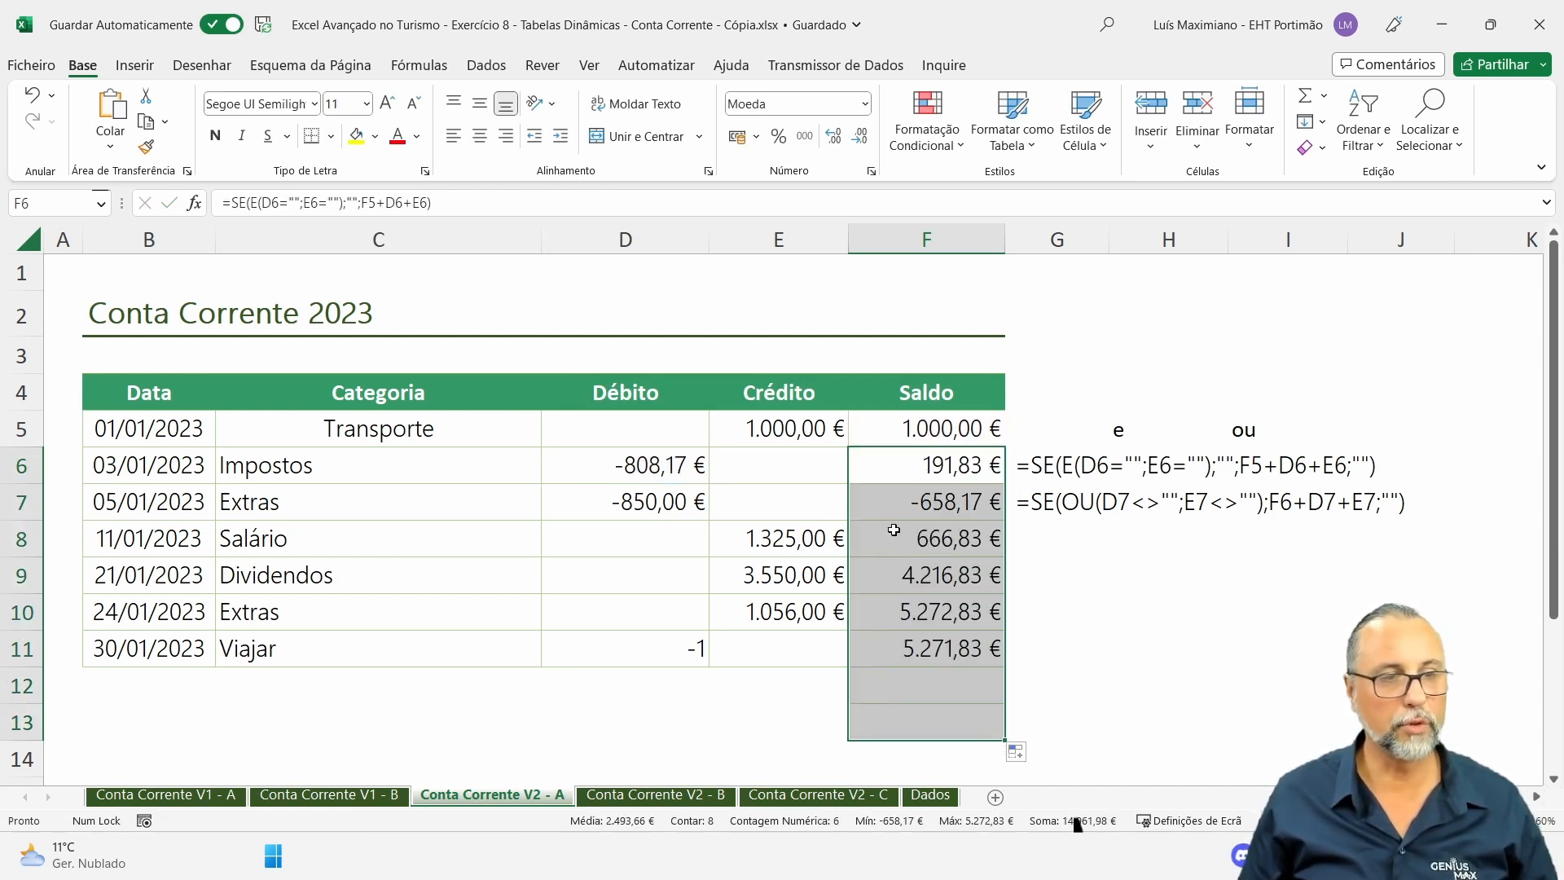
Remove the final ;"" argument from the E formula note in G6 so it reads =SE(E(D6="";E6="");"";F5+D6+E6).
left_click(1077, 480)
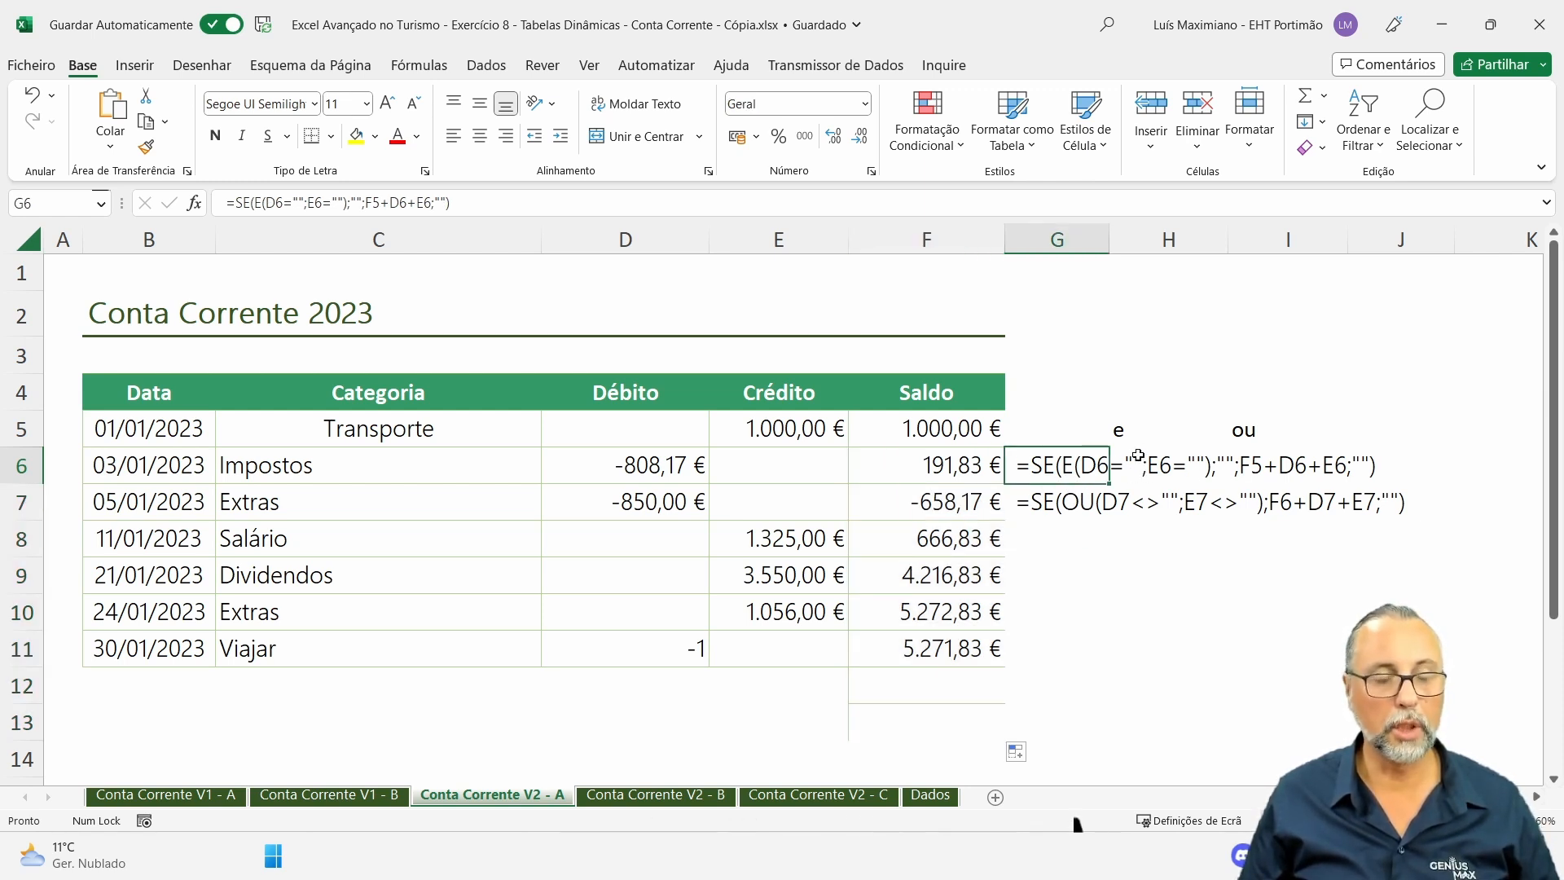
left_click(1234, 465)
left_click(1047, 470)
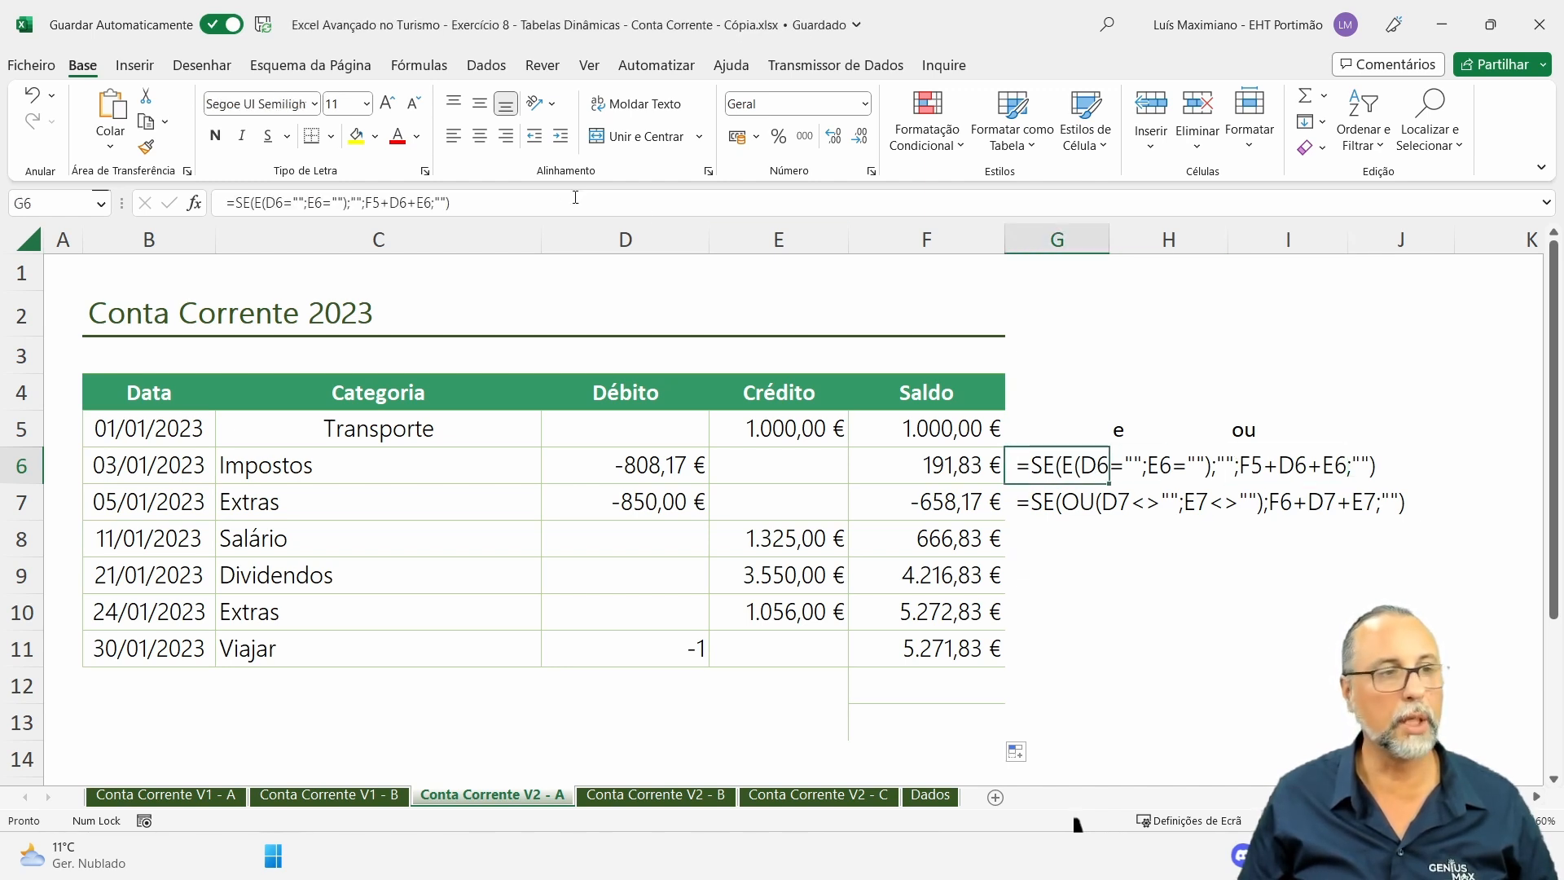
left_click(437, 205)
key("BackSpace")
key("Delete")
key("Delete")
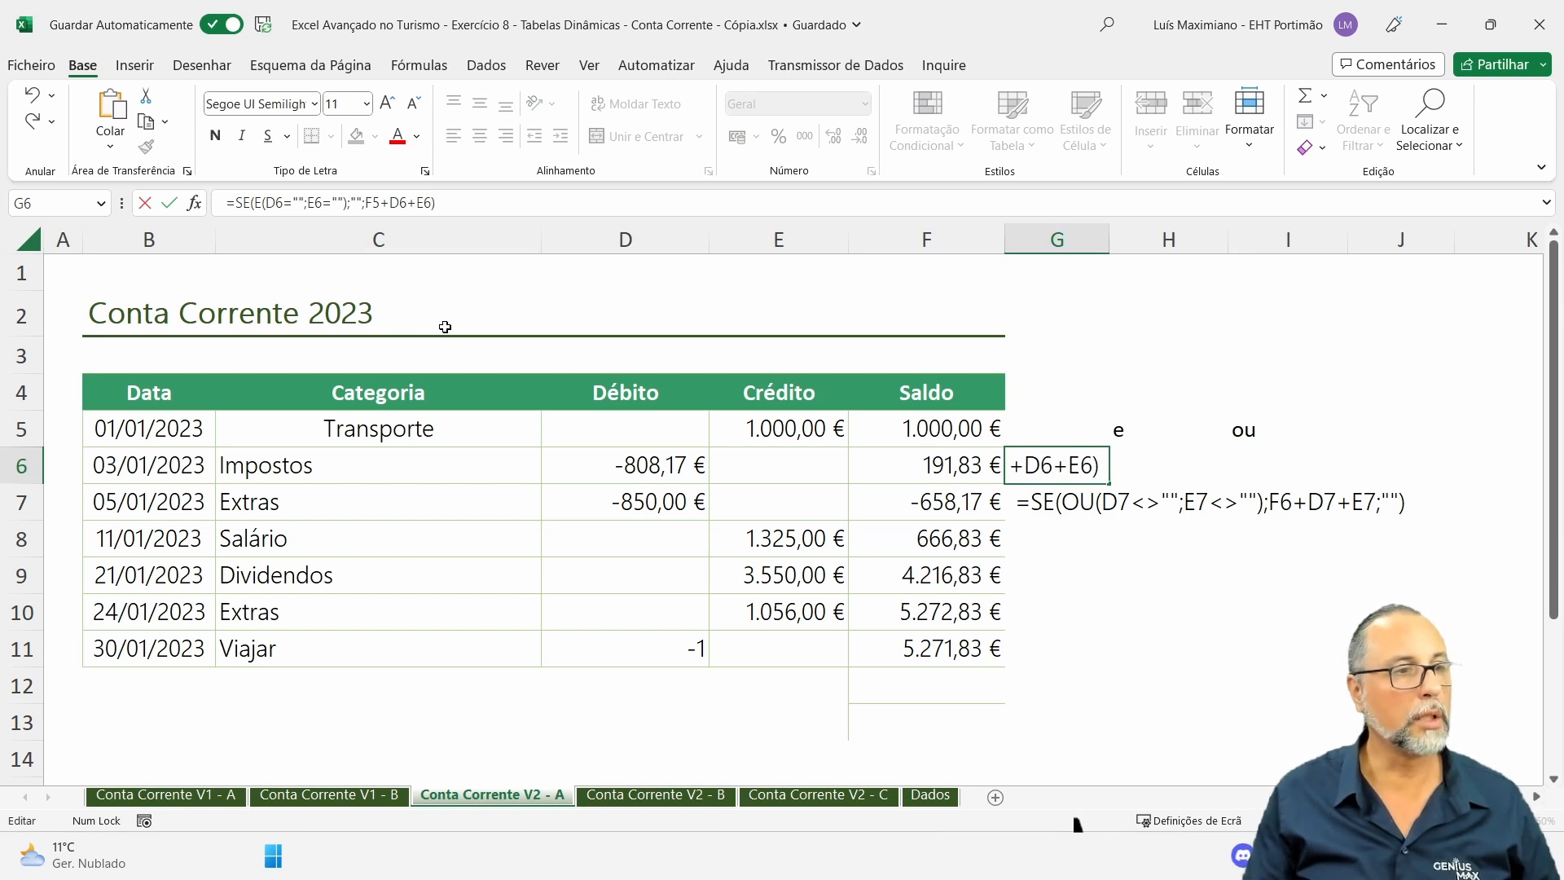
key("Return")
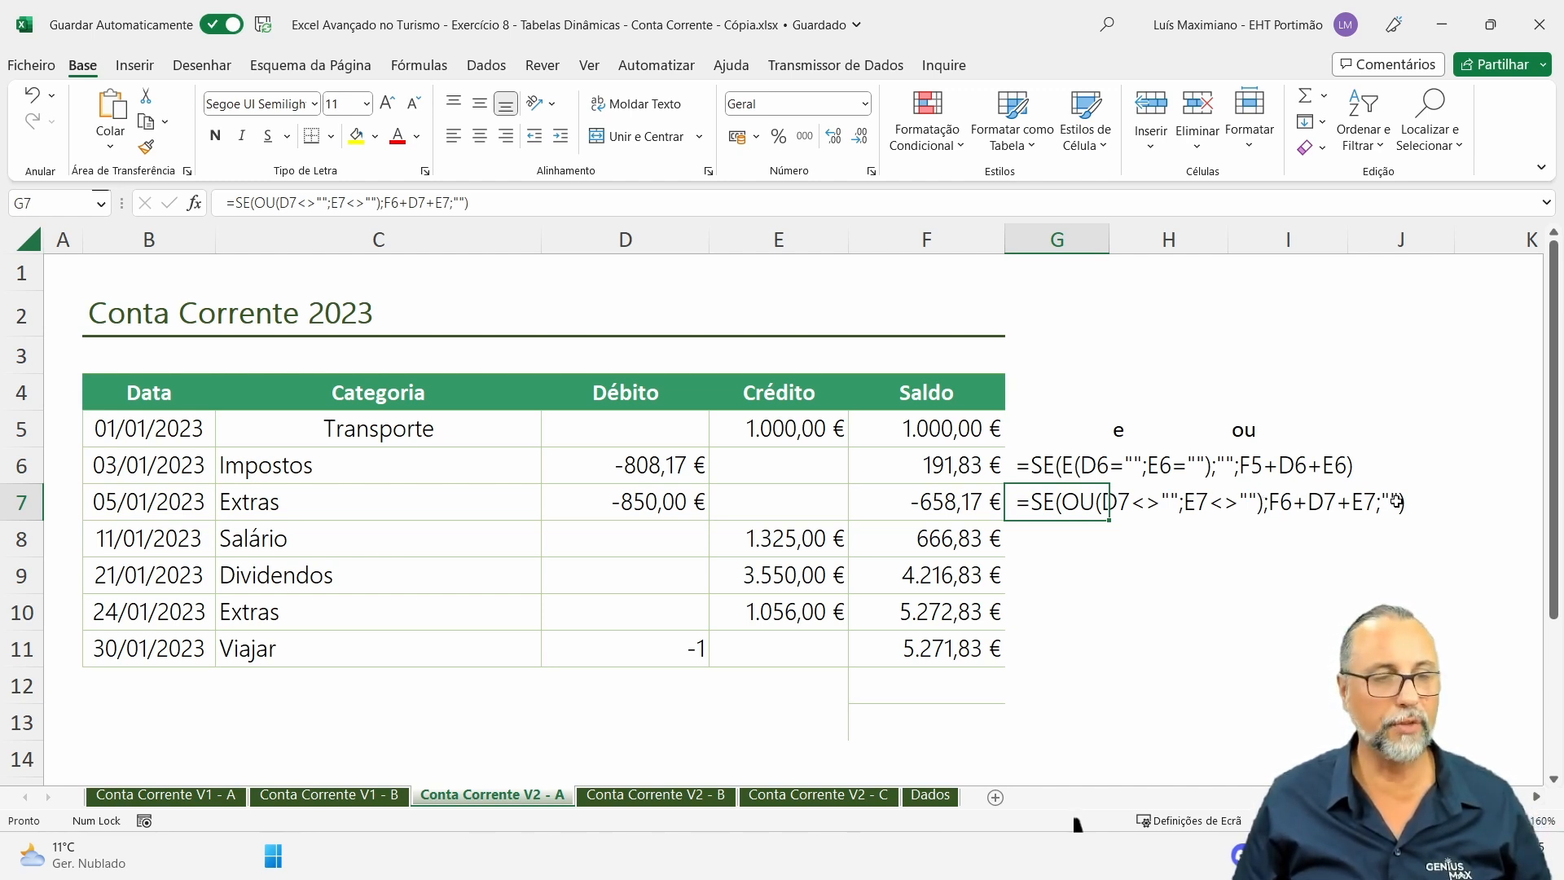
On the Conta Corrente V2 - B sheet, set the opening Saldo in F5 to =E5.
left_click(657, 794)
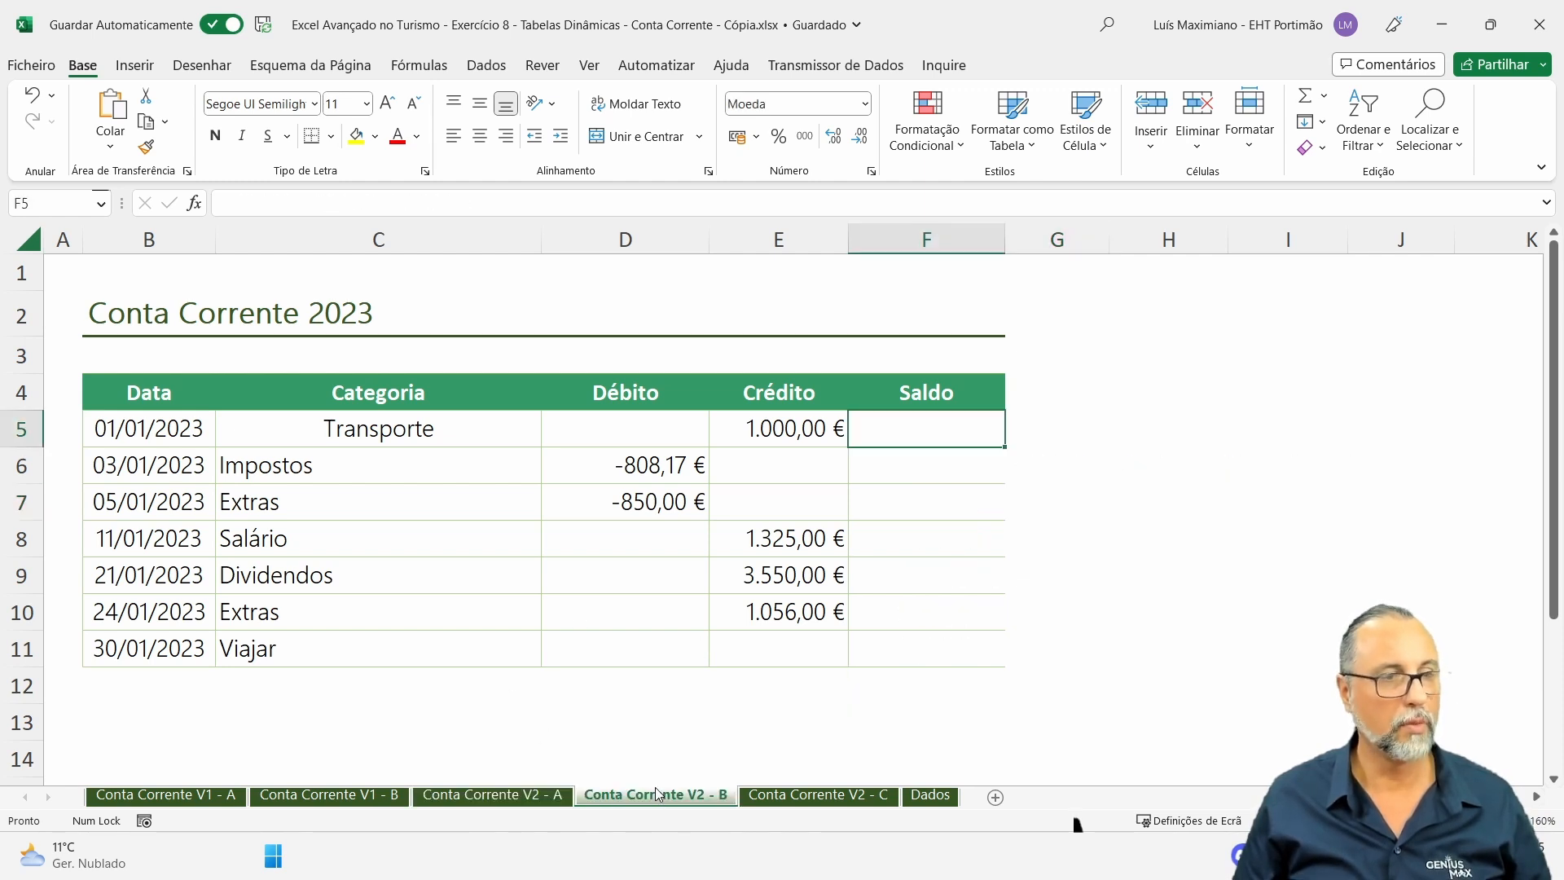
type("=")
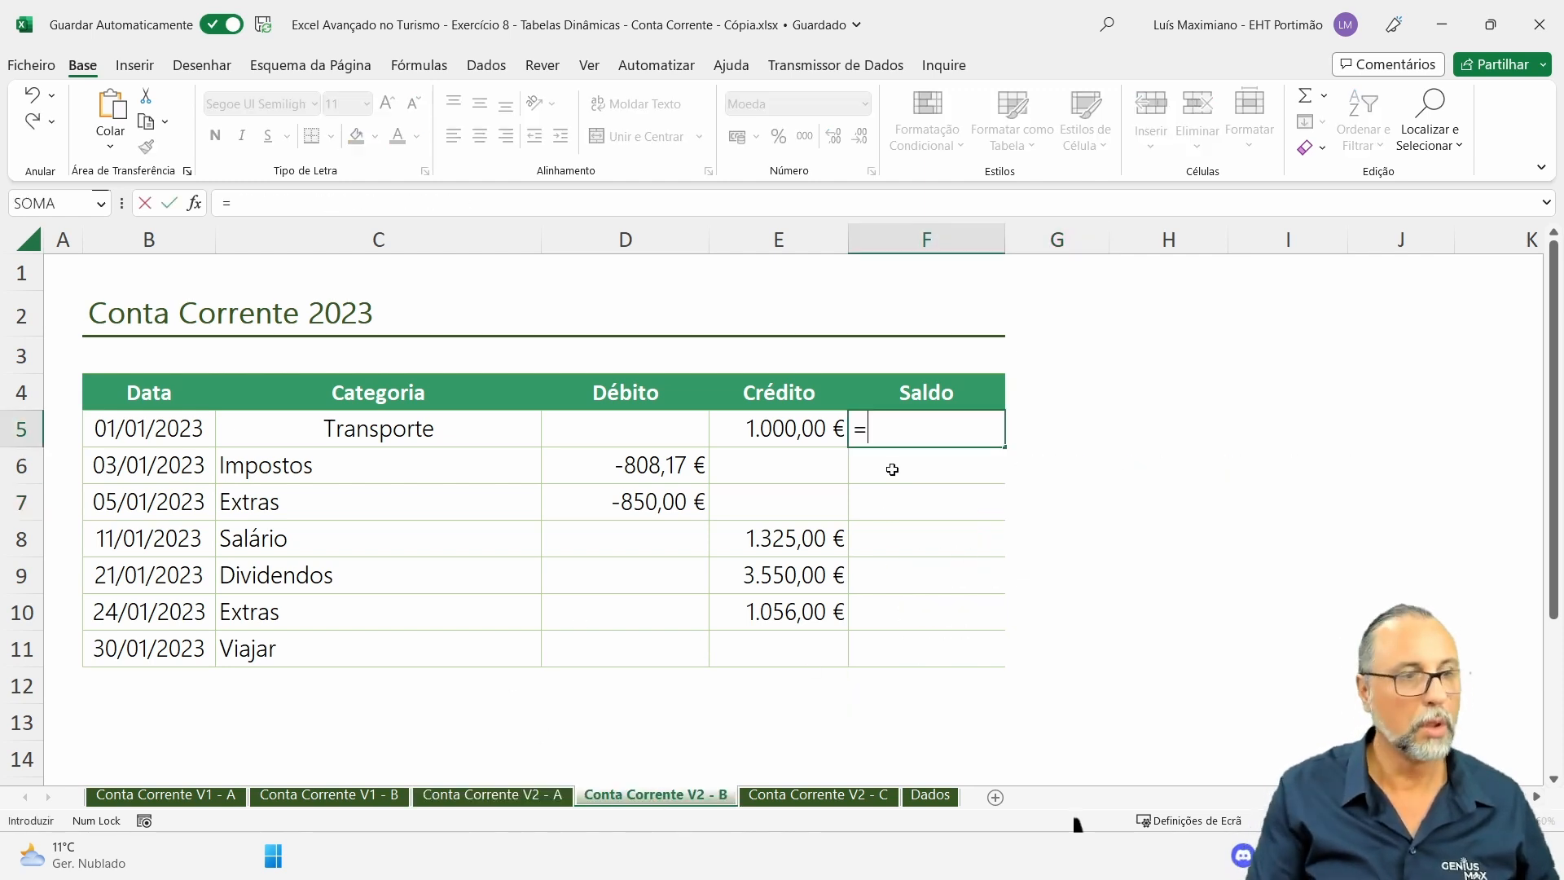
left_click(809, 428)
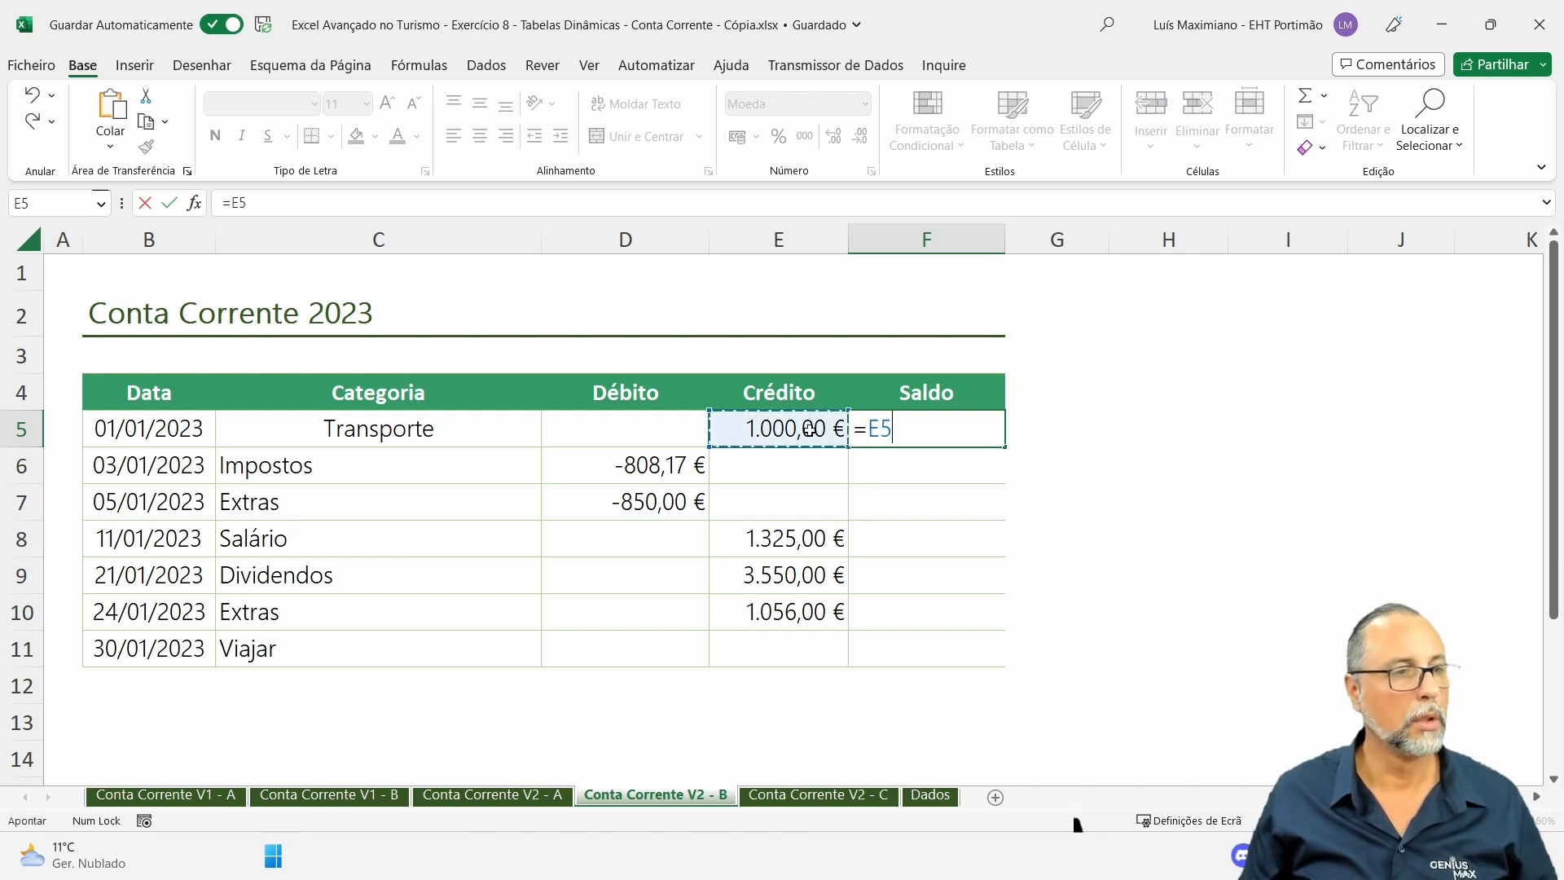
key("Return")
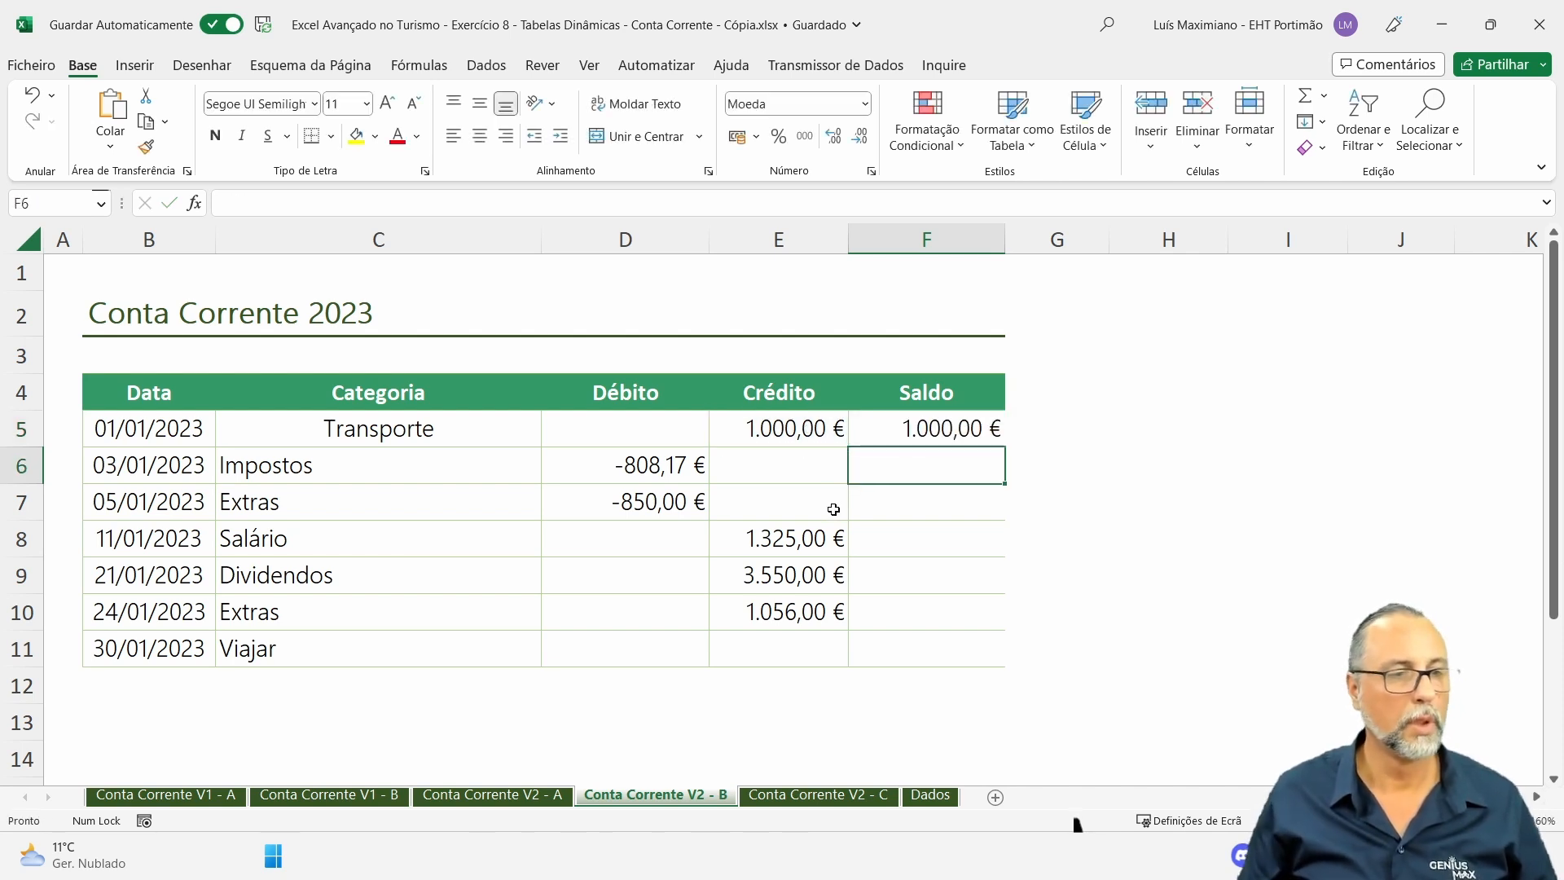
On the Conta Corrente V2 - C sheet, set the opening Saldo in F5 to =E5.
left_click(533, 802)
left_click(654, 796)
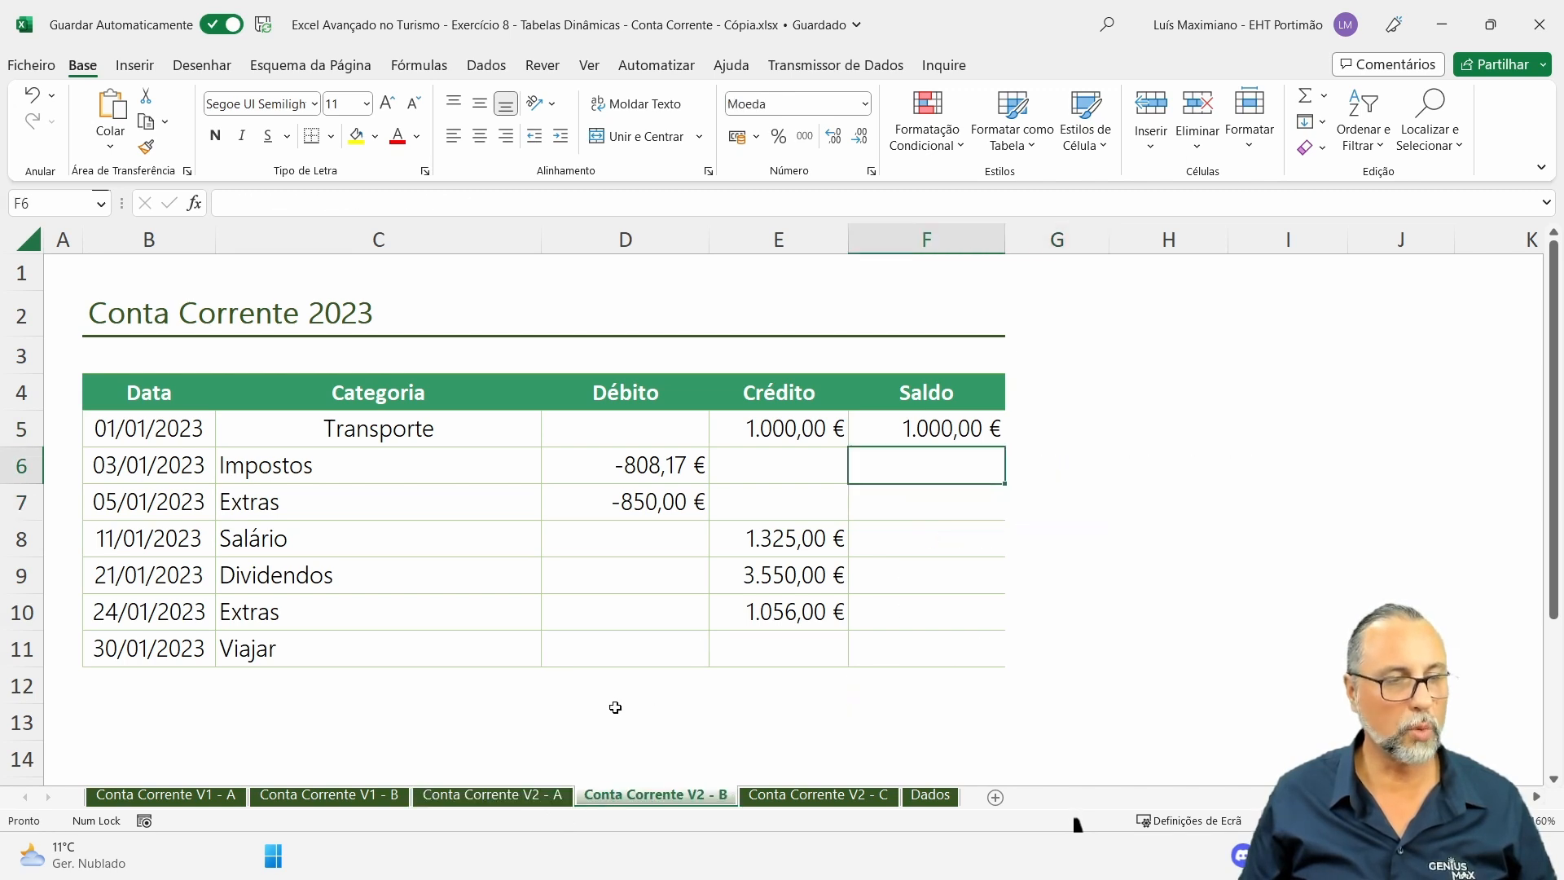
left_click(778, 797)
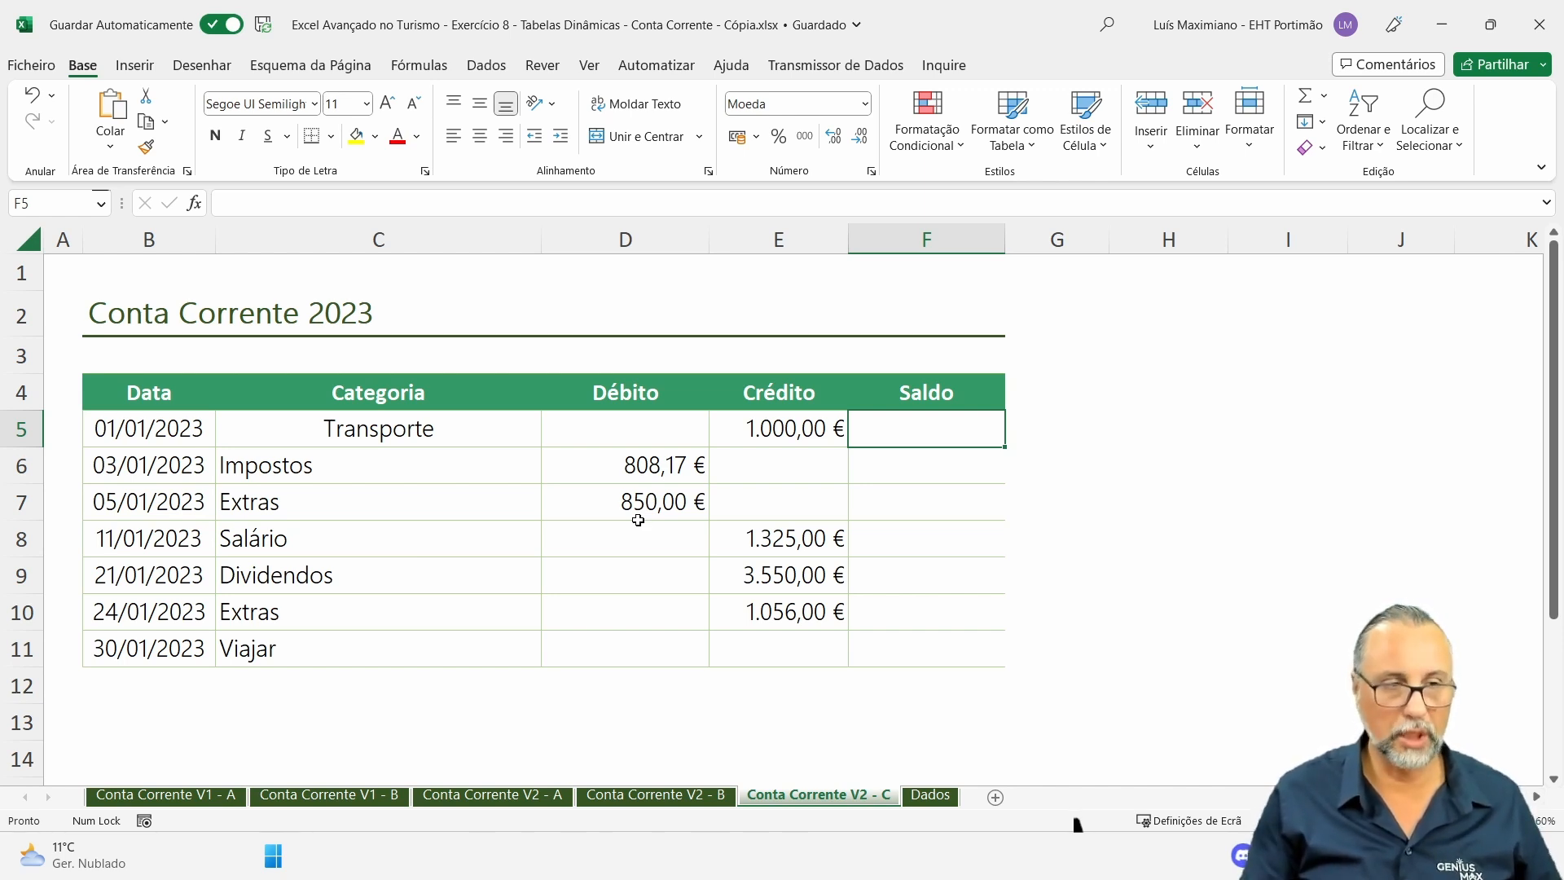
type("=")
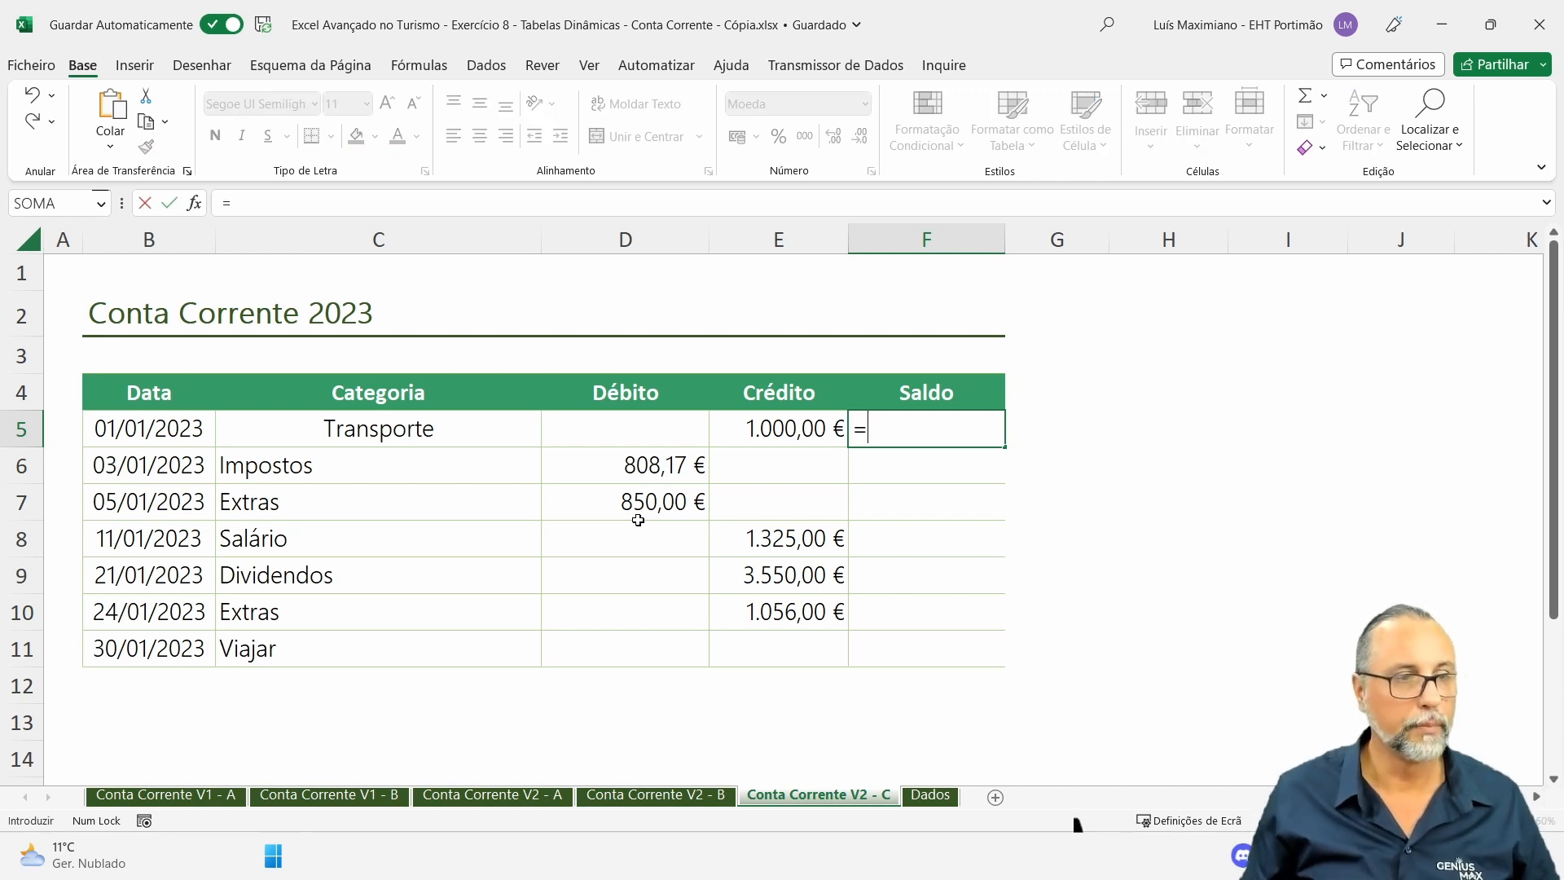
left_click(770, 421)
key("Return")
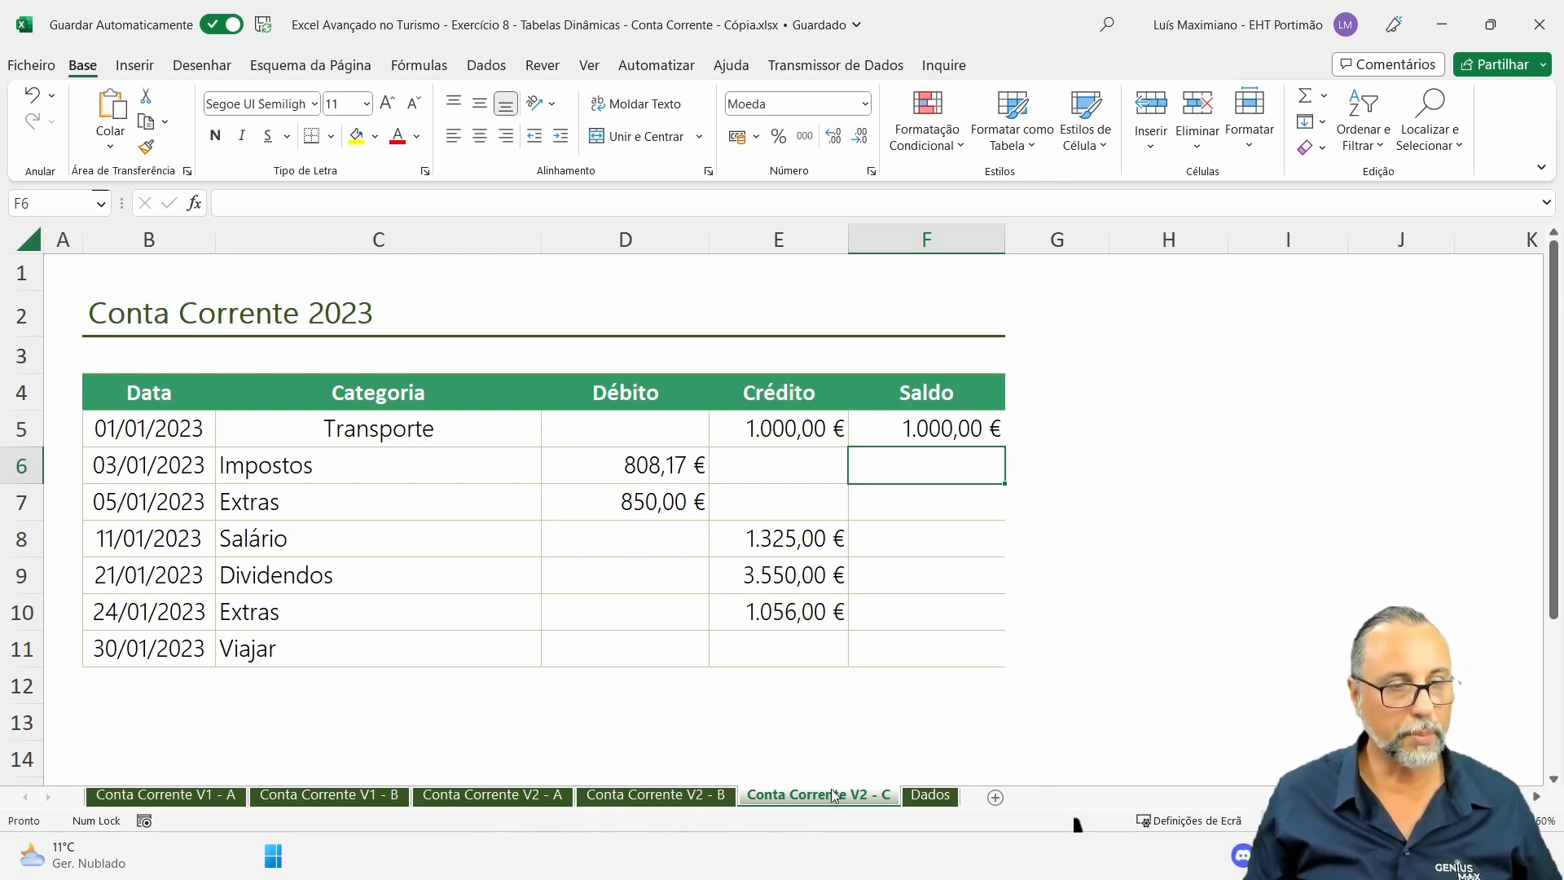
Duplicate the Conta Corrente V2 - C sheet before Dados and rename the copy Conta Corrente V2 - D.
left_click_drag(882, 798, 909, 795)
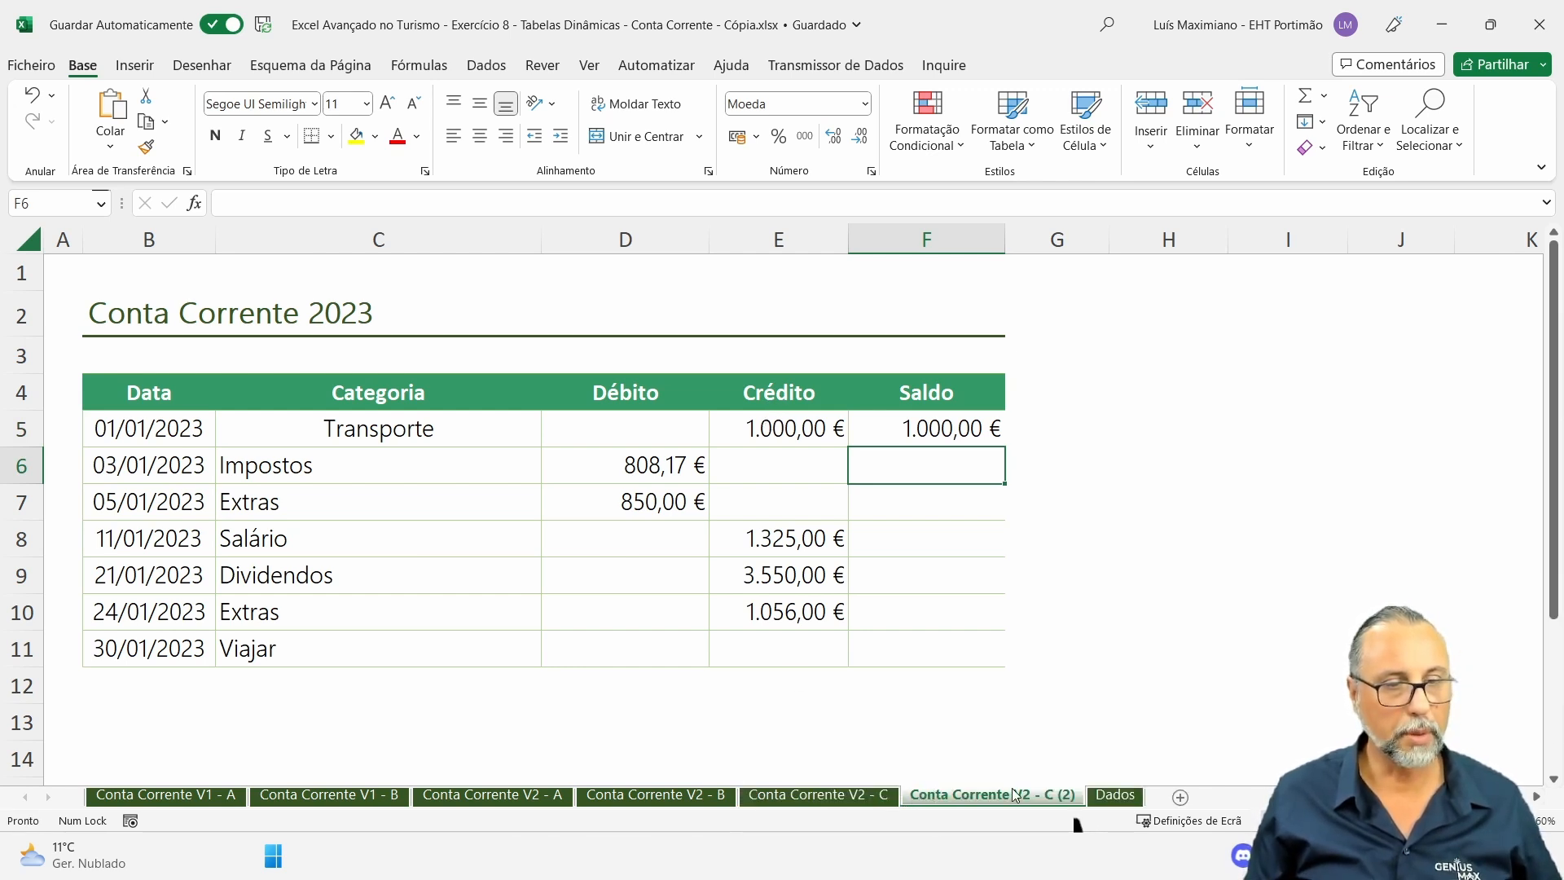
left_click_drag(1040, 794, 1077, 795)
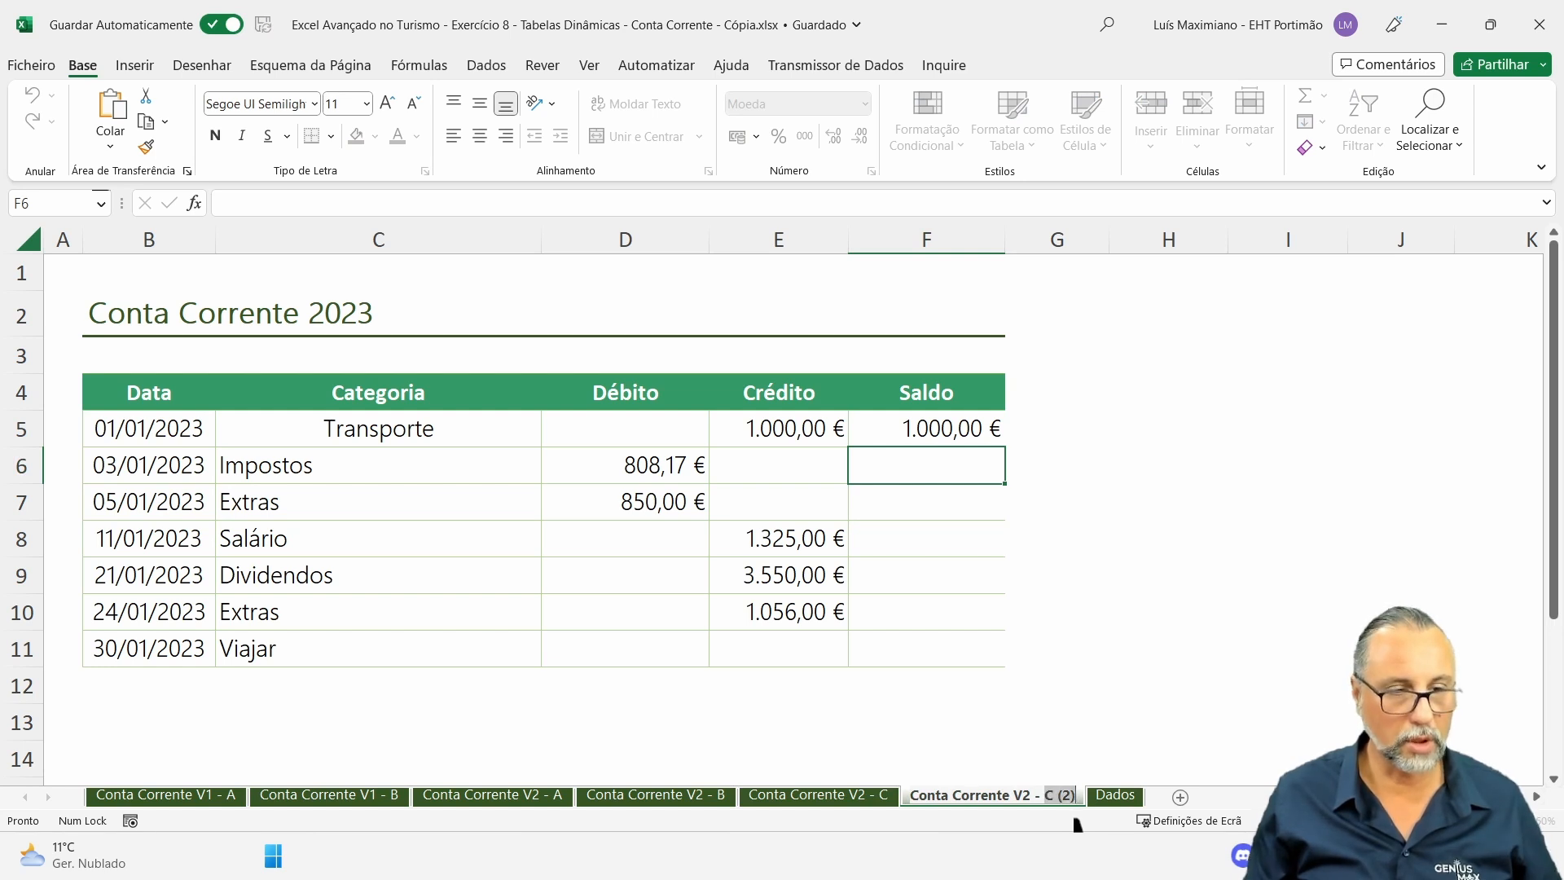
type("D")
key("Return")
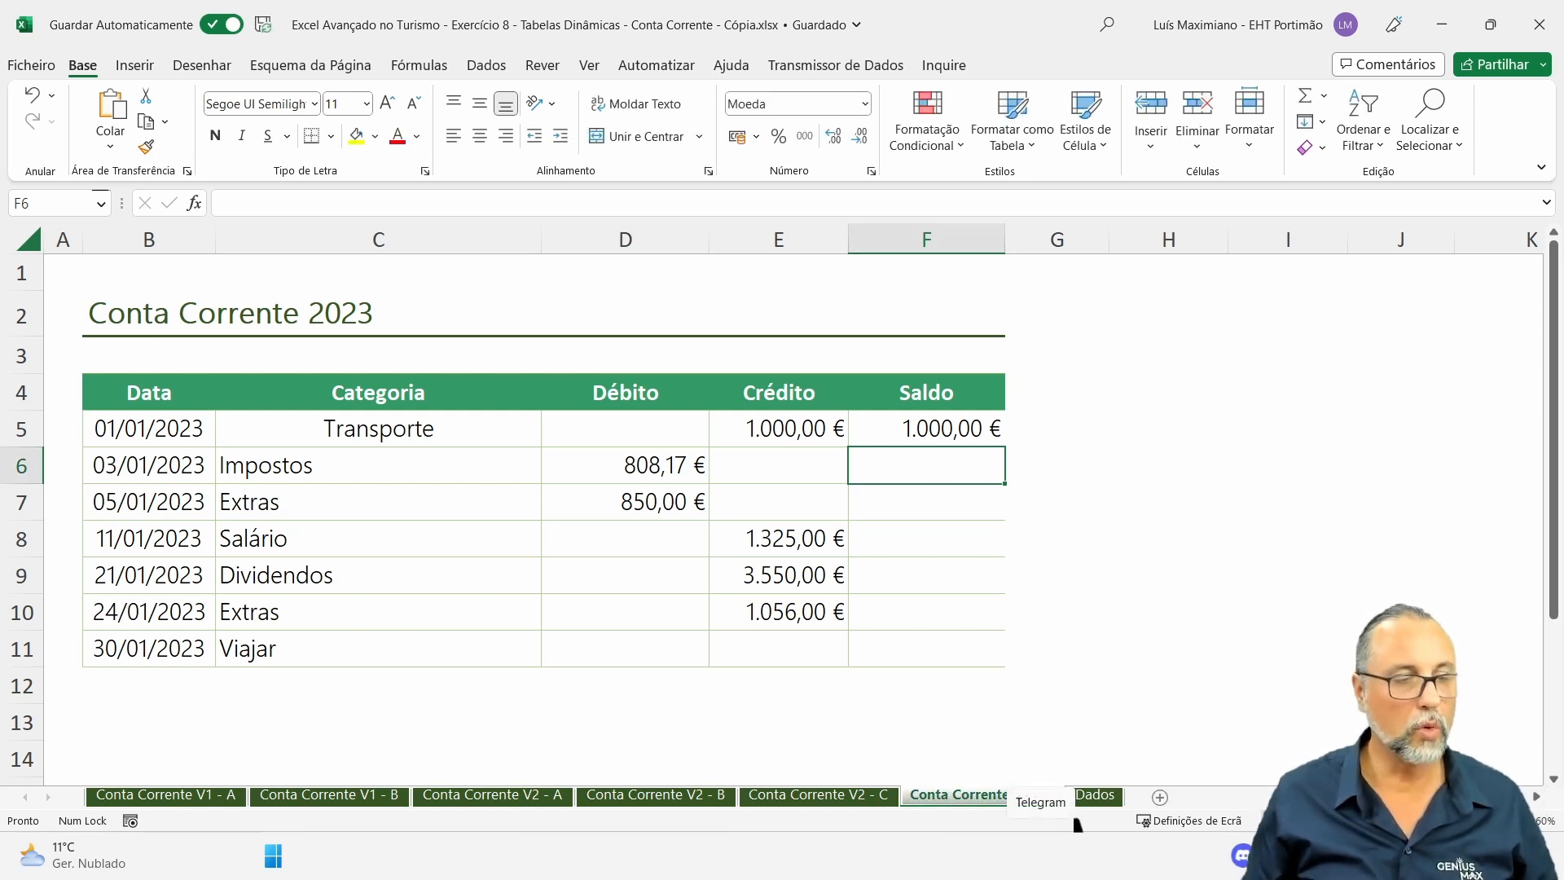
Label the Saldo column on the V2 - C sheet with E in F3.
left_click(865, 797)
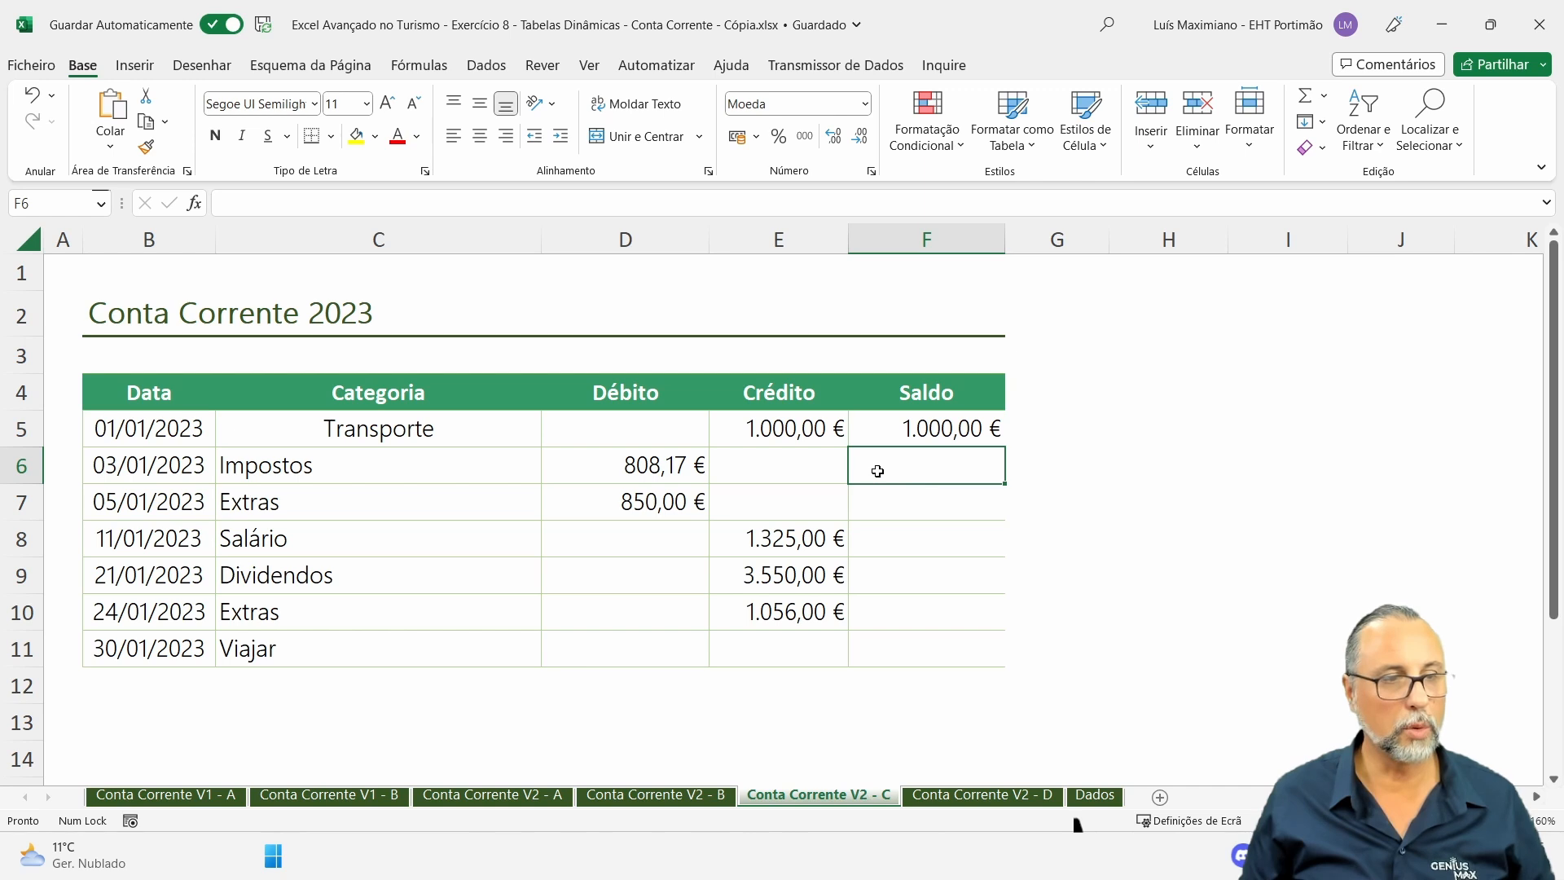
left_click(935, 353)
type("E")
key("Return")
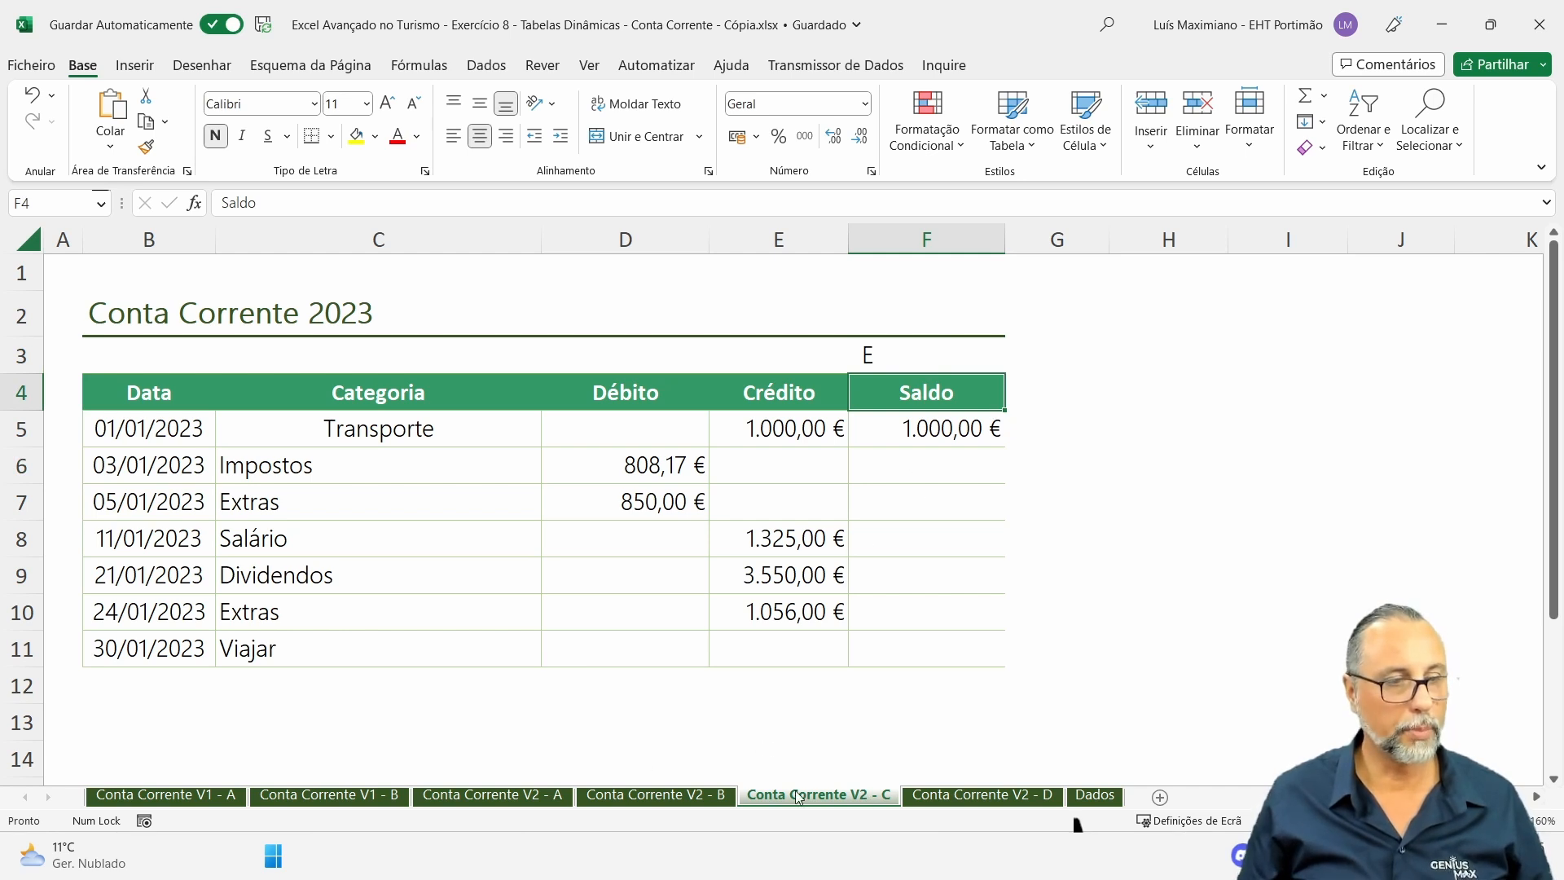
Label the Saldo column on the V2 - D sheet with OU in F3.
left_click(982, 795)
left_click(912, 359)
type("OU")
key("Return")
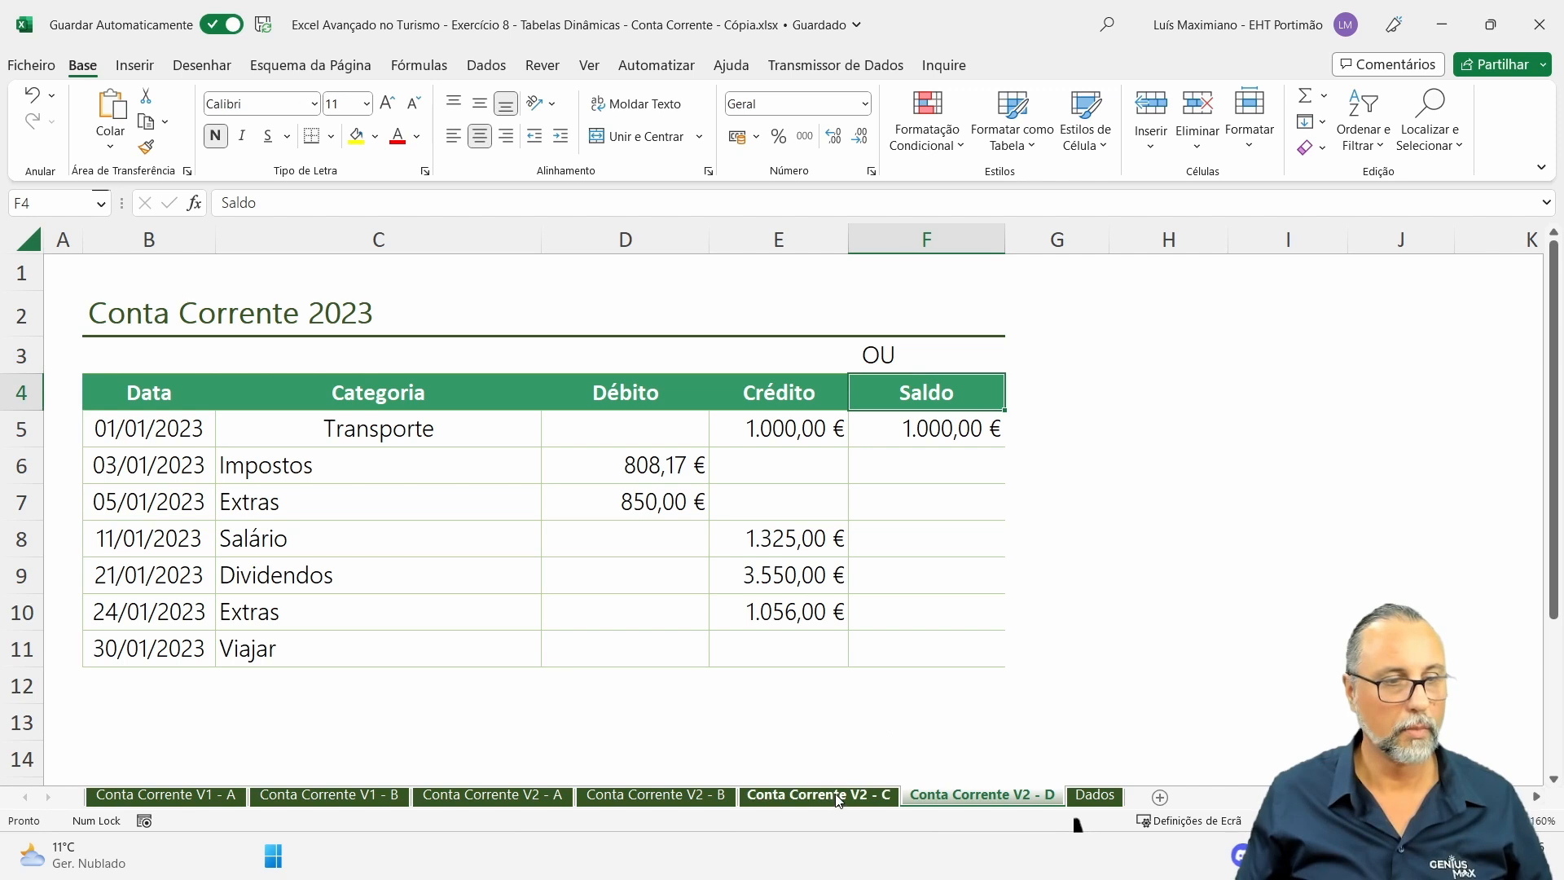
On the Conta Corrente V2 - C sheet, begin a SE formula in F6 with the logical test E(D6="";E6="").
left_click(839, 797)
left_click(892, 472)
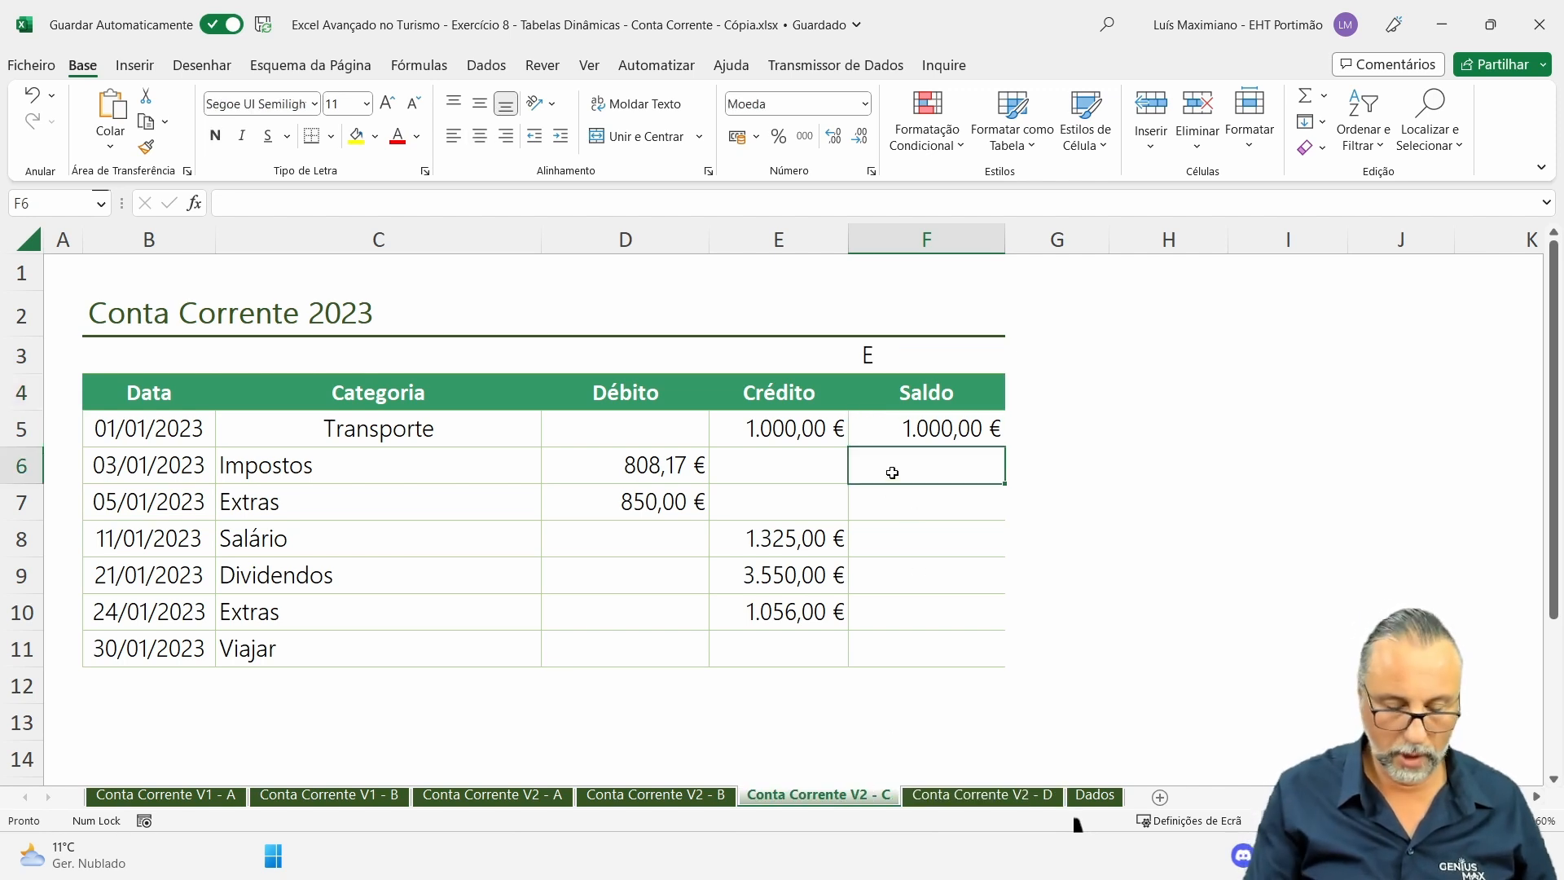
type("=se")
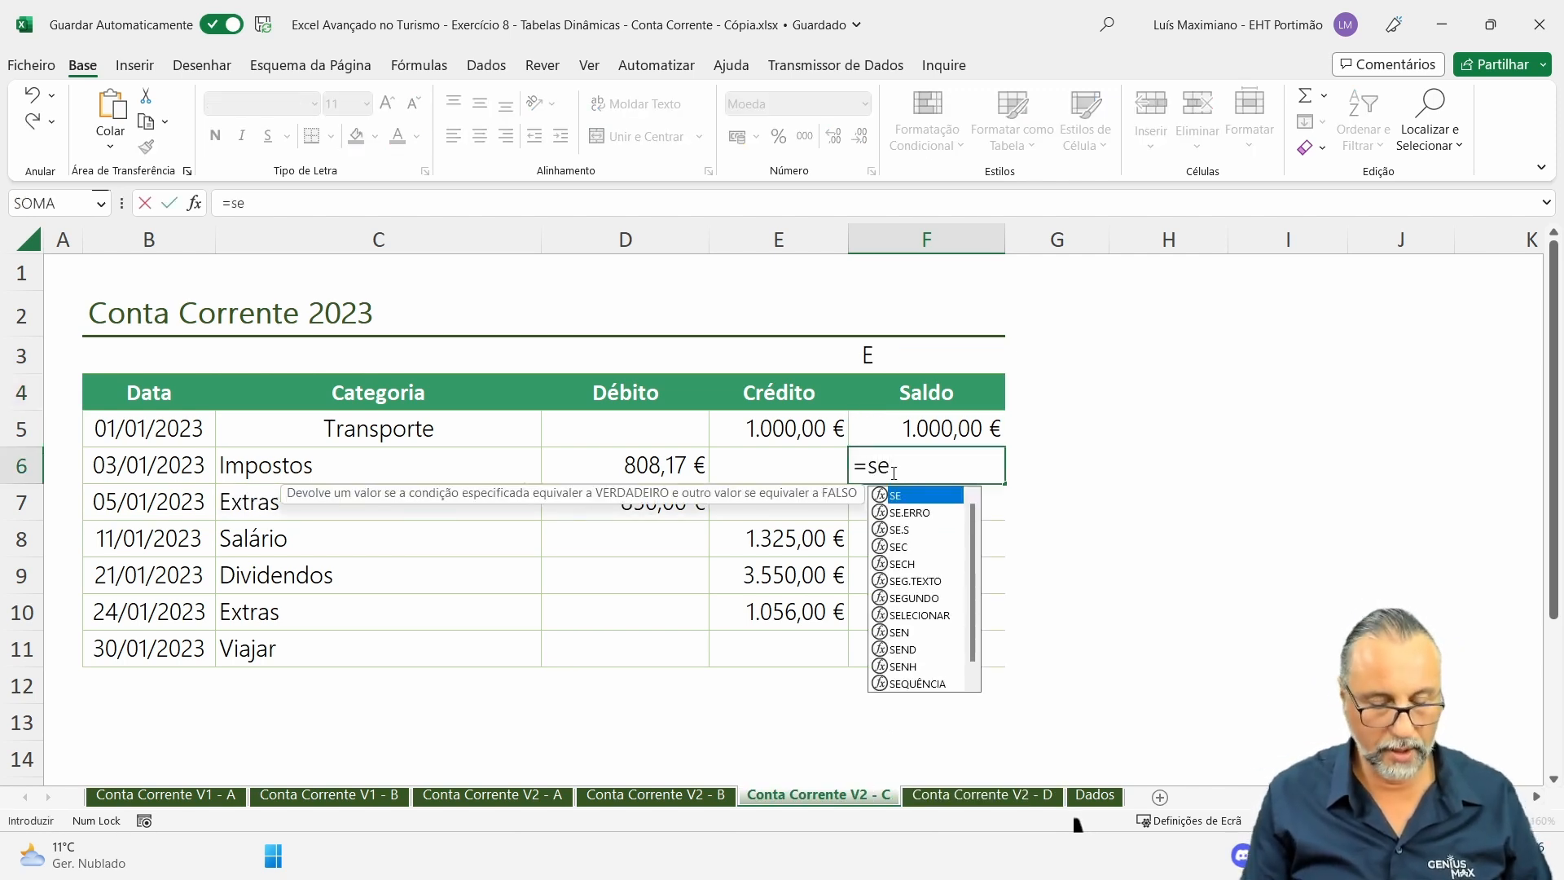
type("(")
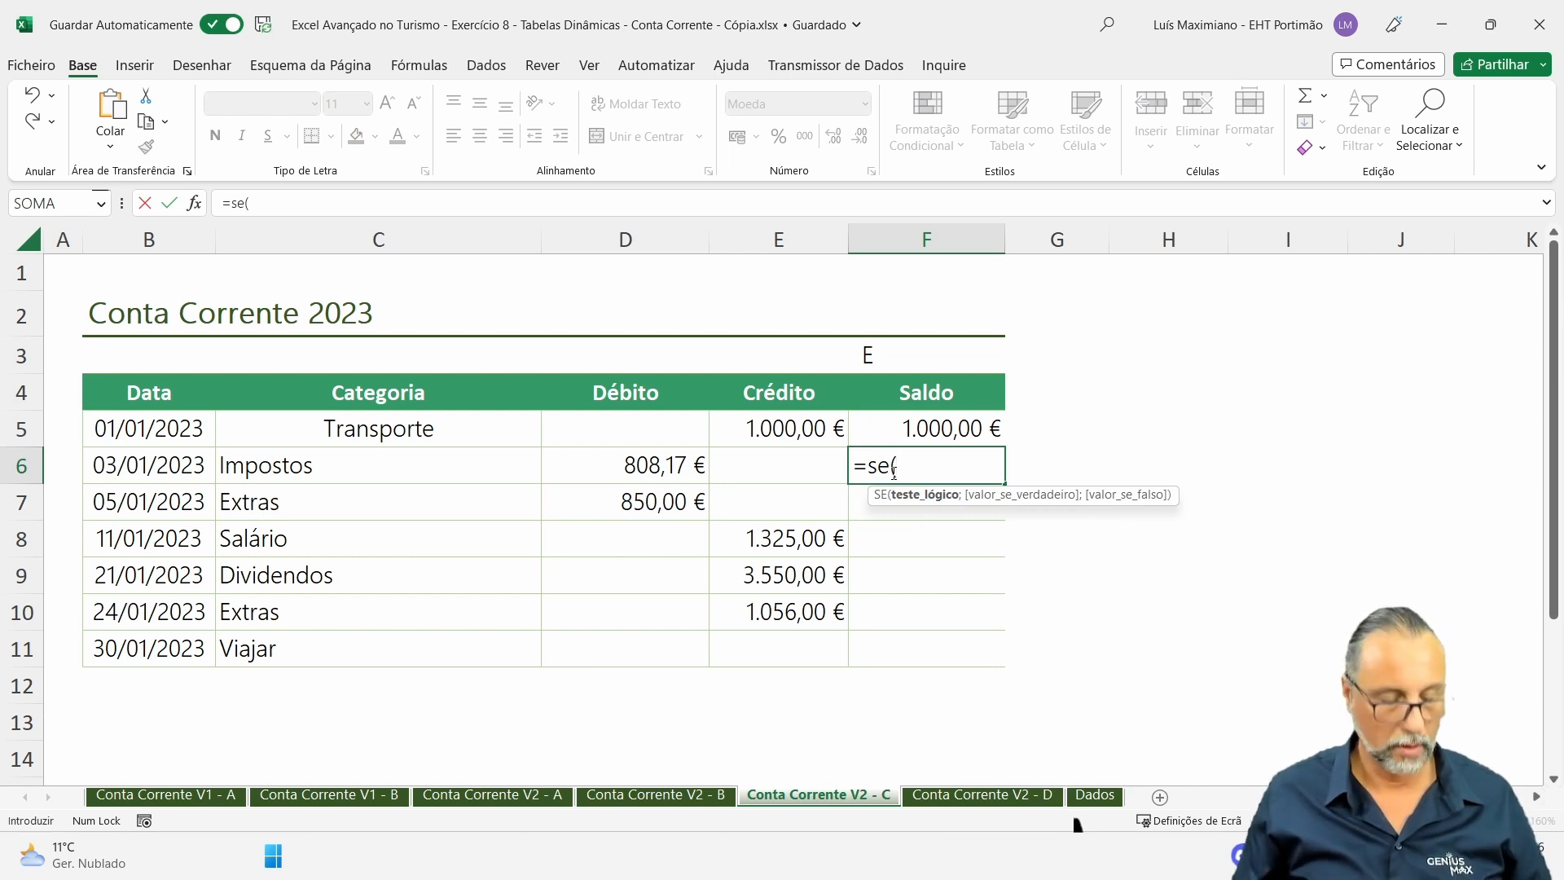
type("e(")
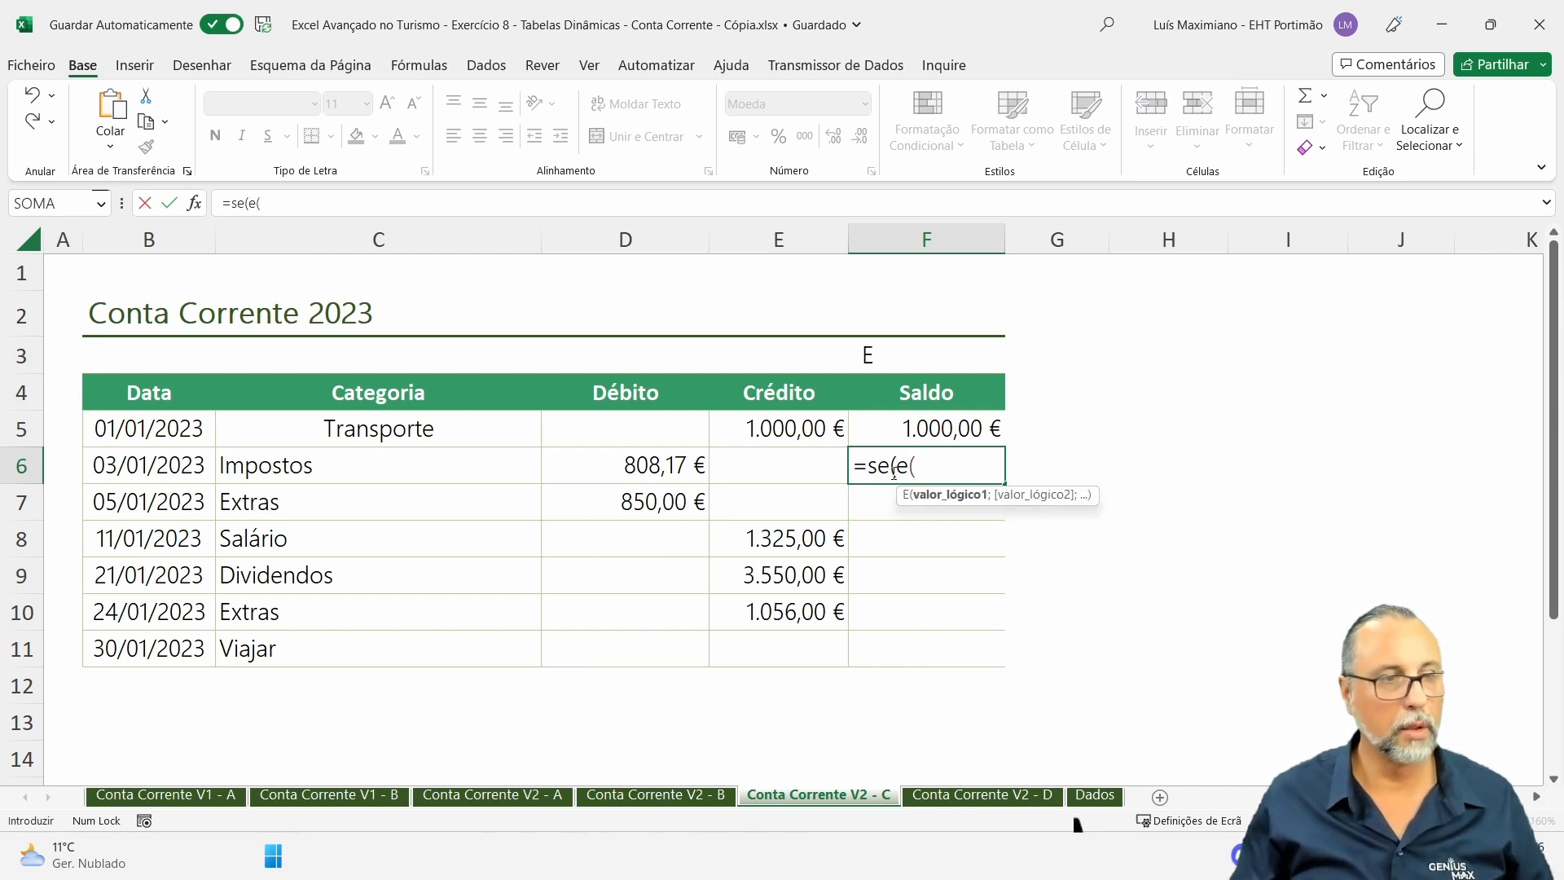
left_click(662, 463)
type("=\"\";")
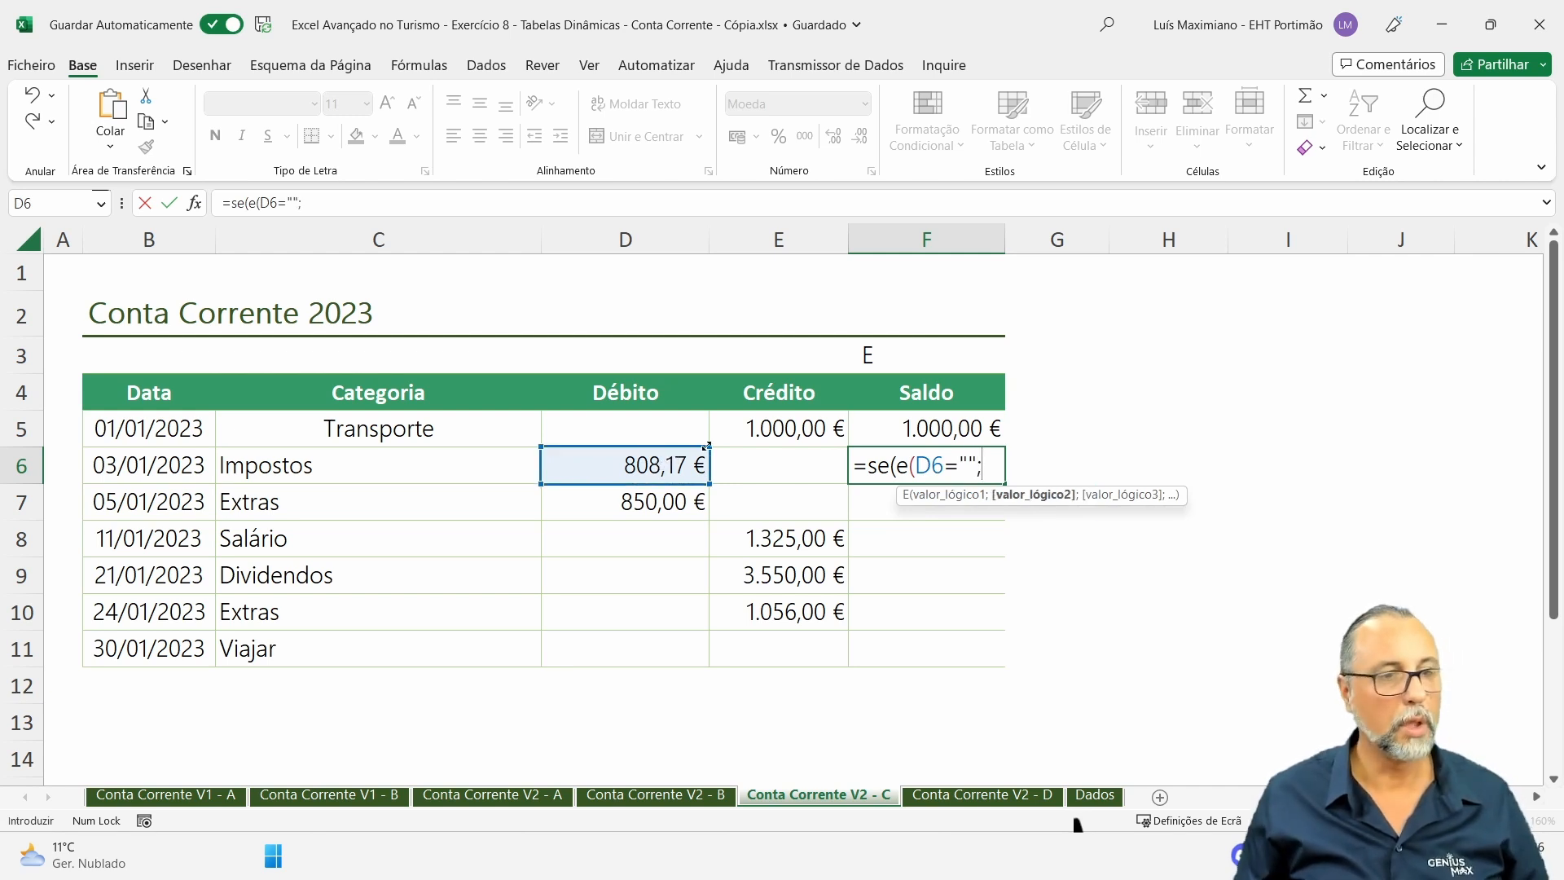
left_click(744, 462)
type("=\"\")")
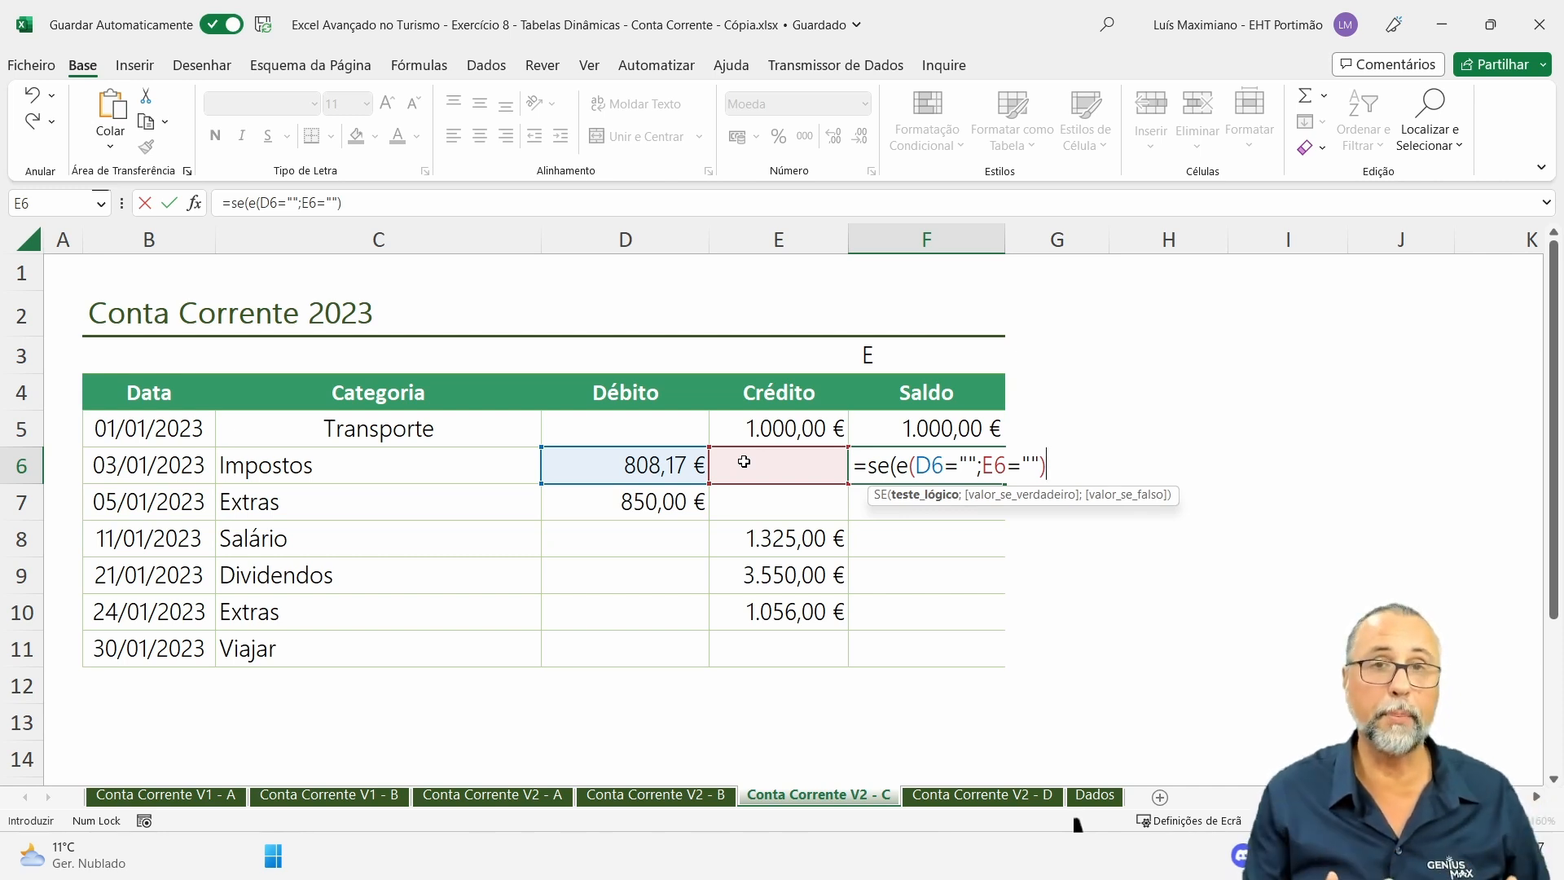
Complete the F6 formula with "" if true and F5-D6+E6 if false, and fill it down through F13.
type(";")
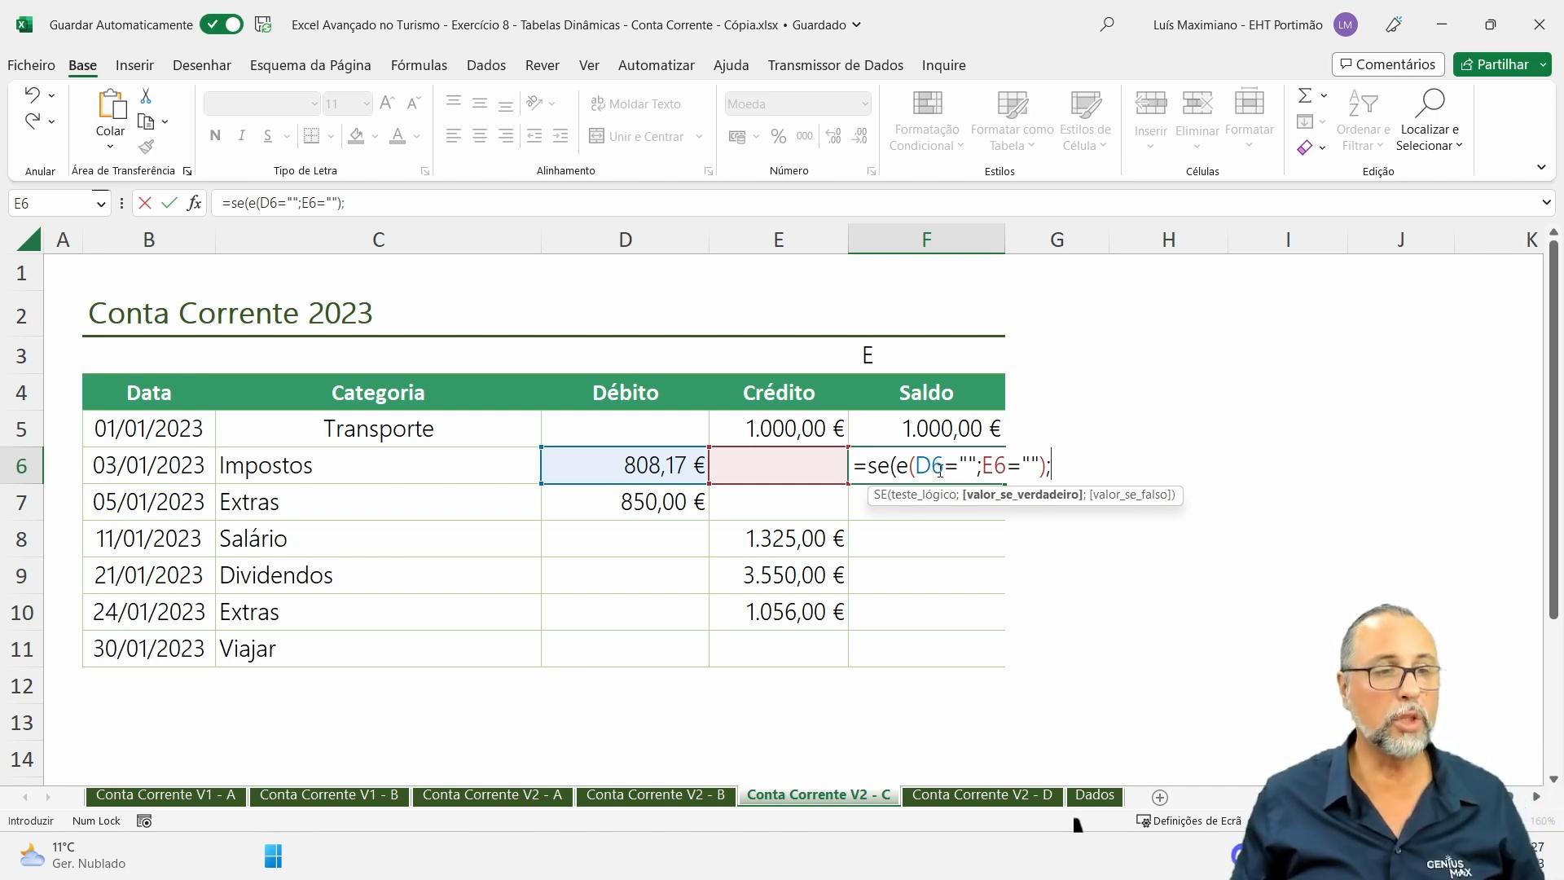
type("\"\";")
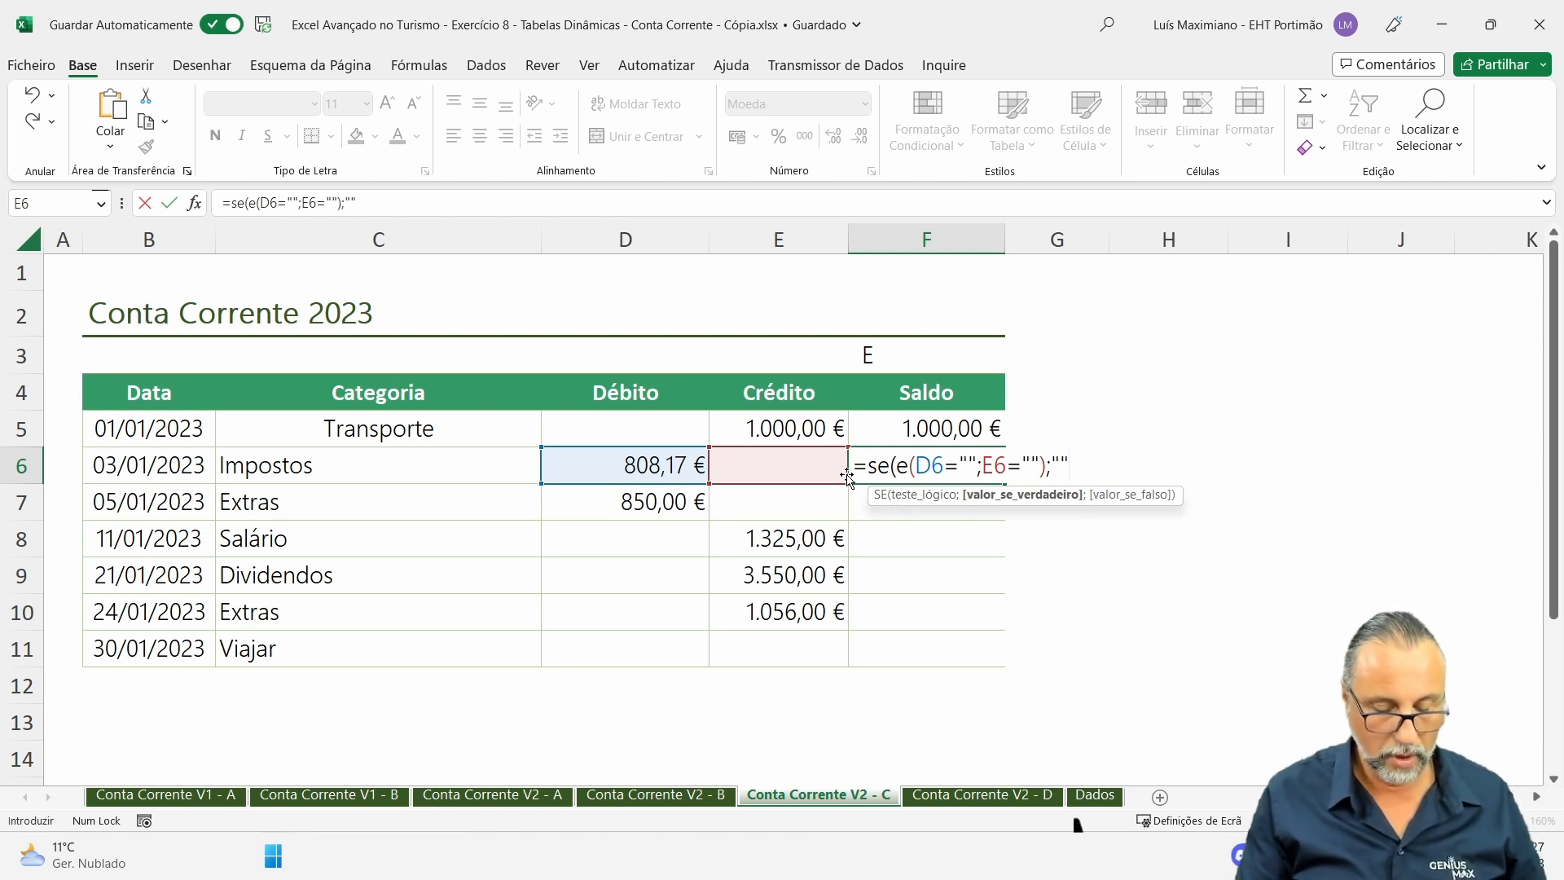
left_click(892, 427)
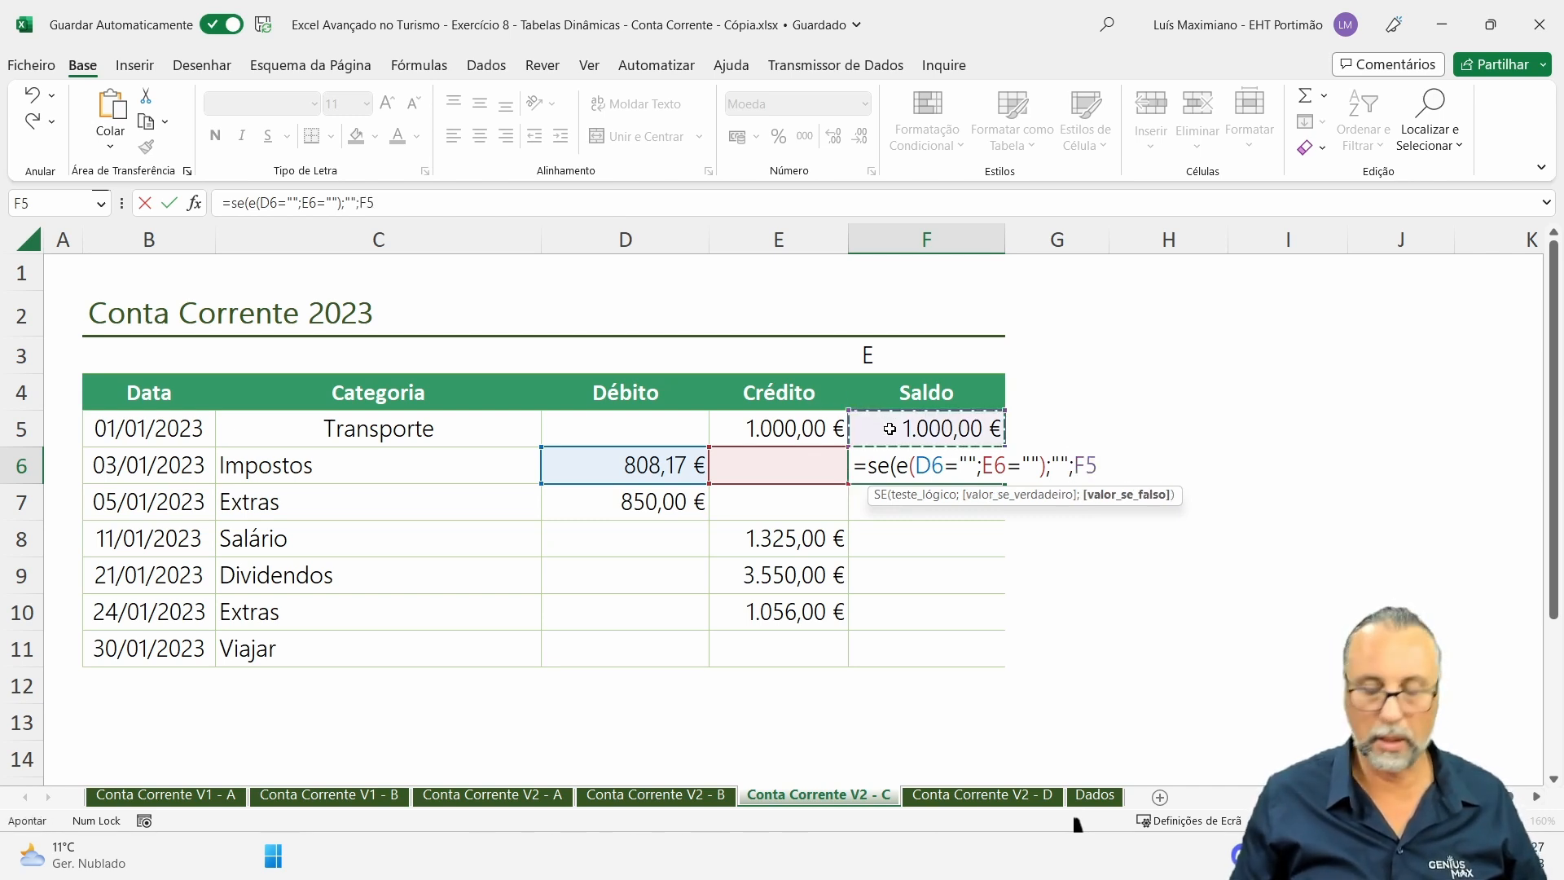
type("-")
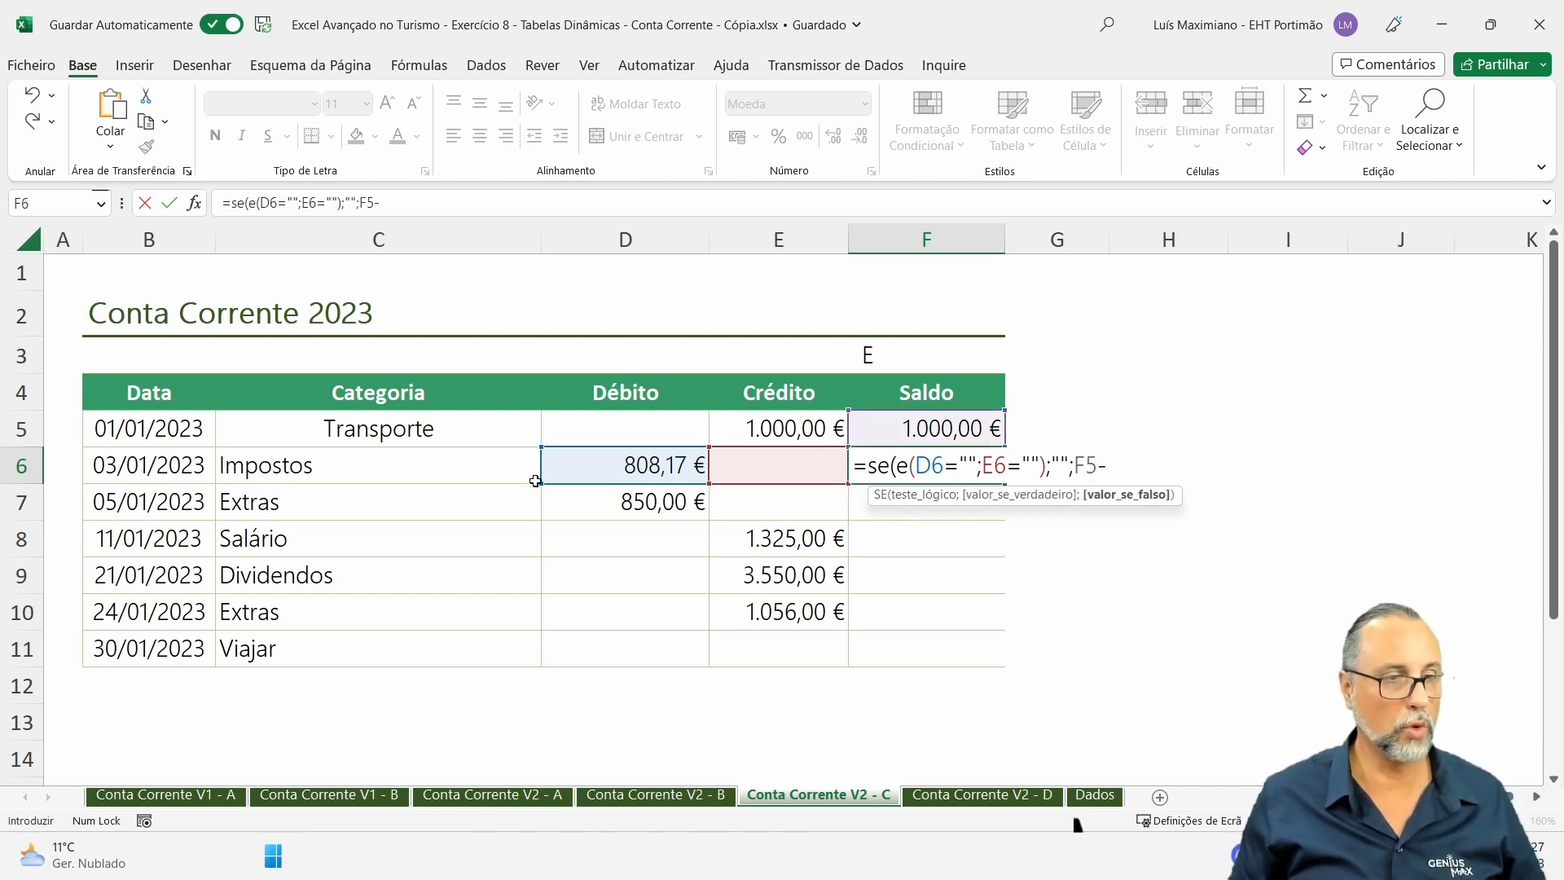
left_click(576, 474)
type("+")
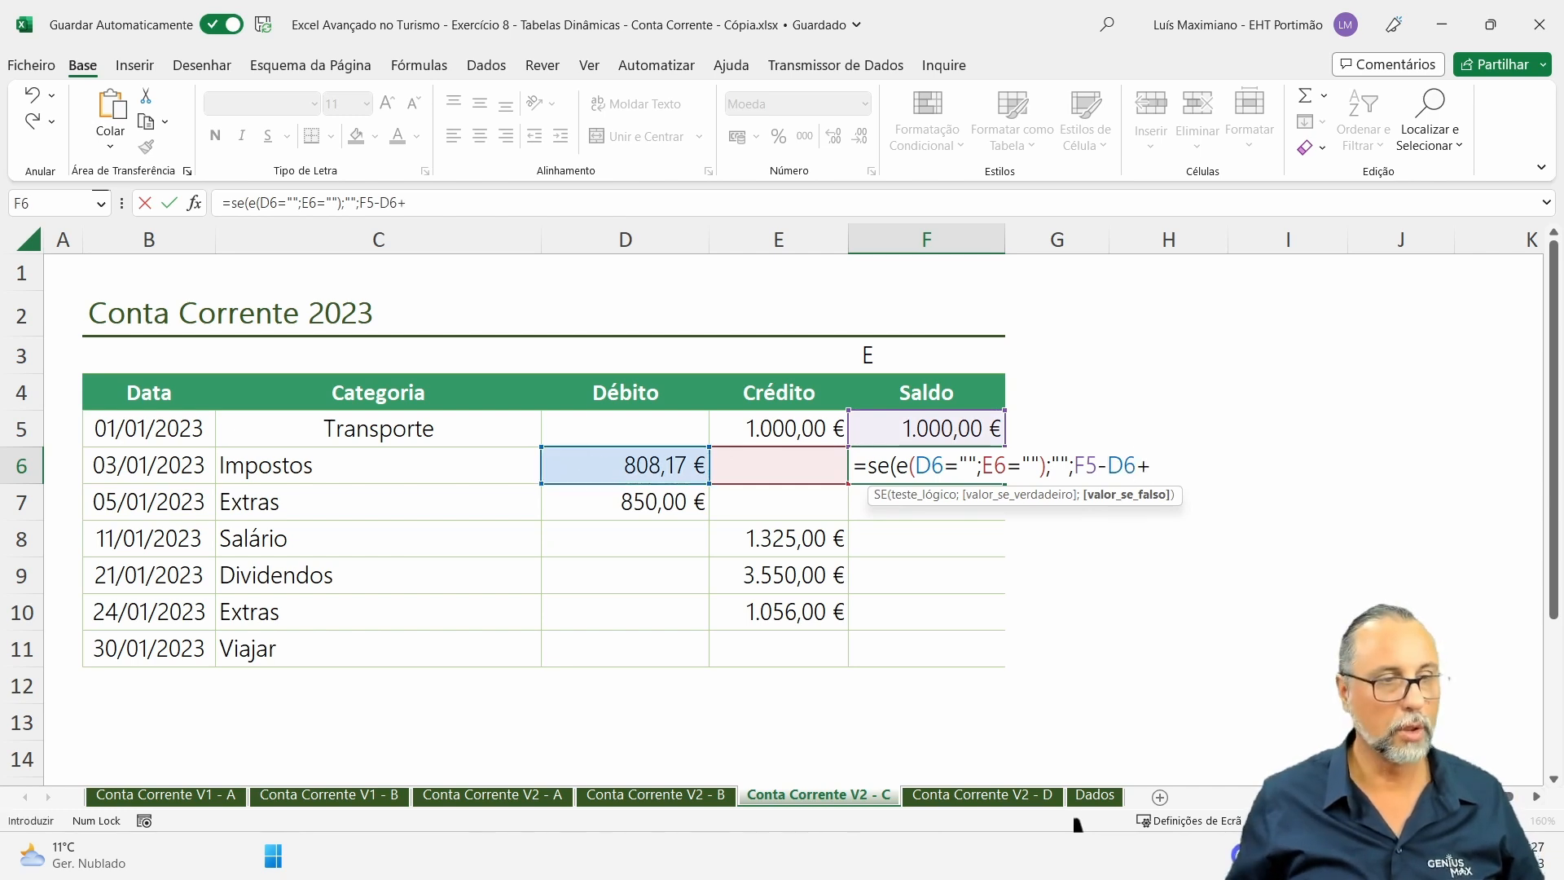
left_click(781, 473)
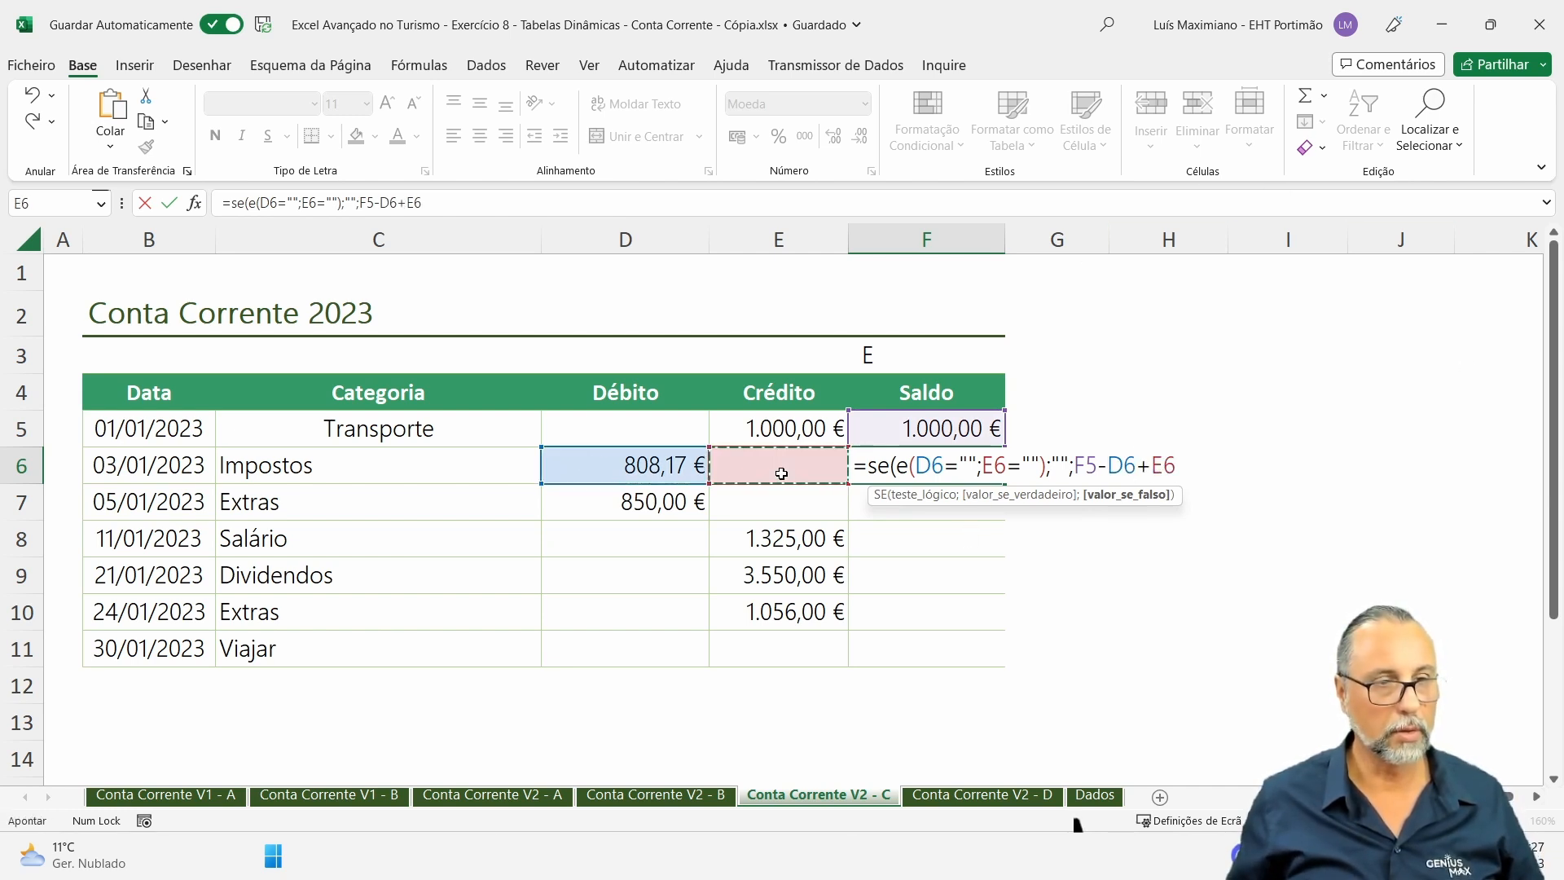
type(")")
key("Return")
key("Up")
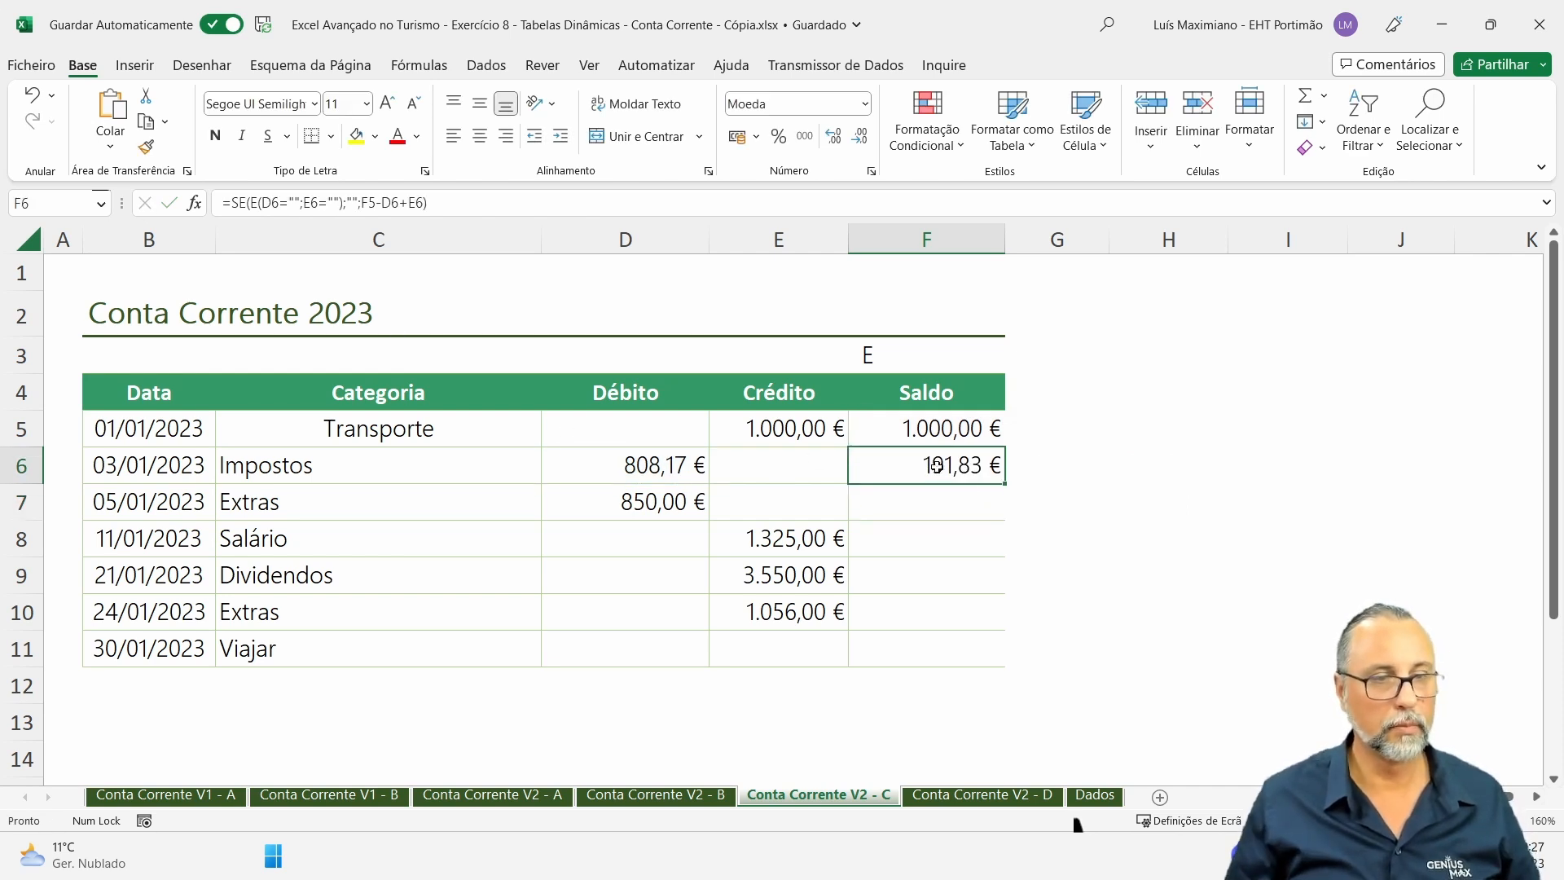
left_click_drag(1005, 484, 1008, 737)
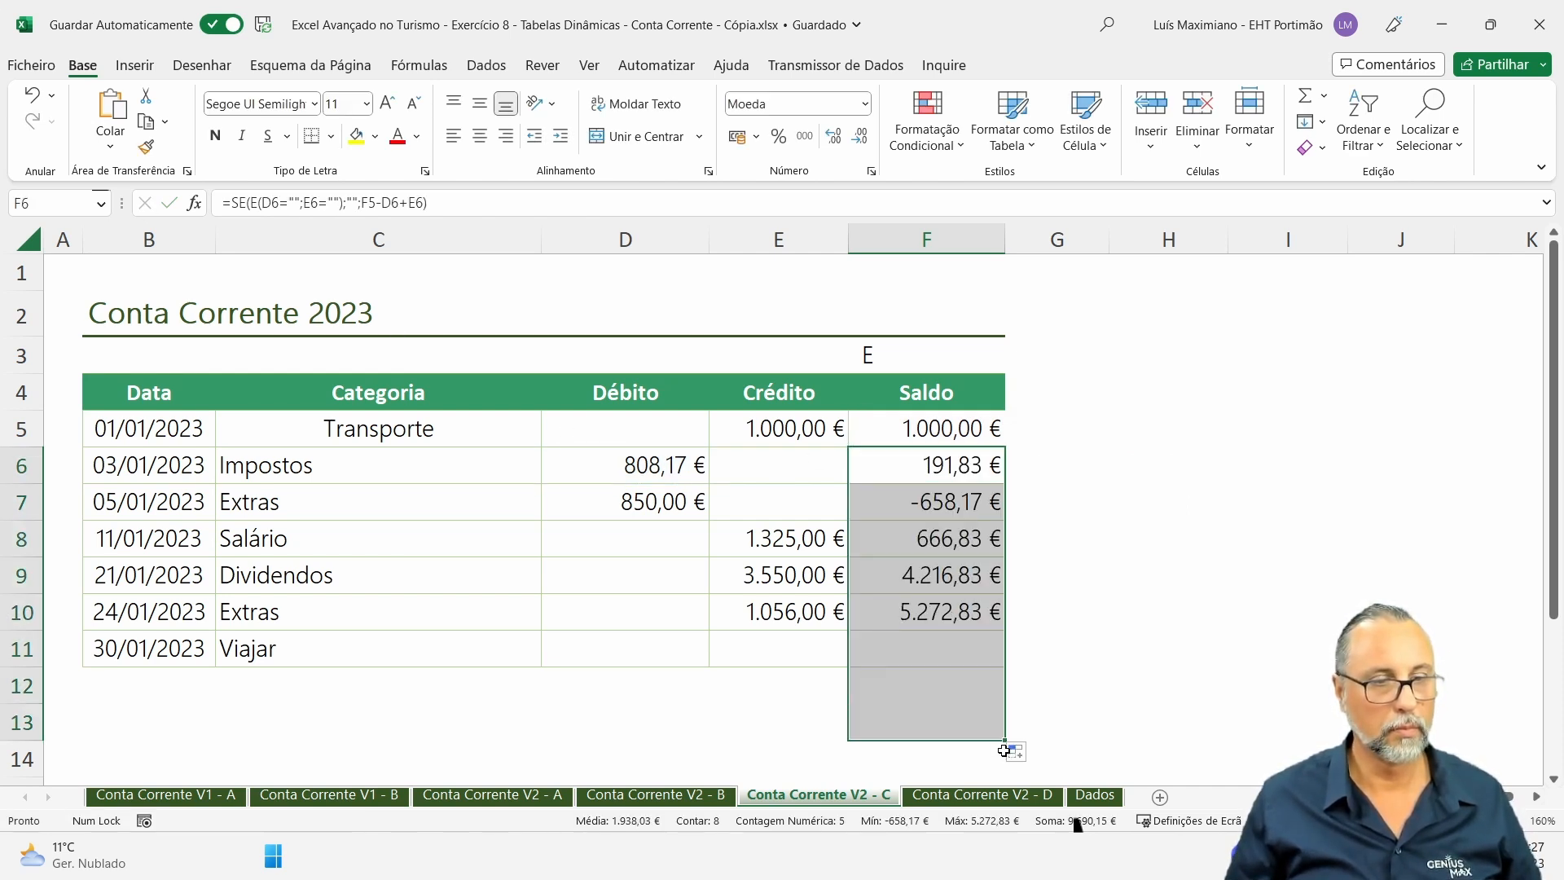
Test the Viajar row's Saldo by entering 11 in E11, and clear that entry.
left_click(738, 655)
type("11")
key("Left")
left_click(737, 645)
key("Delete")
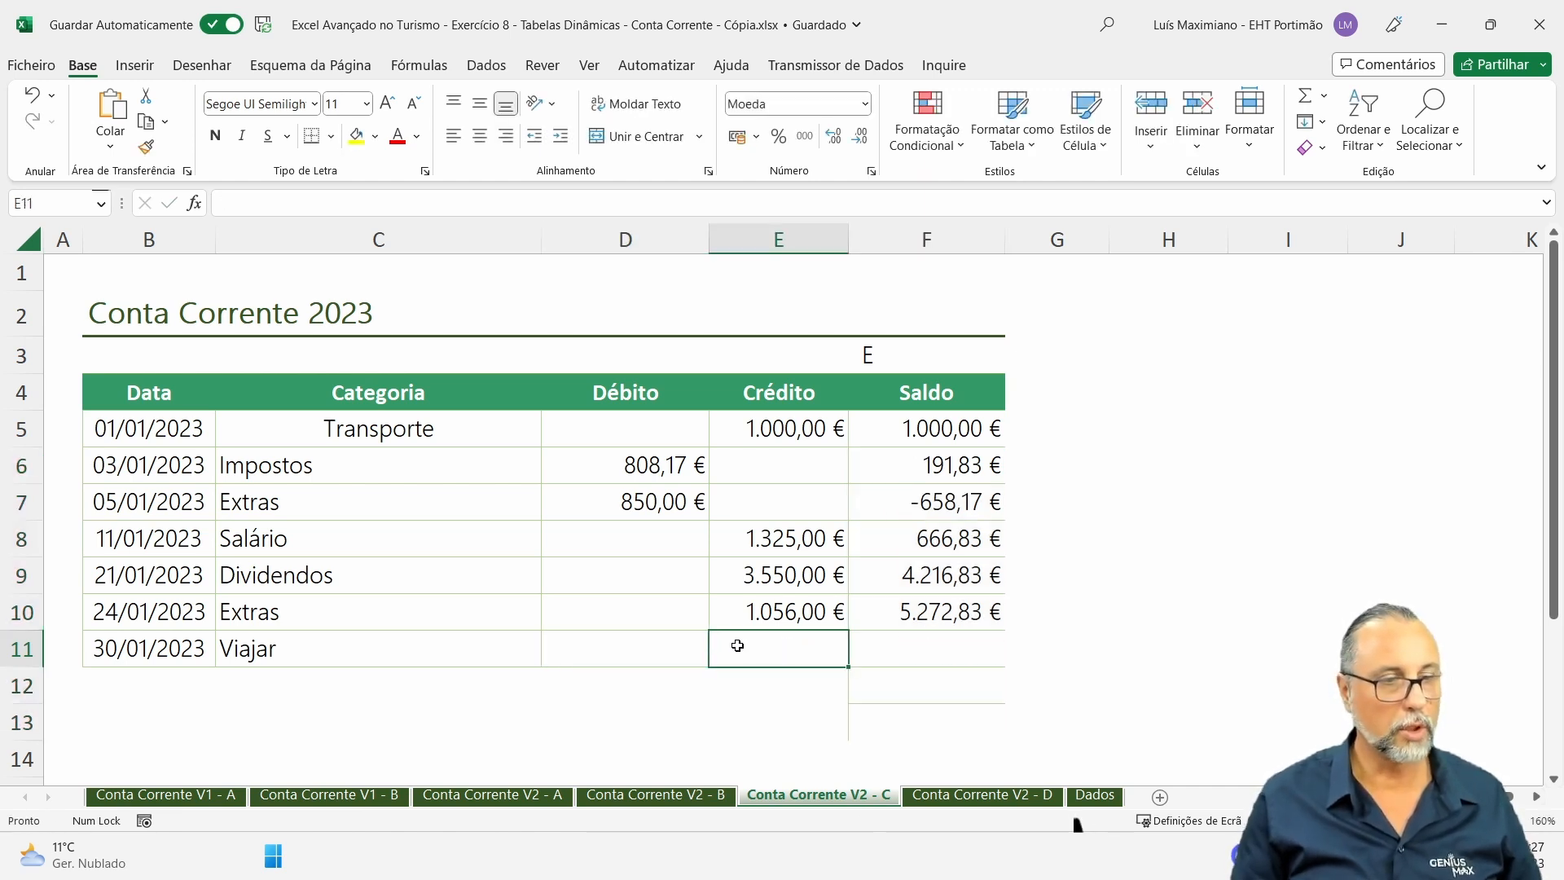
Test the Viajar row's Saldo with 11 in both Débito and Crédito, and clear D11:E11.
key("Left")
type("11")
key("Return")
left_click(737, 645)
type("11")
key("Return")
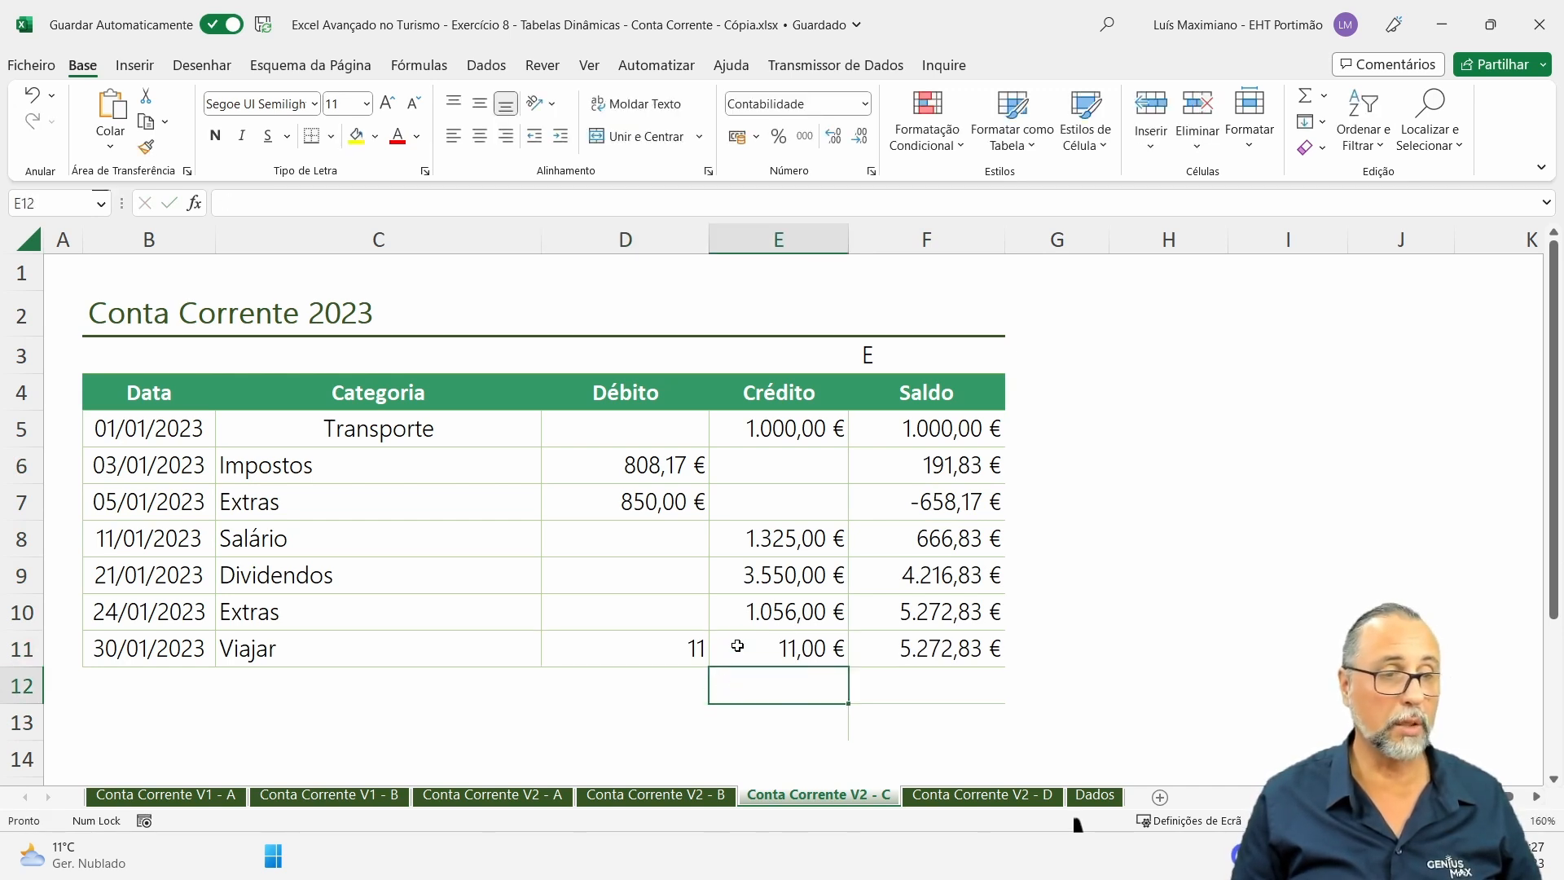
left_click(737, 645)
key("Left")
key("shift+Right")
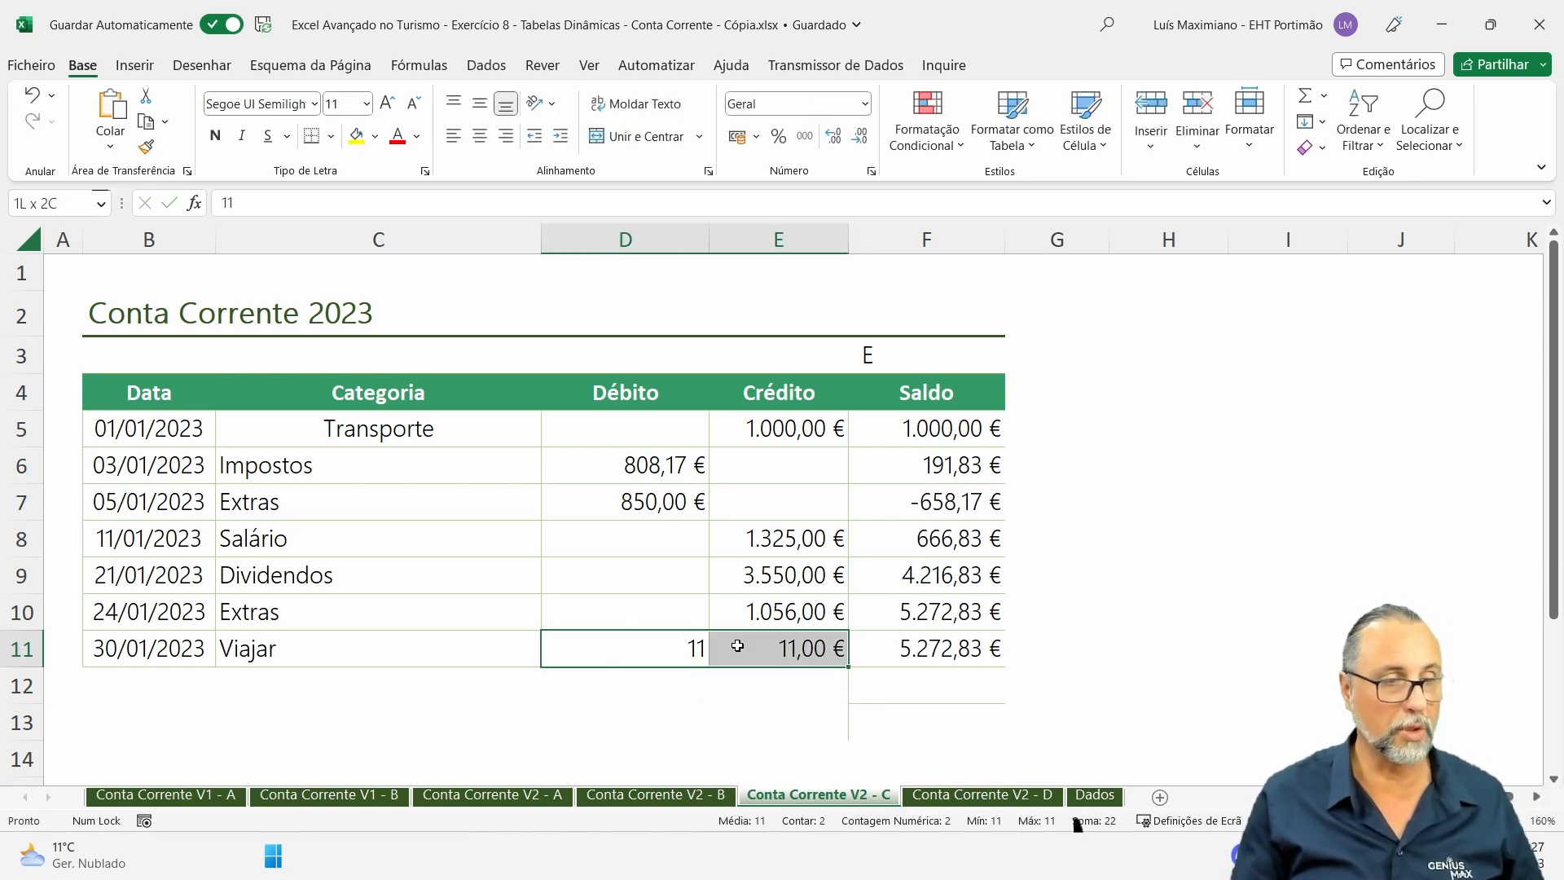
key("Delete")
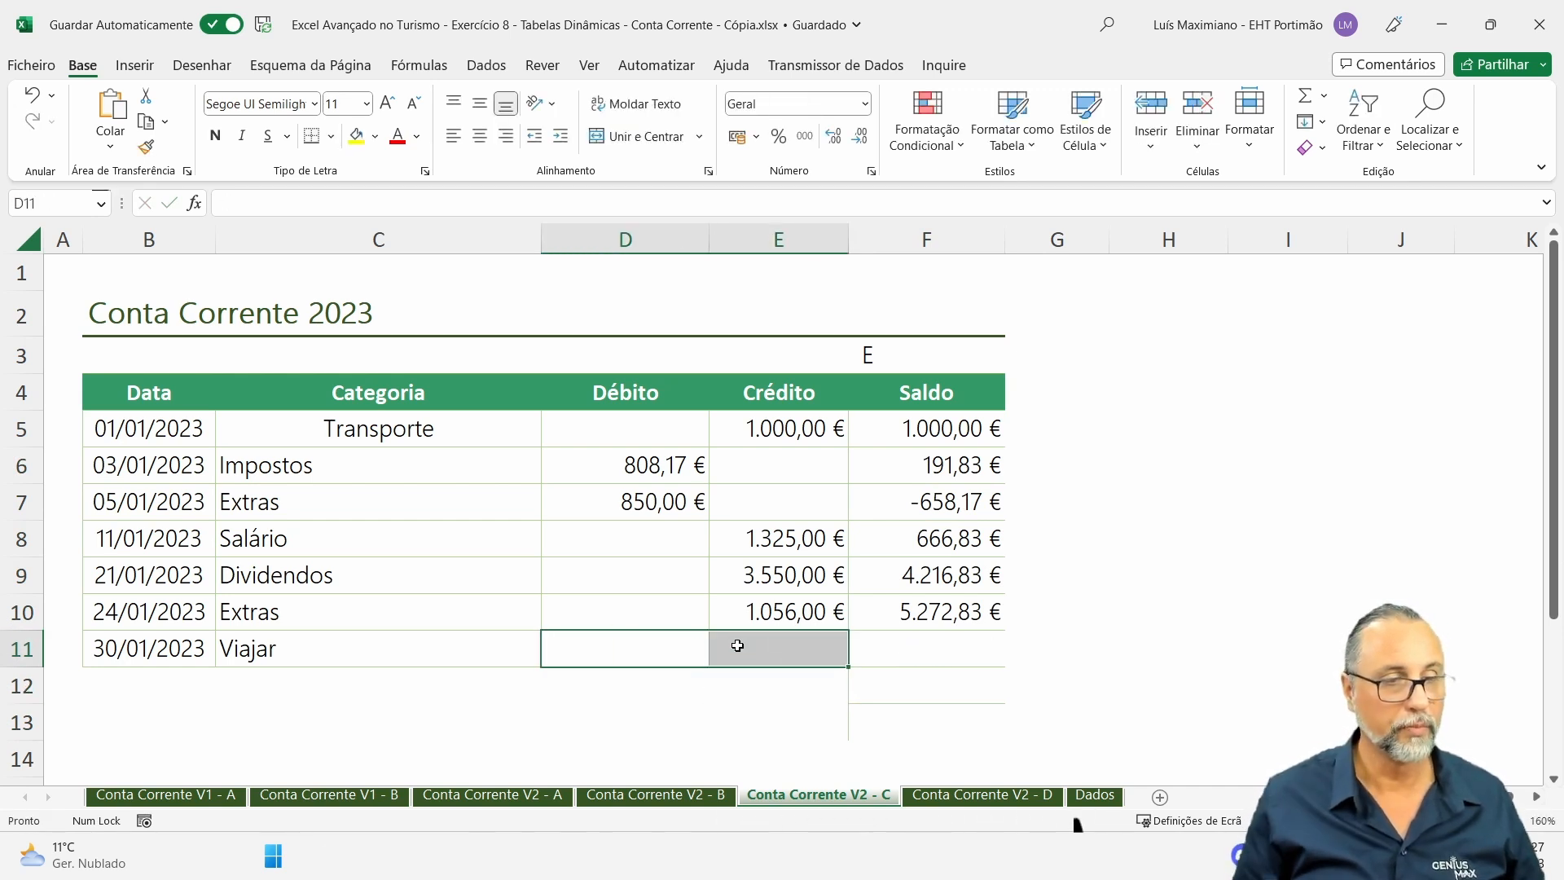
Copy the F6 formula as plain text into G6: =SE(E(D6="";E6="");"";F5-D6+E6).
left_click(953, 460)
key("F2")
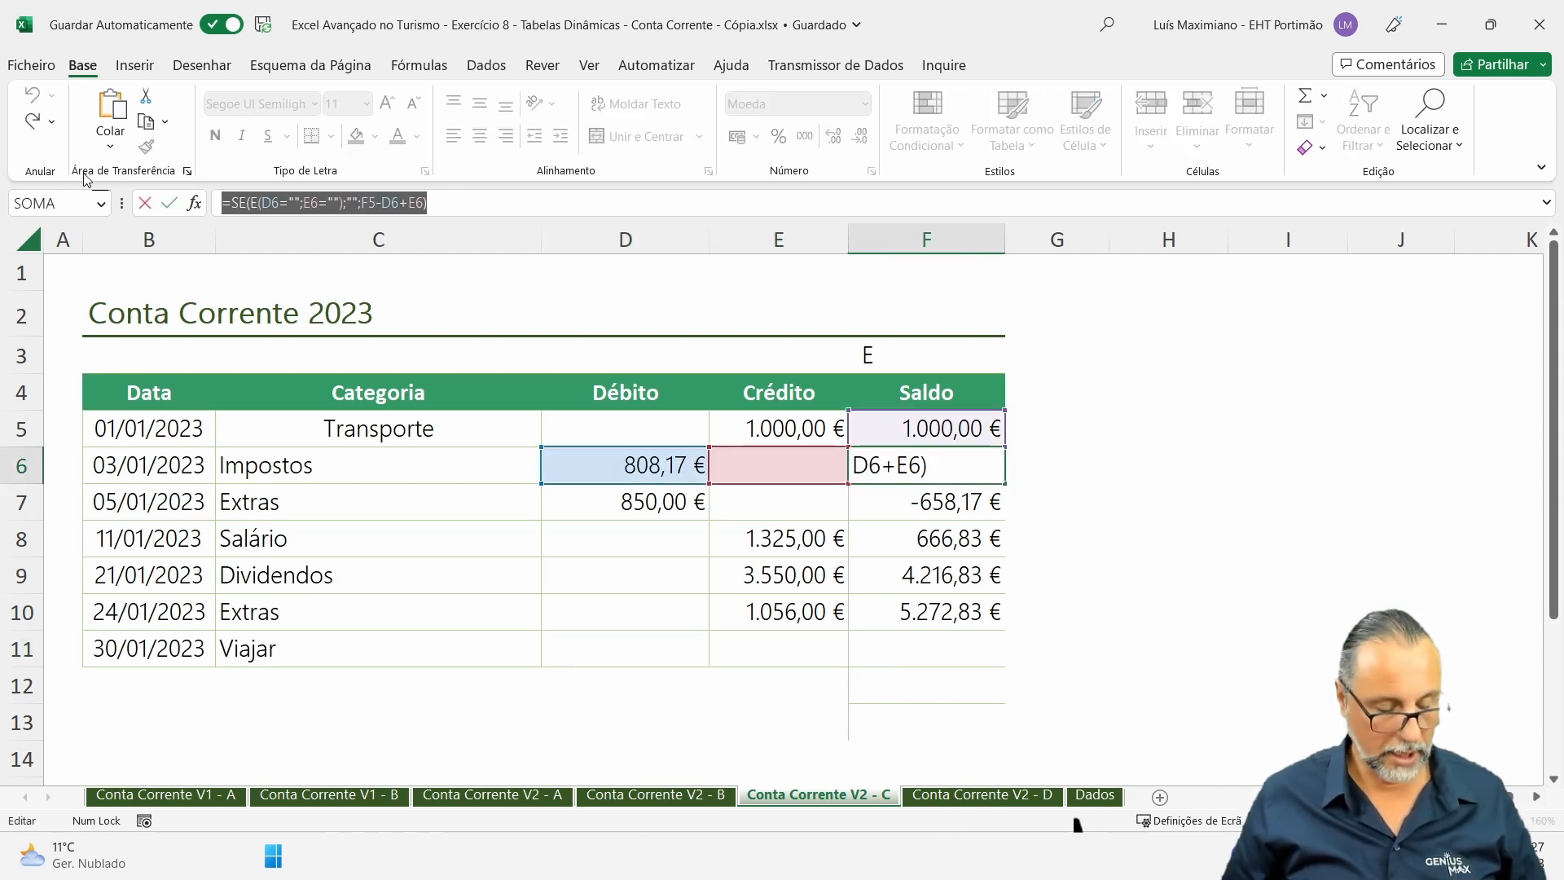
key("Escape")
left_click(1037, 464)
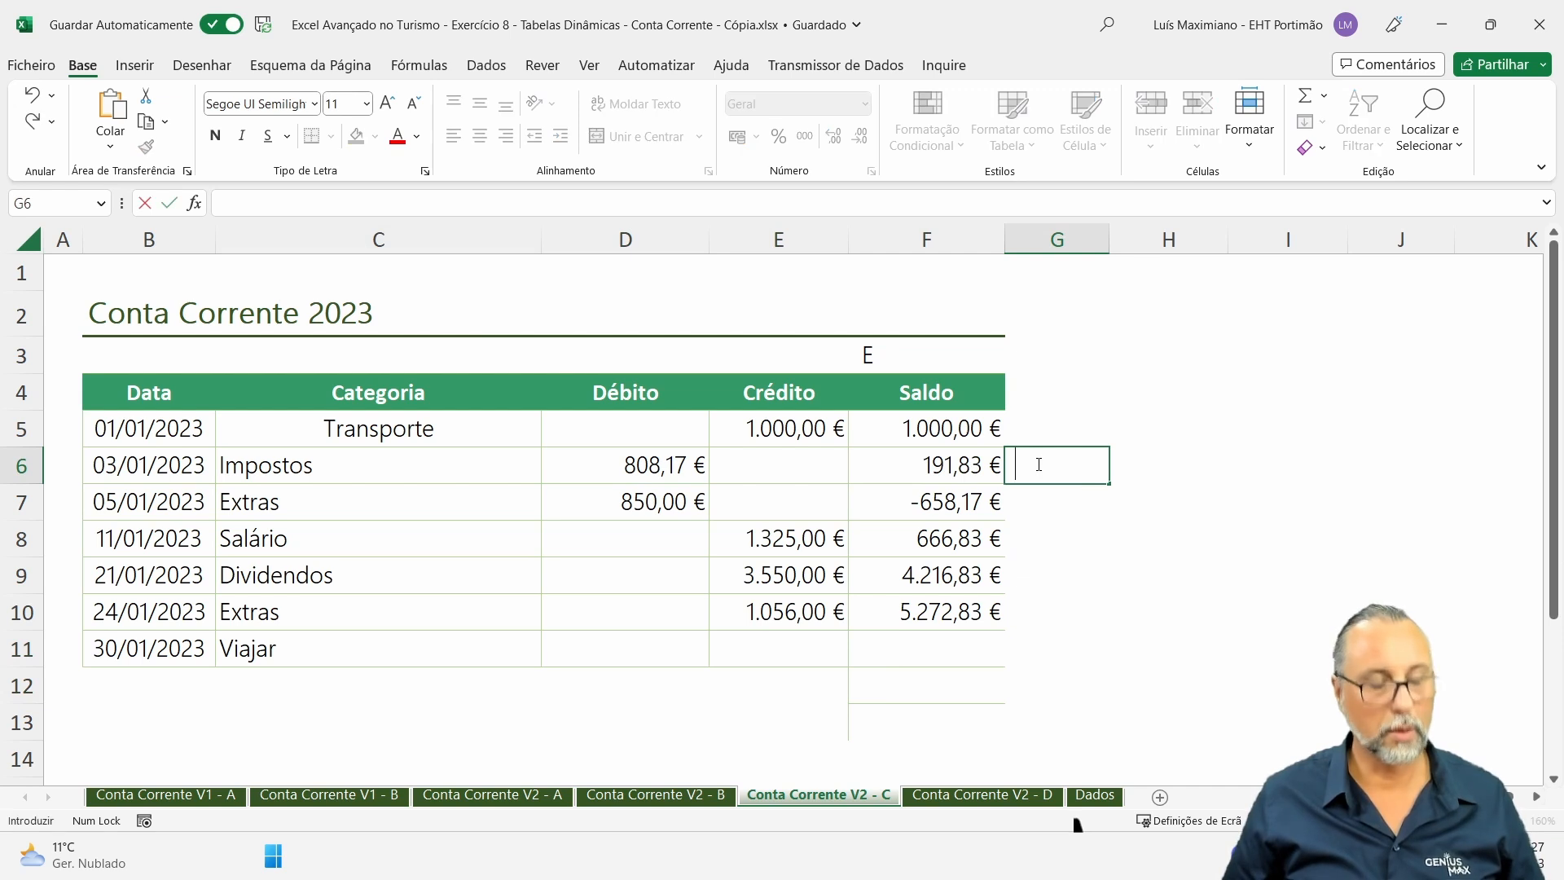
key("ctrl+v")
key("Return")
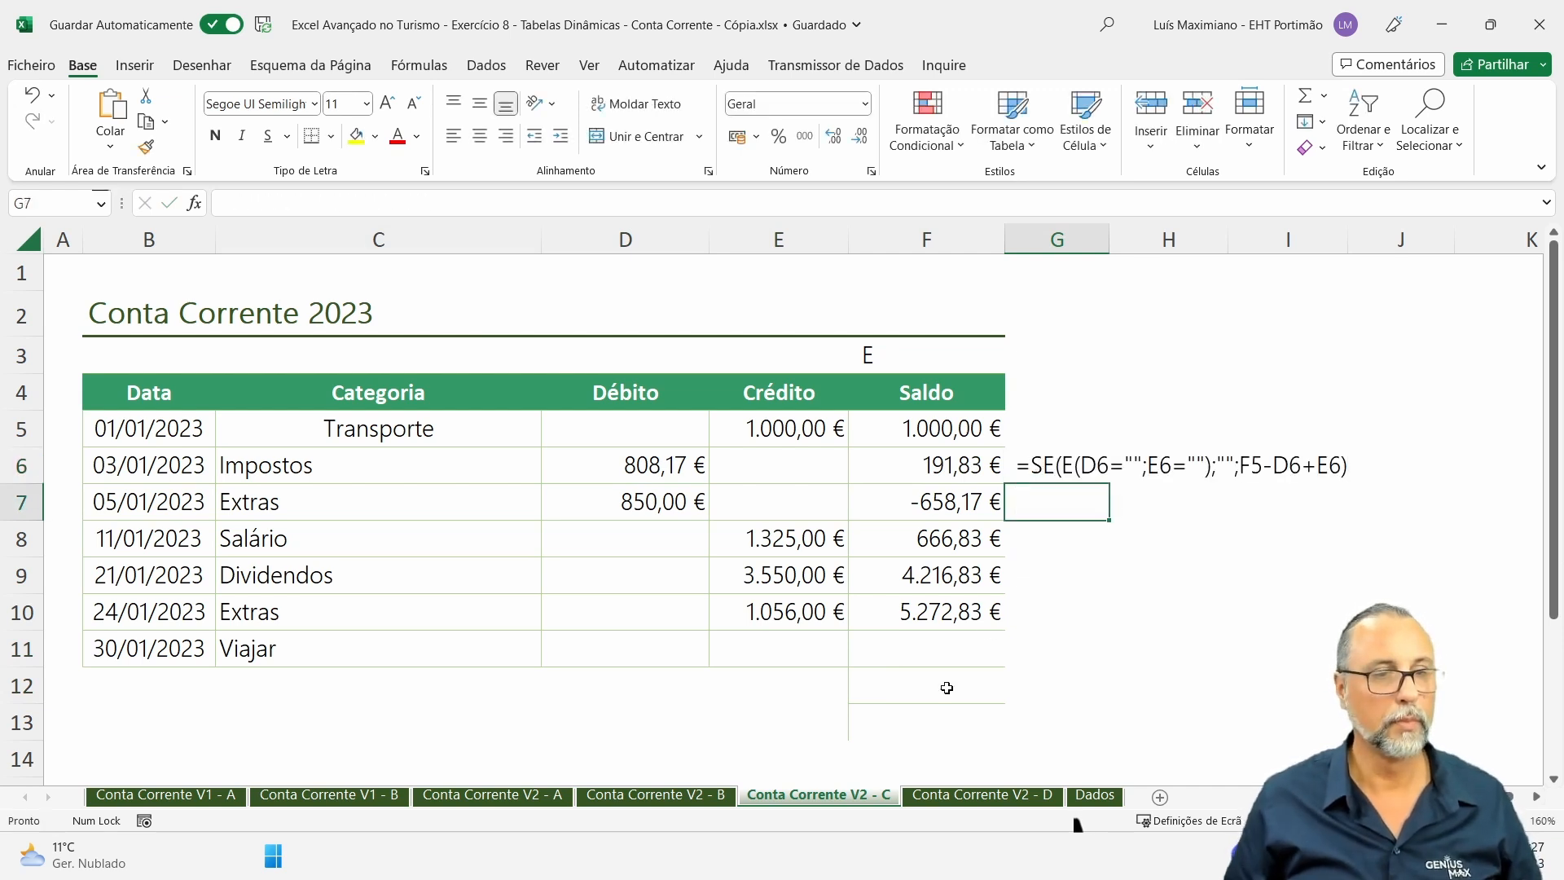
On the Conta Corrente V2 - D sheet, begin a SE formula in F6 with the logical test OU(D6<>"";E6<>"").
left_click(986, 803)
left_click(1063, 467)
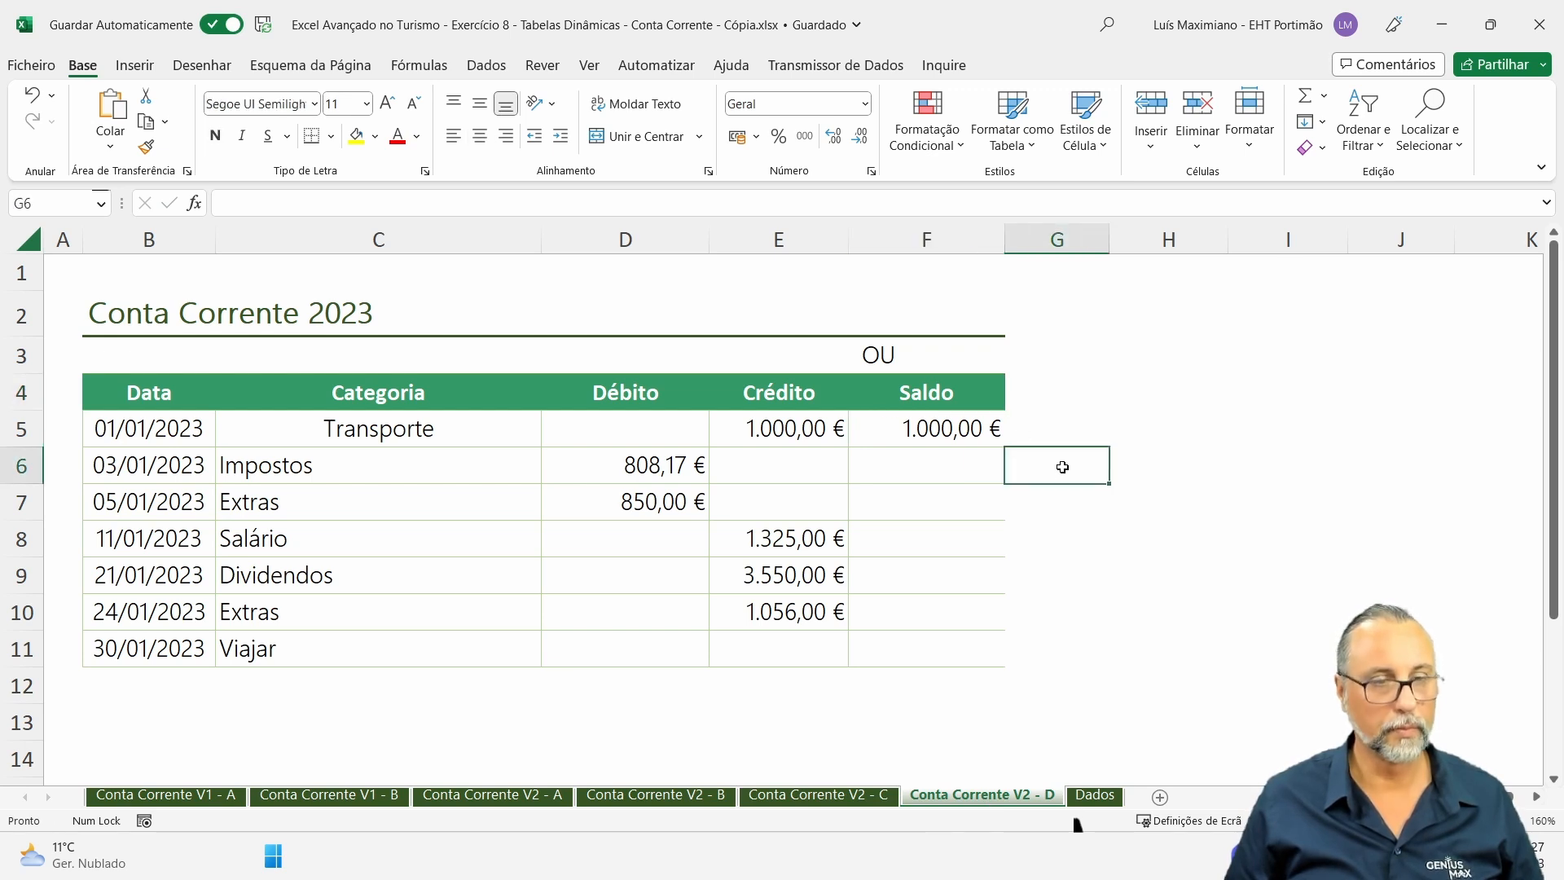
left_click(969, 475)
type("=se(")
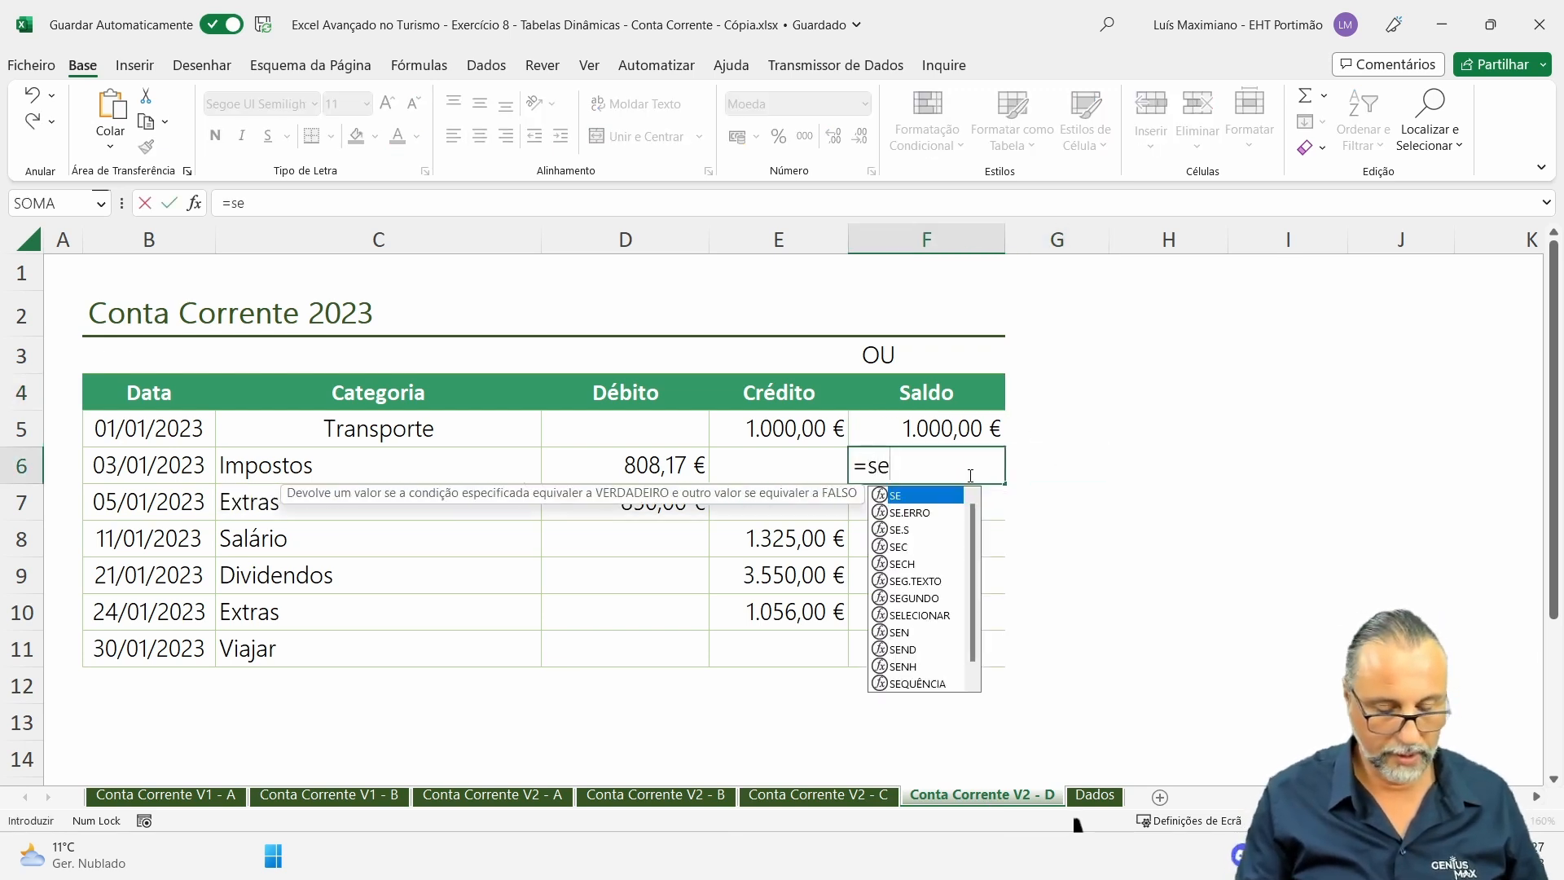
left_click(668, 461)
key("BackSpace")
key("BackSpace")
type("ou(")
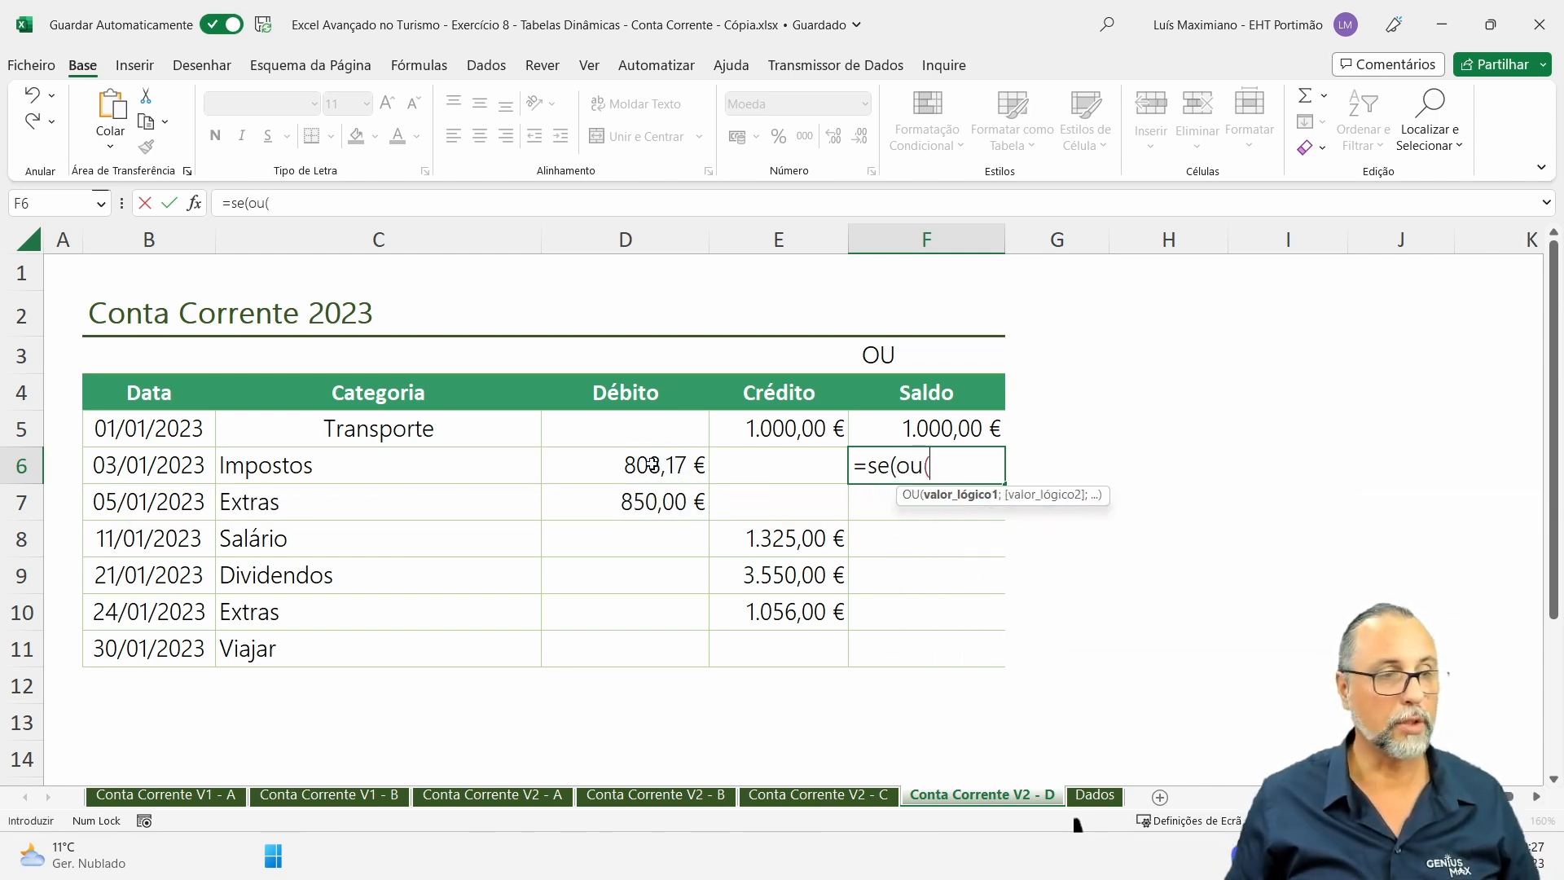
left_click(652, 464)
type("<>\"\";")
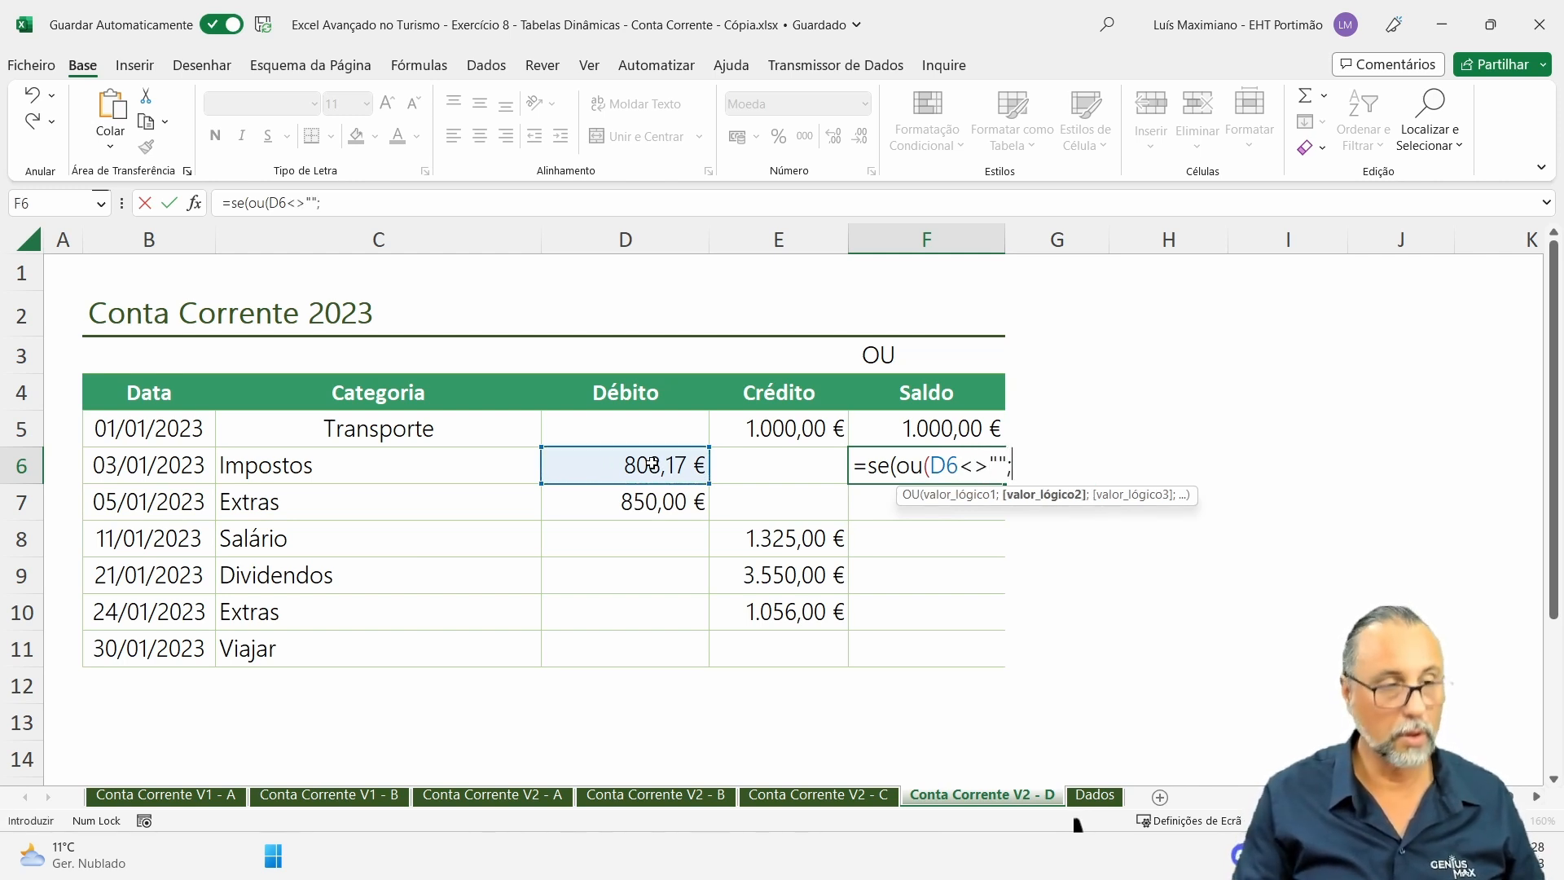
left_click(756, 459)
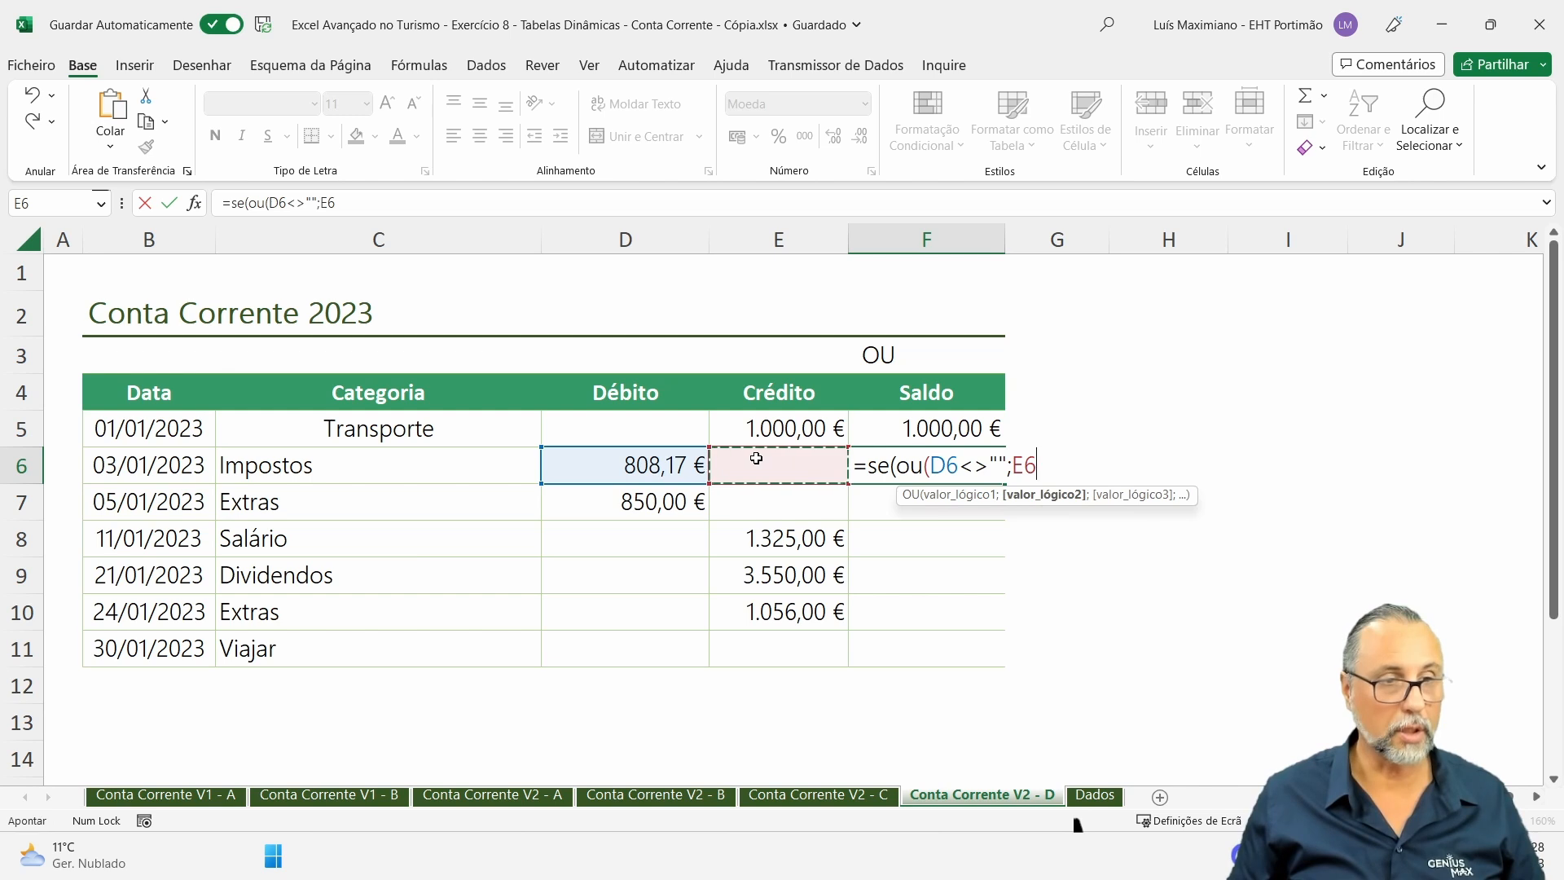
type("<>")
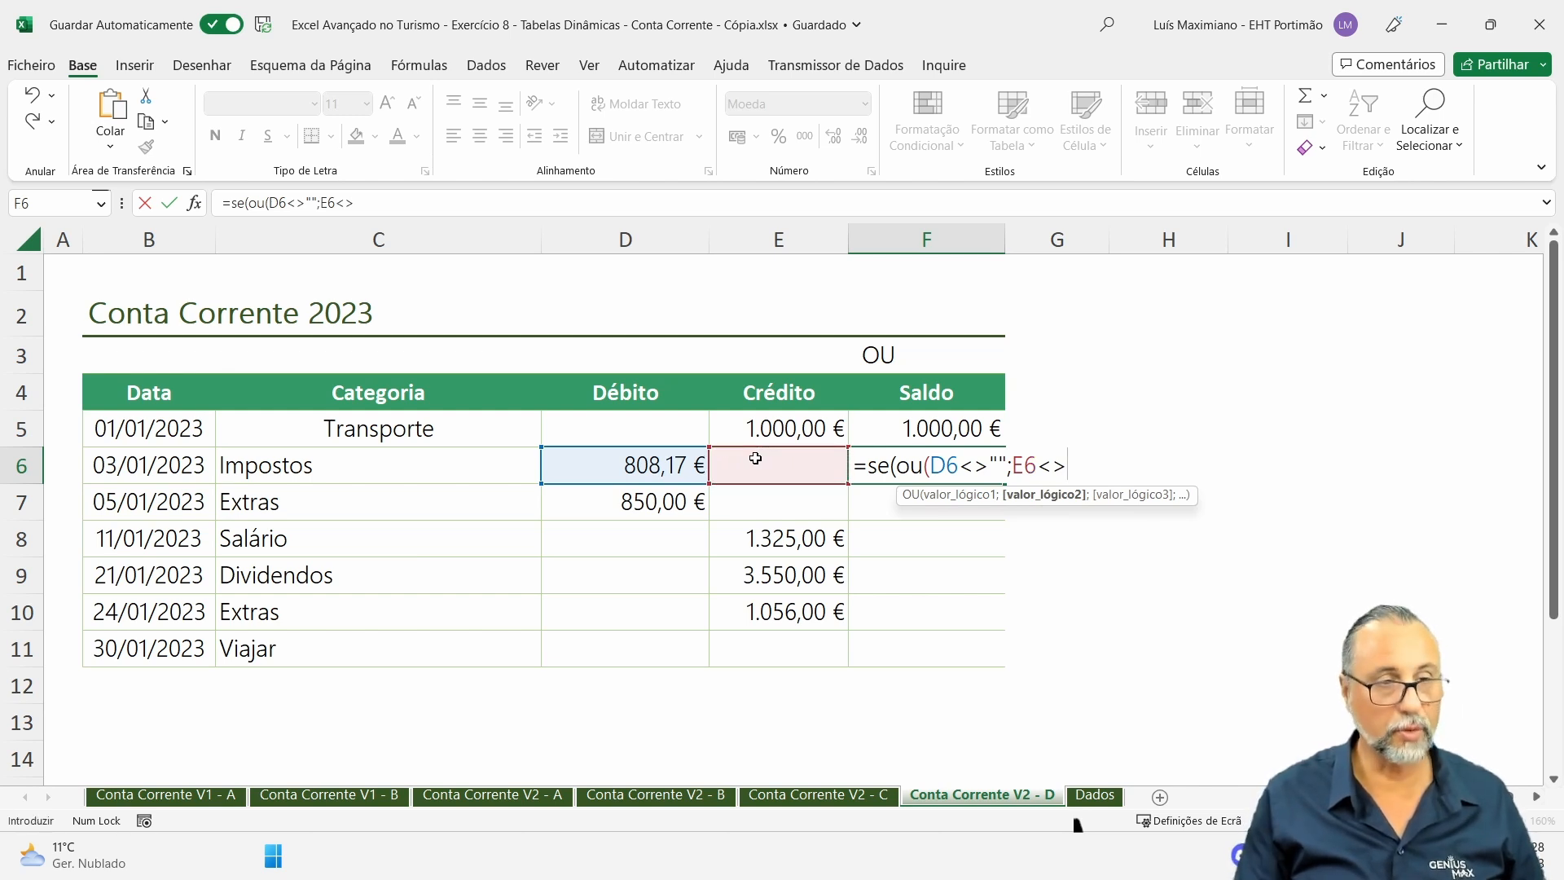
type("\"\")")
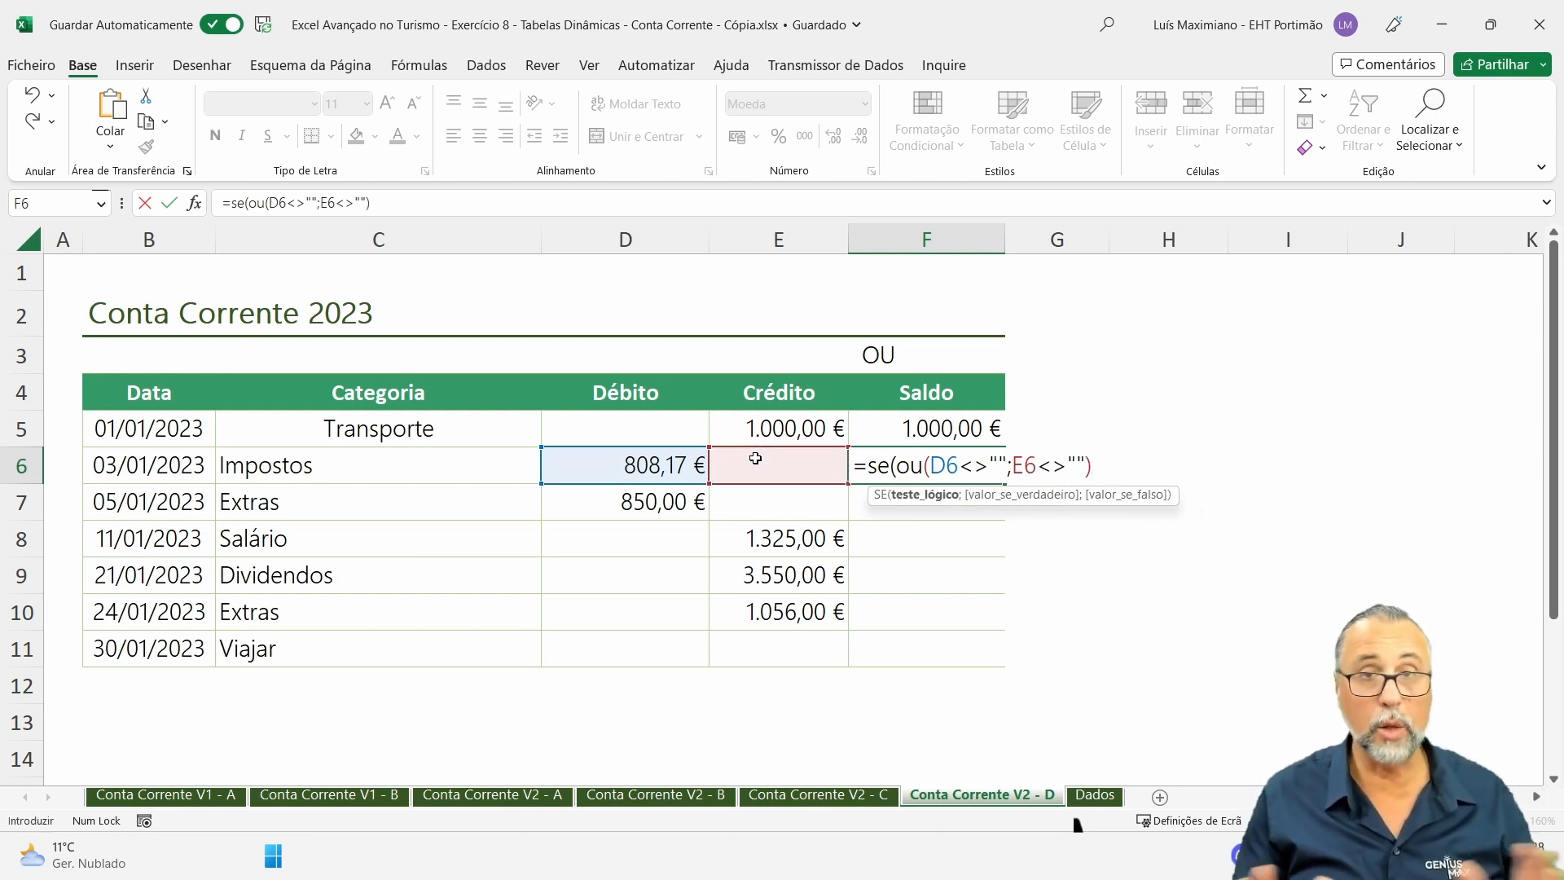
Complete the F6 formula with F5-D6+E6 if true and "" if false, and fill it down through F13.
type(";")
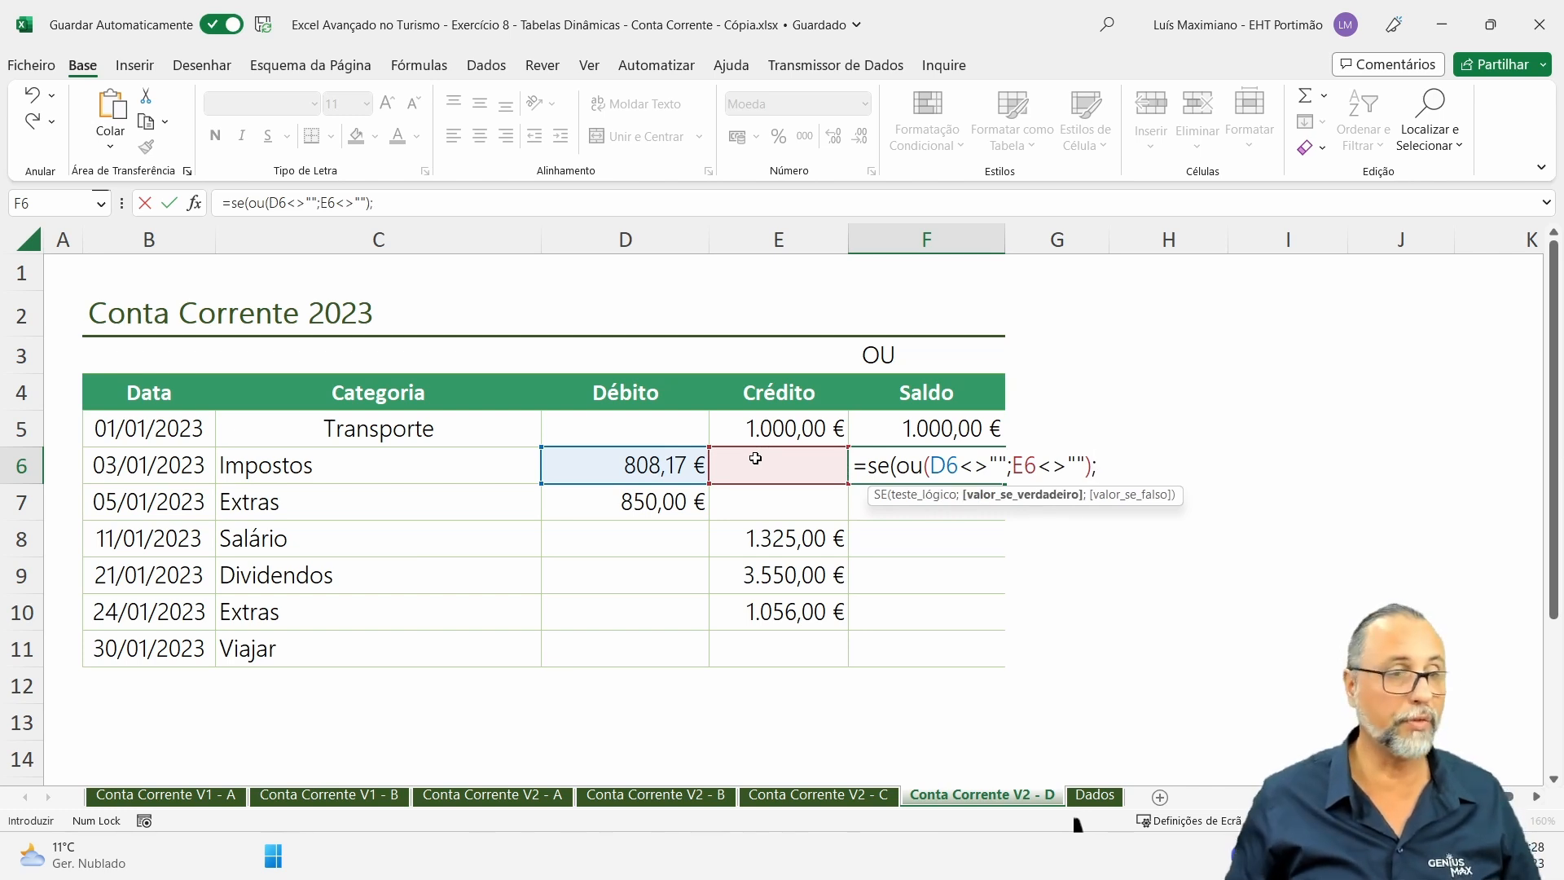
left_click(937, 430)
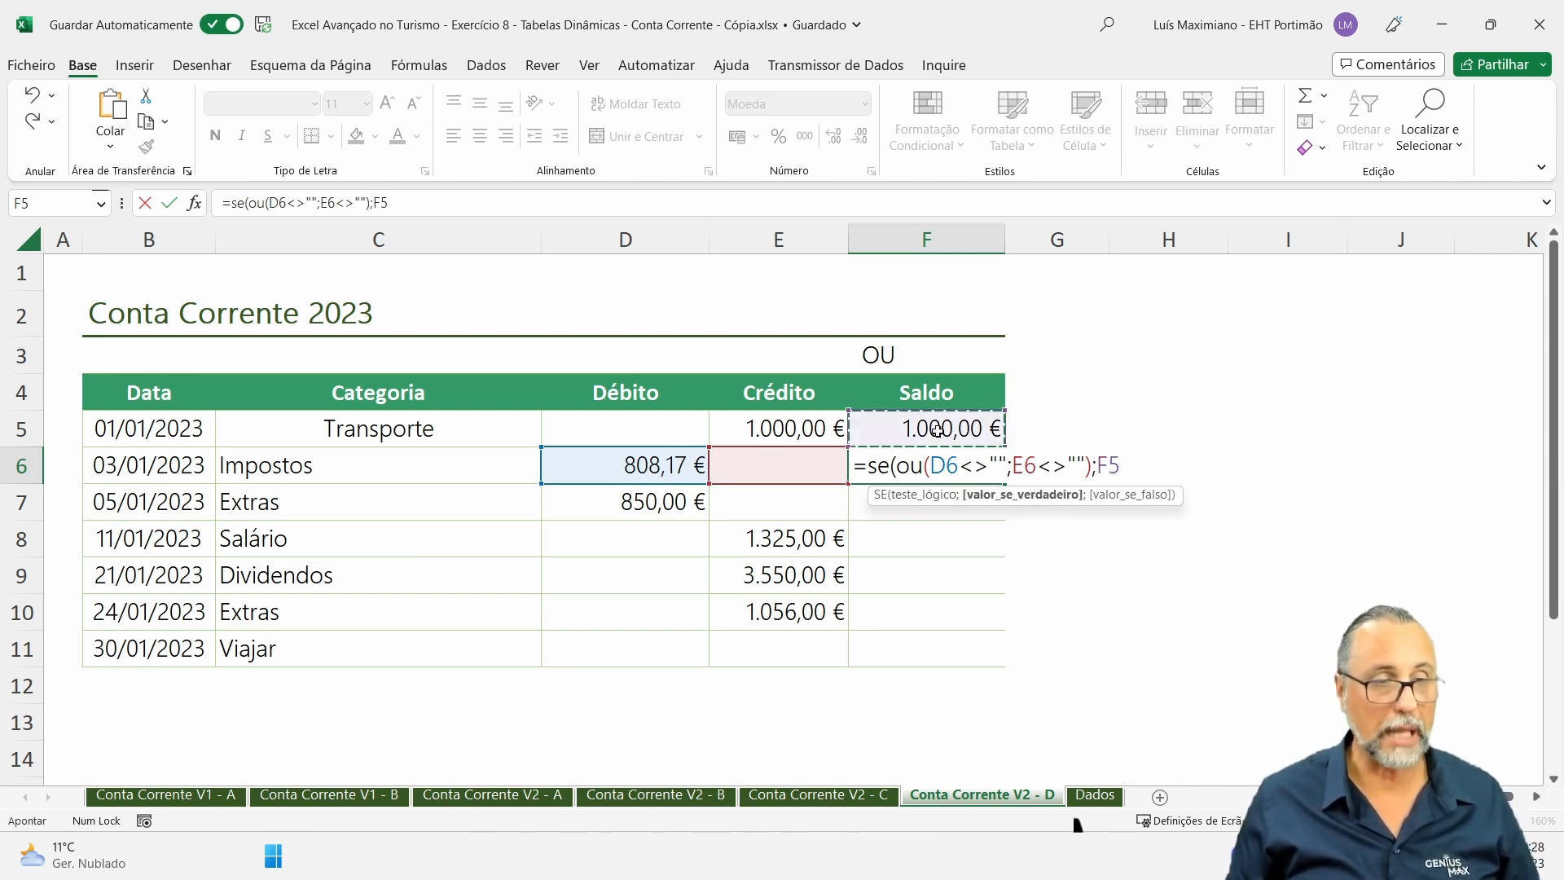
type("-")
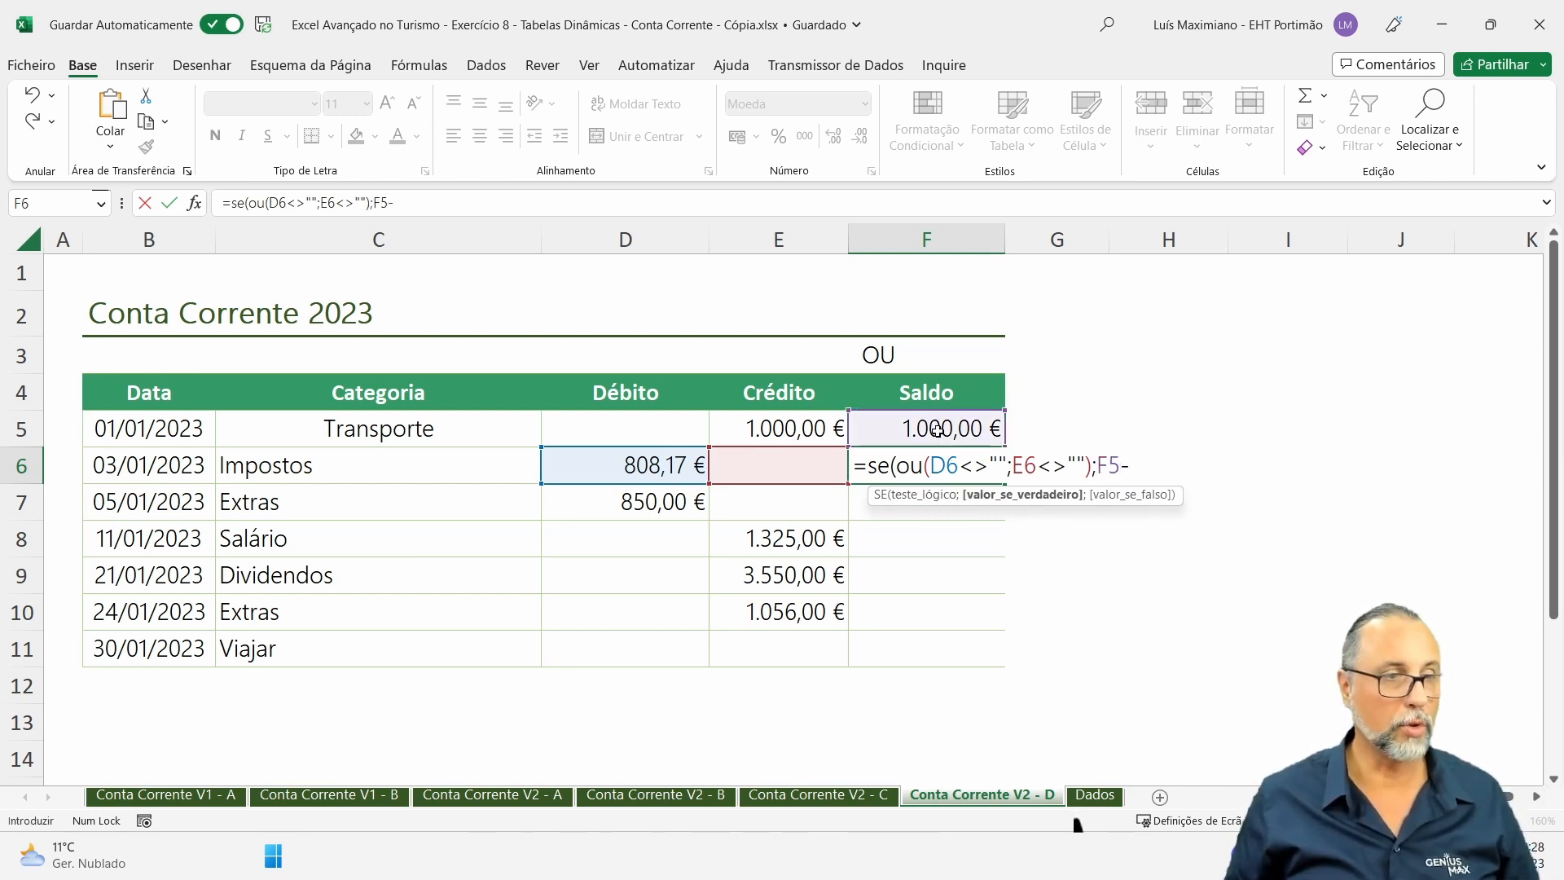
left_click(583, 463)
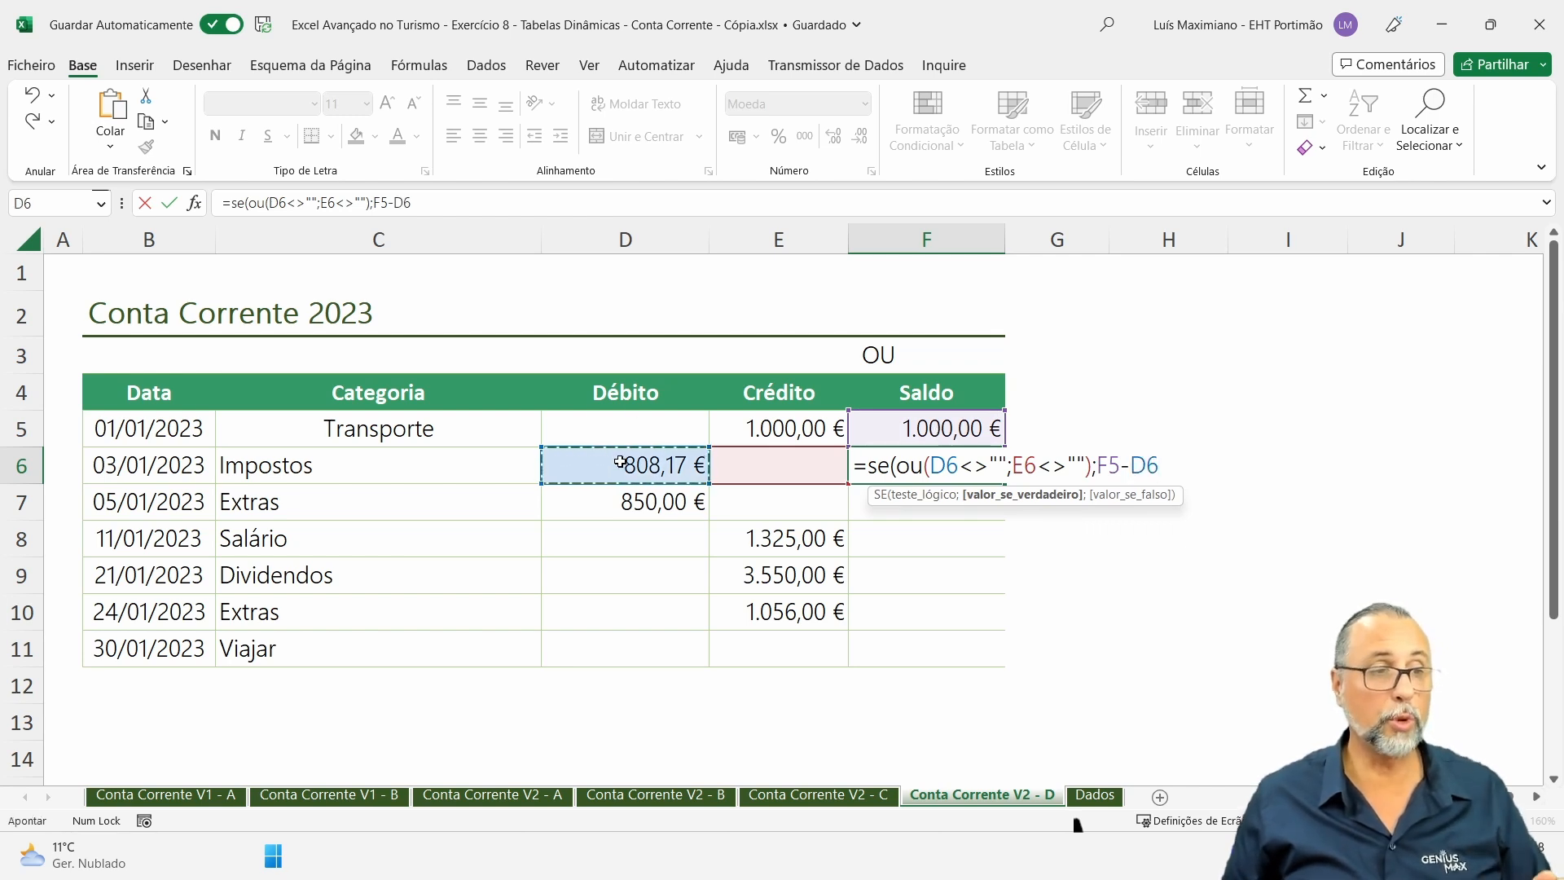
type("+")
left_click(757, 461)
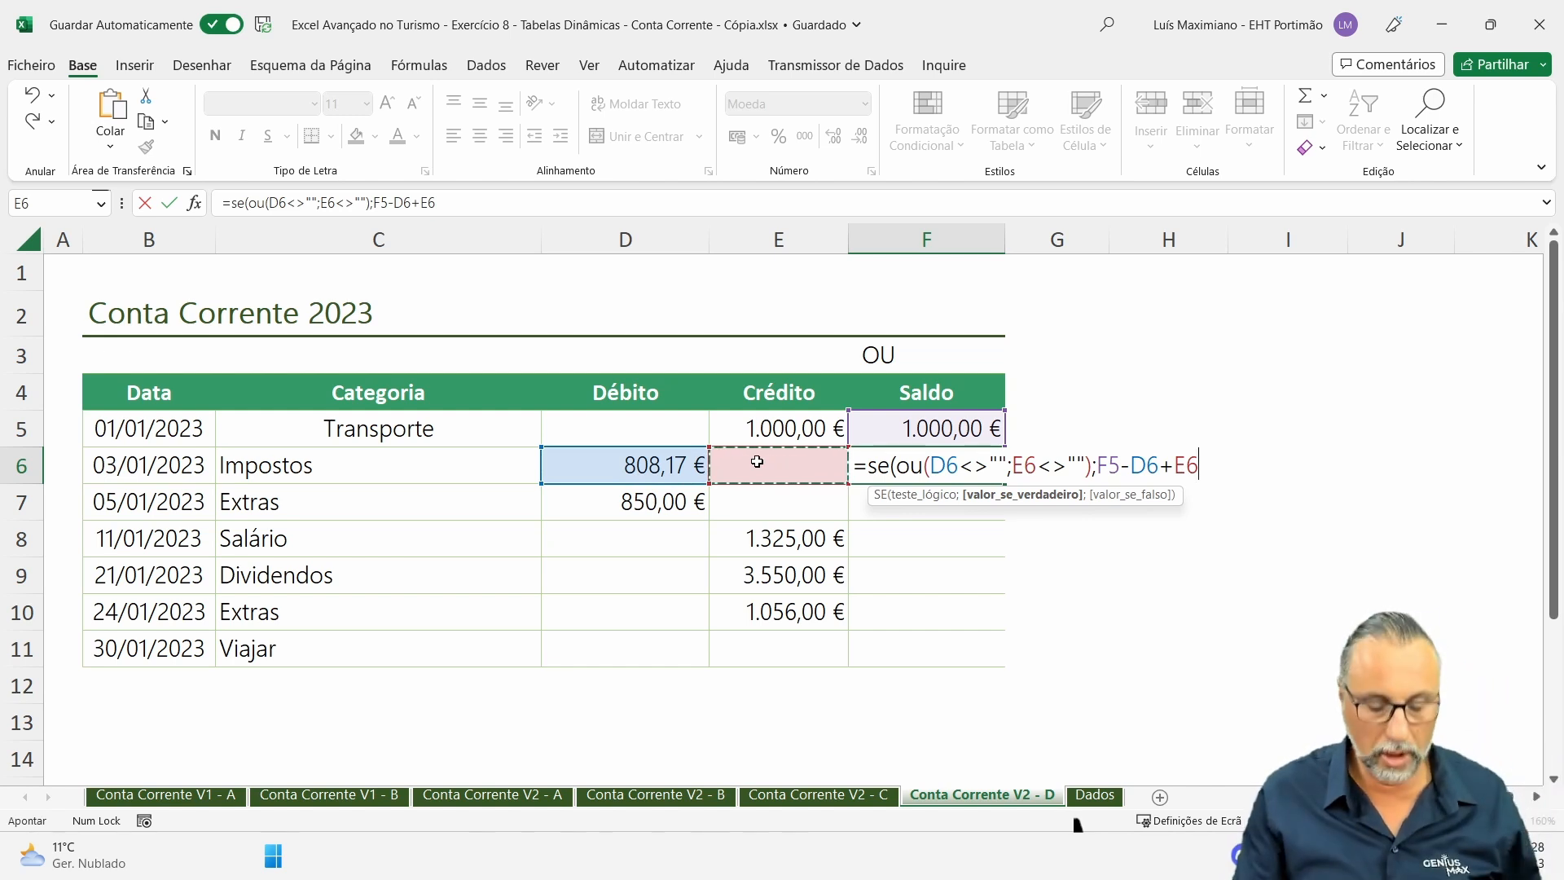
type(")")
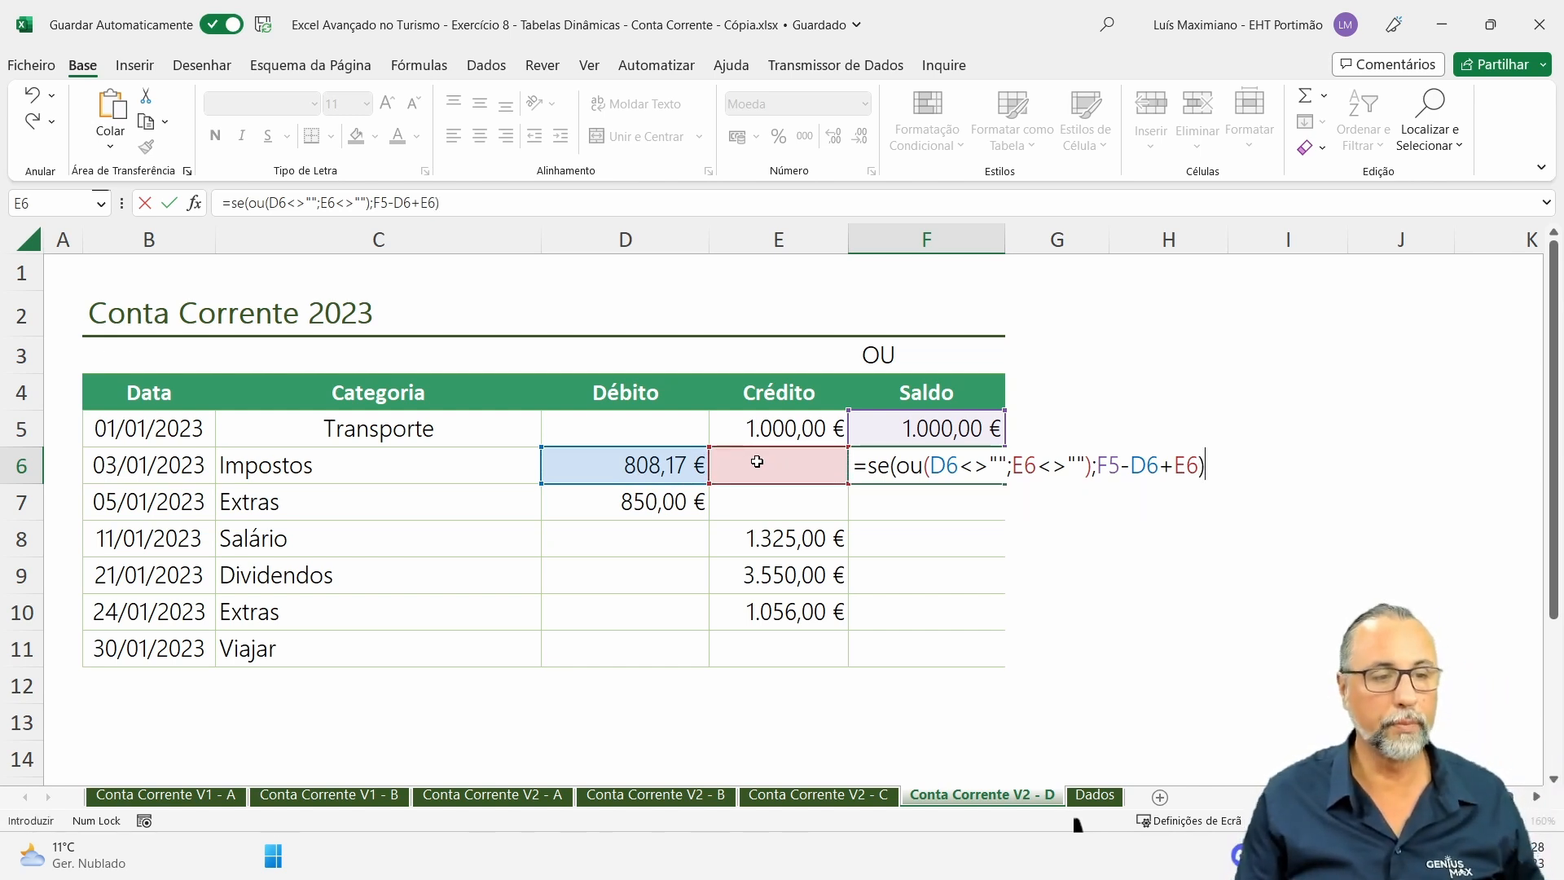
key("BackSpace")
type(";")
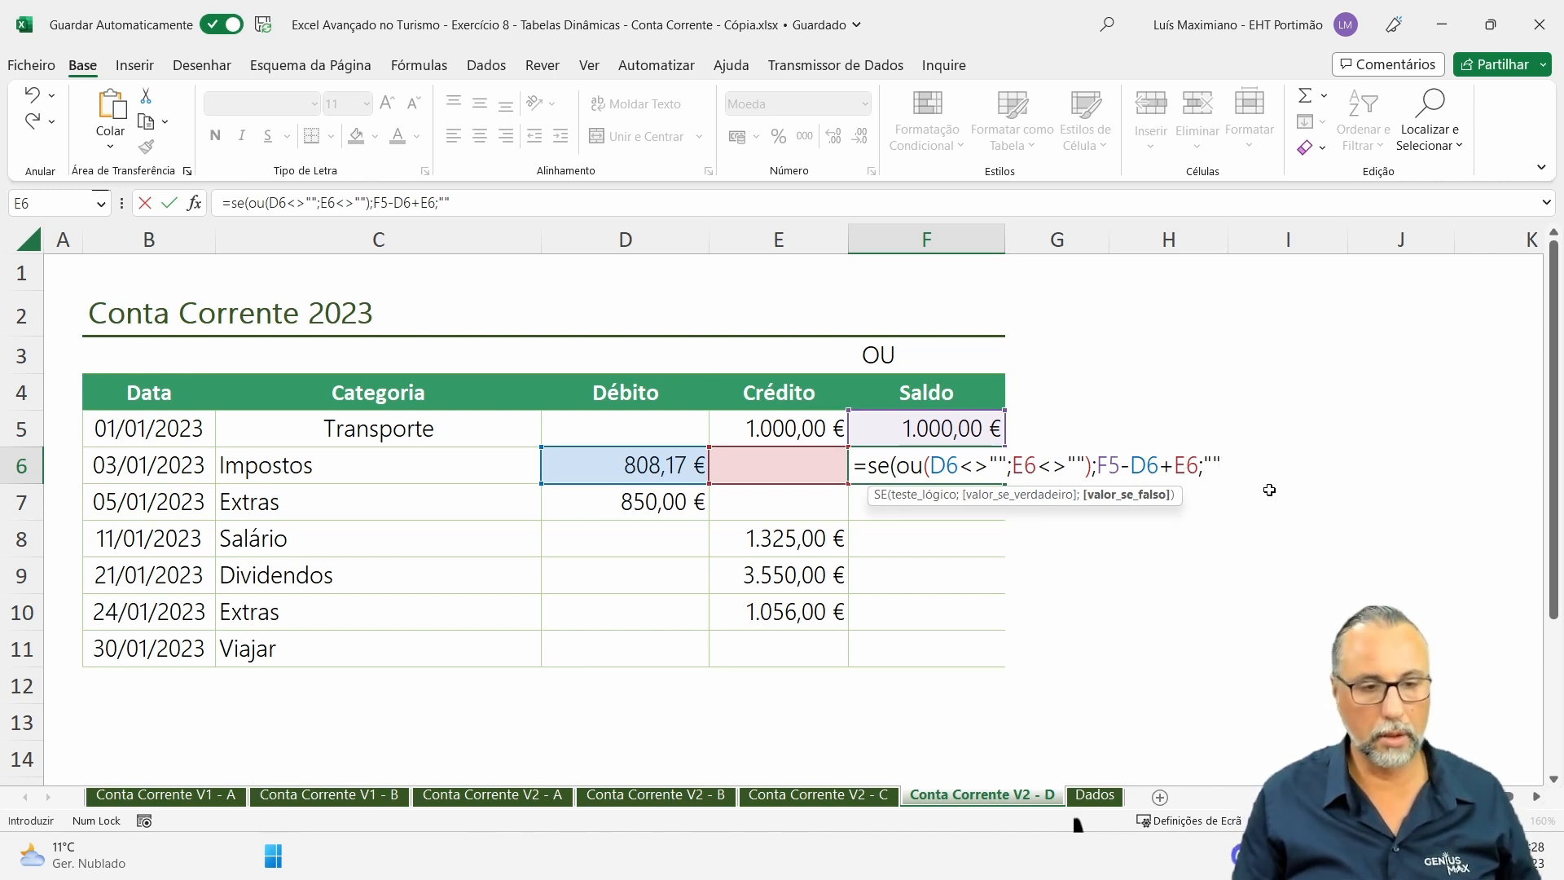
key("ctrl+Return")
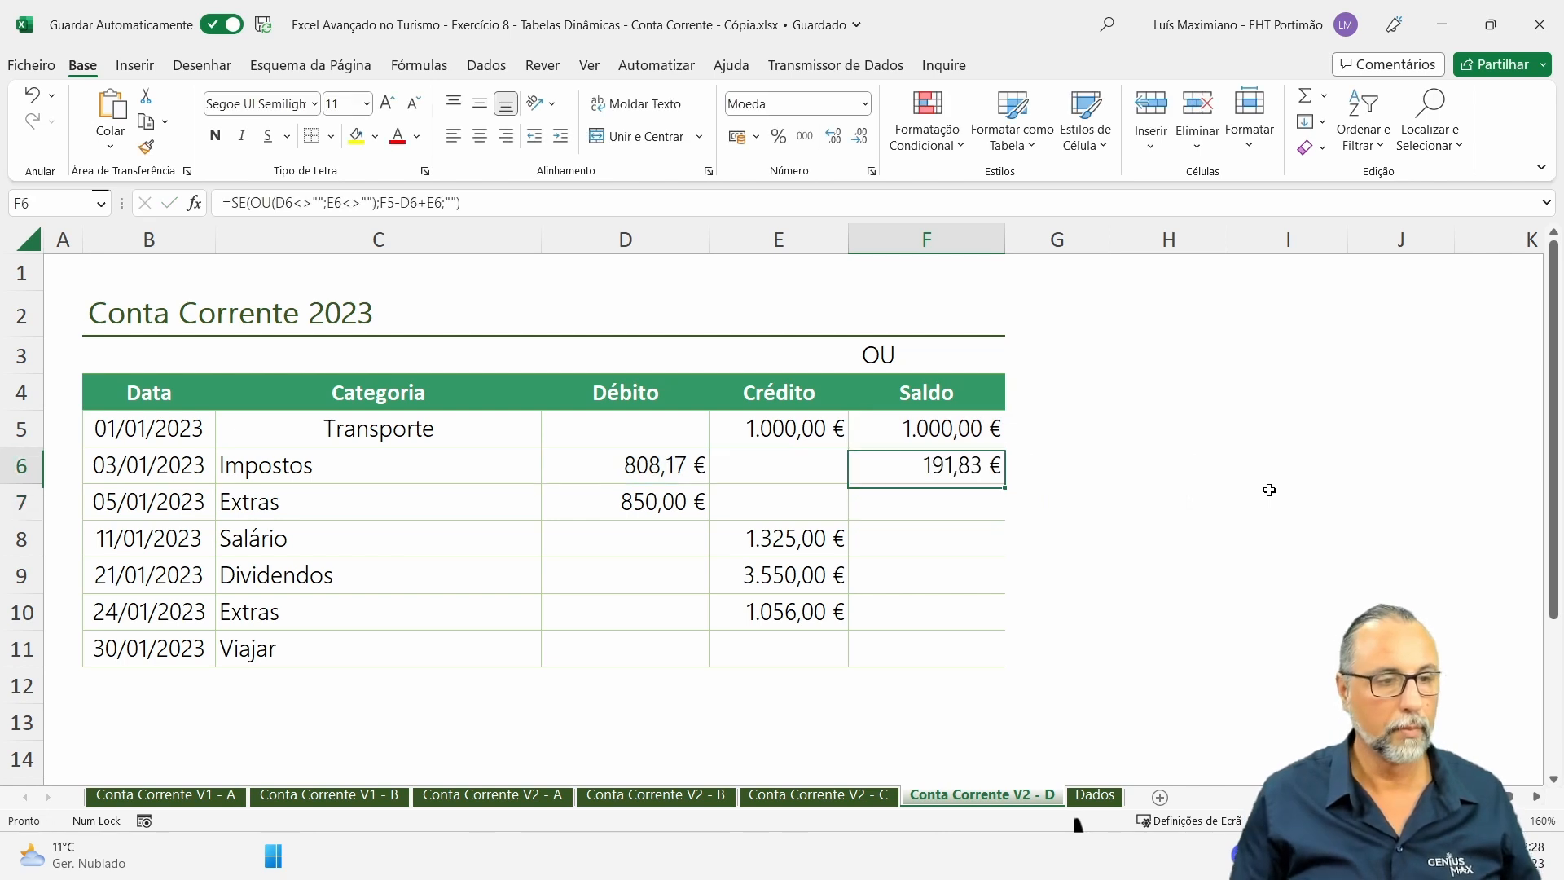
left_click_drag(1004, 483, 965, 731)
Test the OU formula on the Viajar row with 11 in D11 and separately 1 in E11, clearing each entry.
left_click(625, 639)
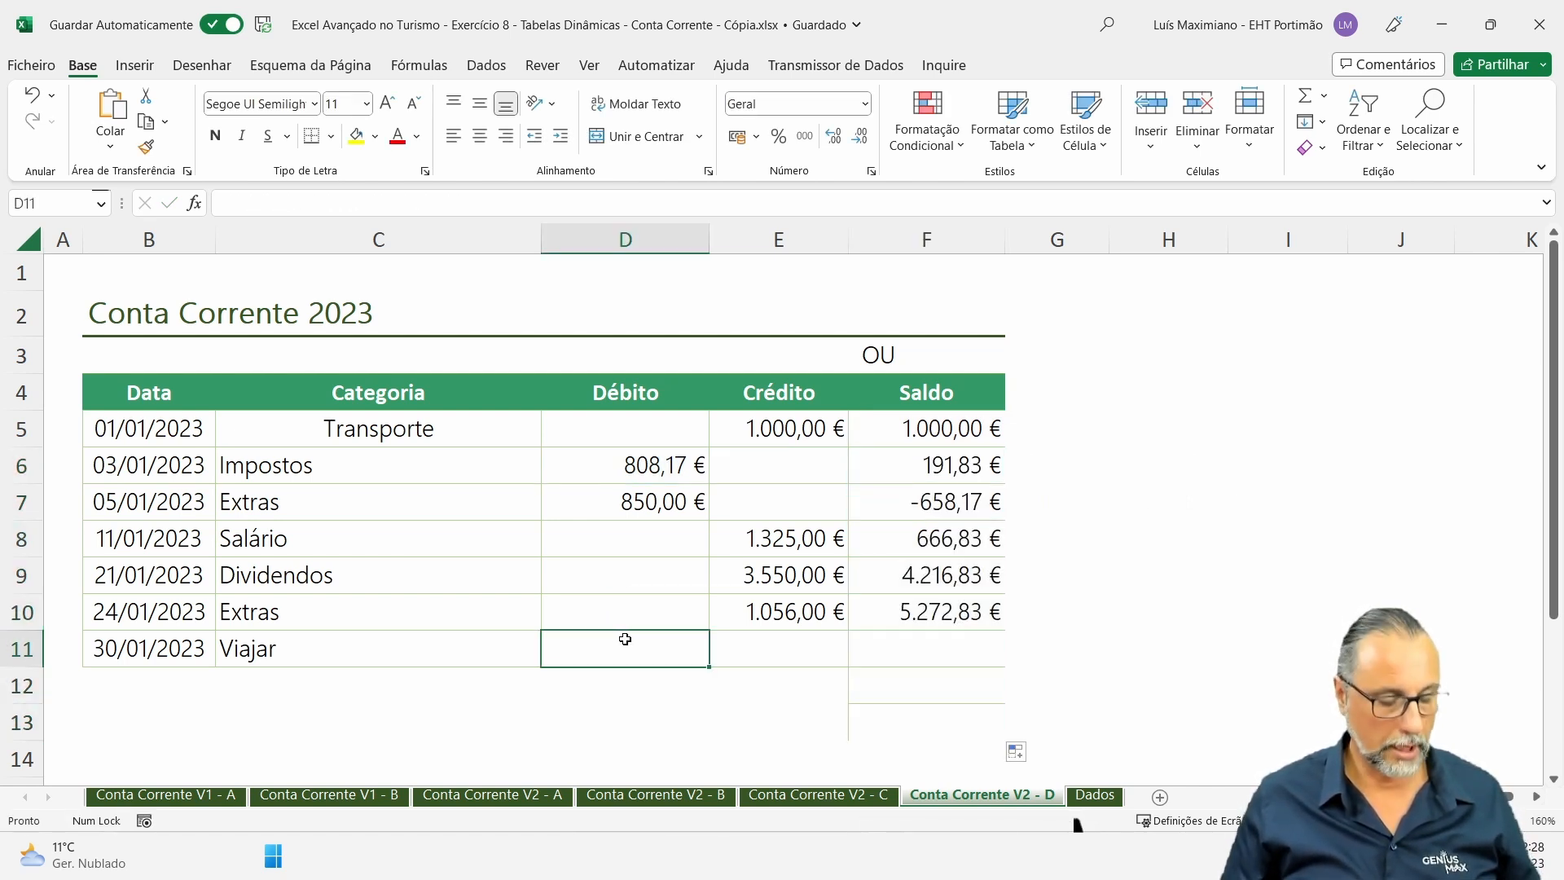
type("11")
key("Return")
key("Up")
key("Right")
key("Left")
key("Delete")
key("Right")
type("1")
key("Return")
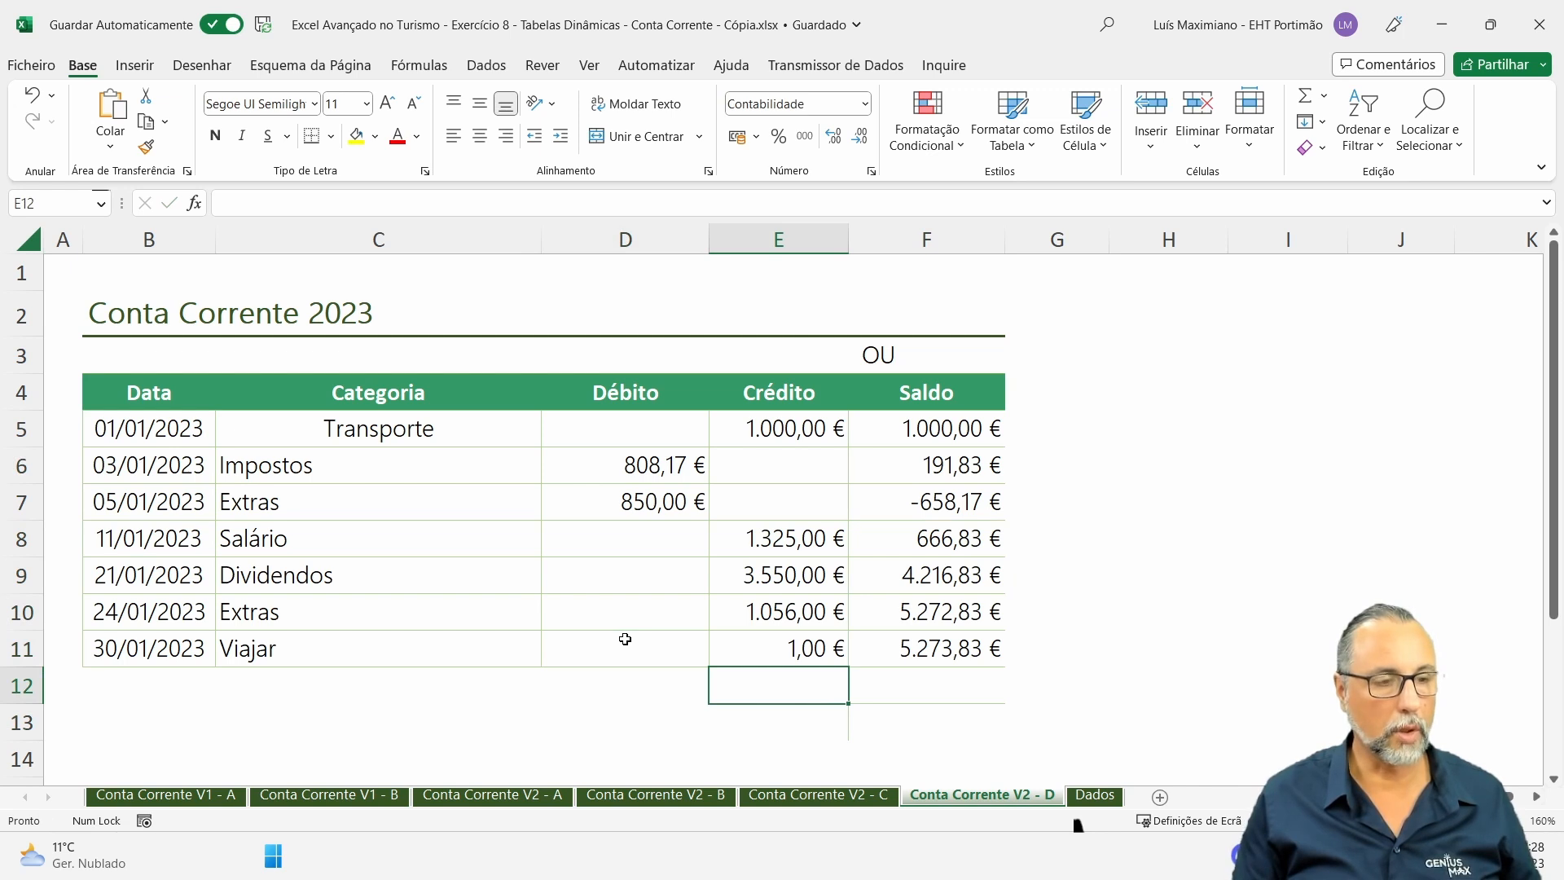
key("Up")
key("Delete")
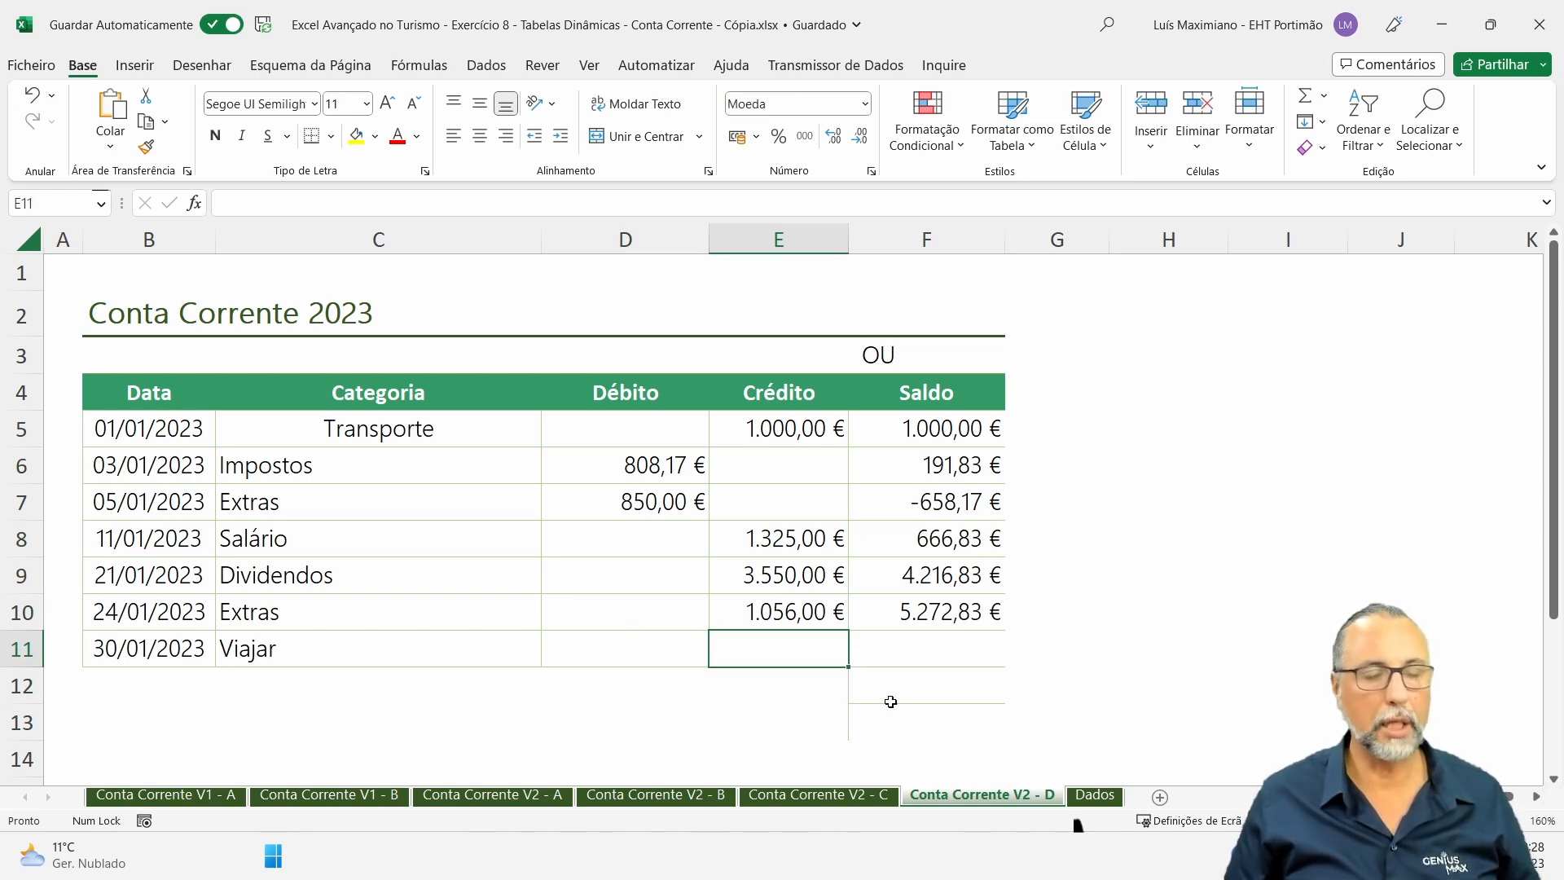